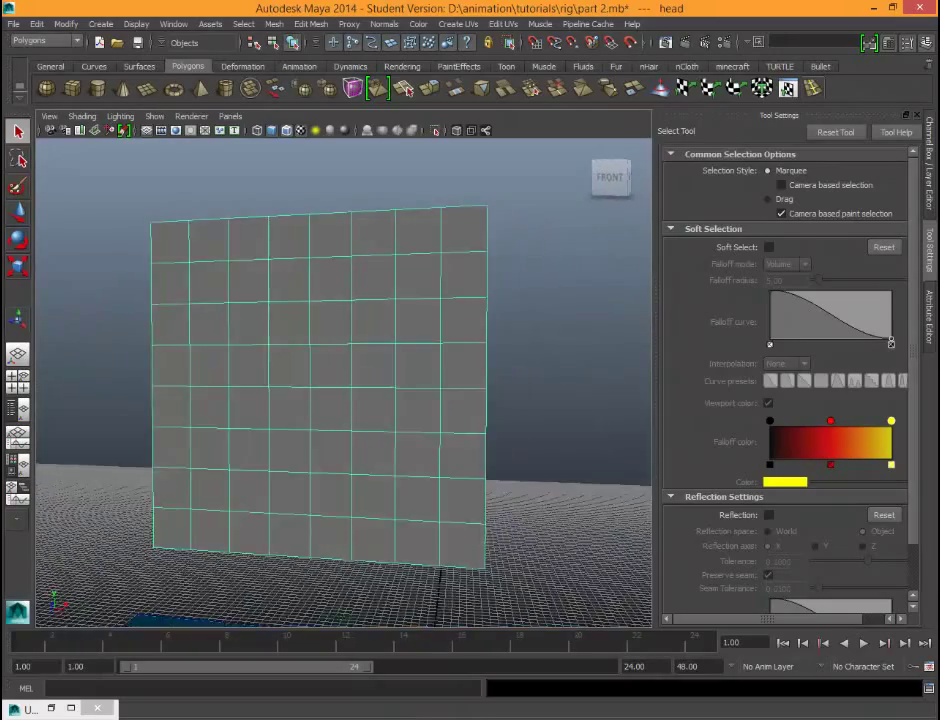
Step: Show the object attributes and check the names of the character's torso, arms and legs
{"action": "scroll", "coordinate": [345, 385], "scroll_direction": "down", "scroll_amount": 10}
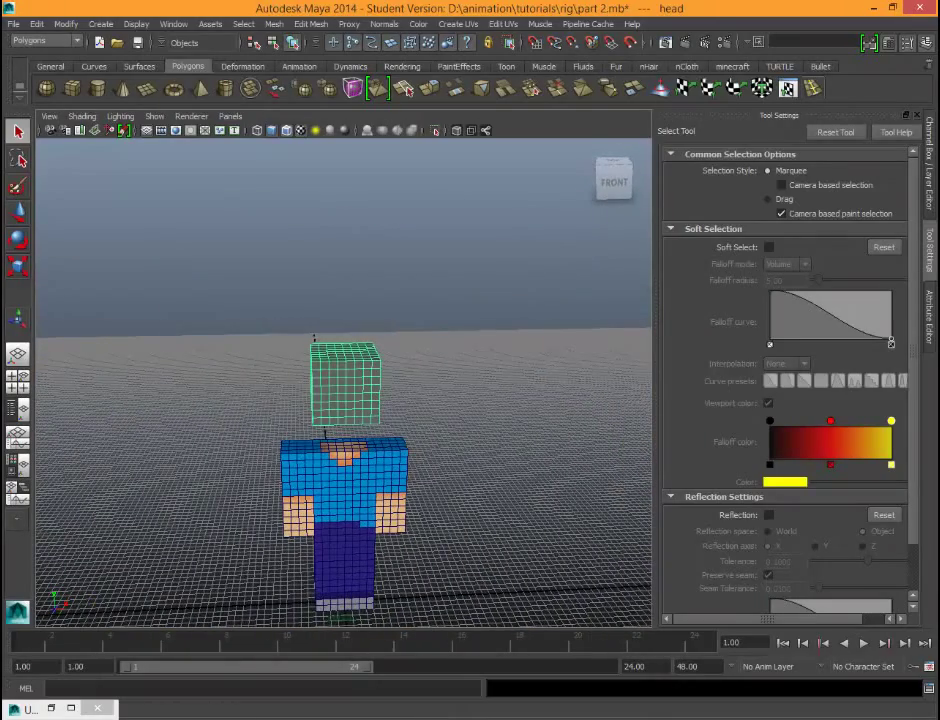
{"action": "left_click", "coordinate": [930, 165]}
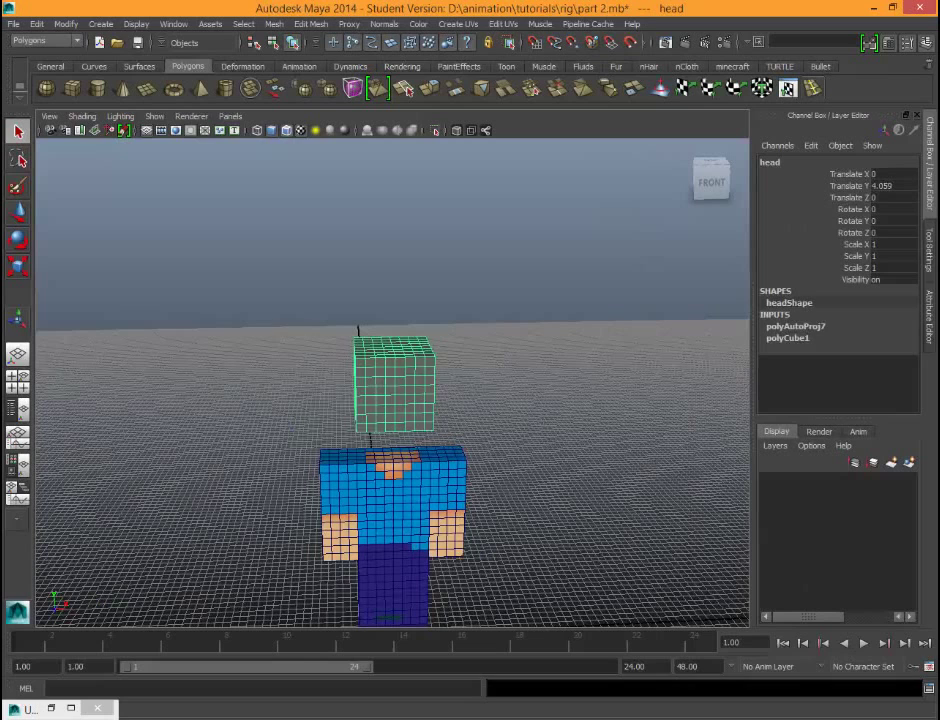
{"action": "left_click", "coordinate": [393, 510]}
{"action": "left_click", "coordinate": [446, 495]}
{"action": "left_click", "coordinate": [378, 590]}
{"action": "left_click", "coordinate": [270, 570]}
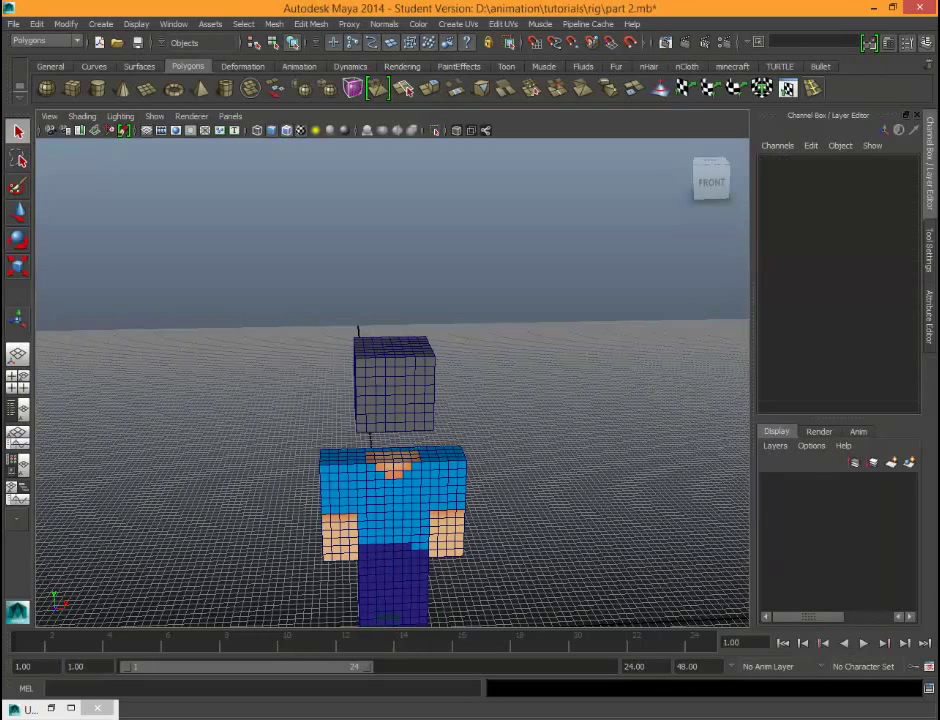
{"action": "left_click", "coordinate": [411, 590]}
{"action": "left_click", "coordinate": [376, 590]}
{"action": "left_click", "coordinate": [340, 510]}
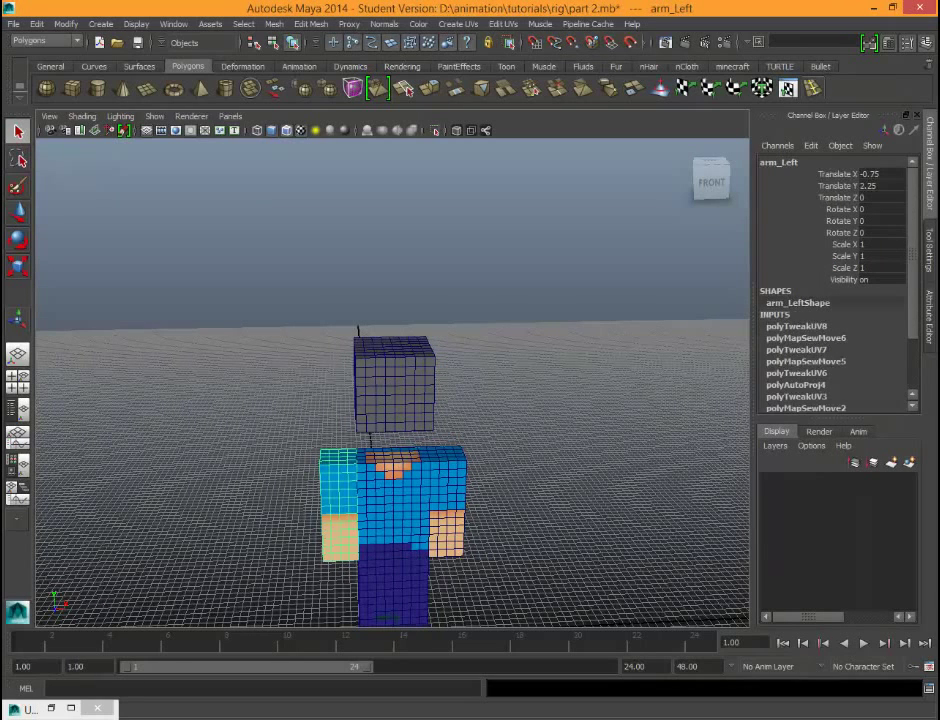
Step: Rename the leg called leg_left1 to leg_Right
{"action": "left_click", "coordinate": [446, 500]}
{"action": "left_click", "coordinate": [411, 590], "text": "shift"}
{"action": "double_click", "coordinate": [785, 162]}
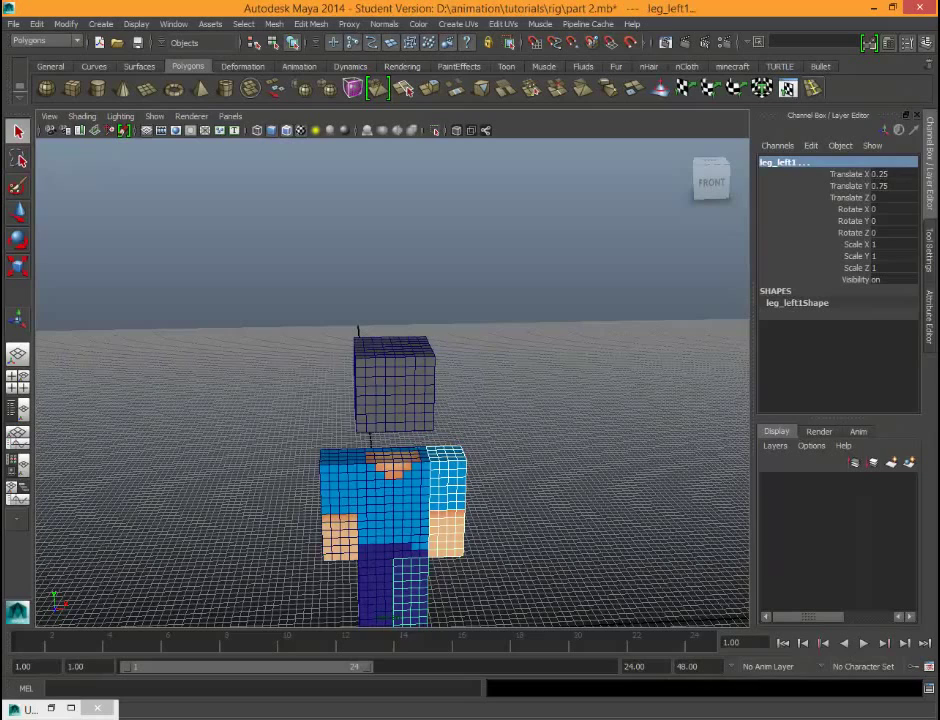
{"action": "key", "text": "Right"}
{"action": "key", "text": "BackSpace"}
{"action": "key", "text": "BackSpace"}
{"action": "key", "text": "BackSpace"}
{"action": "key", "text": "BackSpace"}
{"action": "key", "text": "BackSpace"}
{"action": "key", "text": "BackSpace"}
{"action": "key", "text": "BackSpace"}
{"action": "key", "text": "BackSpace"}
{"action": "key", "text": "BackSpace"}
{"action": "key", "text": "BackSpace"}
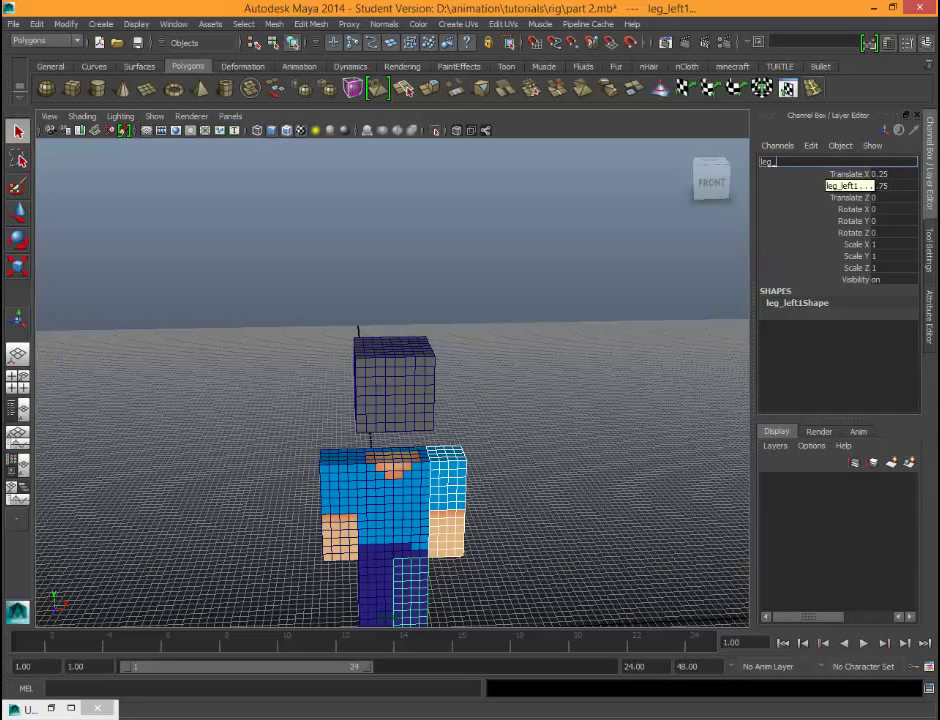
{"action": "type", "text": "Right"}
{"action": "key", "text": "Return"}
{"action": "left_click", "coordinate": [410, 592]}
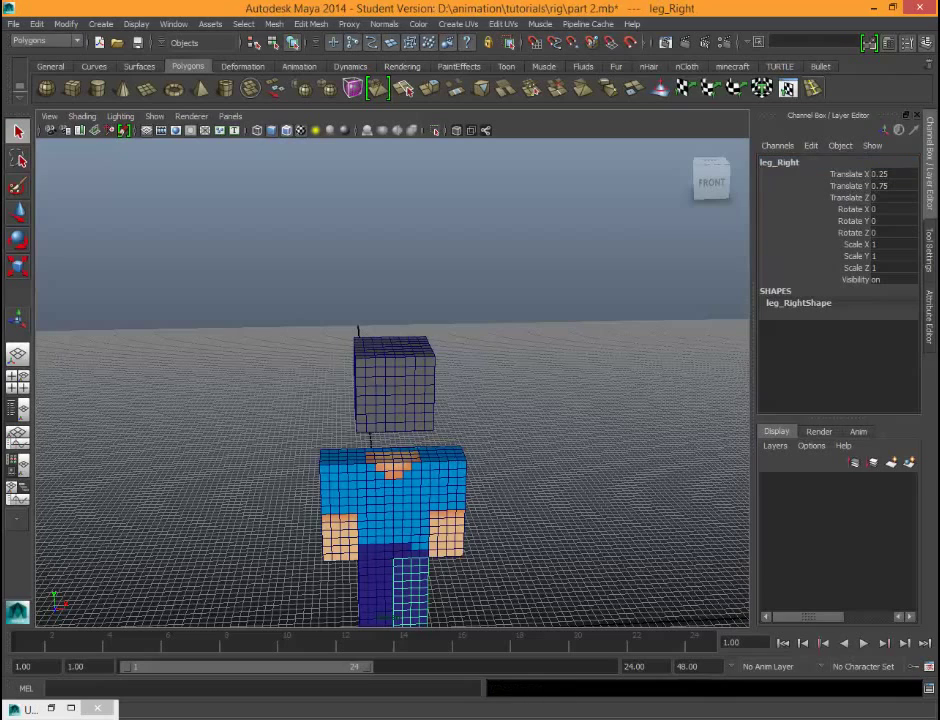
Step: Rename the arm called arm_Left1 to arm_Right and clear the selection
{"action": "left_click", "coordinate": [447, 505]}
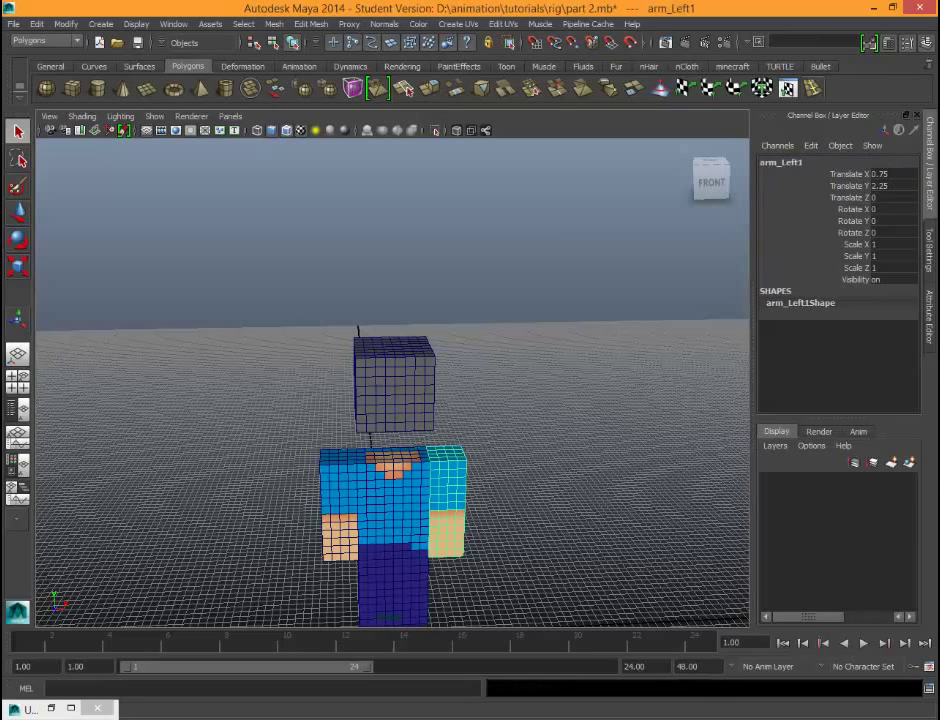
{"action": "left_click", "coordinate": [786, 162]}
{"action": "left_click", "coordinate": [796, 162]}
{"action": "key", "text": "BackSpace"}
{"action": "key", "text": "BackSpace"}
{"action": "key", "text": "BackSpace"}
{"action": "key", "text": "BackSpace"}
{"action": "key", "text": "BackSpace"}
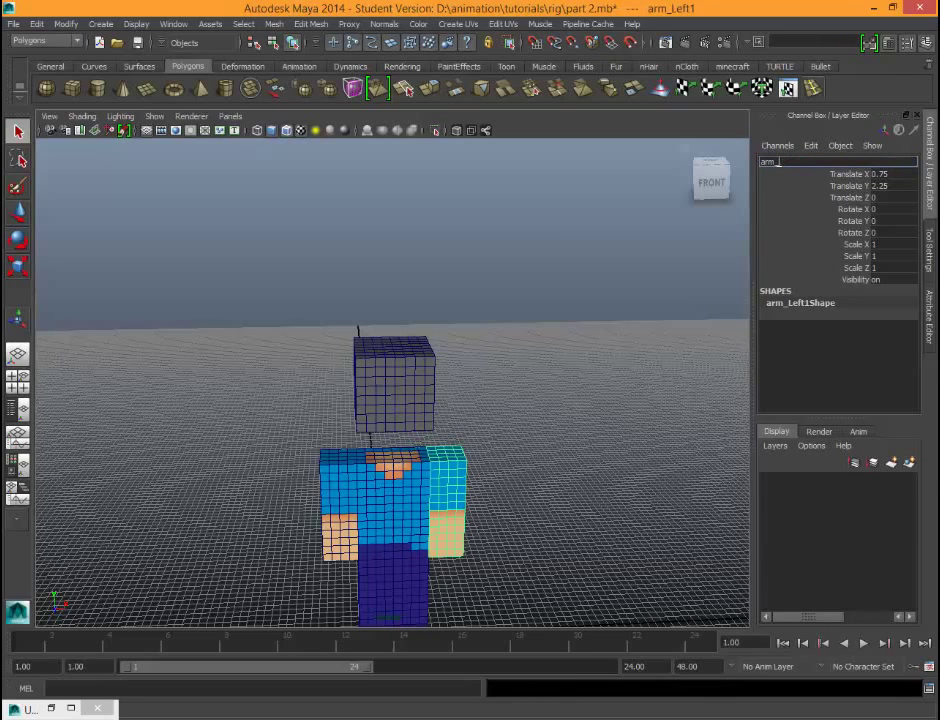
{"action": "type", "text": "Right"}
{"action": "key", "text": "Return"}
{"action": "left_click", "coordinate": [550, 450]}
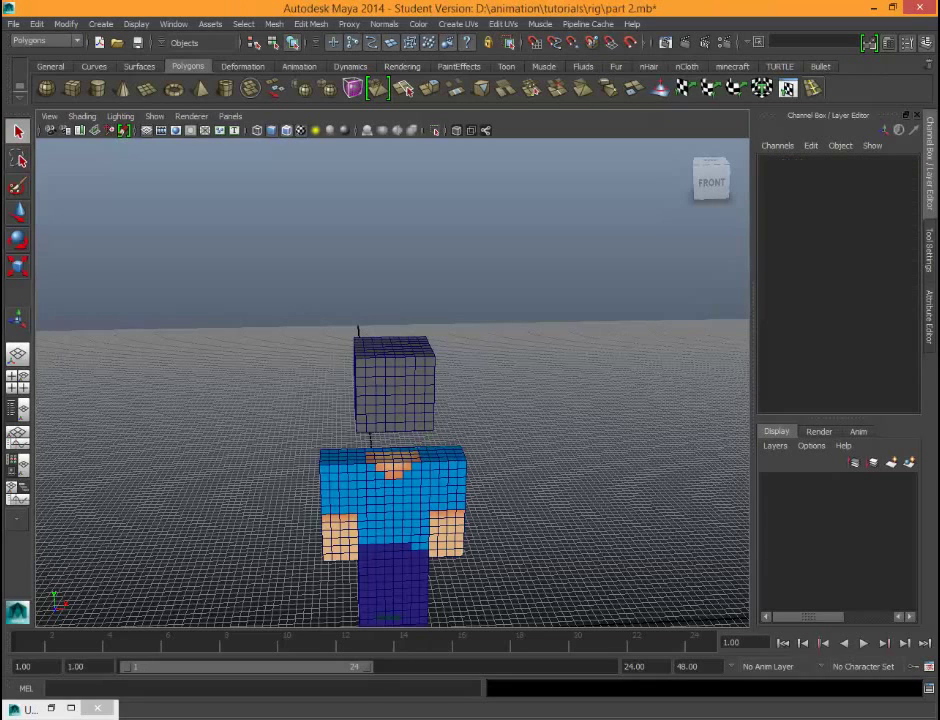
Step: Check the names of the torso, both arms and the head by selecting each part
{"action": "left_click", "coordinate": [395, 510]}
{"action": "left_click", "coordinate": [340, 500]}
{"action": "left_click", "coordinate": [447, 500]}
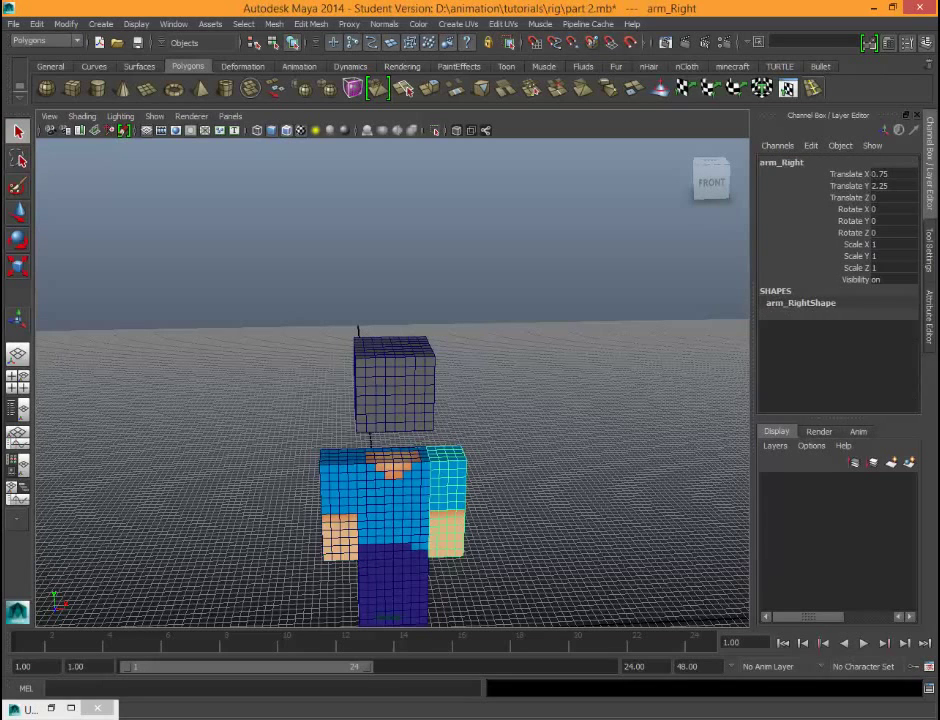
{"action": "left_click", "coordinate": [340, 500]}
{"action": "left_click", "coordinate": [550, 450]}
{"action": "left_click", "coordinate": [395, 500]}
{"action": "left_click", "coordinate": [447, 500]}
{"action": "scroll", "coordinate": [447, 500], "scroll_direction": "down", "scroll_amount": 3}
{"action": "left_click_drag", "start_coordinate": [447, 500], "coordinate": [465, 485], "text": "alt"}
{"action": "left_click", "coordinate": [394, 385]}
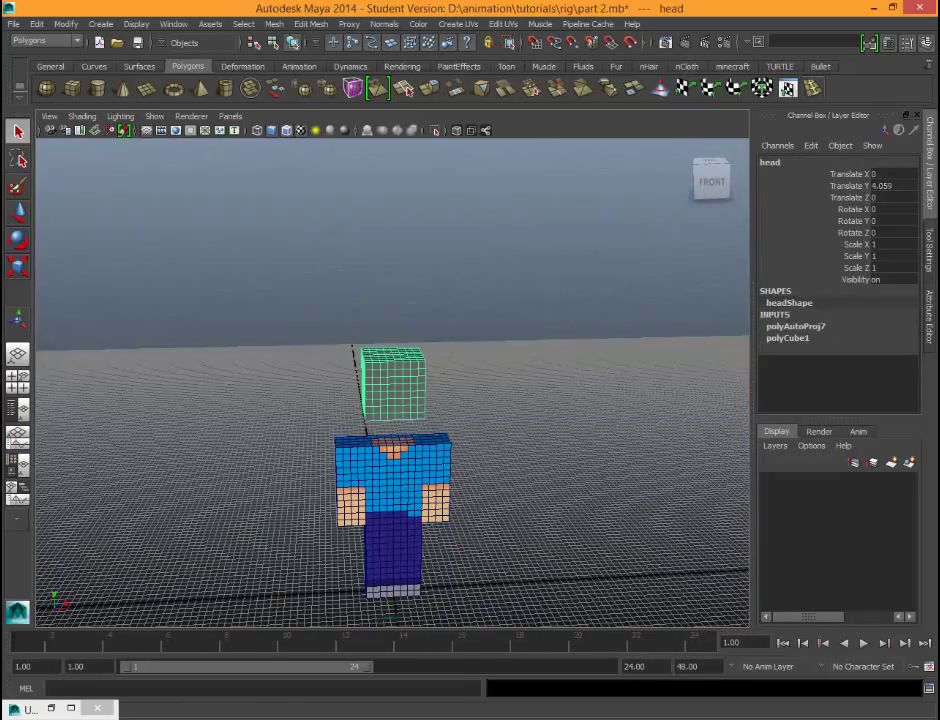
Step: Group the torso, both arms and both legs without the head, with the Outliner shown beside the perspective view
{"action": "left_click_drag", "start_coordinate": [394, 385], "coordinate": [388, 332], "text": "alt"}
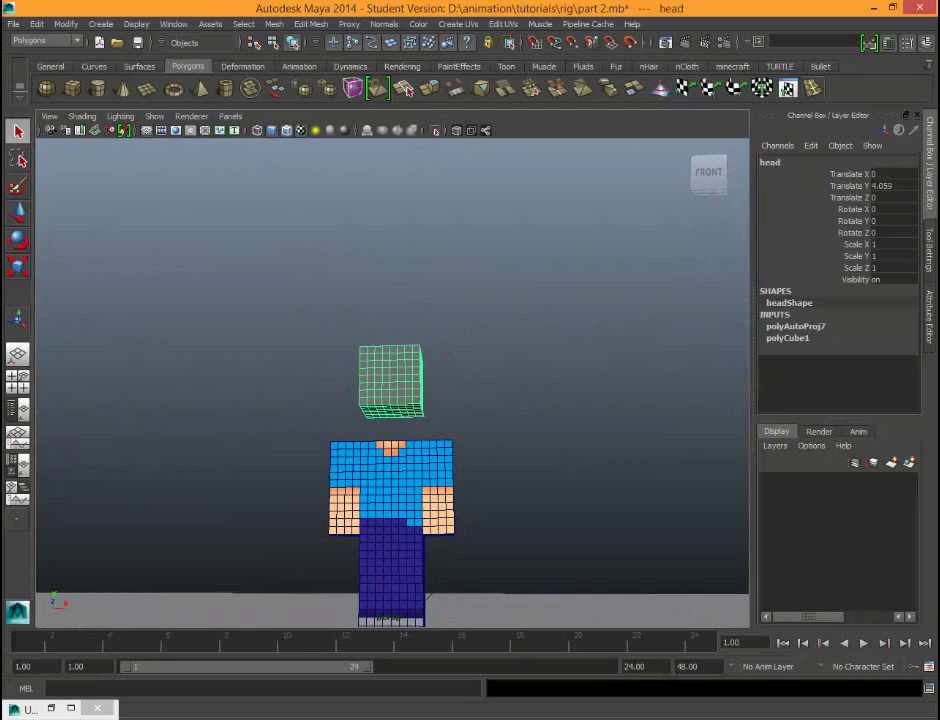
{"action": "left_click", "coordinate": [422, 596]}
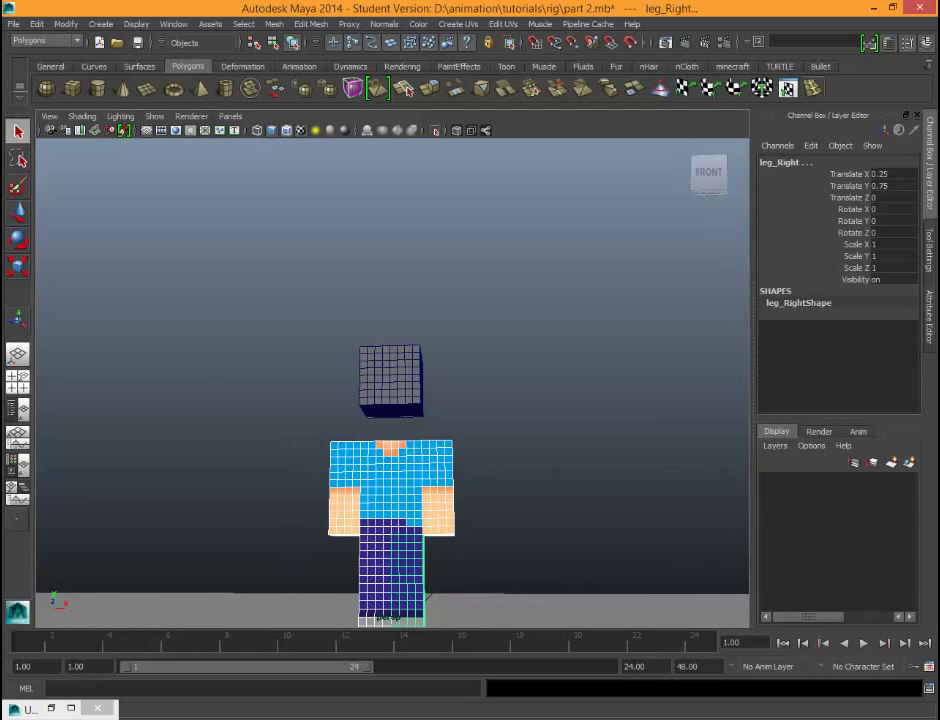
{"action": "left_click", "coordinate": [18, 409]}
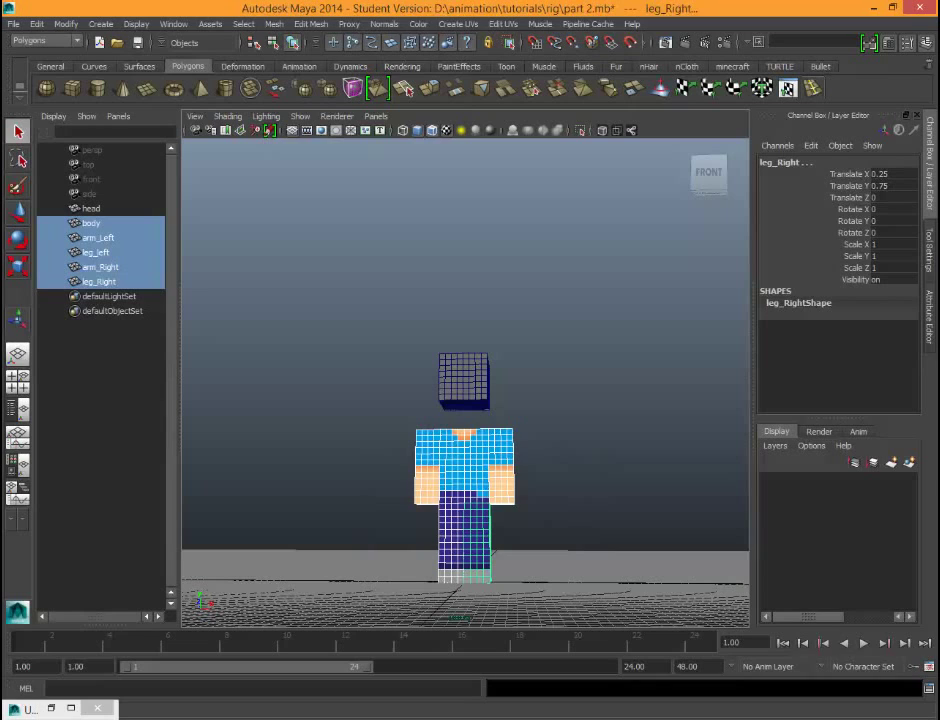
{"action": "key", "text": "ctrl+g"}
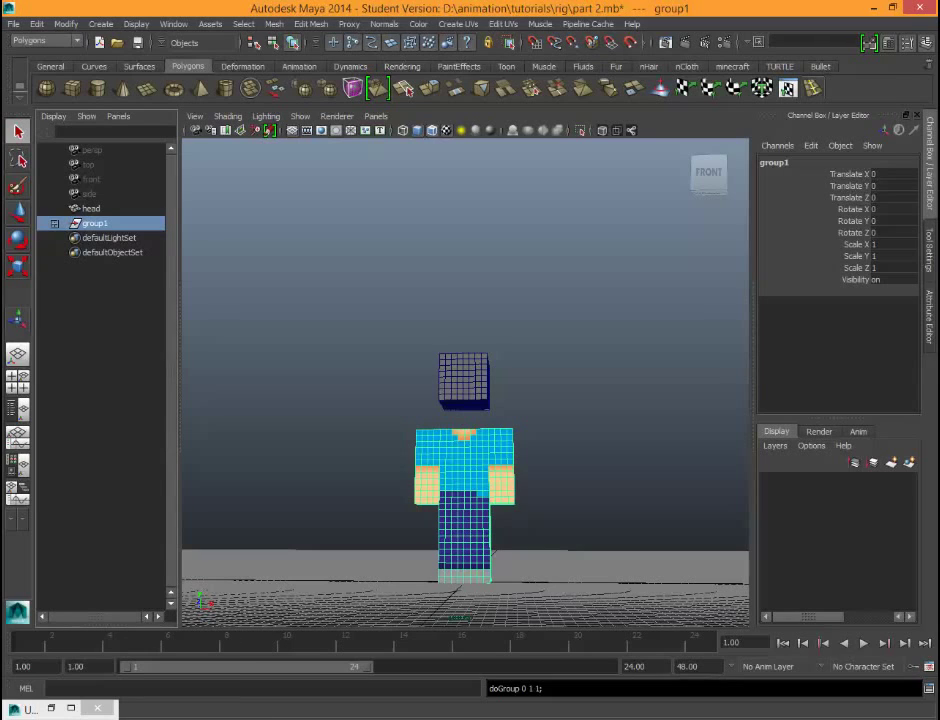
Step: Rename the new group as body and leave it collapsed in the Outliner
{"action": "double_click", "coordinate": [96, 223]}
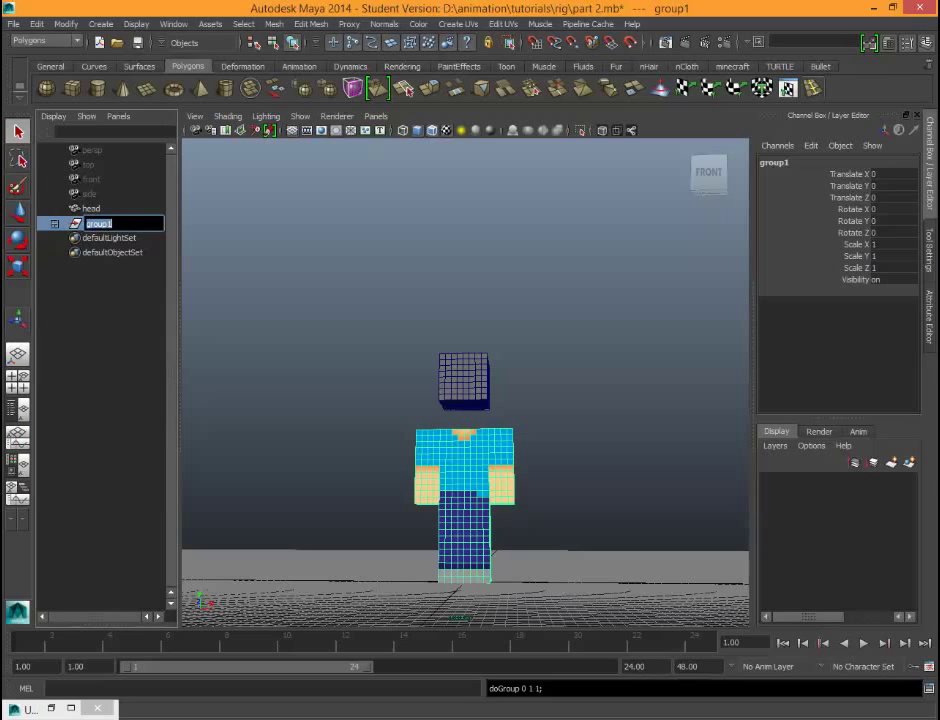
{"action": "type", "text": "body"}
{"action": "key", "text": "Return"}
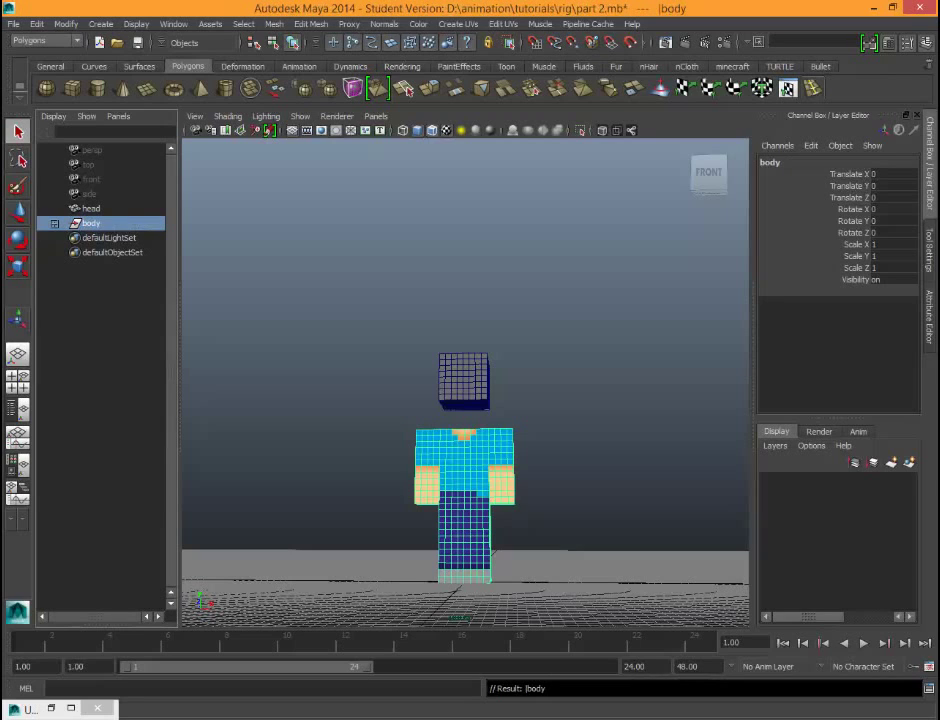
{"action": "left_click", "coordinate": [105, 340]}
{"action": "left_click", "coordinate": [54, 223]}
{"action": "left_click", "coordinate": [54, 223]}
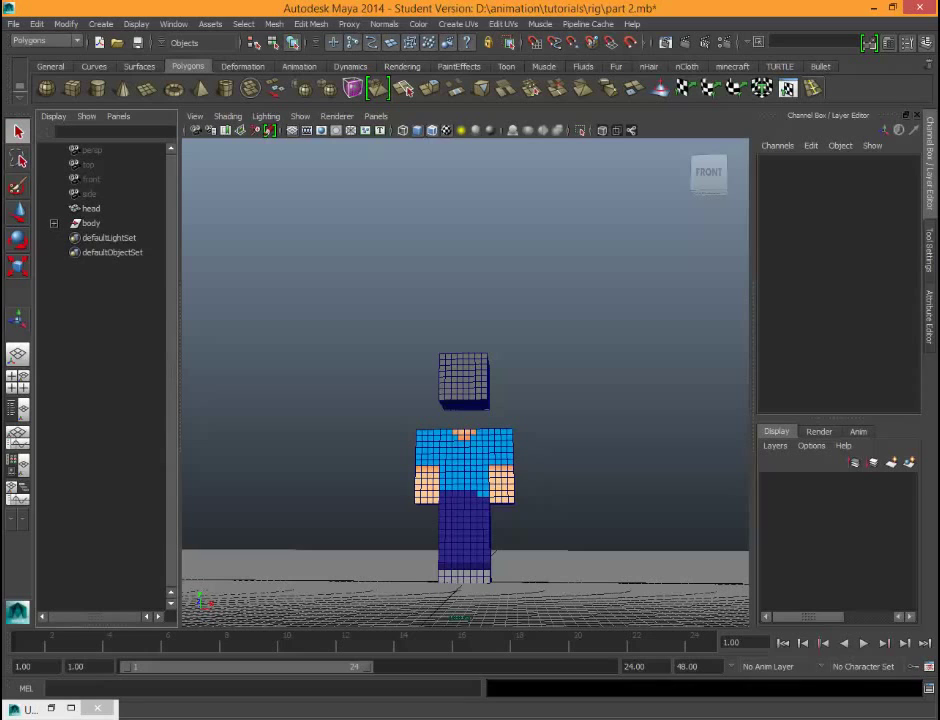
Step: Hide the body group by setting its Visibility to 0
{"action": "left_click", "coordinate": [91, 223]}
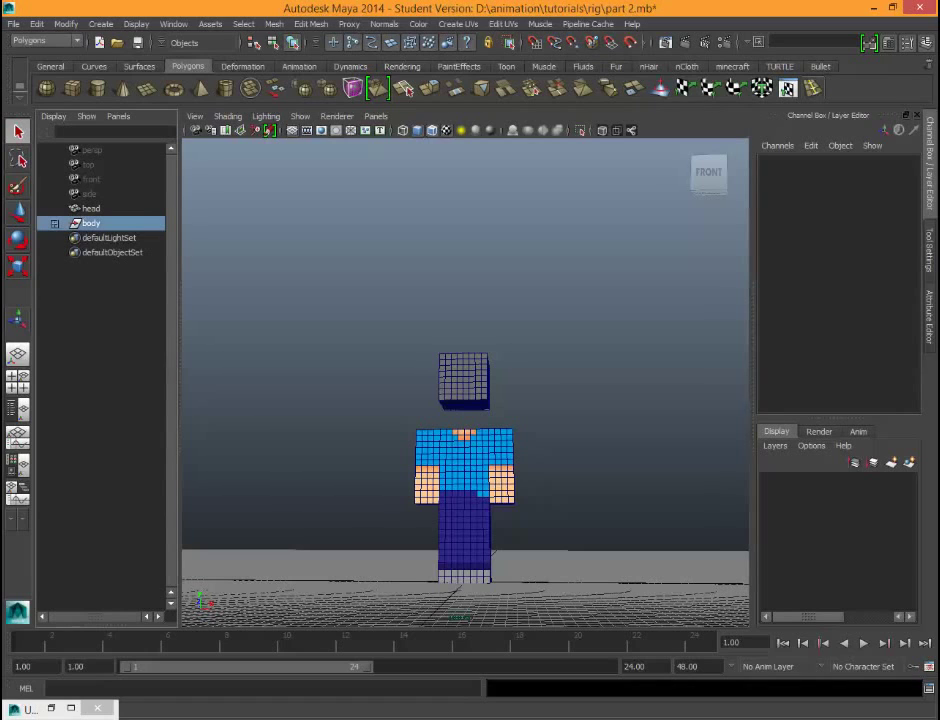
{"action": "left_click", "coordinate": [893, 280]}
{"action": "left_click", "coordinate": [876, 279]}
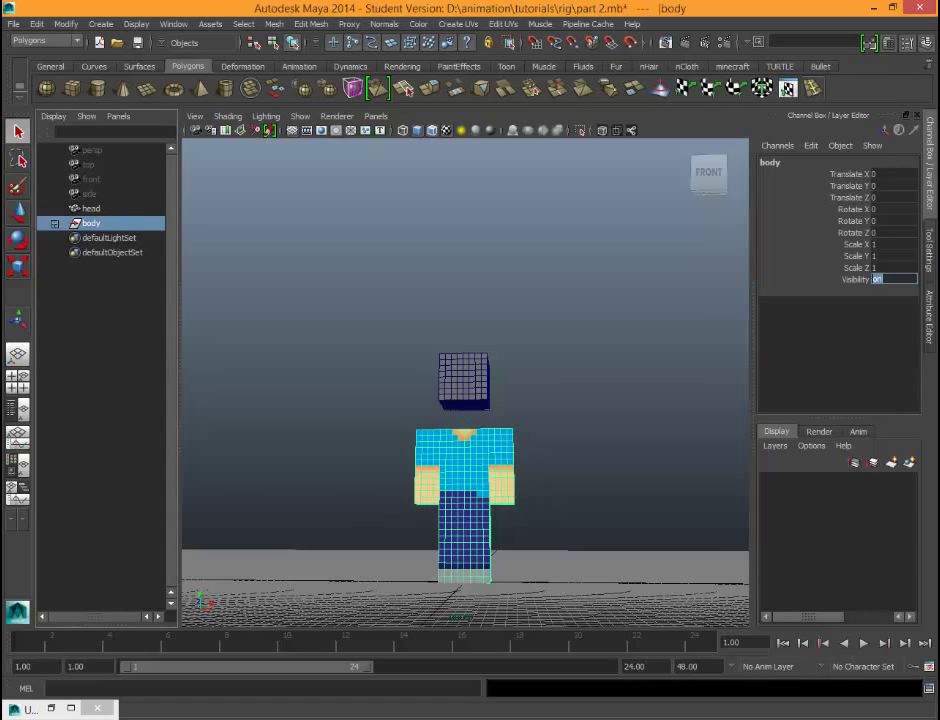
{"action": "type", "text": "0"}
{"action": "key", "text": "Return"}
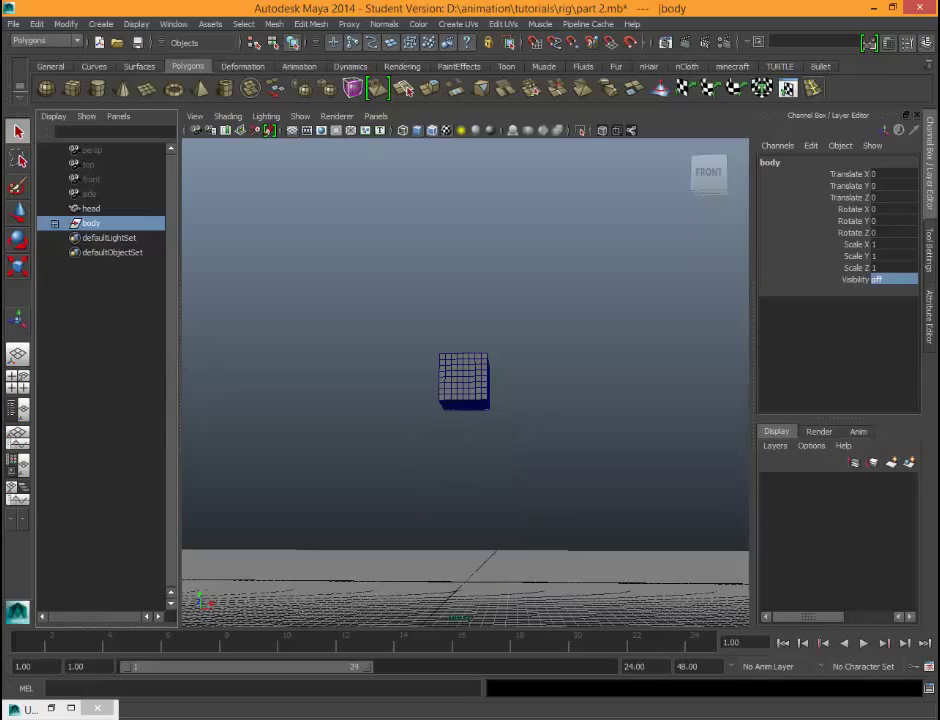
{"action": "left_click", "coordinate": [560, 300]}
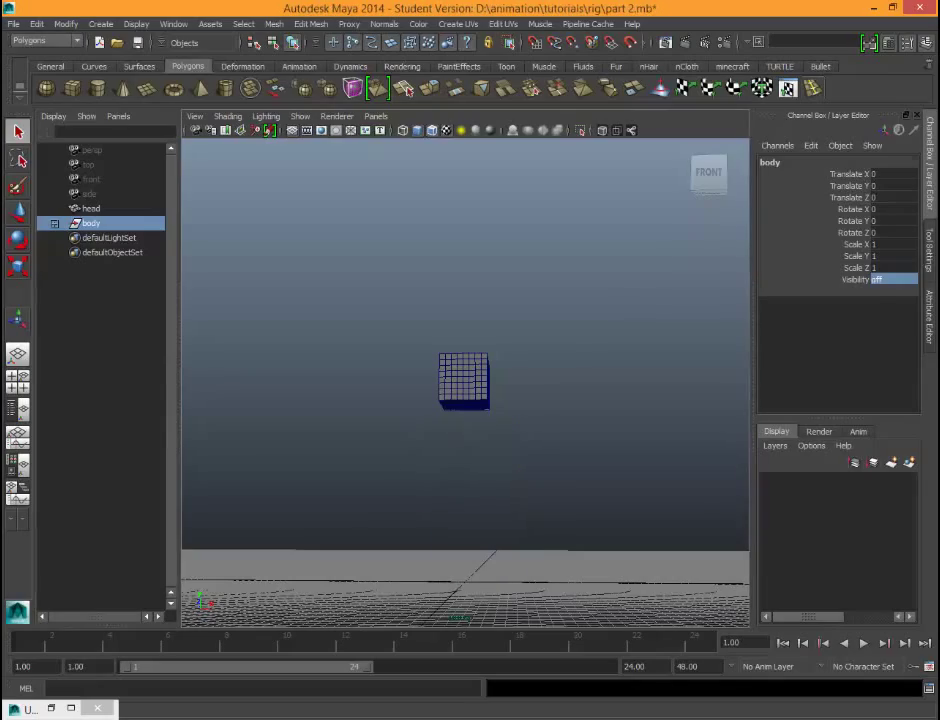
Step: Select two 2×2 blocks of eye faces on the head's front, in rows four and five, columns two–three and six–seven
{"action": "left_click_drag", "start_coordinate": [520, 310], "coordinate": [722, 290], "text": "alt"}
{"action": "left_click", "coordinate": [707, 180]}
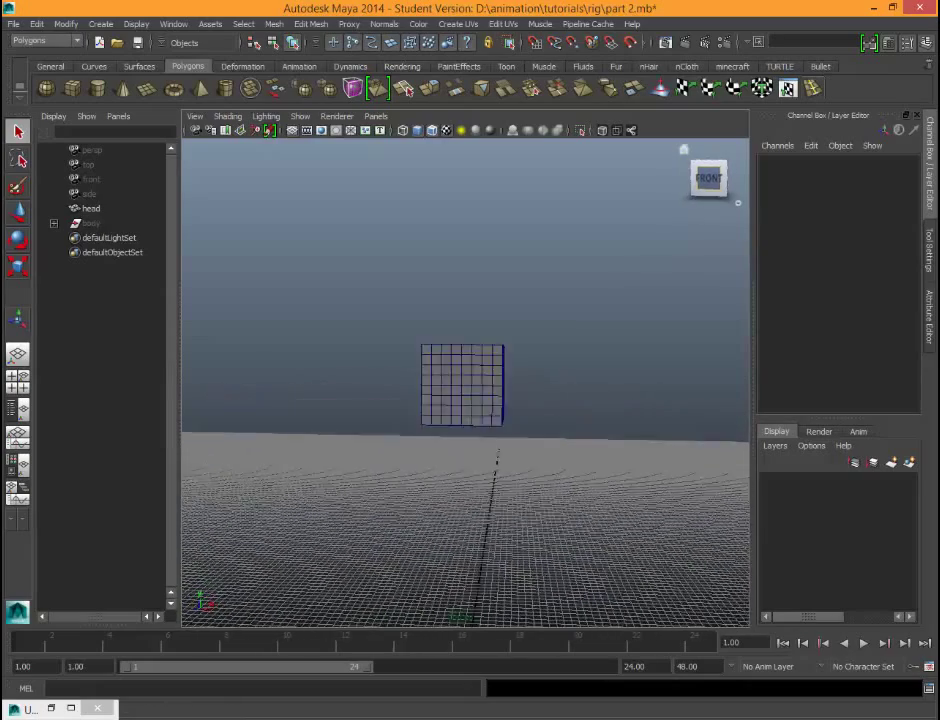
{"action": "left_click", "coordinate": [510, 345]}
{"action": "right_click_drag", "start_coordinate": [472, 397], "coordinate": [472, 430]}
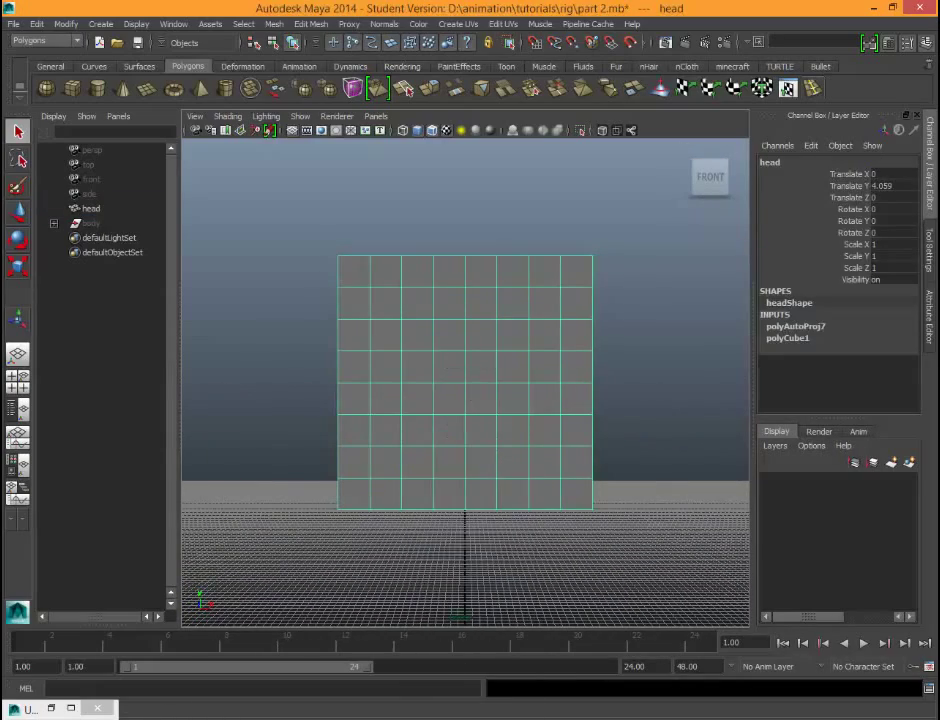
{"action": "left_click", "coordinate": [387, 367]}
{"action": "left_click", "coordinate": [417, 367], "text": "shift"}
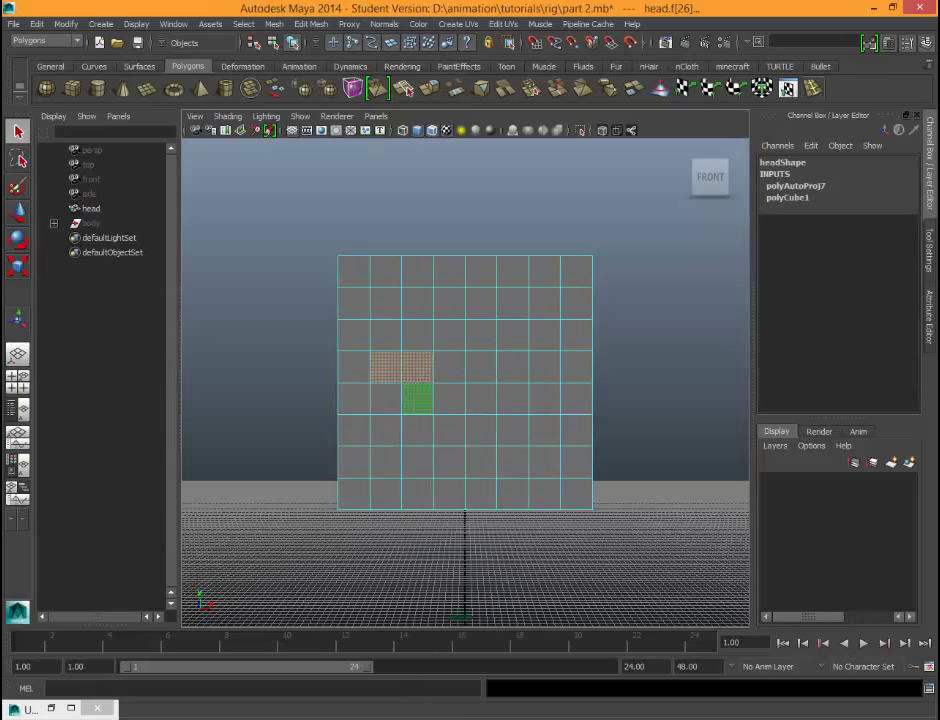
{"action": "left_click", "coordinate": [417, 397], "text": "shift"}
{"action": "left_click", "coordinate": [385, 397], "text": "shift"}
{"action": "left_click", "coordinate": [513, 367], "text": "shift"}
{"action": "left_click", "coordinate": [545, 367], "text": "shift"}
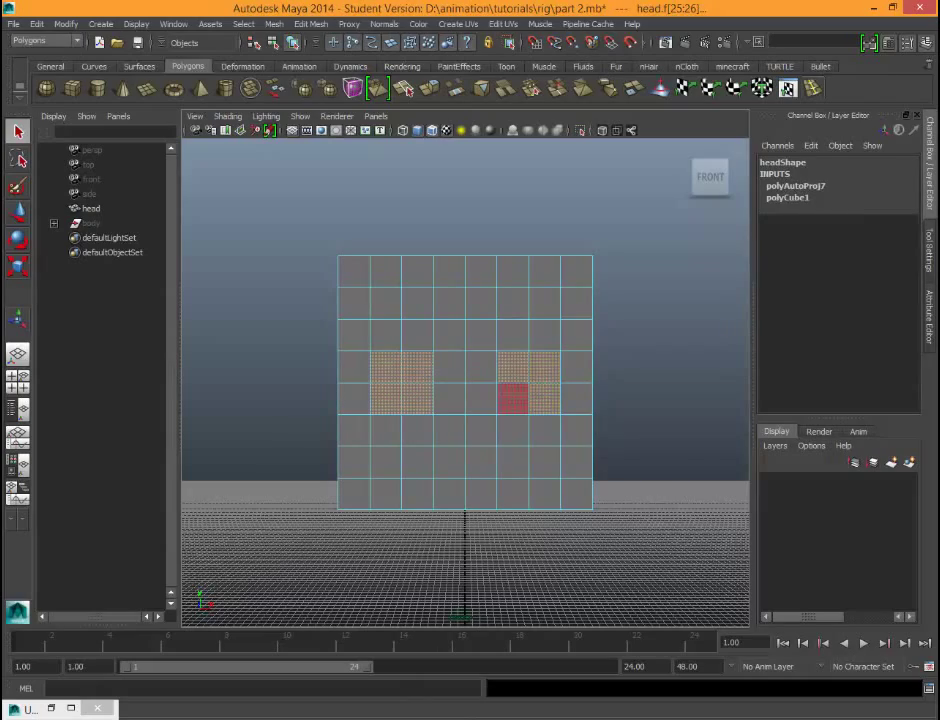
{"action": "left_click", "coordinate": [513, 399], "text": "shift"}
{"action": "left_click", "coordinate": [545, 399], "text": "shift"}
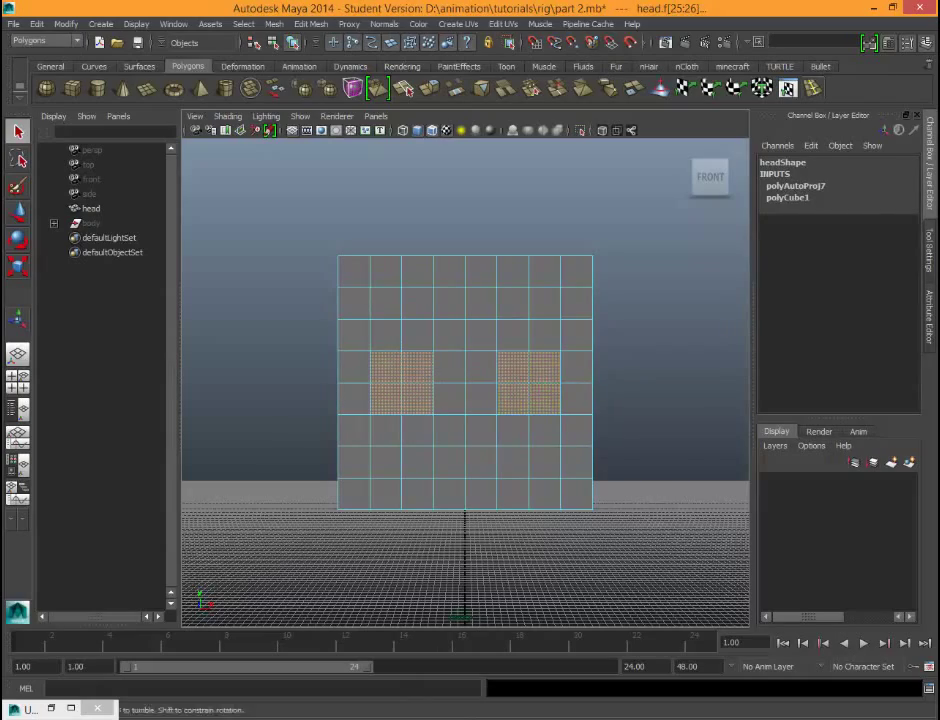
Step: Extrude the selected eye faces on the head
{"action": "left_click_drag", "start_coordinate": [540, 399], "coordinate": [515, 402], "text": "alt"}
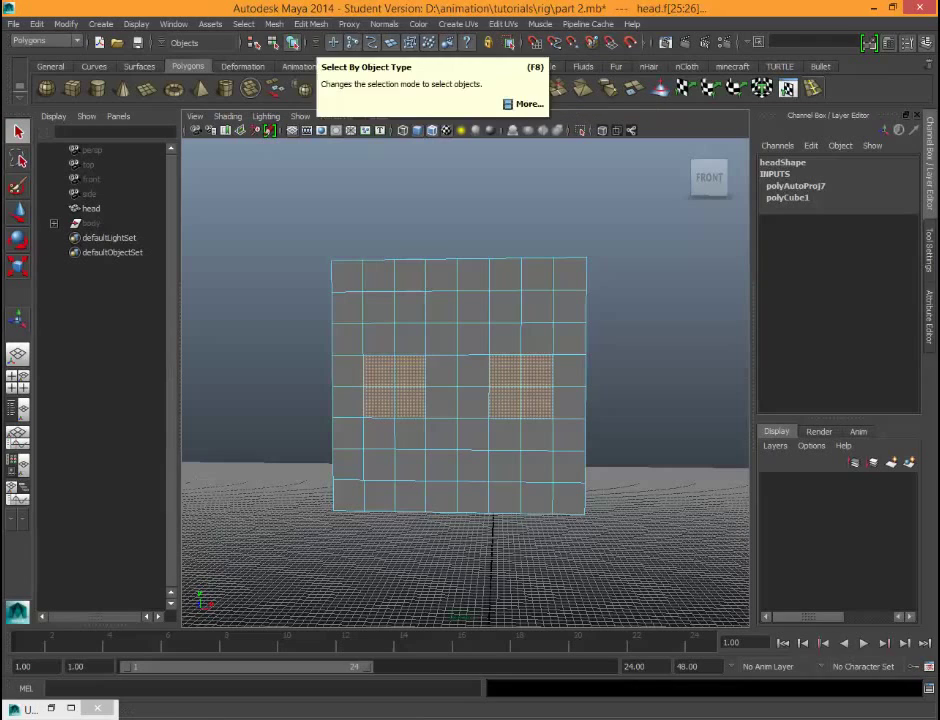
{"action": "left_click", "coordinate": [311, 24]}
{"action": "left_click", "coordinate": [335, 76]}
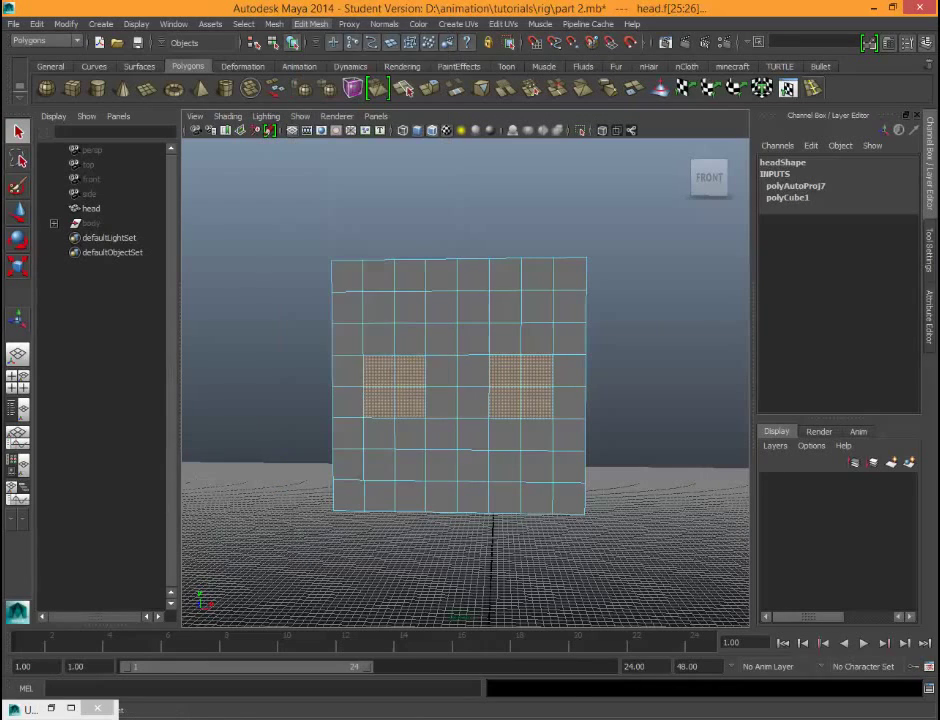
{"action": "mouse_move", "coordinate": [470, 300]}
{"action": "left_mouse_down", "text": "alt"}
{"action": "mouse_move", "coordinate": [415, 320]}
{"action": "mouse_move", "coordinate": [481, 298]}
{"action": "left_mouse_up", "text": "alt"}
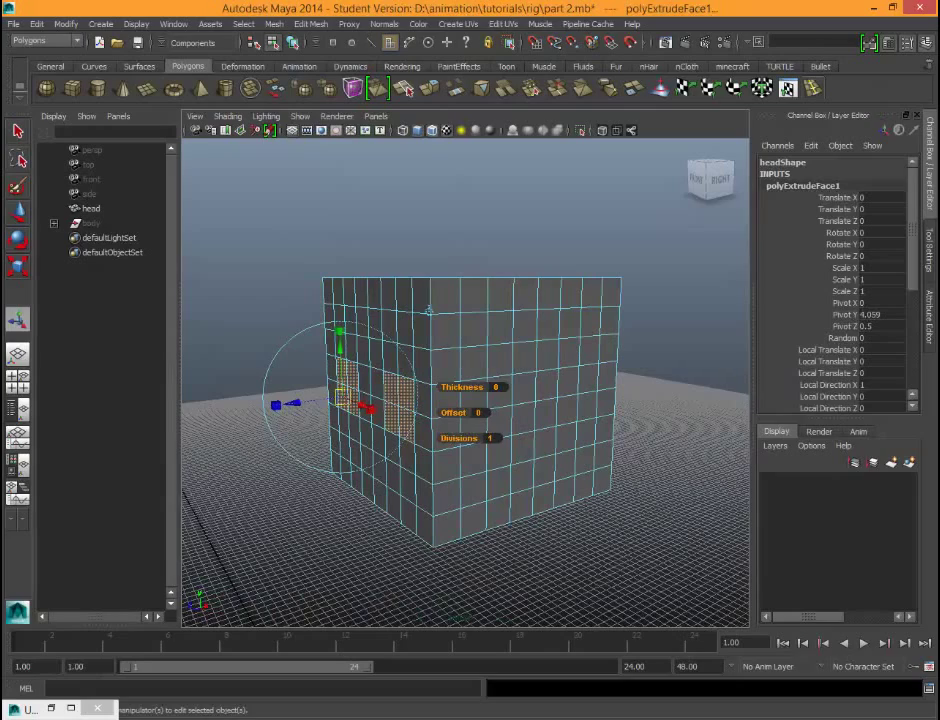
Step: Try to move the extruded eye faces along the Z axis with the Move tool
{"action": "key", "text": "w"}
{"action": "left_click_drag", "start_coordinate": [324, 401], "coordinate": [322, 401]}
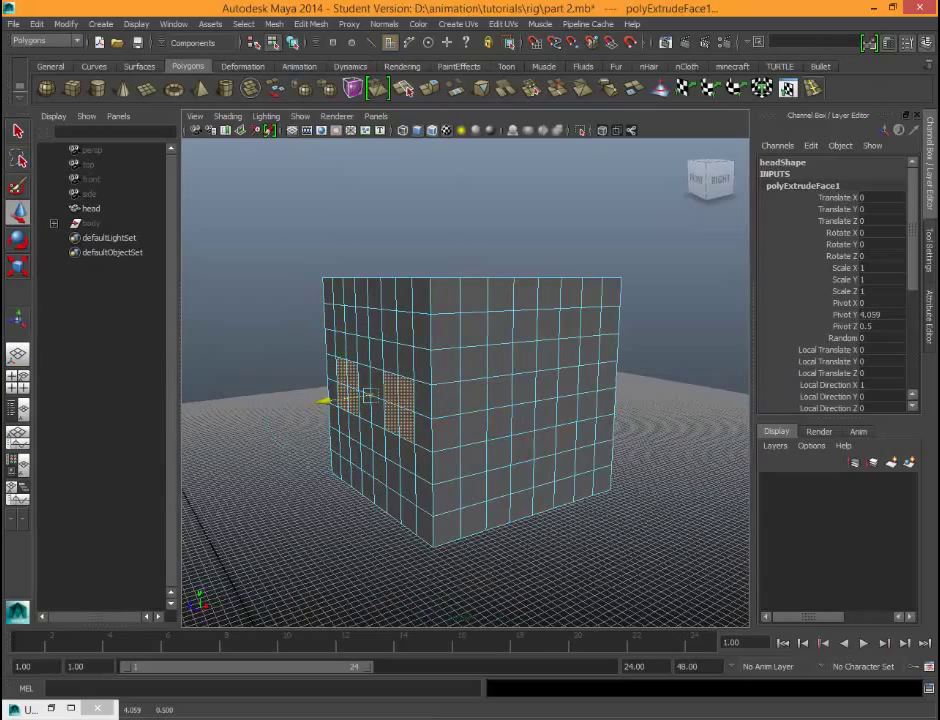
{"action": "left_click_drag", "start_coordinate": [566, 438], "coordinate": [636, 437], "text": "alt"}
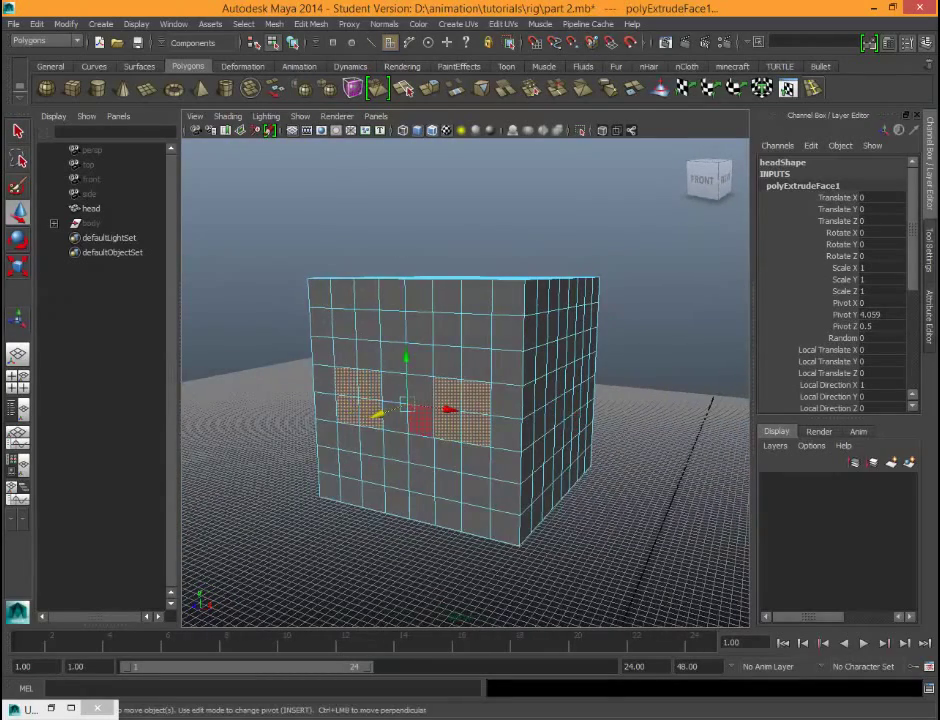
{"action": "mouse_move", "coordinate": [378, 414]}
{"action": "left_mouse_down"}
{"action": "mouse_move", "coordinate": [361, 420]}
{"action": "mouse_move", "coordinate": [460, 383]}
{"action": "mouse_move", "coordinate": [378, 413]}
{"action": "left_mouse_up"}
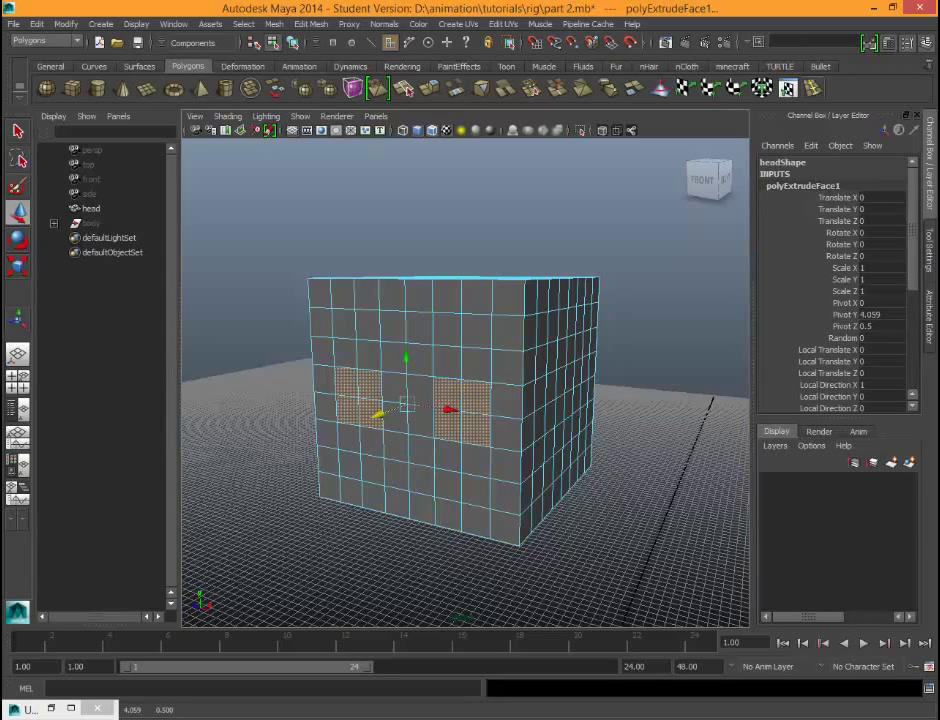
Step: Turn off Discrete move for the Move tool and push the extruded eye faces back into the head
{"action": "left_click", "coordinate": [930, 250]}
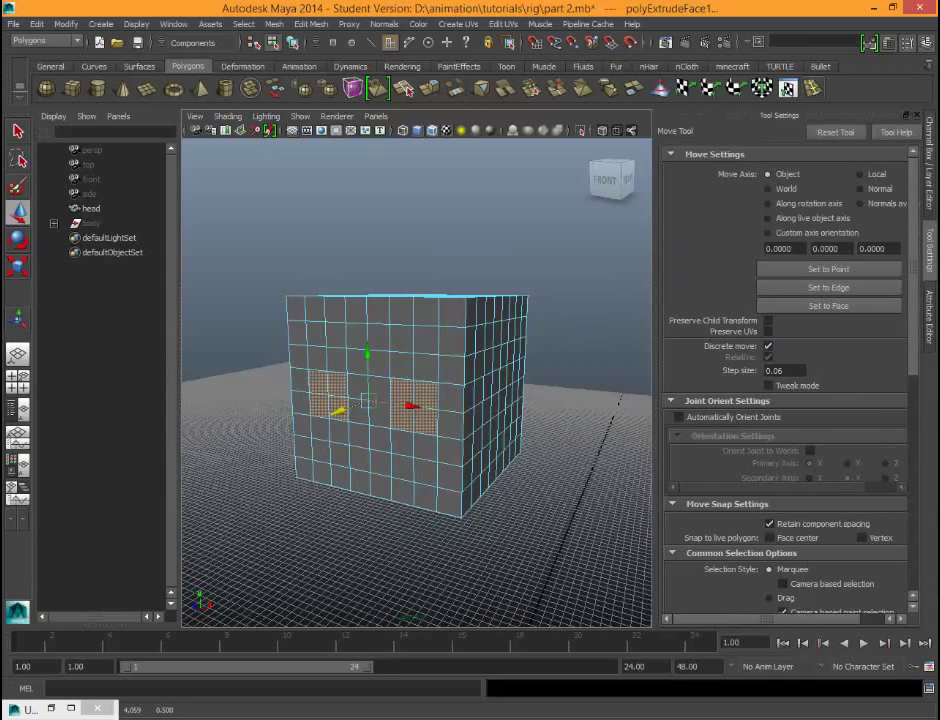
{"action": "left_click_drag", "start_coordinate": [654, 300], "coordinate": [725, 300]}
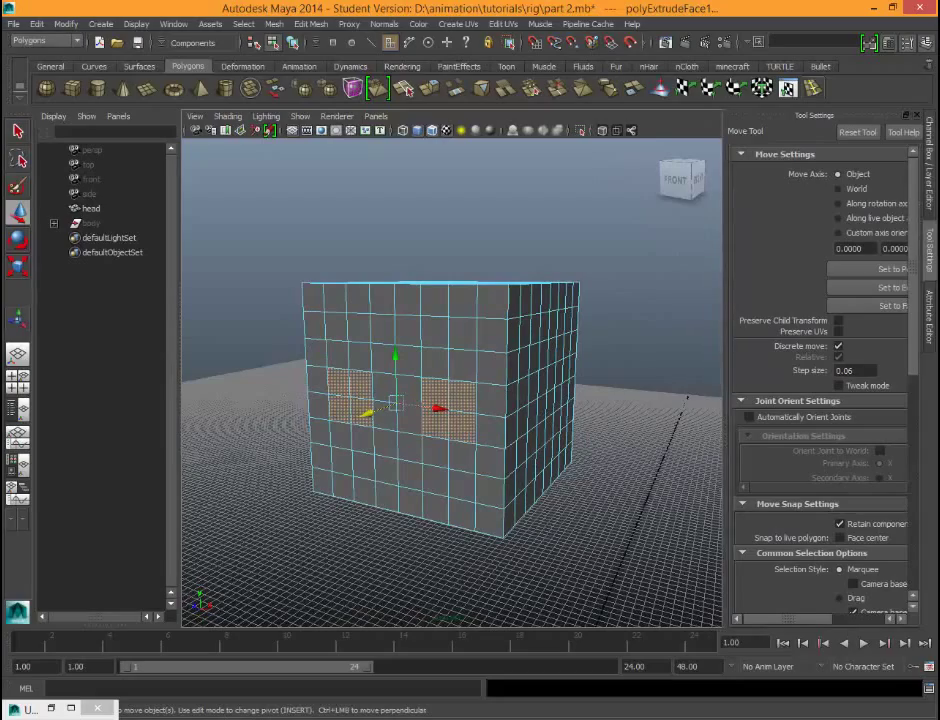
{"action": "left_click_drag", "start_coordinate": [491, 400], "coordinate": [461, 435], "text": "alt"}
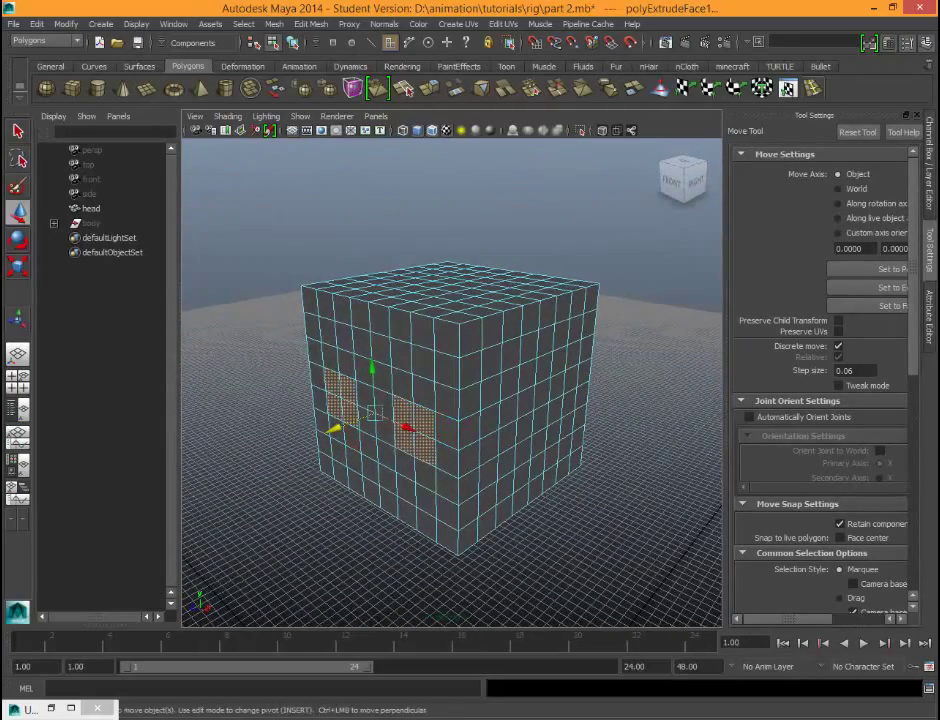
{"action": "mouse_move", "coordinate": [333, 428]}
{"action": "left_mouse_down"}
{"action": "mouse_move", "coordinate": [345, 424]}
{"action": "mouse_move", "coordinate": [335, 428]}
{"action": "left_mouse_up"}
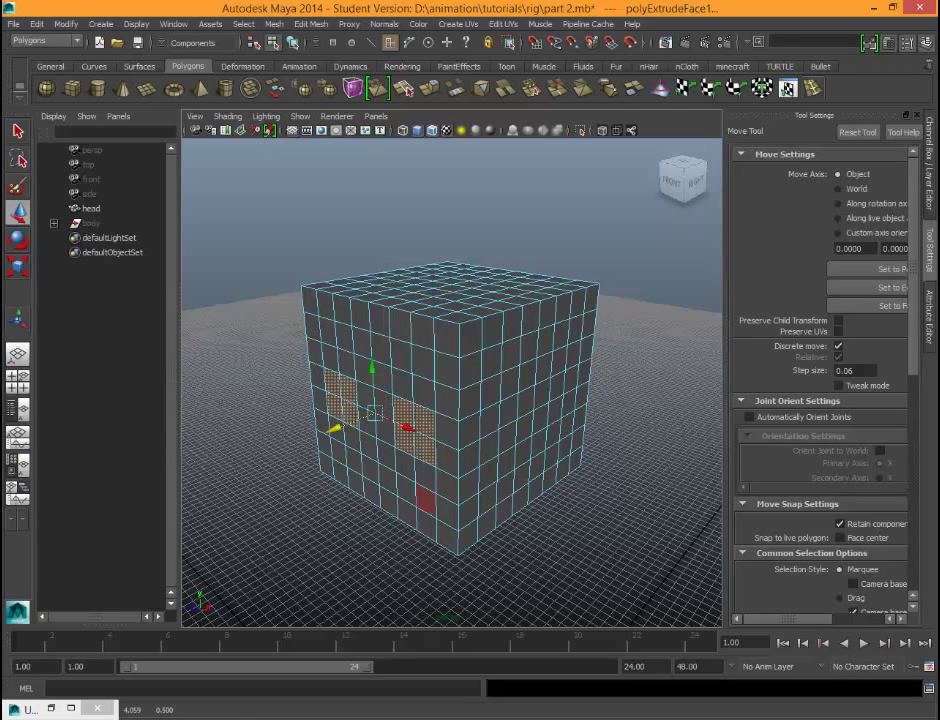
{"action": "middle_click_drag", "start_coordinate": [426, 500], "coordinate": [449, 486], "text": "alt"}
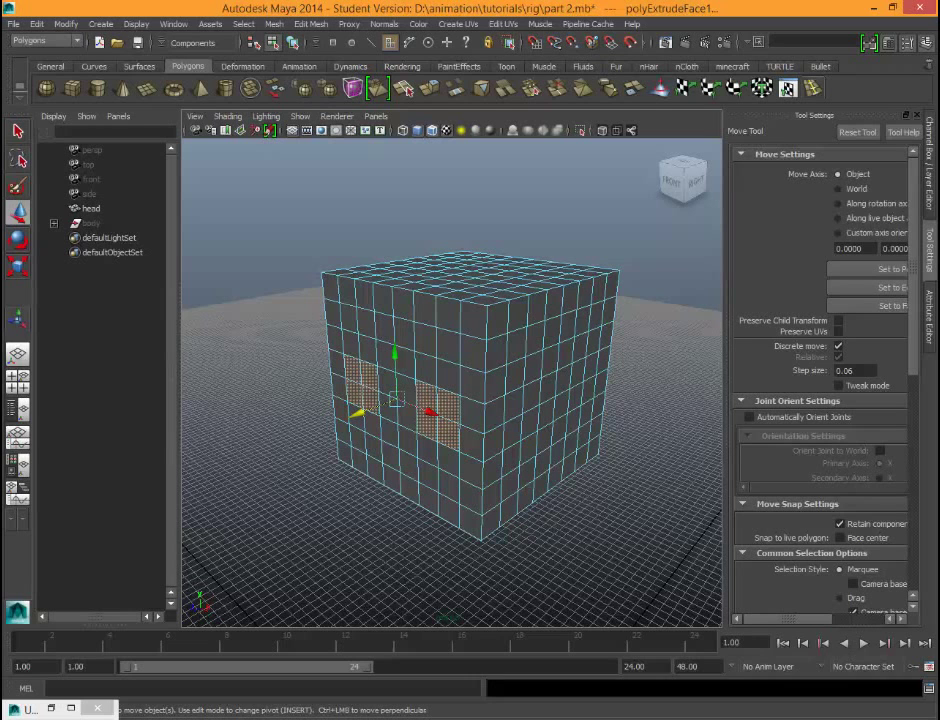
{"action": "left_click_drag", "start_coordinate": [372, 414], "coordinate": [375, 345], "text": "alt"}
{"action": "left_click", "coordinate": [838, 346]}
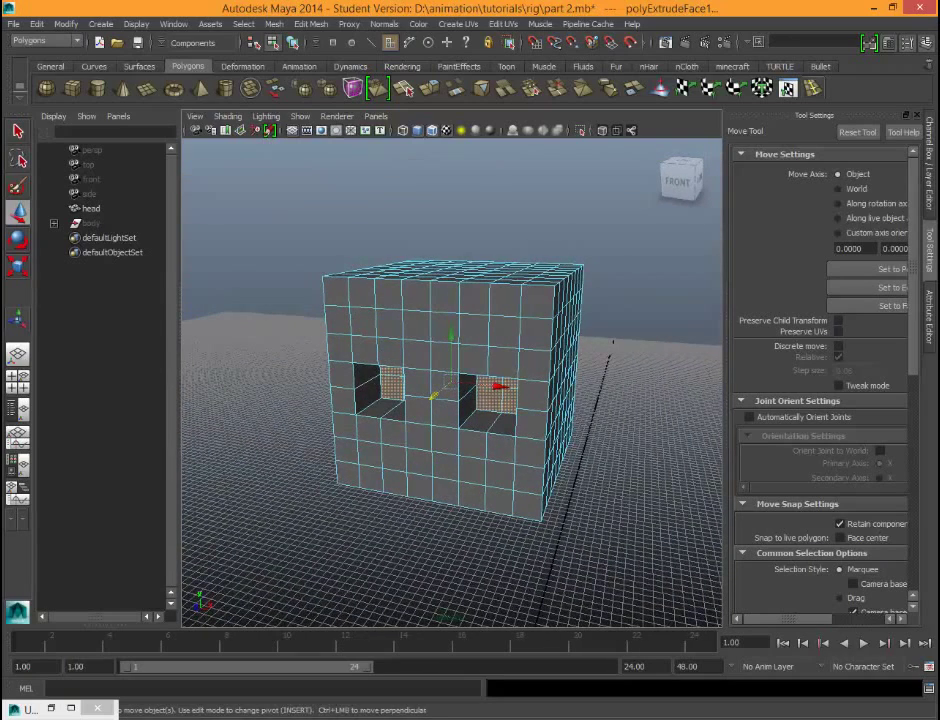
Step: Undo the last eye-face moves, leave the eye sockets at a shallow depth, and clear the face selection
{"action": "key", "text": "ctrl+z"}
{"action": "key", "text": "ctrl+z"}
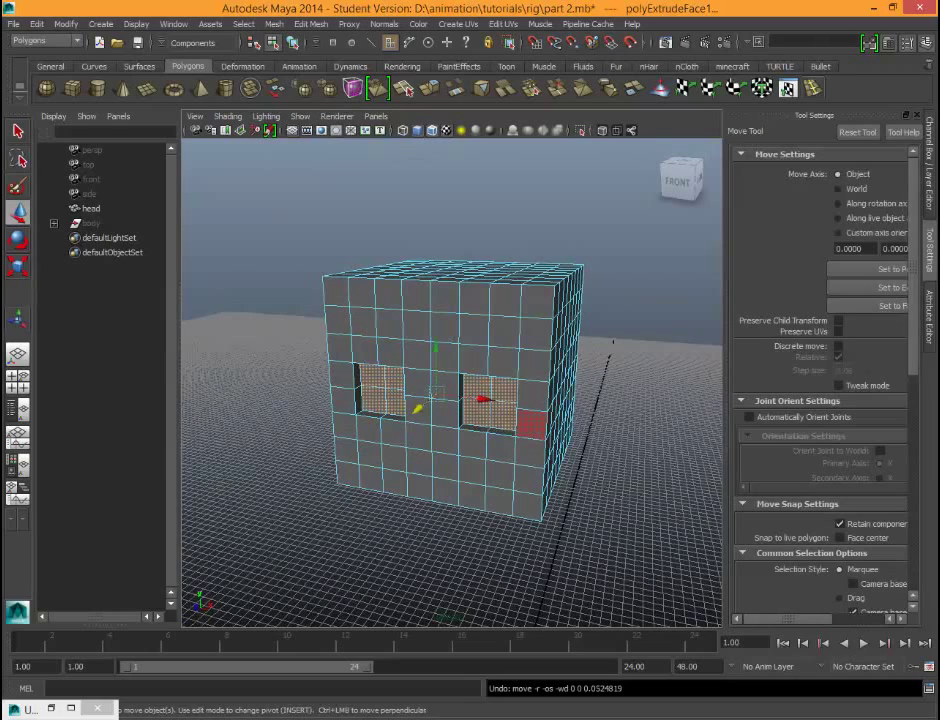
{"action": "left_click_drag", "start_coordinate": [566, 446], "coordinate": [480, 470], "text": "alt"}
{"action": "key", "text": "v"}
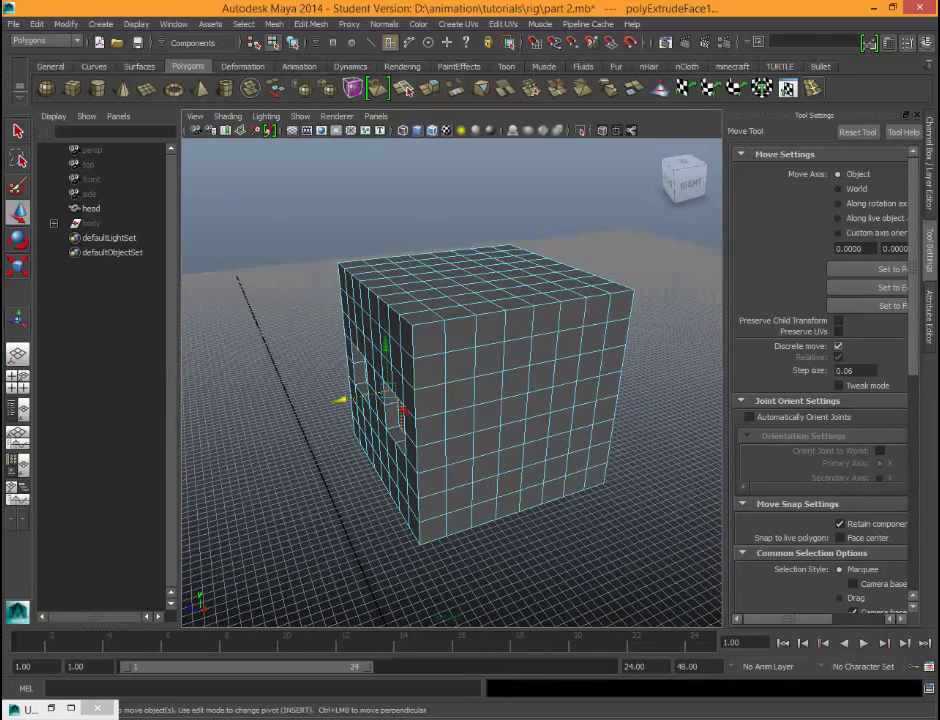
{"action": "mouse_move", "coordinate": [341, 400]}
{"action": "left_mouse_down"}
{"action": "mouse_move", "coordinate": [328, 402]}
{"action": "mouse_move", "coordinate": [341, 400]}
{"action": "left_mouse_up"}
{"action": "left_click", "coordinate": [366, 505]}
{"action": "left_click_drag", "start_coordinate": [380, 505], "coordinate": [548, 478], "text": "alt"}
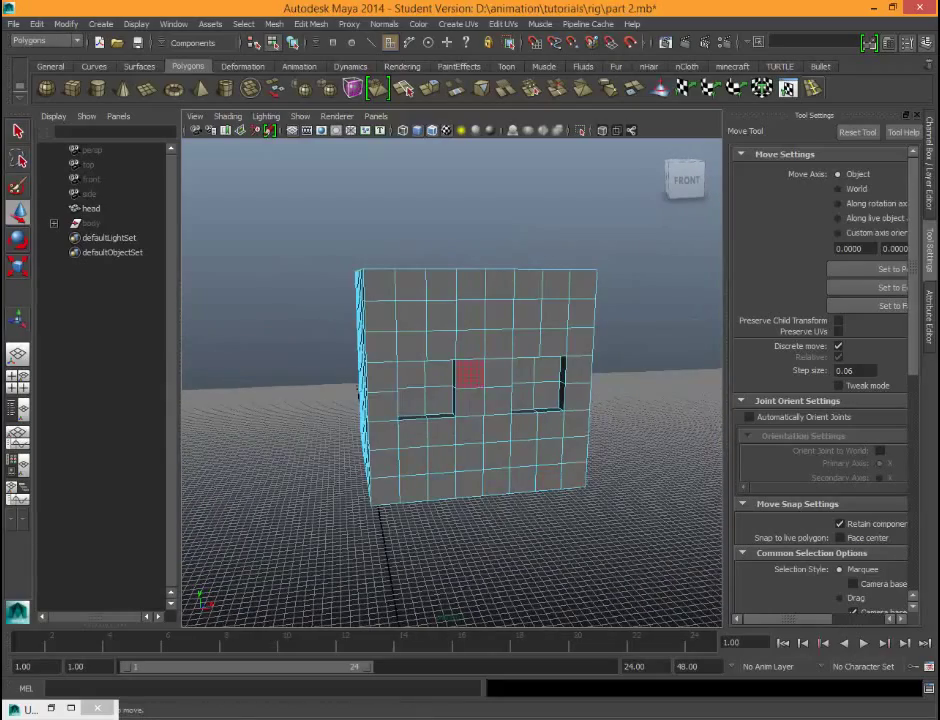
Step: Return the head to object mode, select it, and activate the Insert Edge Loop Tool
{"action": "left_click_drag", "start_coordinate": [470, 375], "coordinate": [455, 420], "text": "alt"}
{"action": "right_click_drag", "start_coordinate": [446, 379], "coordinate": [508, 361]}
{"action": "left_click", "coordinate": [480, 361]}
{"action": "left_click_drag", "start_coordinate": [480, 361], "coordinate": [474, 300], "text": "alt"}
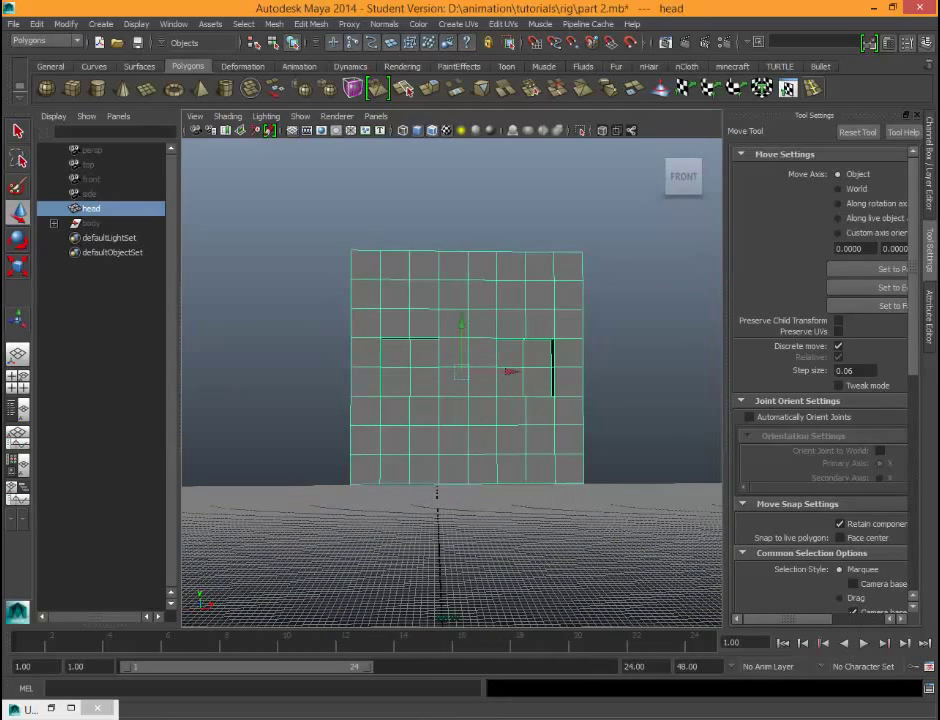
{"action": "left_click", "coordinate": [311, 23]}
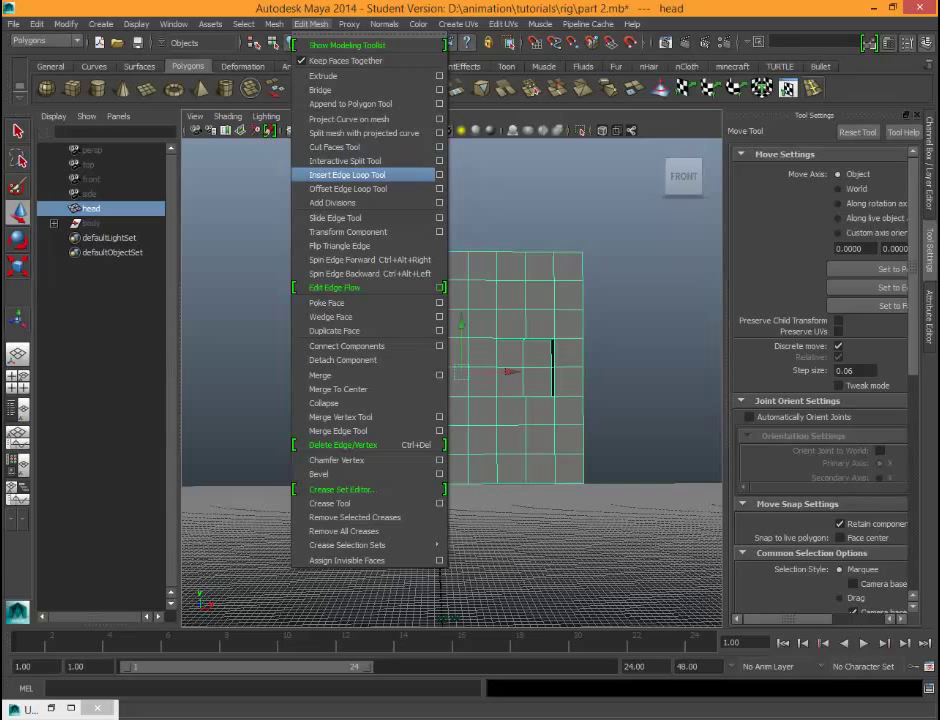
{"action": "left_click", "coordinate": [347, 175]}
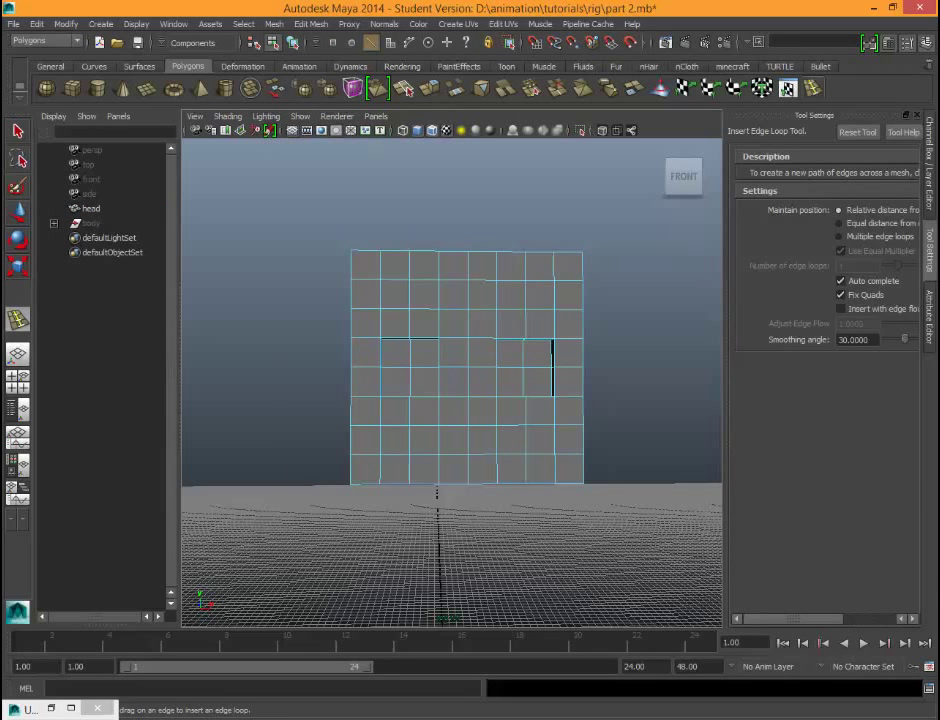
Step: Try to insert an edge loop across the head's seventh row using Equal distance from edge
{"action": "left_click_drag", "start_coordinate": [725, 228], "coordinate": [687, 228]}
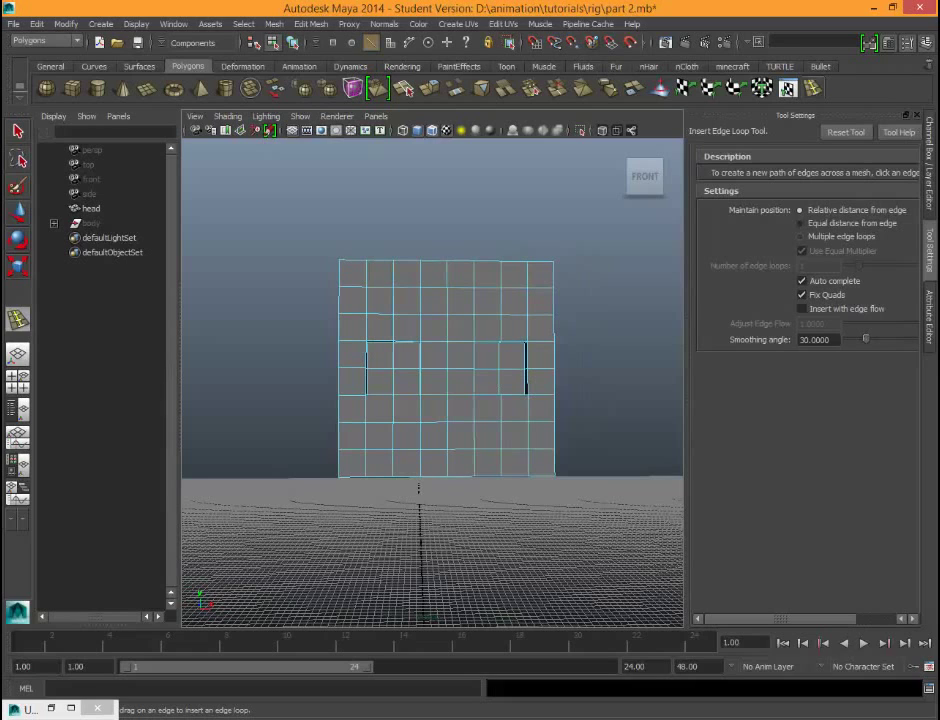
{"action": "left_click", "coordinate": [800, 223]}
{"action": "mouse_move", "coordinate": [420, 433]}
{"action": "left_mouse_down"}
{"action": "mouse_move", "coordinate": [420, 425]}
{"action": "mouse_move", "coordinate": [420, 447]}
{"action": "mouse_move", "coordinate": [420, 427]}
{"action": "left_mouse_up"}
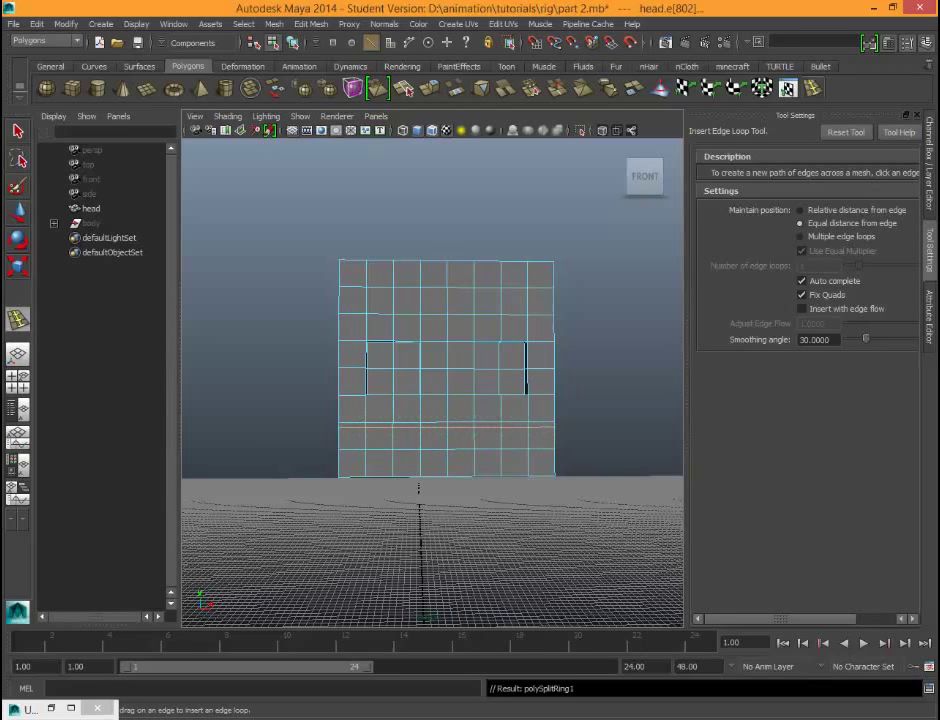
Step: Switch to Multiple edge loops with 1 loop and insert it through the middle of the head's seventh row
{"action": "left_click", "coordinate": [801, 236]}
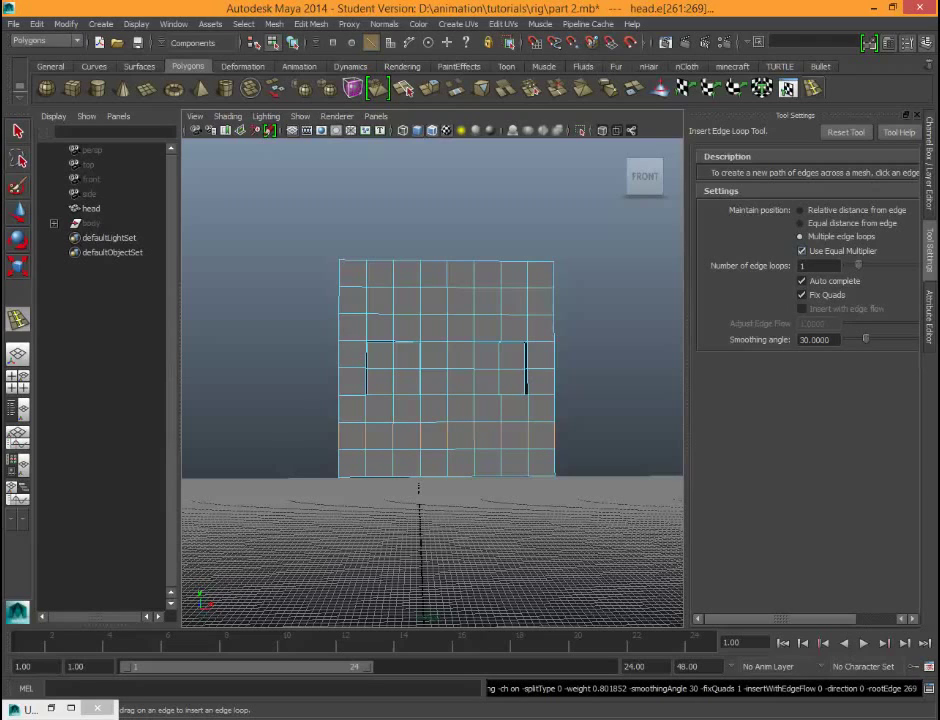
{"action": "left_click", "coordinate": [806, 265]}
{"action": "key", "text": "Return"}
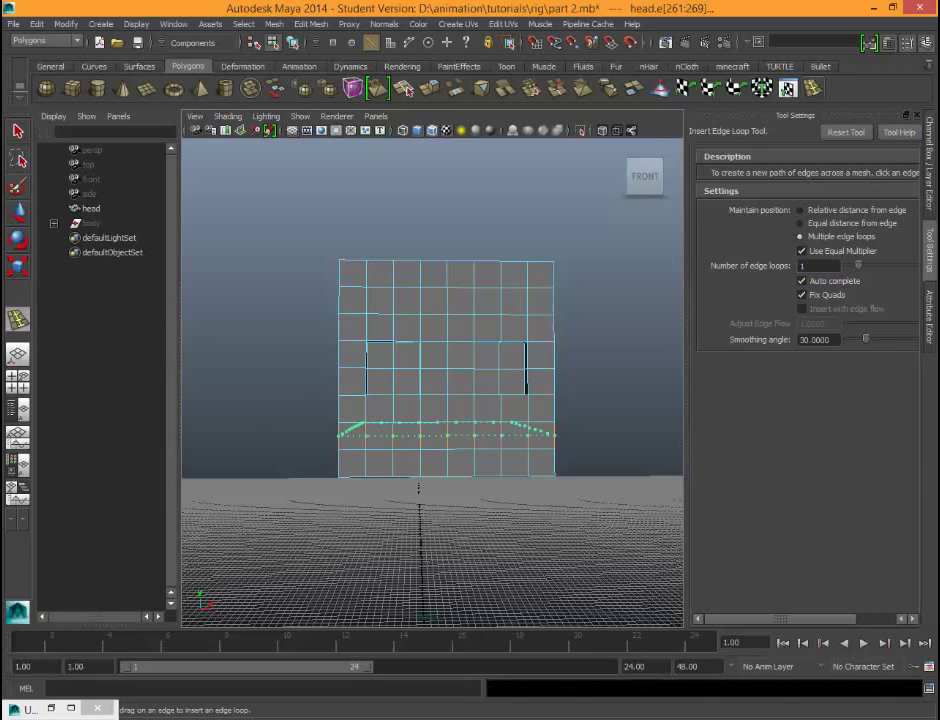
{"action": "left_click", "coordinate": [447, 436]}
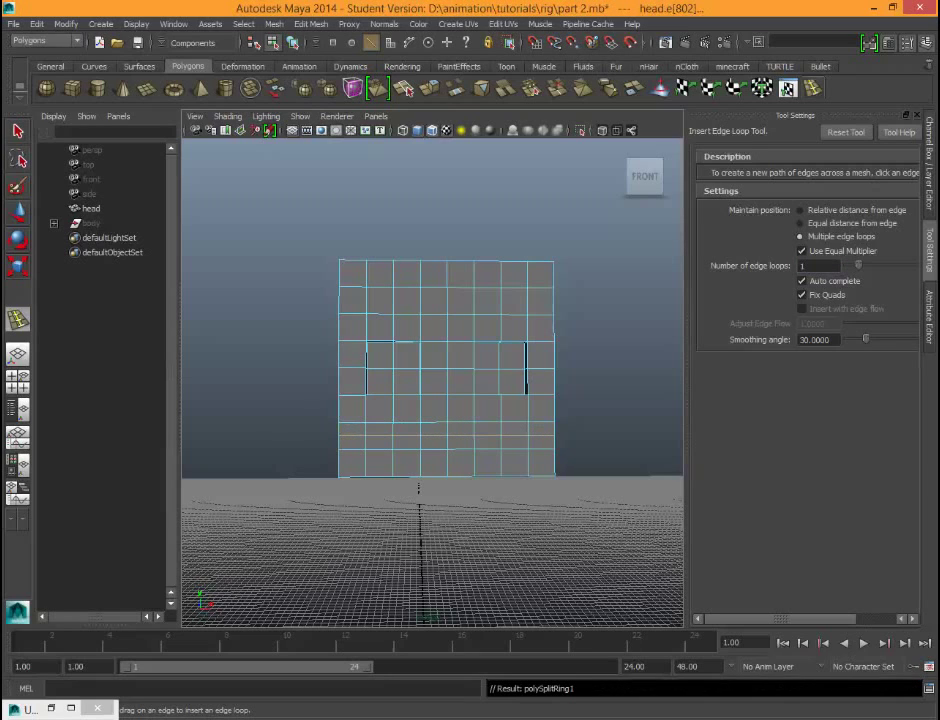
{"action": "left_click_drag", "start_coordinate": [447, 436], "coordinate": [466, 450], "text": "alt"}
{"action": "left_click_drag", "start_coordinate": [438, 378], "coordinate": [427, 378], "text": "alt"}
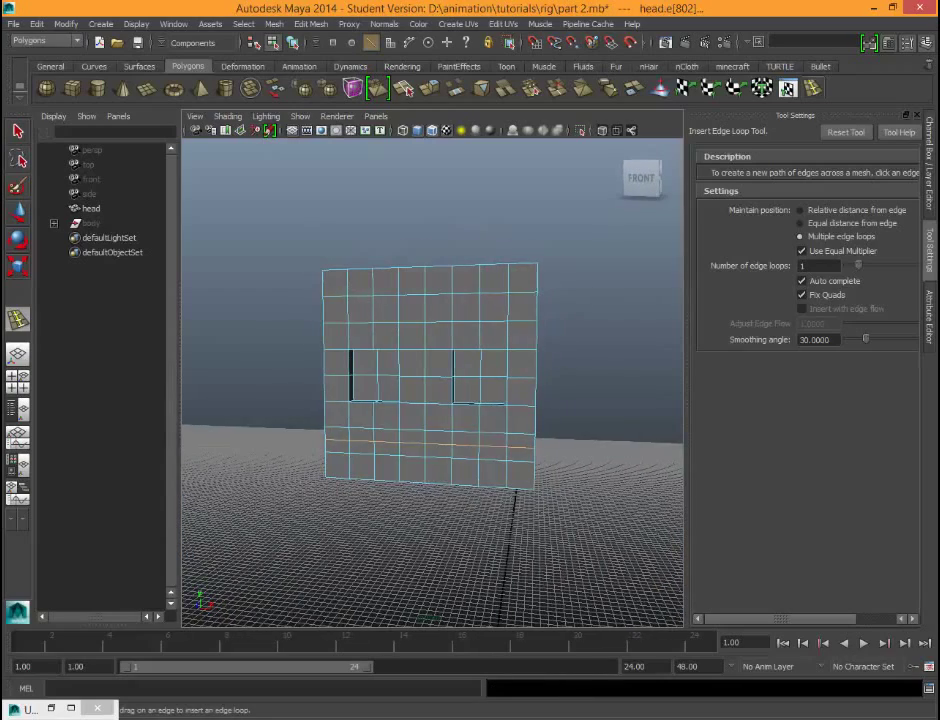
{"action": "right_click", "coordinate": [432, 412]}
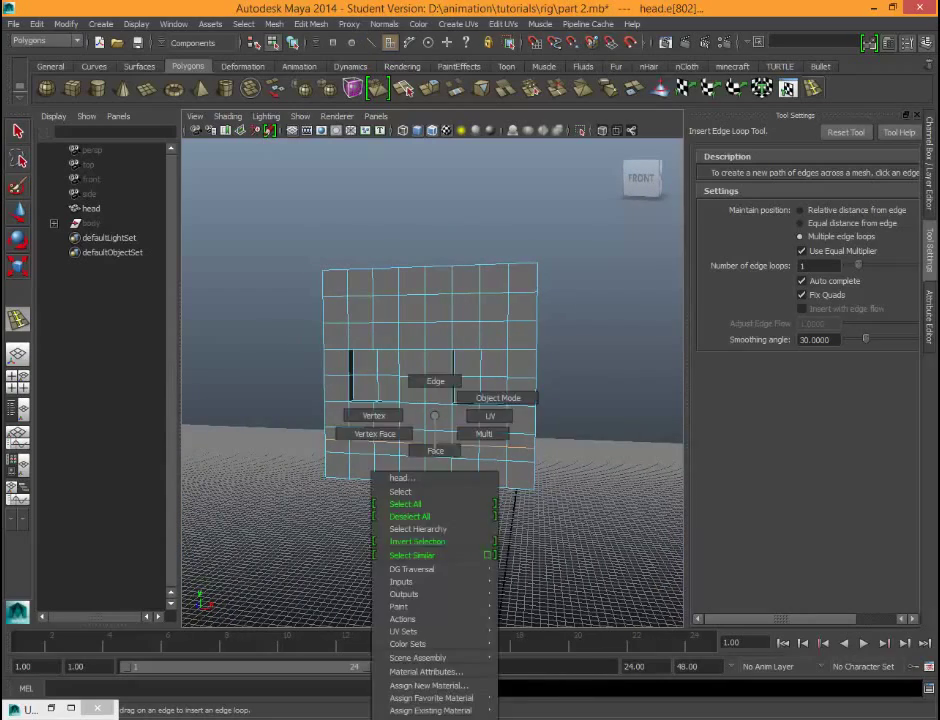
{"action": "left_click_drag", "start_coordinate": [434, 416], "coordinate": [205, 455], "text": "alt"}
{"action": "left_click", "coordinate": [450, 414]}
{"action": "left_click", "coordinate": [452, 415]}
{"action": "key", "text": "ctrl+z"}
{"action": "left_click_drag", "start_coordinate": [520, 450], "coordinate": [222, 404], "text": "alt"}
Step: Select the head in object mode, activate the Move tool, and switch the head to face selection
{"action": "right_click_drag", "start_coordinate": [445, 415], "coordinate": [505, 398]}
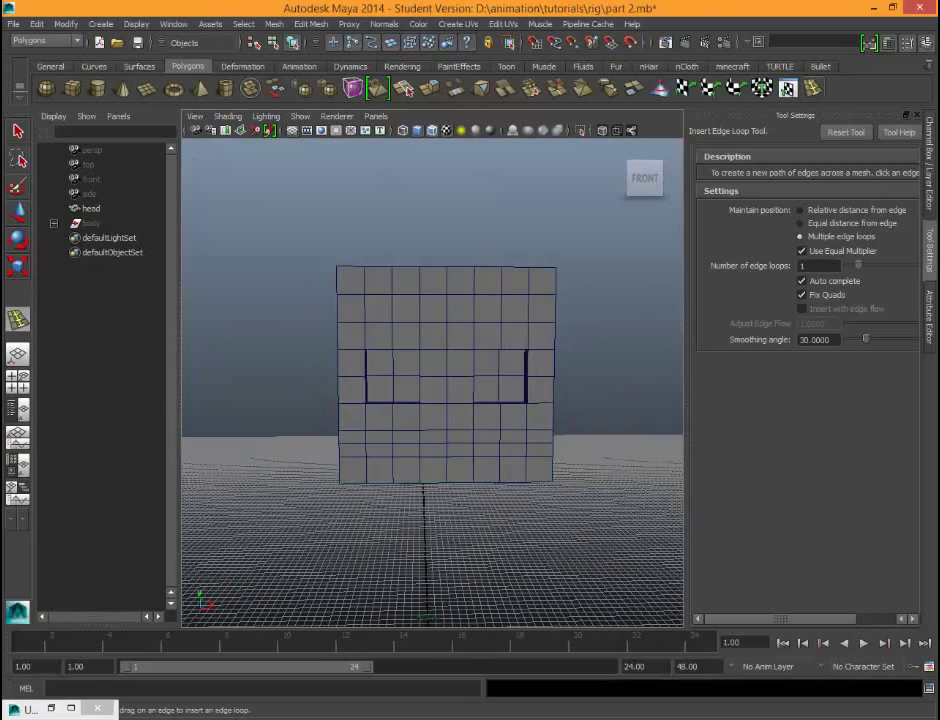
{"action": "left_click", "coordinate": [445, 415]}
{"action": "right_click", "coordinate": [445, 415]}
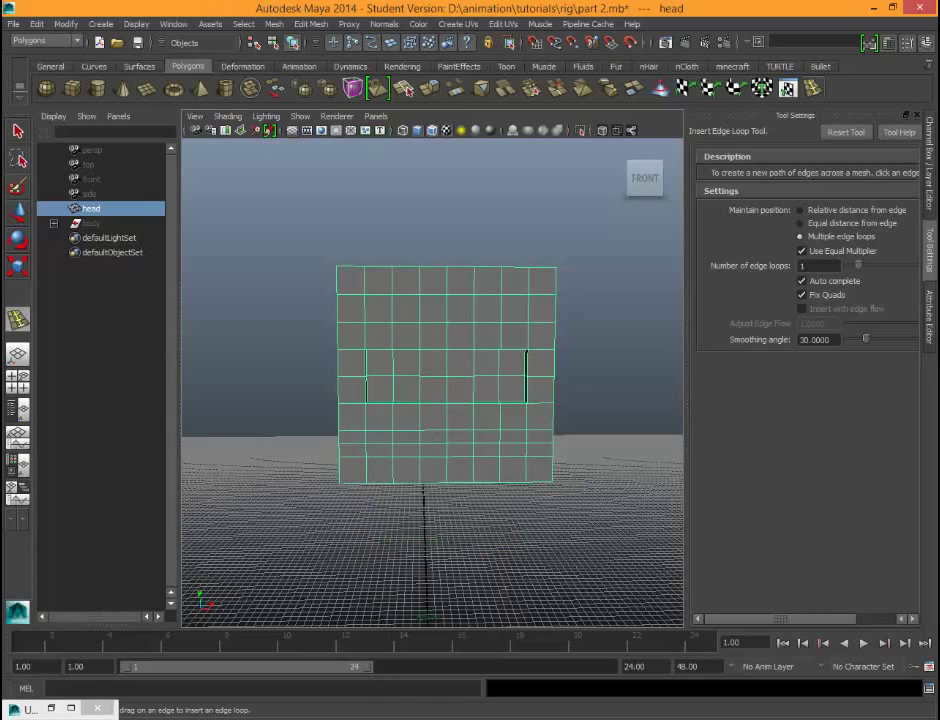
{"action": "key", "text": "w"}
{"action": "right_click_drag", "start_coordinate": [410, 408], "coordinate": [410, 442]}
Step: Select the mouth faces in both halves of the front's seventh row, columns three to six, and delete them
{"action": "left_click", "coordinate": [406, 437]}
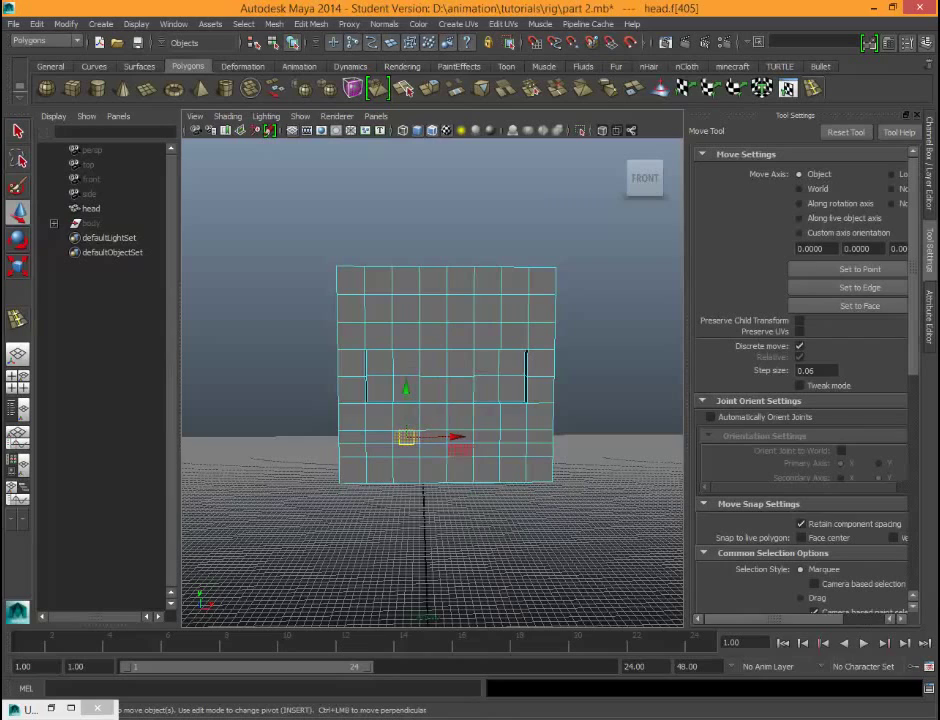
{"action": "scroll", "coordinate": [468, 450], "scroll_direction": "up", "scroll_amount": 5}
{"action": "scroll", "coordinate": [468, 450], "scroll_direction": "down", "scroll_amount": 4}
{"action": "middle_click_drag", "start_coordinate": [468, 450], "coordinate": [460, 412], "text": "alt"}
{"action": "scroll", "coordinate": [460, 412], "scroll_direction": "up", "scroll_amount": 1}
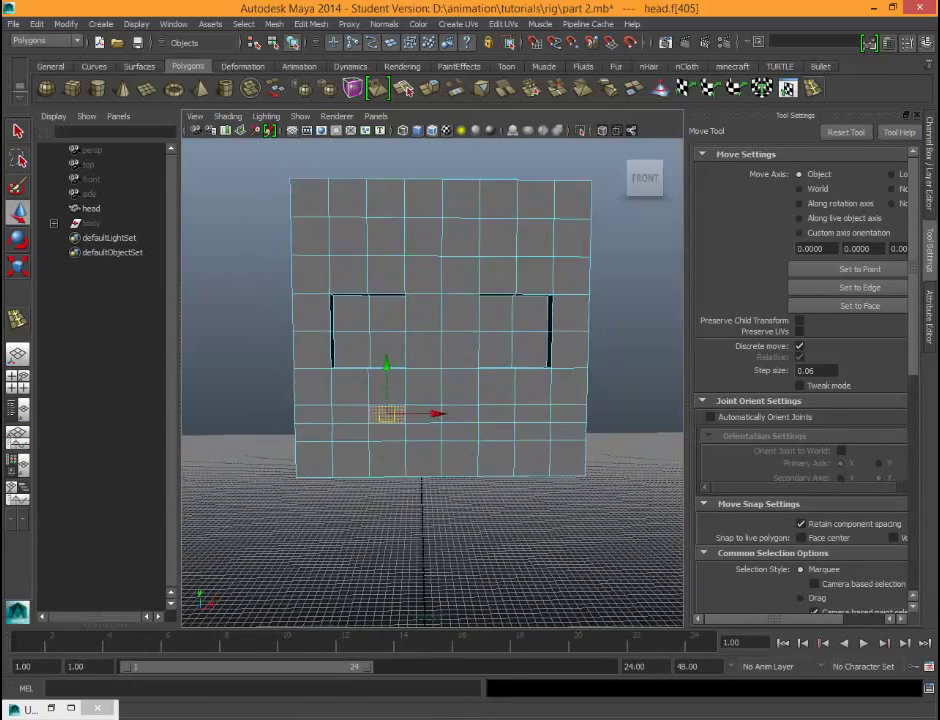
{"action": "scroll", "coordinate": [500, 450], "scroll_direction": "up", "scroll_amount": 3}
{"action": "left_click", "coordinate": [540, 438], "text": "shift"}
{"action": "left_click", "coordinate": [540, 464], "text": "shift"}
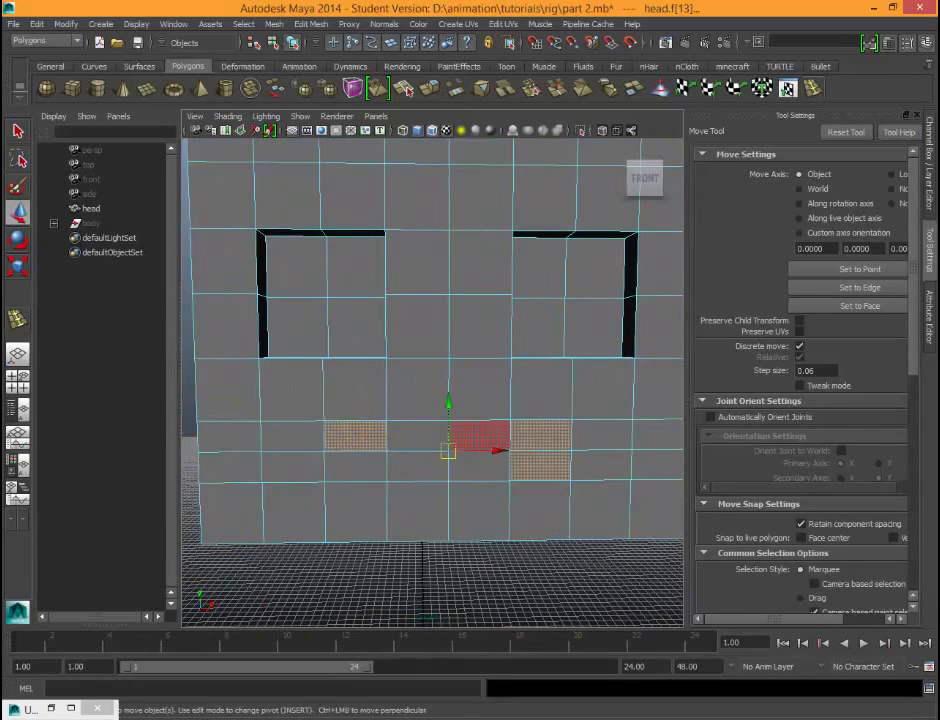
{"action": "left_click", "coordinate": [480, 436], "text": "shift"}
{"action": "left_click", "coordinate": [418, 436], "text": "shift"}
{"action": "left_click", "coordinate": [418, 466], "text": "shift"}
{"action": "left_click", "coordinate": [480, 466], "text": "shift"}
{"action": "left_click", "coordinate": [356, 466], "text": "shift"}
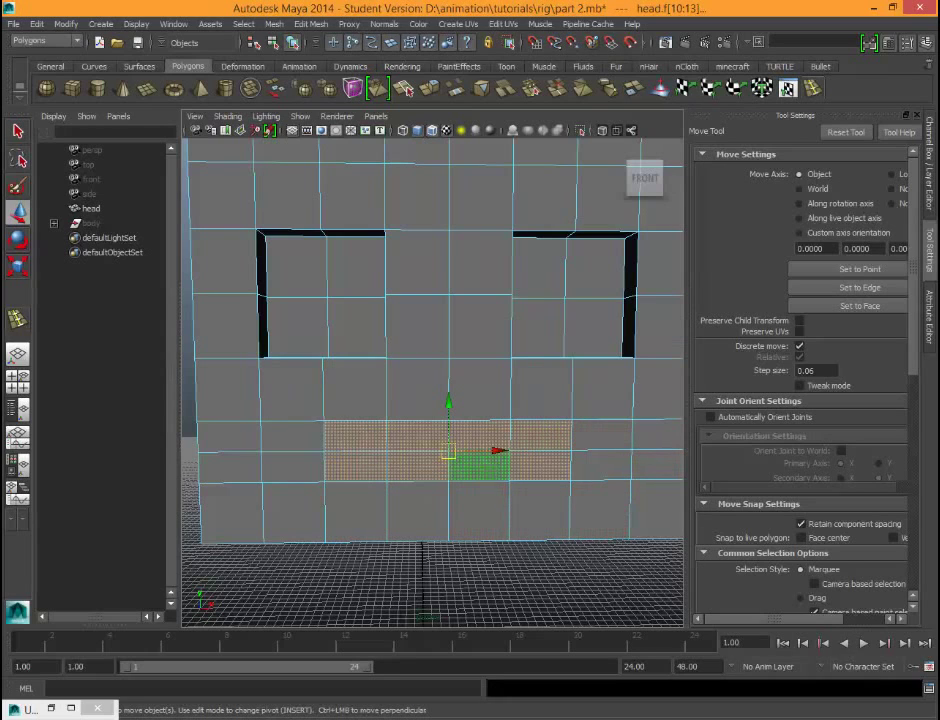
{"action": "left_click", "coordinate": [541, 436], "text": "shift"}
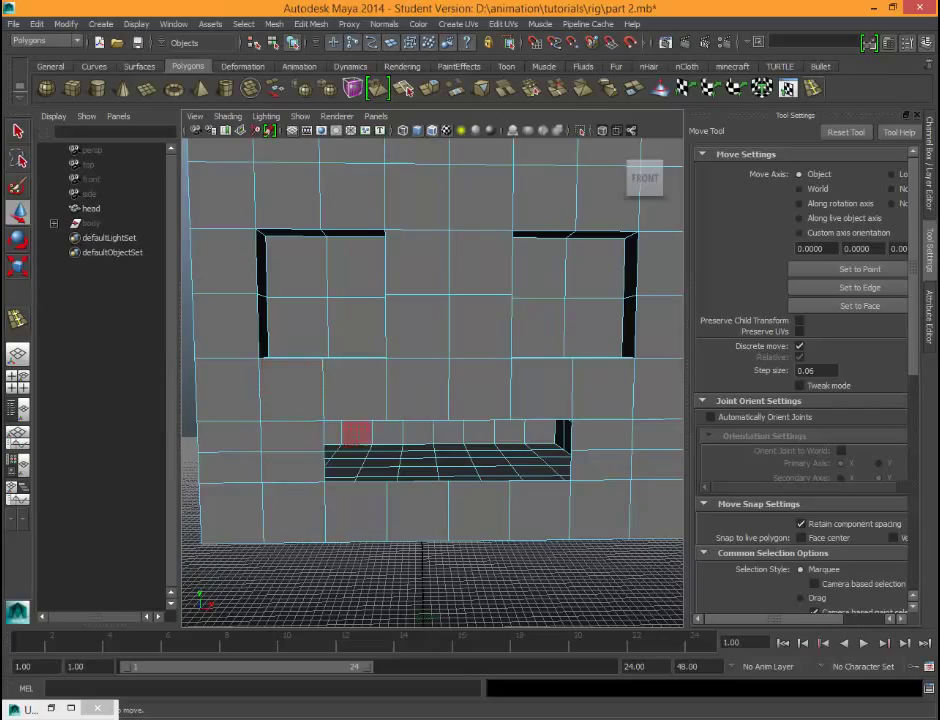
{"action": "left_click_drag", "start_coordinate": [357, 430], "coordinate": [490, 464], "text": "alt"}
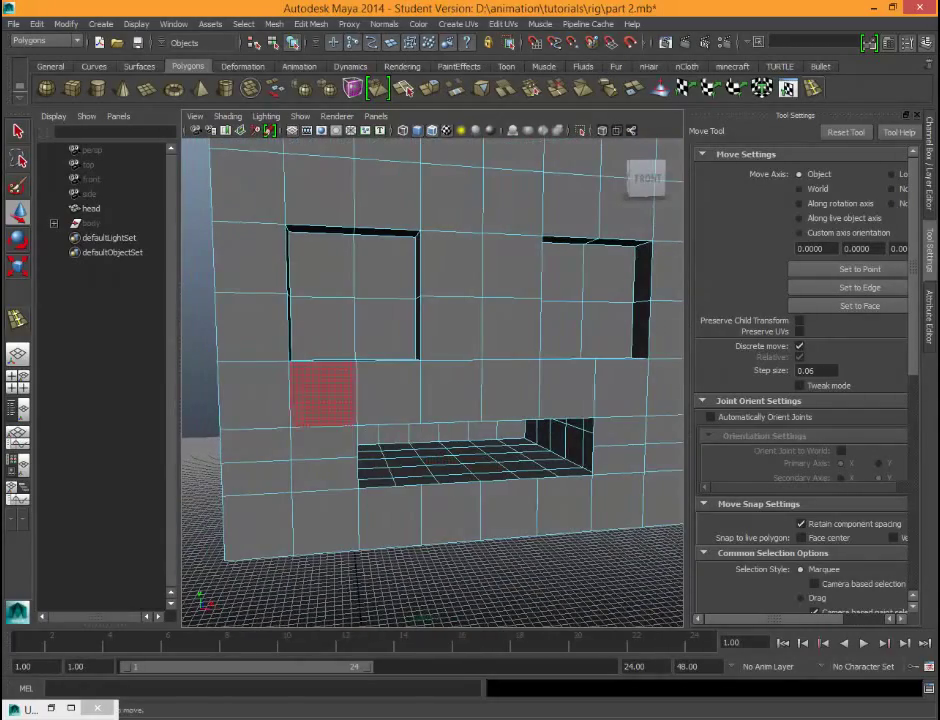
{"action": "left_click_drag", "start_coordinate": [565, 505], "coordinate": [547, 456], "text": "alt"}
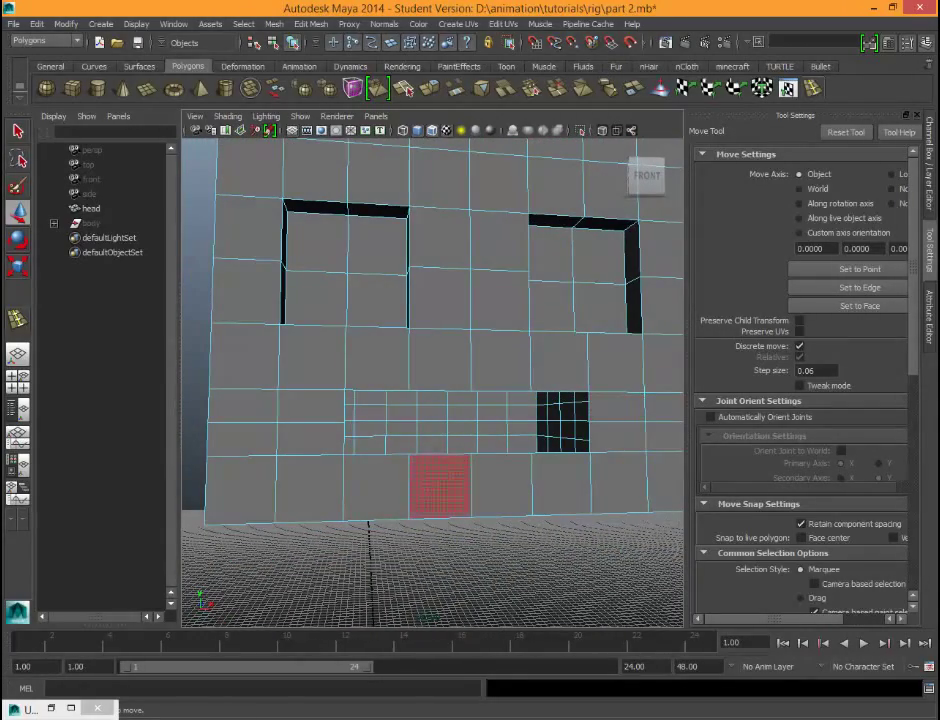
{"action": "left_click_drag", "start_coordinate": [440, 486], "coordinate": [600, 430], "text": "alt"}
{"action": "left_click_drag", "start_coordinate": [500, 430], "coordinate": [545, 420], "text": "alt"}
Step: Switch to edge selection and select the complete border edge loop around the mouth opening
{"action": "right_click_drag", "start_coordinate": [482, 376], "coordinate": [482, 345]}
{"action": "left_click", "coordinate": [488, 401]}
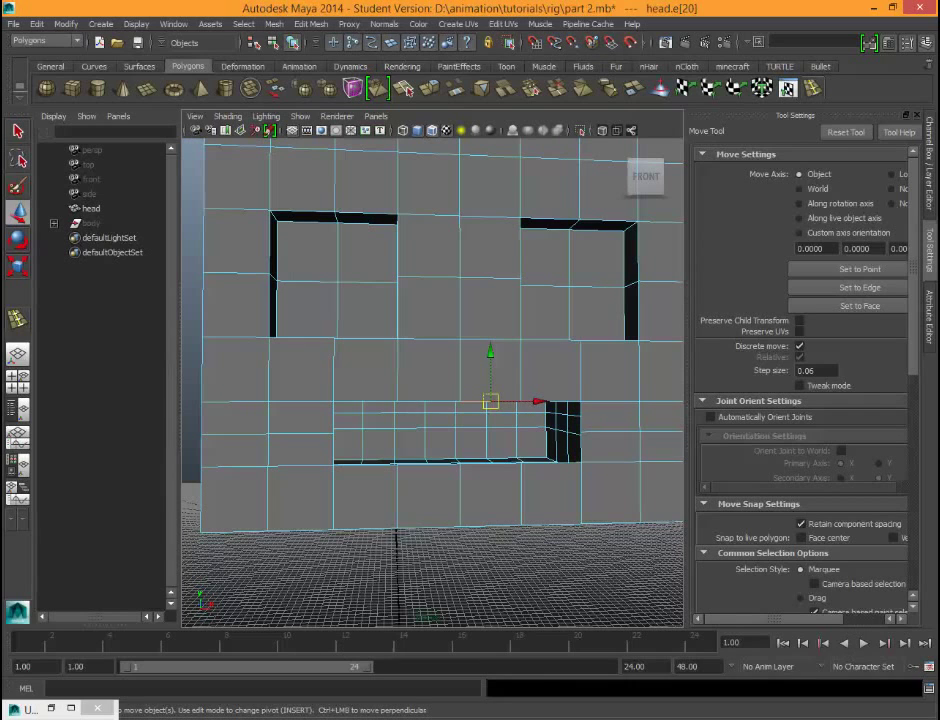
{"action": "right_click_drag", "start_coordinate": [442, 392], "coordinate": [443, 366]}
{"action": "left_click", "coordinate": [432, 401]}
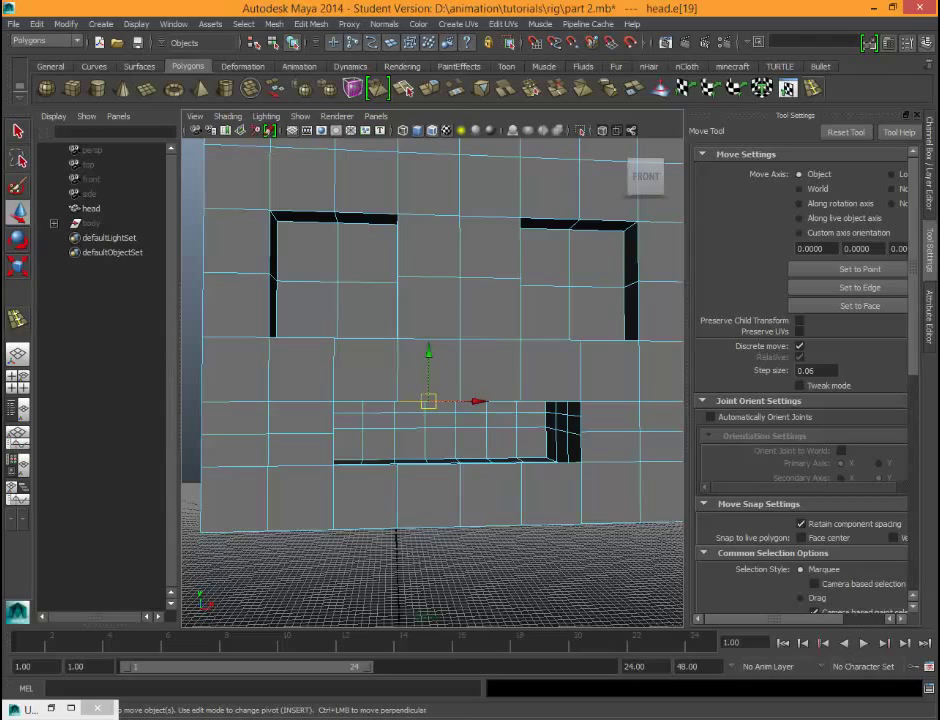
{"action": "right_click_drag", "start_coordinate": [420, 400], "coordinate": [512, 441], "text": "ctrl"}
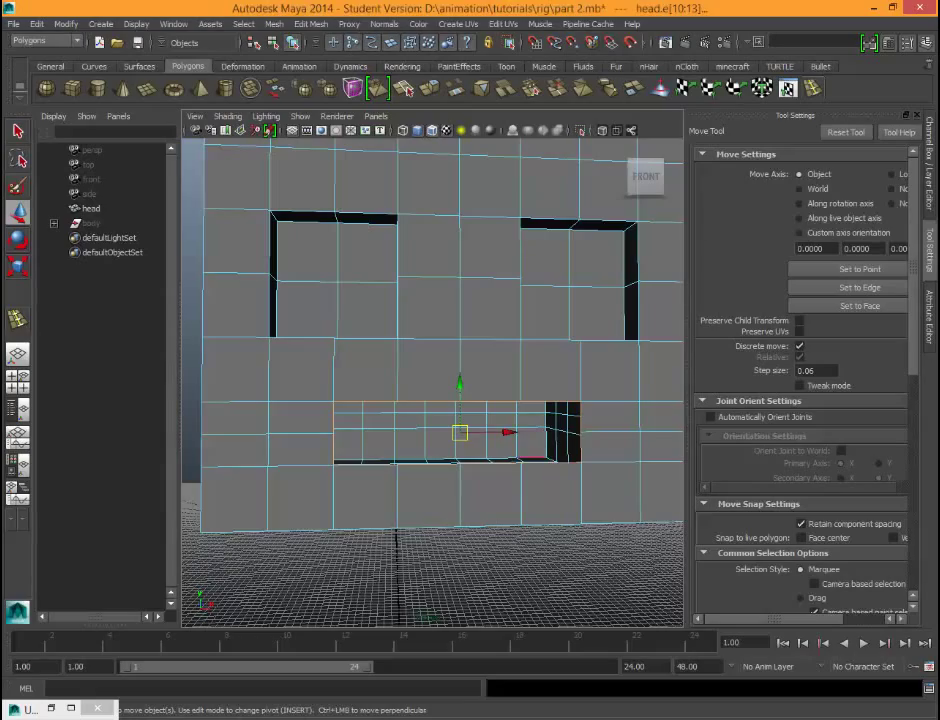
Step: Try to move the mouth opening's border edges 0.25 forward along the Z axis, and undo the move
{"action": "mouse_move", "coordinate": [512, 441]}
{"action": "left_mouse_down", "text": "alt"}
{"action": "mouse_move", "coordinate": [360, 415]}
{"action": "mouse_move", "coordinate": [275, 360]}
{"action": "mouse_move", "coordinate": [235, 305]}
{"action": "mouse_move", "coordinate": [385, 425]}
{"action": "mouse_move", "coordinate": [500, 440]}
{"action": "left_mouse_up", "text": "alt"}
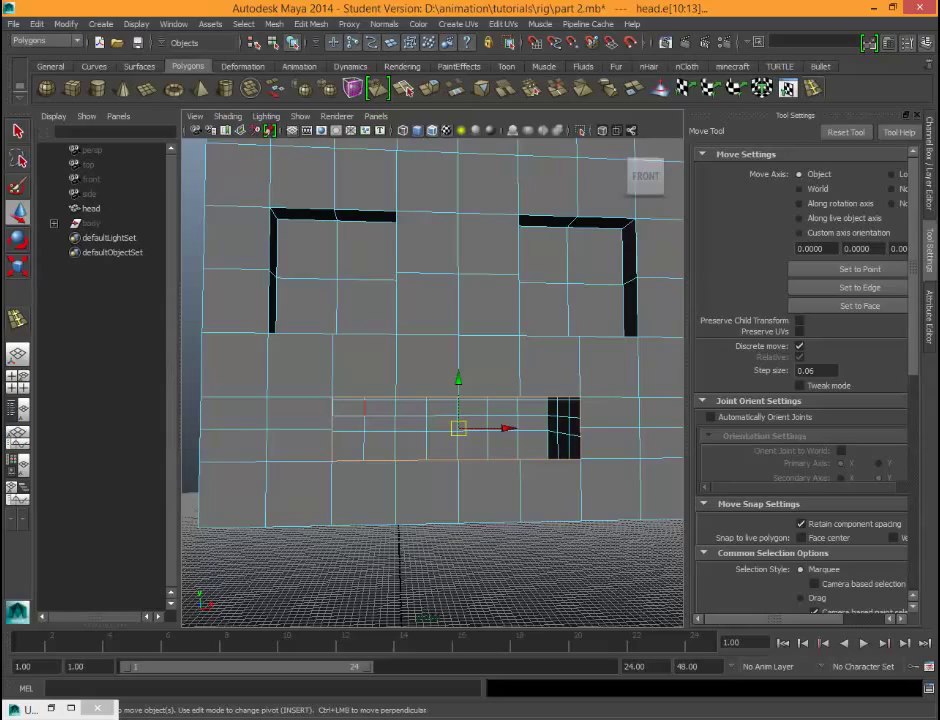
{"action": "left_click_drag", "start_coordinate": [500, 440], "coordinate": [480, 290], "text": "alt"}
{"action": "left_click_drag", "start_coordinate": [410, 300], "coordinate": [410, 340], "text": "alt"}
{"action": "left_click_drag", "start_coordinate": [300, 321], "coordinate": [175, 405]}
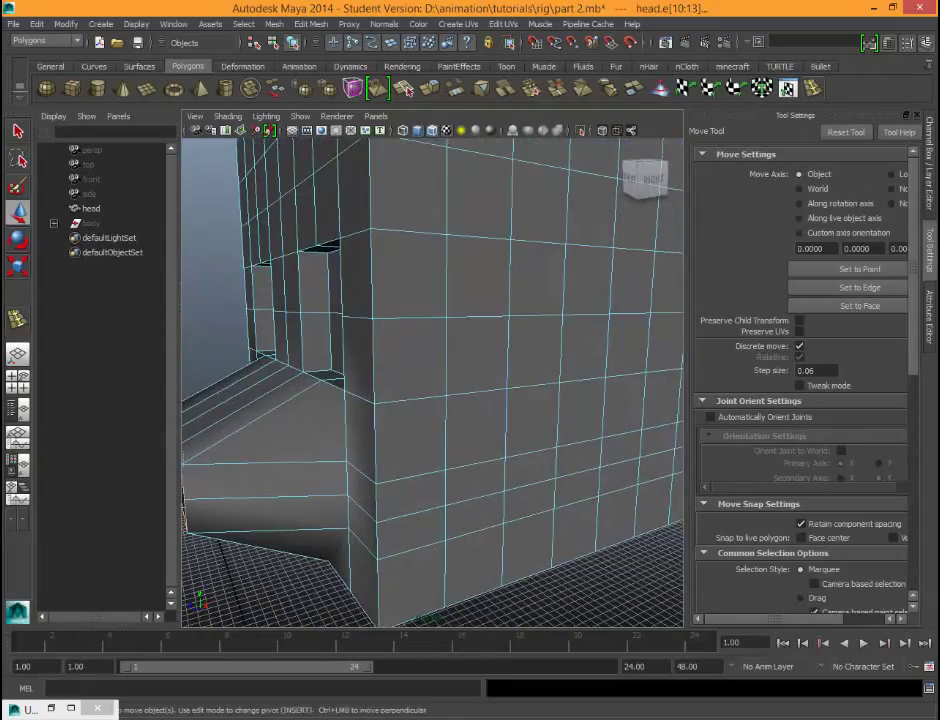
{"action": "left_click_drag", "start_coordinate": [300, 400], "coordinate": [340, 400], "text": "alt"}
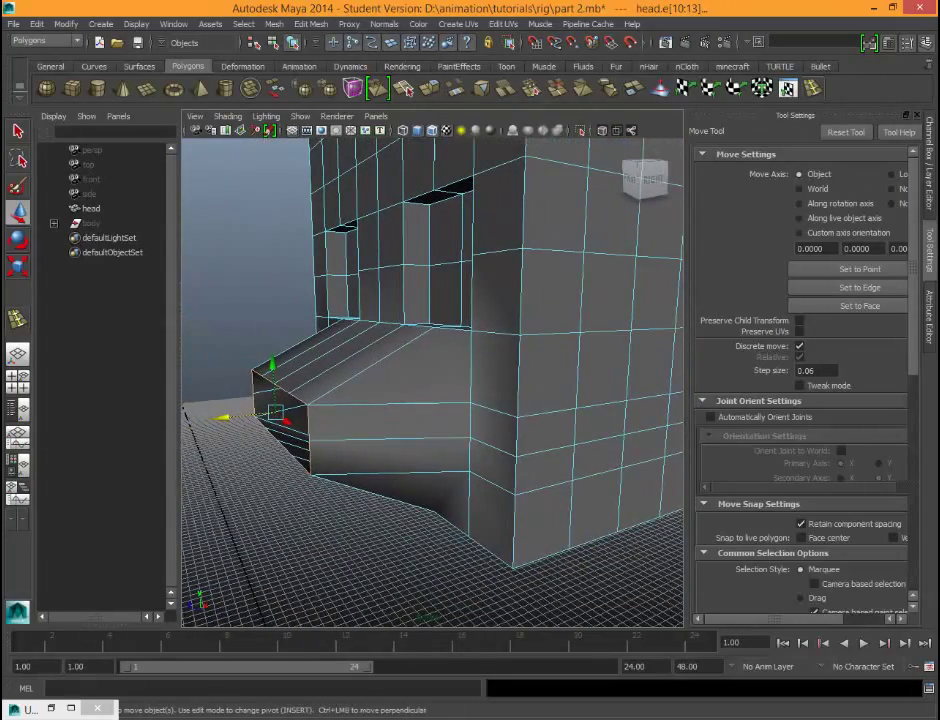
{"action": "key", "text": "ctrl+z"}
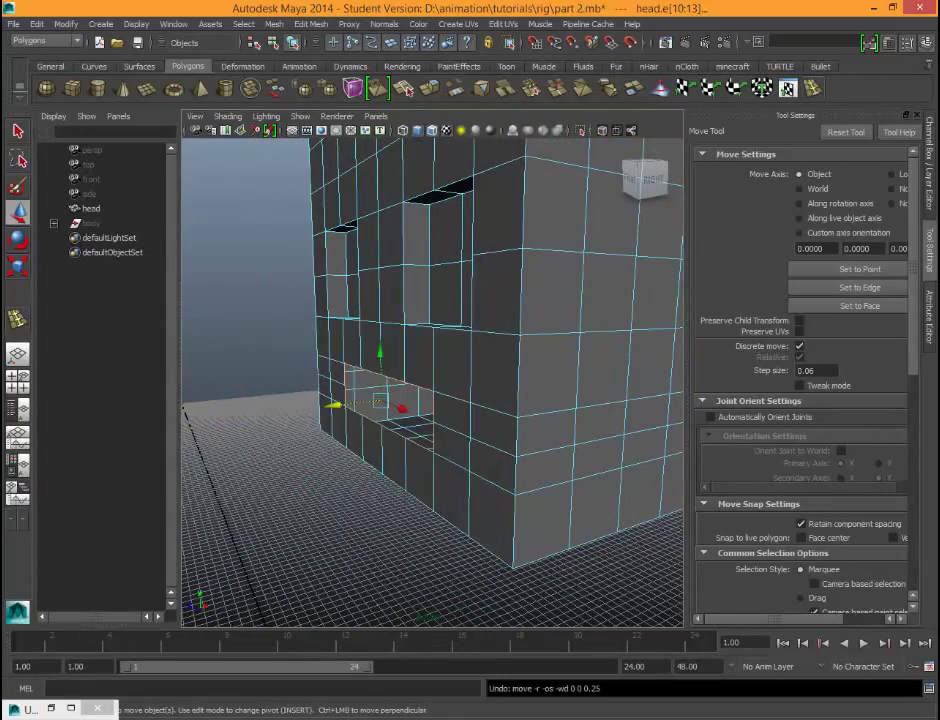
Step: Extrude the mouth opening's border edges and scale them inward in width and height to form a thin horizontal slit
{"action": "left_click_drag", "start_coordinate": [340, 280], "coordinate": [510, 235], "text": "alt"}
{"action": "middle_click_drag", "start_coordinate": [522, 232], "coordinate": [472, 204], "text": "alt"}
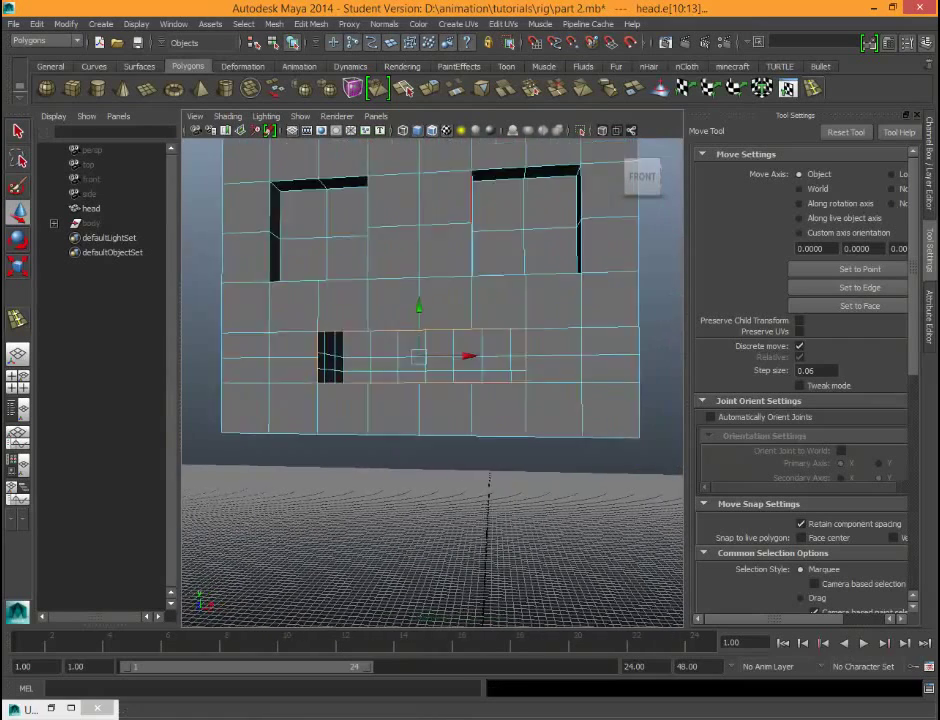
{"action": "left_click_drag", "start_coordinate": [433, 300], "coordinate": [454, 307], "text": "alt"}
{"action": "key", "text": "ctrl+e"}
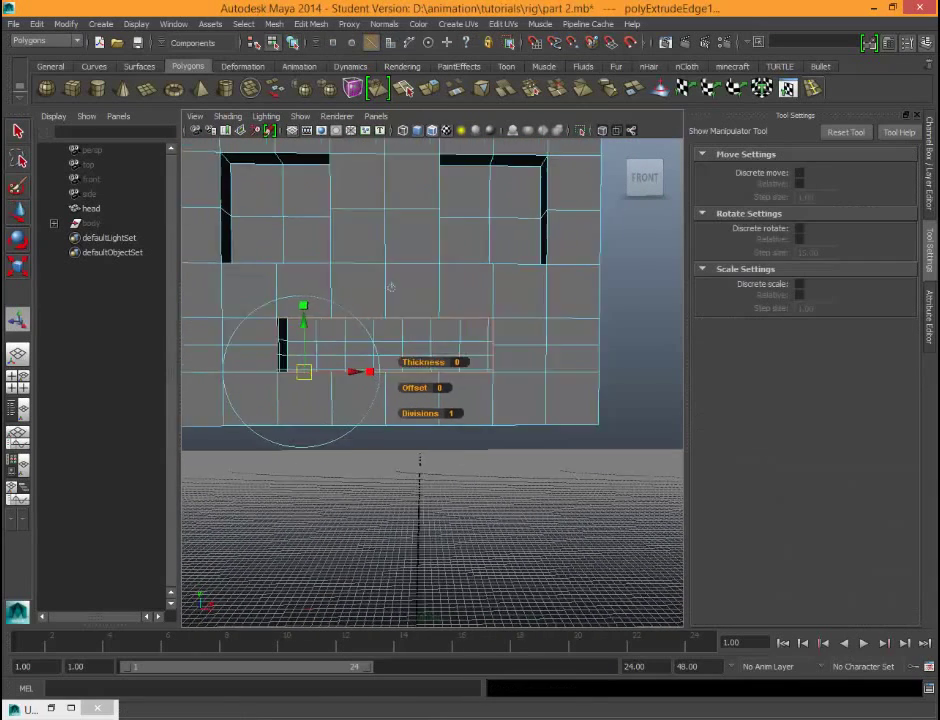
{"action": "key", "text": "r"}
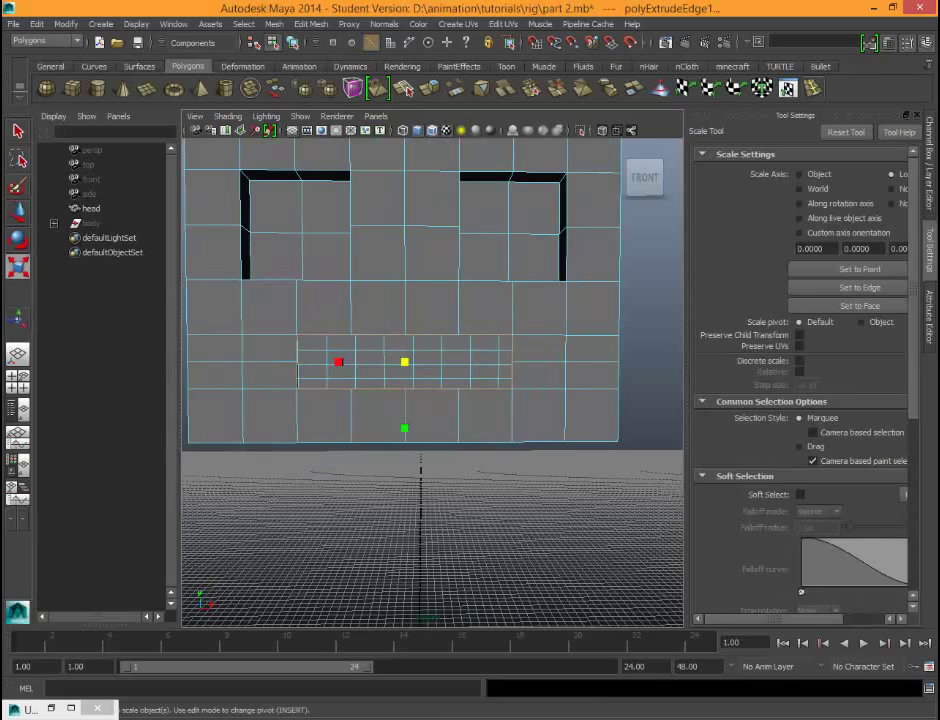
{"action": "left_click_drag", "start_coordinate": [338, 361], "coordinate": [352, 361]}
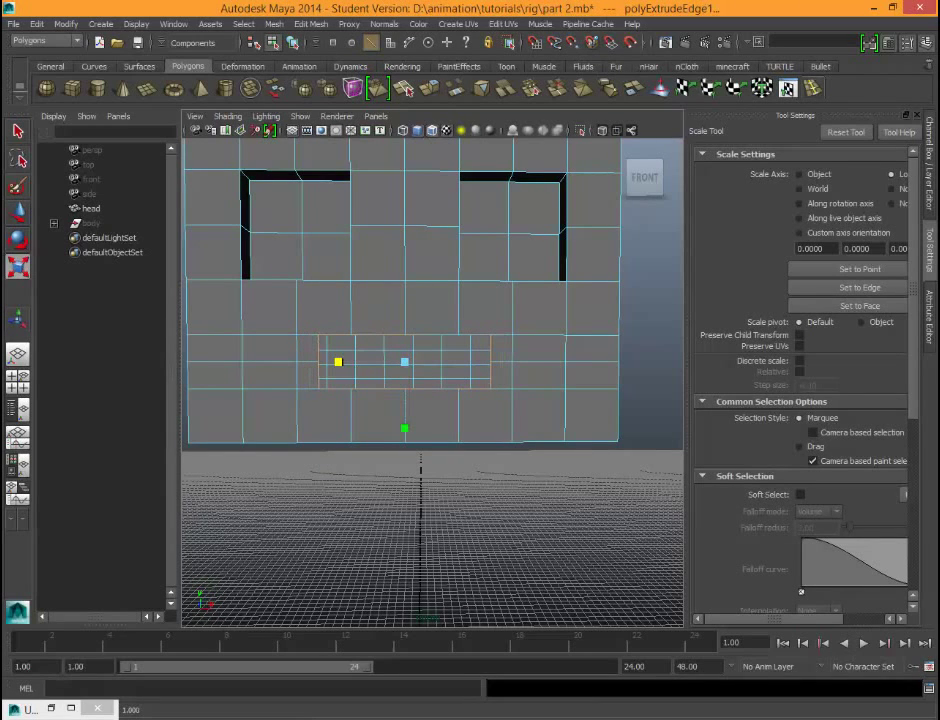
{"action": "left_click_drag", "start_coordinate": [404, 428], "coordinate": [404, 369]}
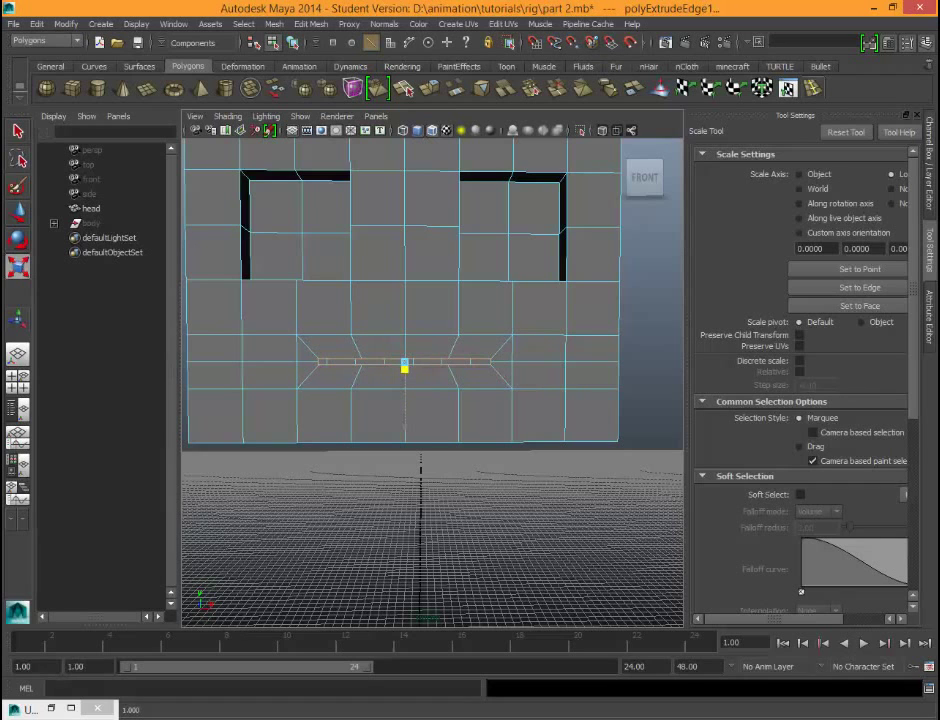
Step: In vertex selection, align the slit's vertex pair between the third and fourth mouth columns with the vertical grid line by vertex snapping
{"action": "scroll", "coordinate": [378, 438], "scroll_direction": "up", "scroll_amount": 3}
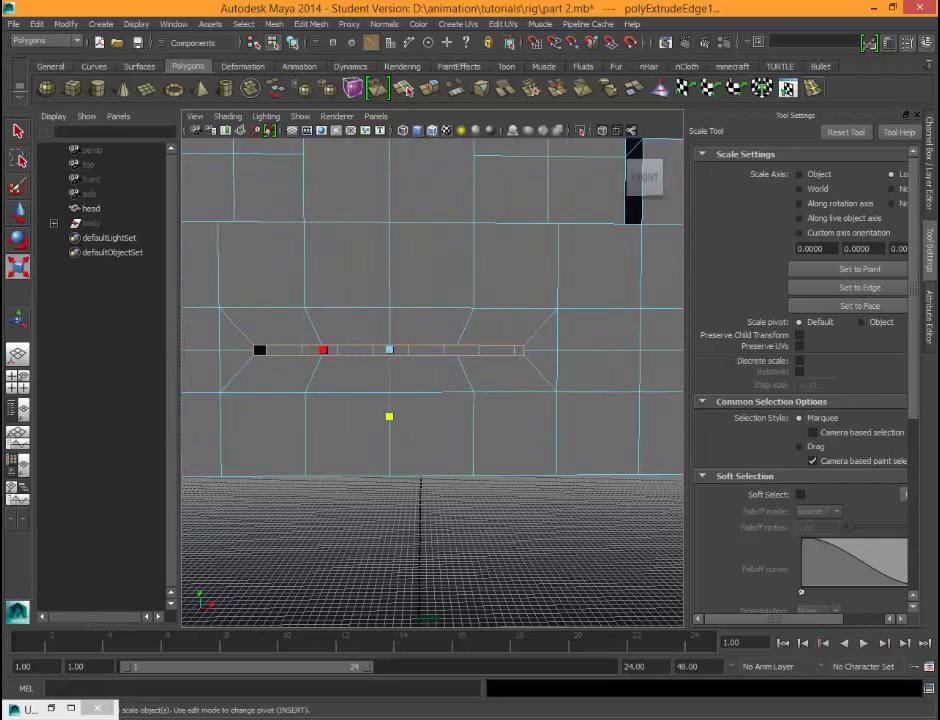
{"action": "middle_click_drag", "start_coordinate": [378, 420], "coordinate": [420, 474], "text": "alt"}
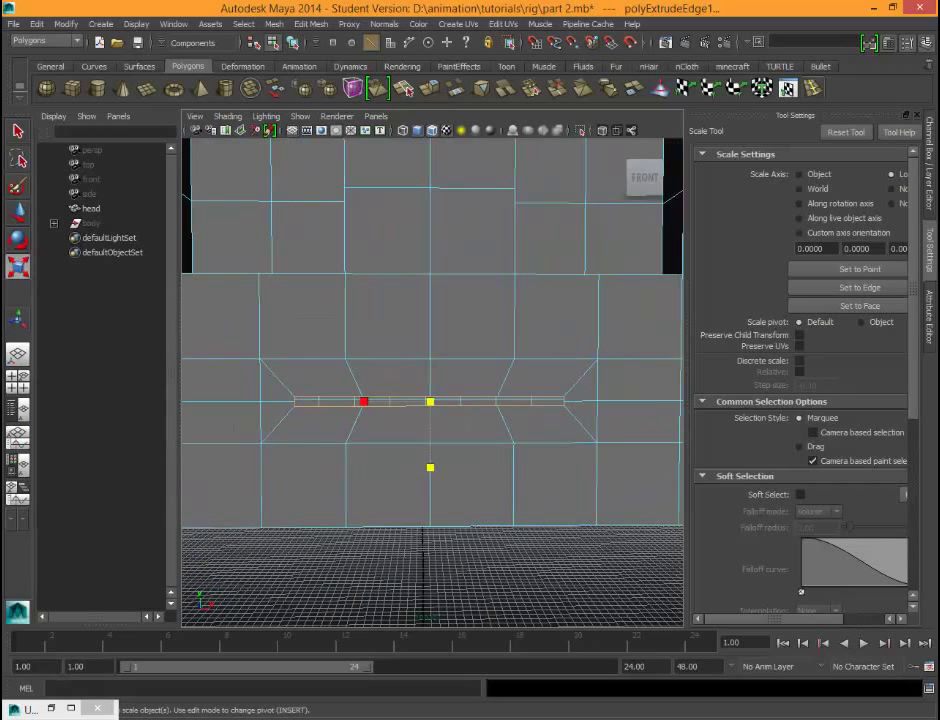
{"action": "right_click_drag", "start_coordinate": [480, 381], "coordinate": [420, 381]}
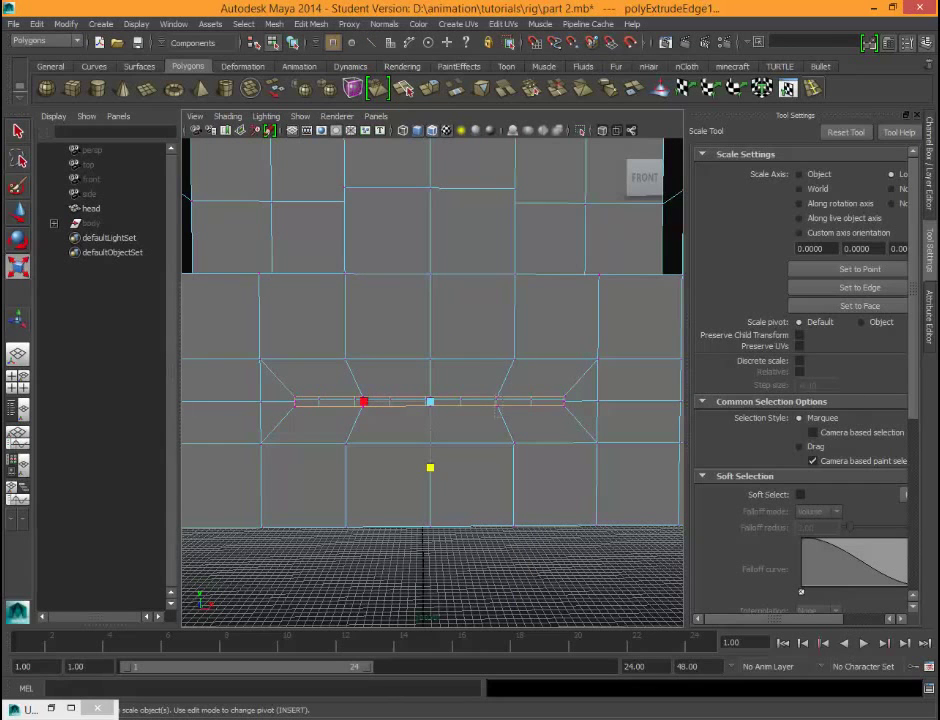
{"action": "left_click_drag", "start_coordinate": [494, 391], "coordinate": [501, 417]}
{"action": "left_click_drag", "start_coordinate": [501, 417], "coordinate": [475, 455], "text": "alt"}
{"action": "key", "text": "w"}
{"action": "left_click", "coordinate": [525, 447]}
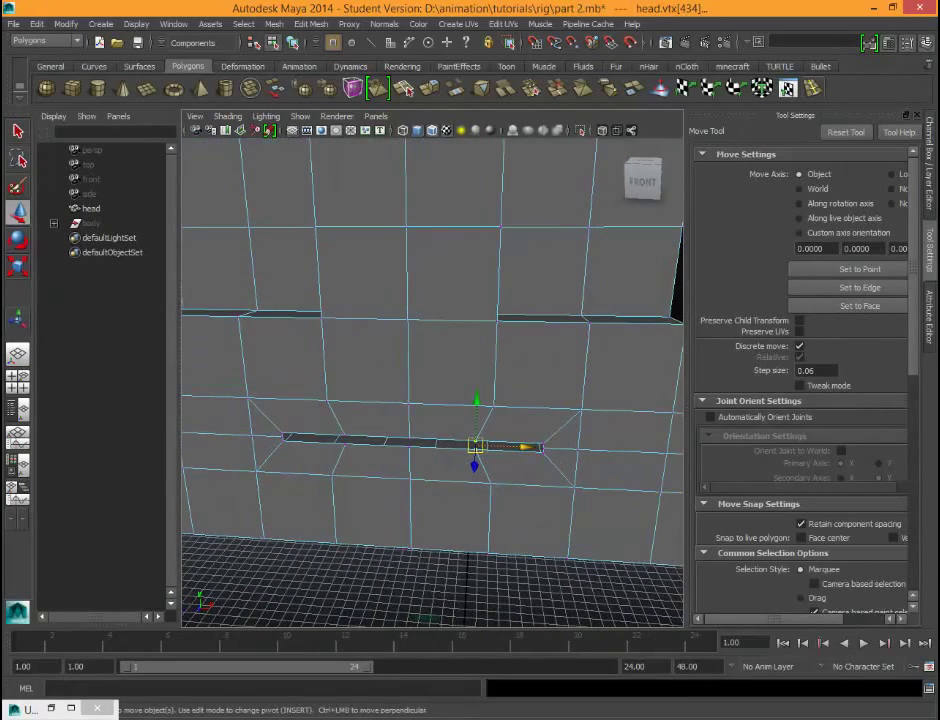
{"action": "left_click", "coordinate": [475, 446]}
{"action": "left_click", "coordinate": [525, 447]}
{"action": "key", "text": "v"}
{"action": "mouse_move", "coordinate": [525, 447]}
{"action": "left_mouse_down"}
{"action": "mouse_move", "coordinate": [594, 447]}
{"action": "mouse_move", "coordinate": [540, 447]}
{"action": "left_mouse_up"}
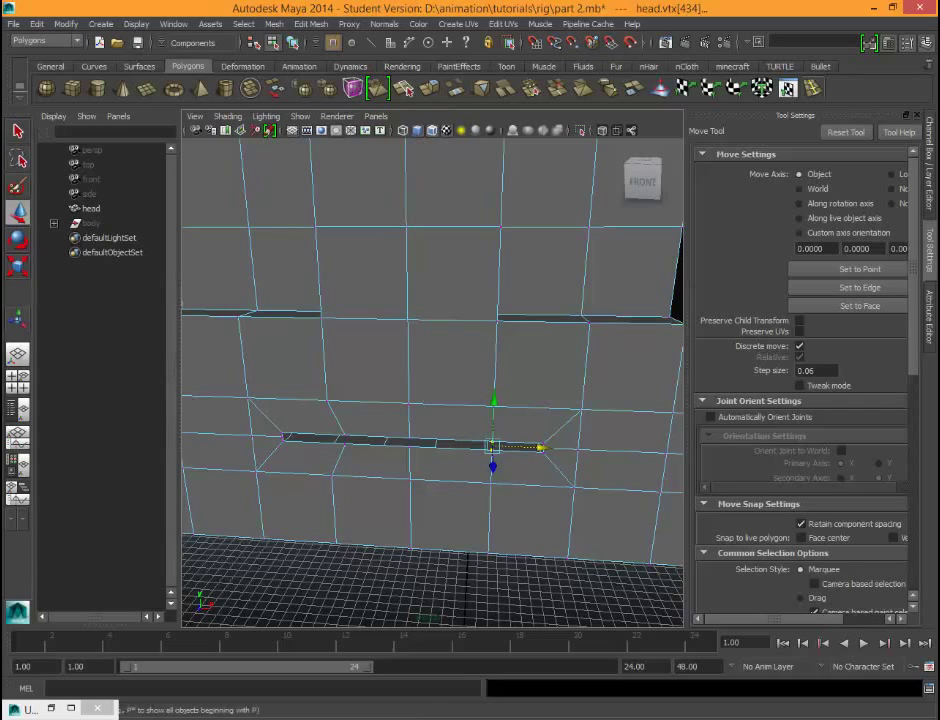
Step: Select the slit's upper and lower vertices between the first and second mouth columns
{"action": "right_click", "coordinate": [429, 416]}
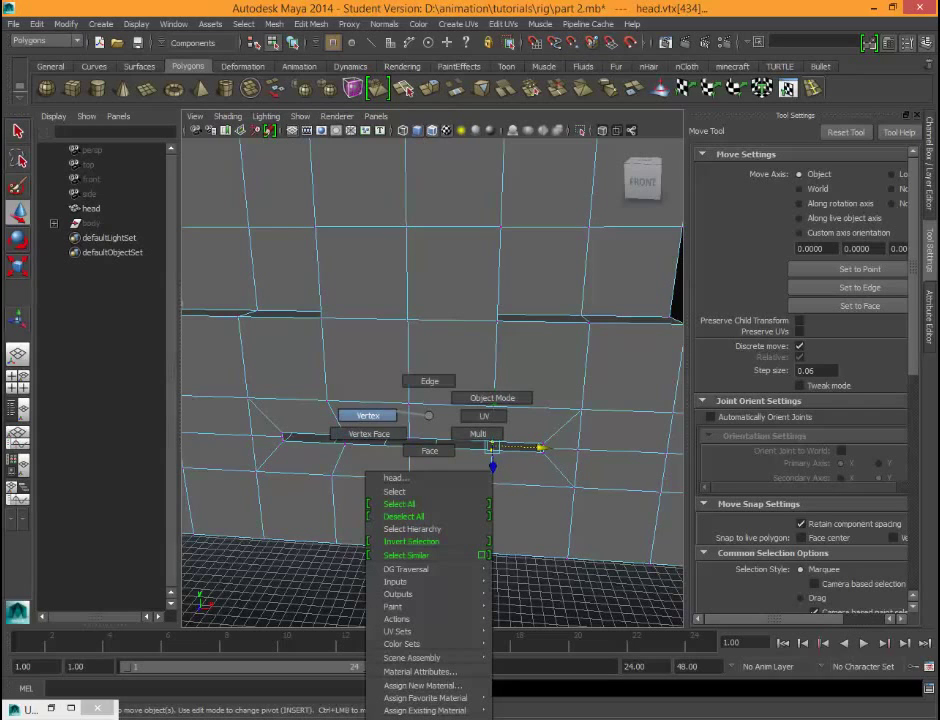
{"action": "right_click_drag", "start_coordinate": [394, 415], "coordinate": [429, 416]}
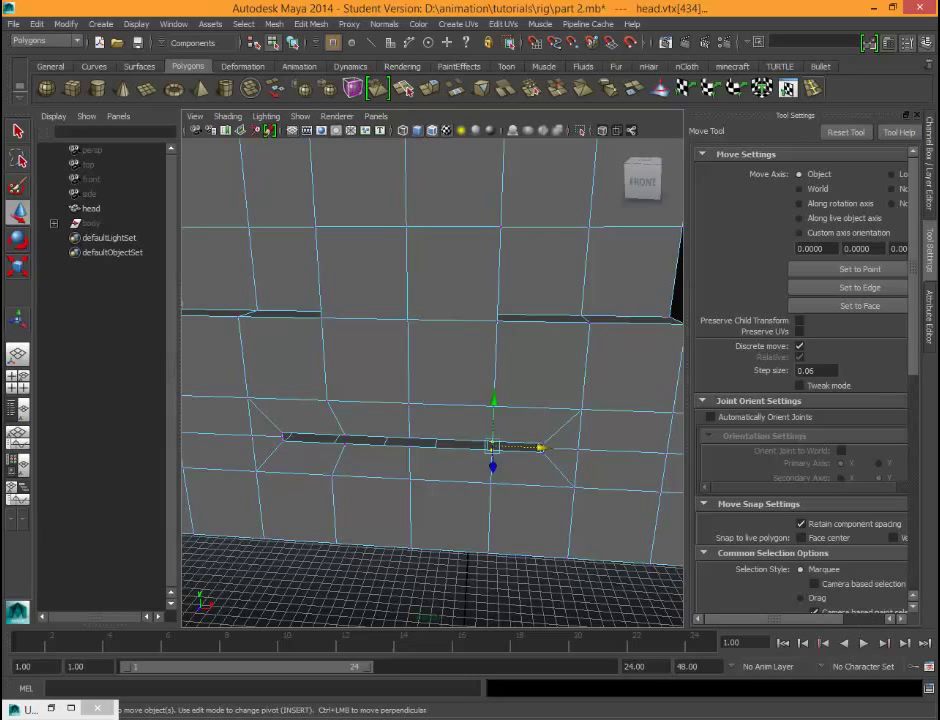
{"action": "left_click_drag", "start_coordinate": [344, 428], "coordinate": [352, 450]}
{"action": "right_click_drag", "start_coordinate": [352, 450], "coordinate": [440, 450], "text": "alt"}
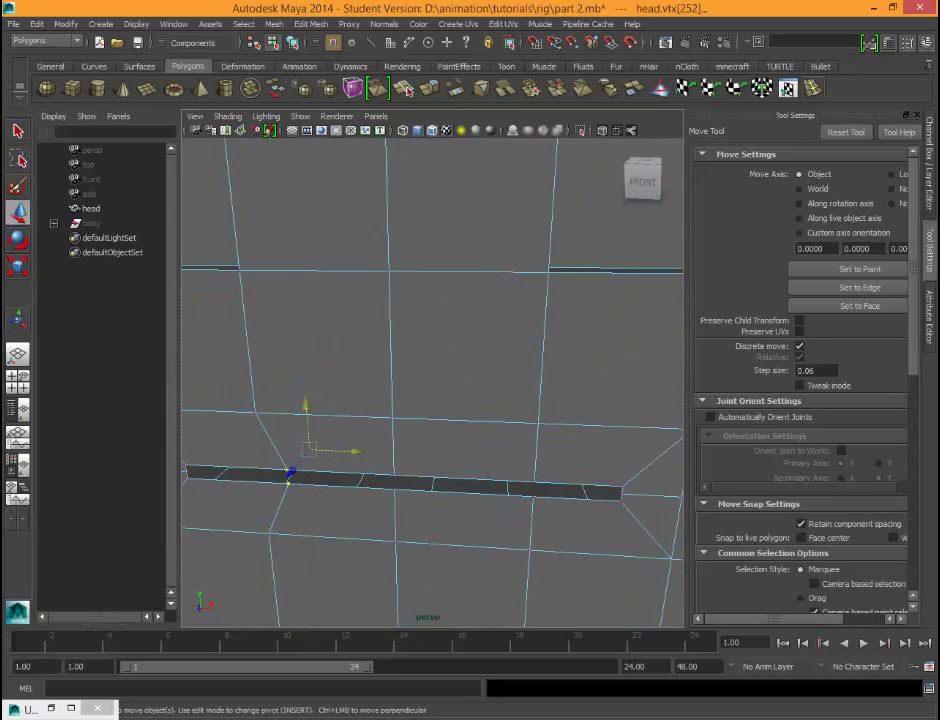
Step: Try to remove the vertices at the back of the head from the selection, and undo the selection changes
{"action": "left_click_drag", "start_coordinate": [305, 404], "coordinate": [385, 440], "text": "ctrl"}
{"action": "key", "text": "ctrl+z"}
{"action": "left_click_drag", "start_coordinate": [500, 400], "coordinate": [390, 400], "text": "alt"}
{"action": "left_click_drag", "start_coordinate": [450, 400], "coordinate": [375, 404], "text": "alt"}
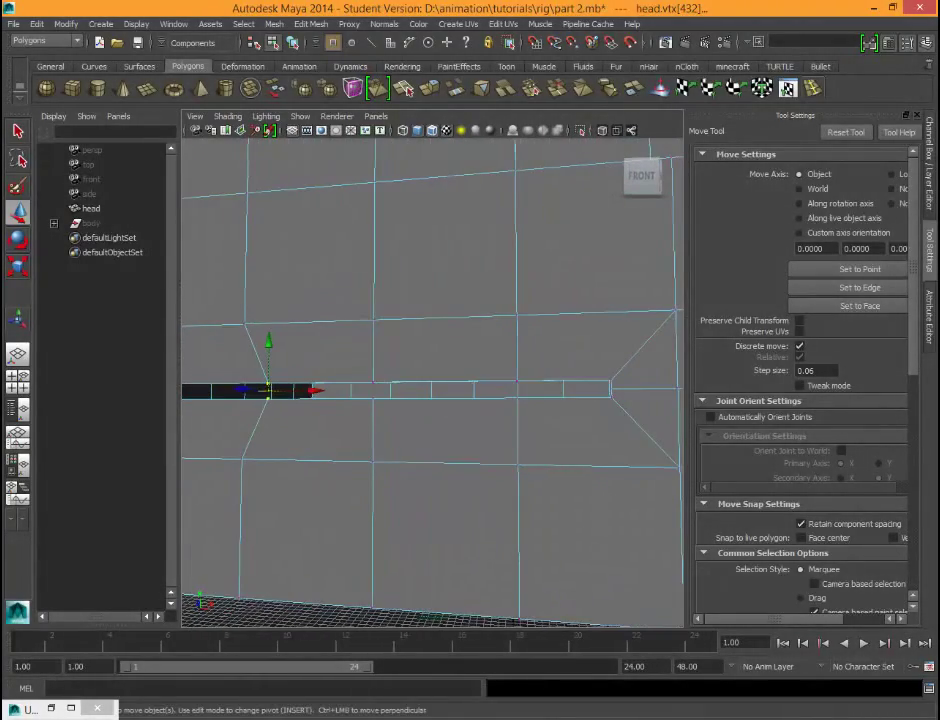
{"action": "left_click_drag", "start_coordinate": [506, 368], "coordinate": [340, 398], "text": "shift"}
{"action": "scroll", "coordinate": [432, 390], "scroll_direction": "down", "scroll_amount": 8}
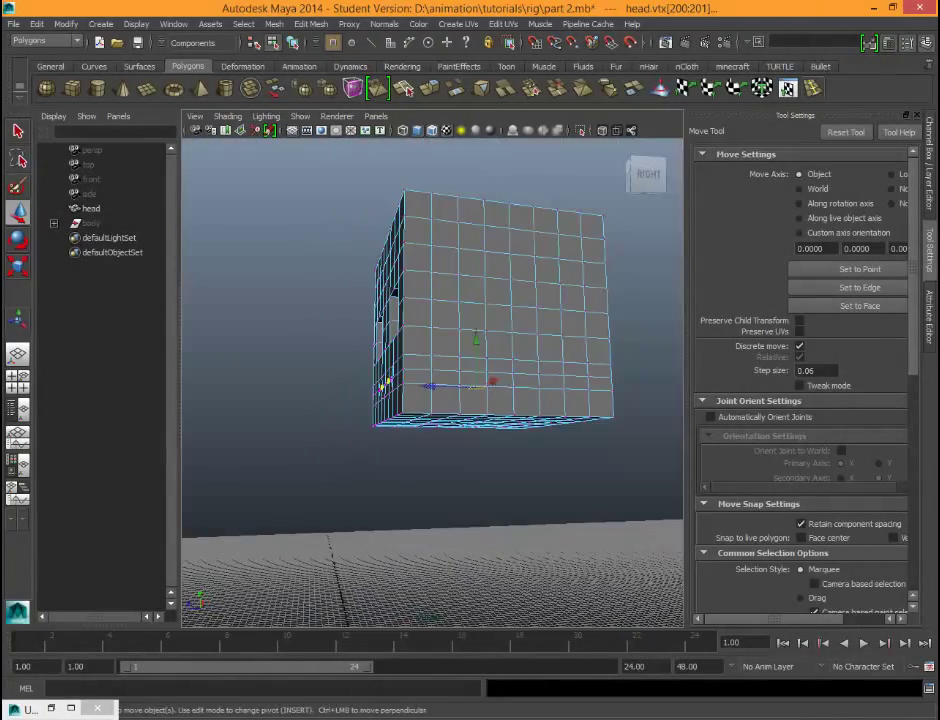
{"action": "left_click_drag", "start_coordinate": [432, 390], "coordinate": [335, 436], "text": "alt"}
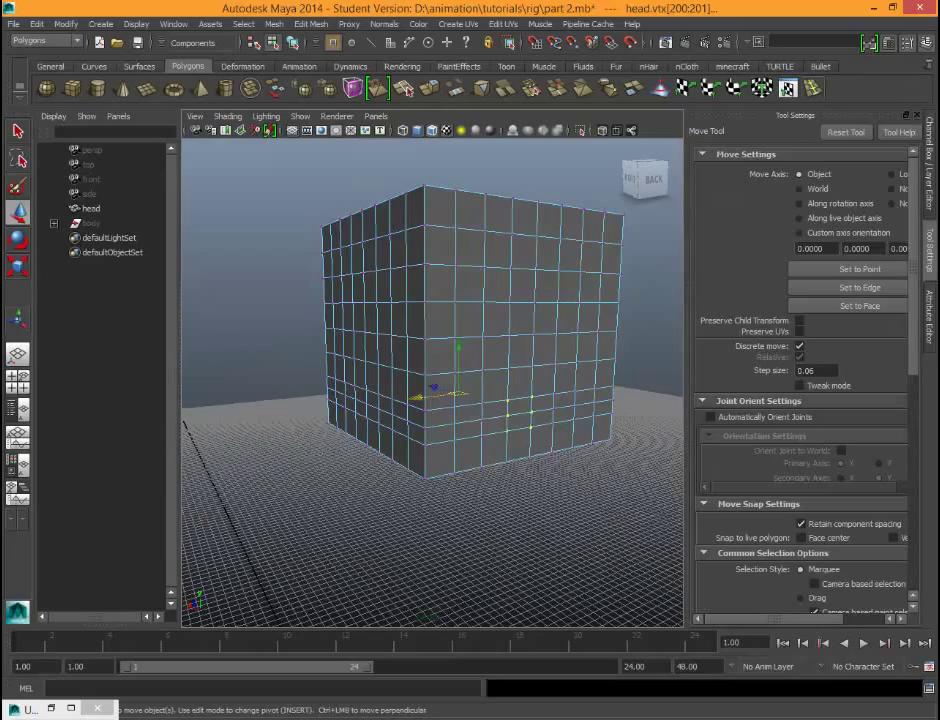
{"action": "left_click_drag", "start_coordinate": [417, 398], "coordinate": [526, 411]}
{"action": "key", "text": "ctrl+z"}
{"action": "key", "text": "ctrl+z"}
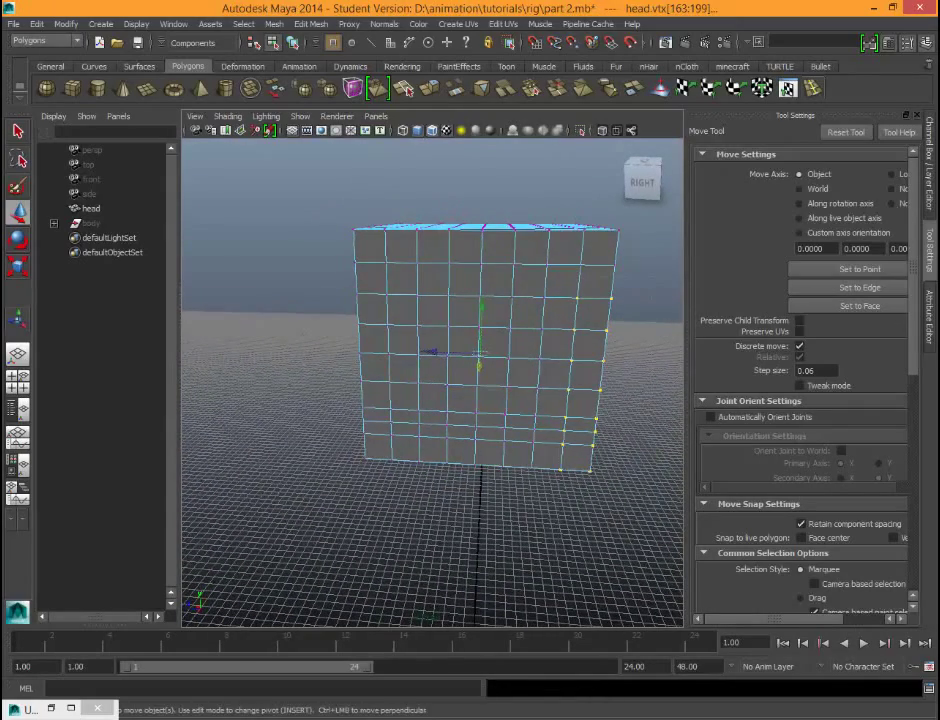
Step: Deselect the head's back vertices and align the remaining slit vertex pair with the vertical line between the first and second mouth columns
{"action": "left_click_drag", "start_coordinate": [468, 462], "coordinate": [488, 463], "text": "alt"}
{"action": "left_click_drag", "start_coordinate": [552, 275], "coordinate": [640, 482], "text": "ctrl"}
{"action": "left_click_drag", "start_coordinate": [455, 420], "coordinate": [536, 460], "text": "alt"}
{"action": "left_click_drag", "start_coordinate": [556, 588], "coordinate": [370, 400], "text": "ctrl"}
{"action": "scroll", "coordinate": [430, 396], "scroll_direction": "up", "scroll_amount": 10}
{"action": "scroll", "coordinate": [432, 384], "scroll_direction": "down", "scroll_amount": 8}
{"action": "scroll", "coordinate": [432, 384], "scroll_direction": "up", "scroll_amount": 3}
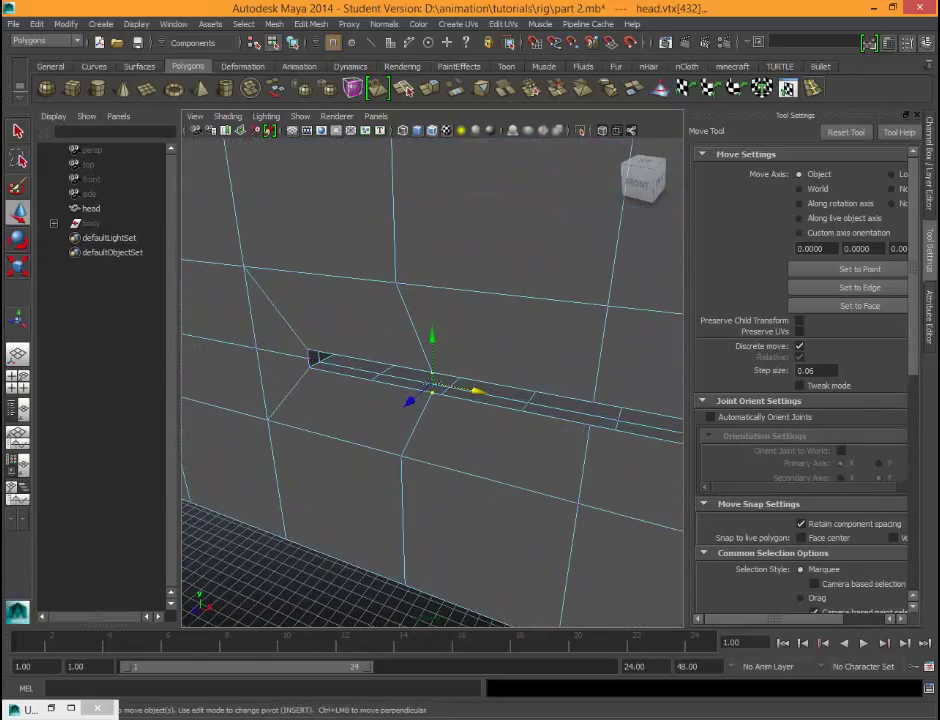
{"action": "left_click_drag", "start_coordinate": [476, 391], "coordinate": [503, 343]}
{"action": "scroll", "coordinate": [432, 380], "scroll_direction": "down", "scroll_amount": 7}
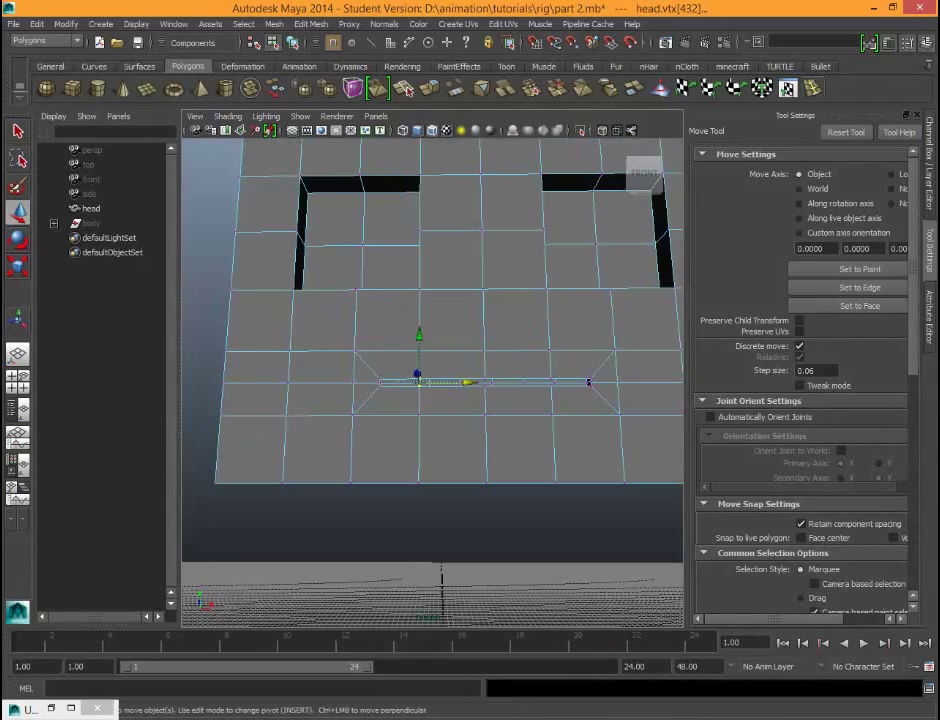
Step: Move the vertex pairs at both ends of the slit horizontally to the middle of the outer mouth columns
{"action": "middle_click_drag", "start_coordinate": [432, 380], "coordinate": [400, 443], "text": "alt"}
{"action": "left_click_drag", "start_coordinate": [541, 428], "coordinate": [515, 500]}
{"action": "scroll", "coordinate": [515, 490], "scroll_direction": "up", "scroll_amount": 7}
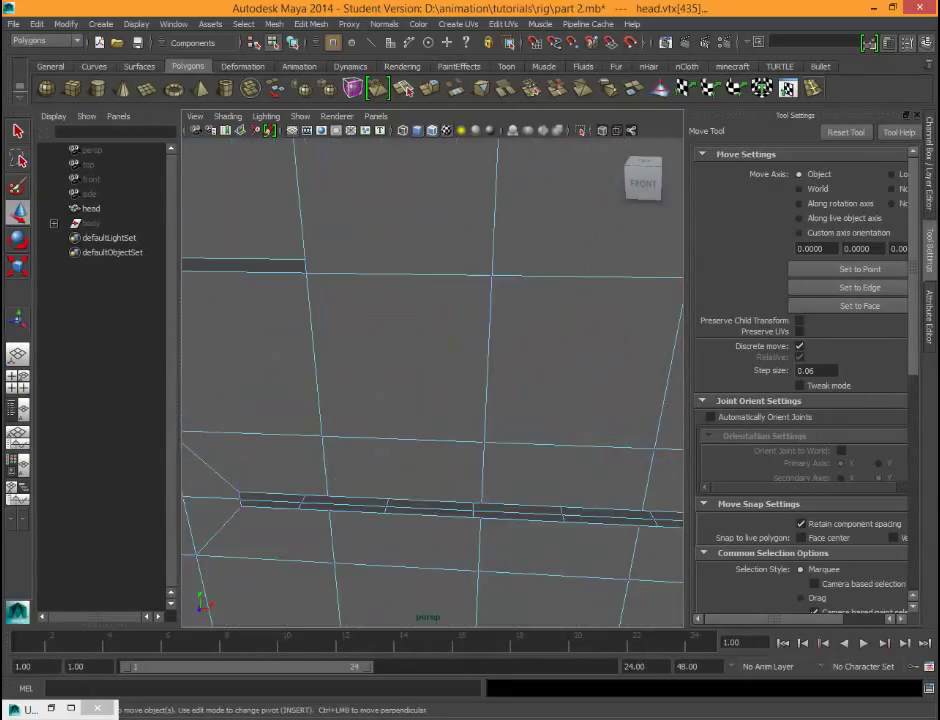
{"action": "middle_click_drag", "start_coordinate": [560, 480], "coordinate": [290, 395], "text": "alt"}
{"action": "left_click_drag", "start_coordinate": [400, 400], "coordinate": [455, 388], "text": "alt"}
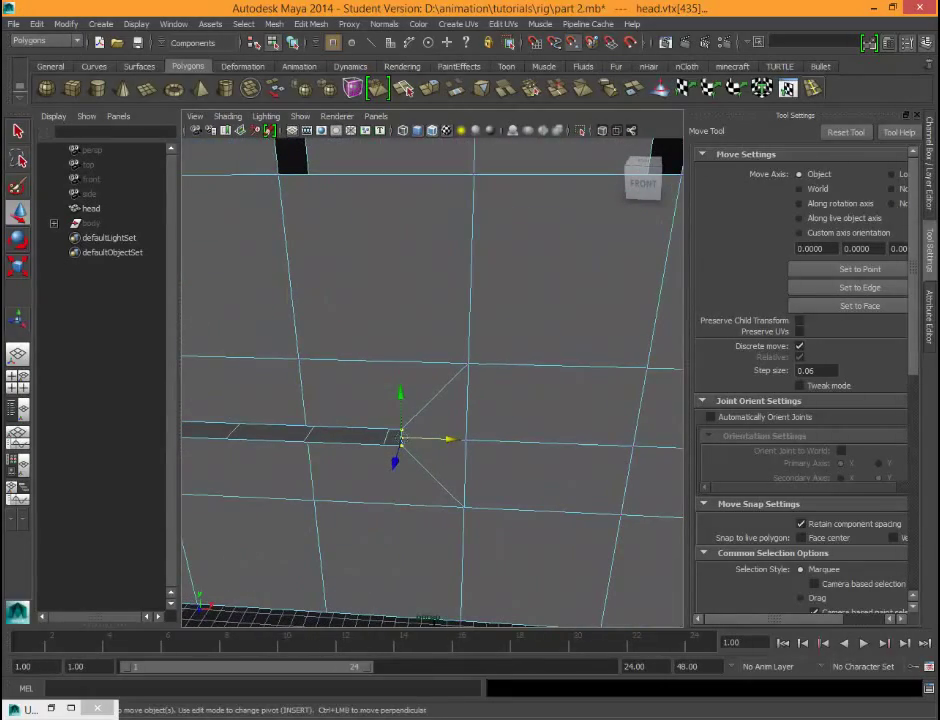
{"action": "left_click_drag", "start_coordinate": [449, 439], "coordinate": [355, 435]}
{"action": "key", "text": "v"}
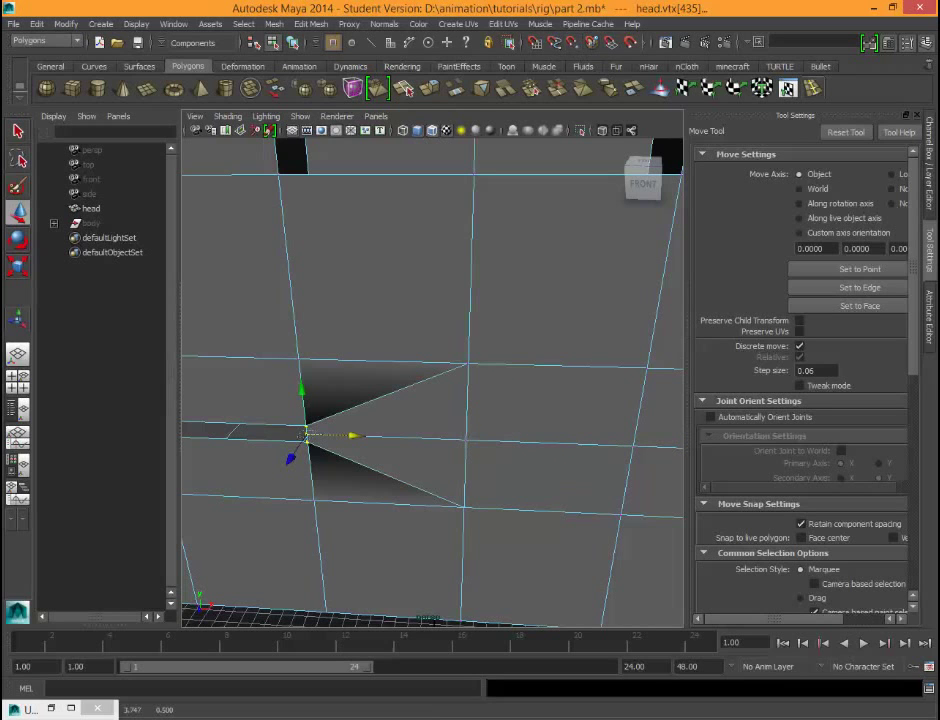
{"action": "left_click_drag", "start_coordinate": [355, 435], "coordinate": [780, 405]}
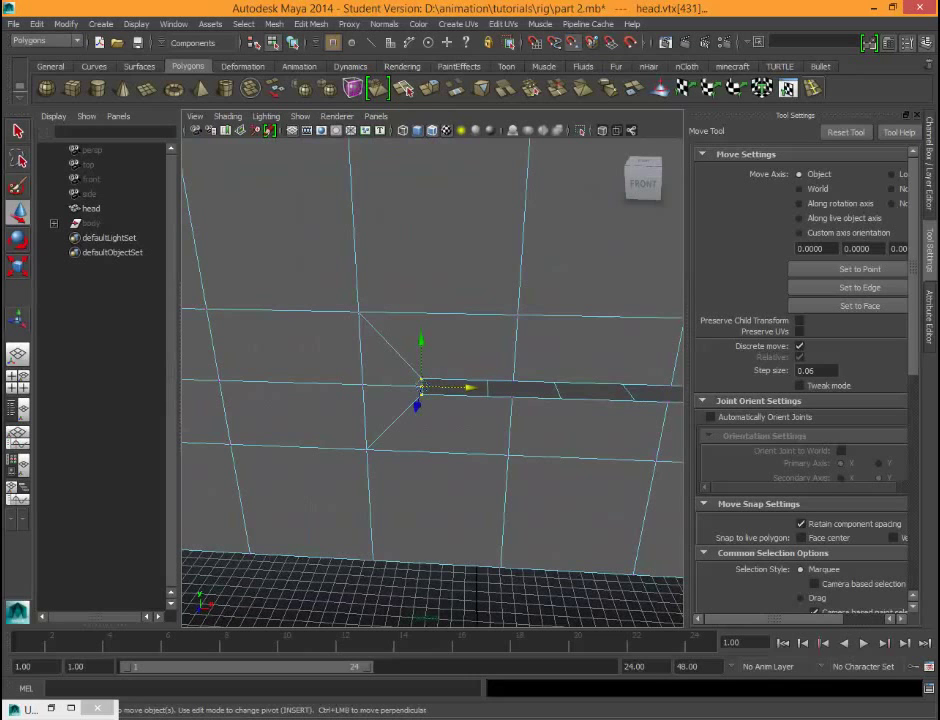
{"action": "mouse_move", "coordinate": [460, 387]}
{"action": "left_mouse_down"}
{"action": "mouse_move", "coordinate": [402, 386]}
{"action": "mouse_move", "coordinate": [478, 386]}
{"action": "mouse_move", "coordinate": [335, 394]}
{"action": "mouse_move", "coordinate": [474, 388]}
{"action": "left_mouse_up"}
{"action": "scroll", "coordinate": [432, 390], "scroll_direction": "down", "scroll_amount": 6}
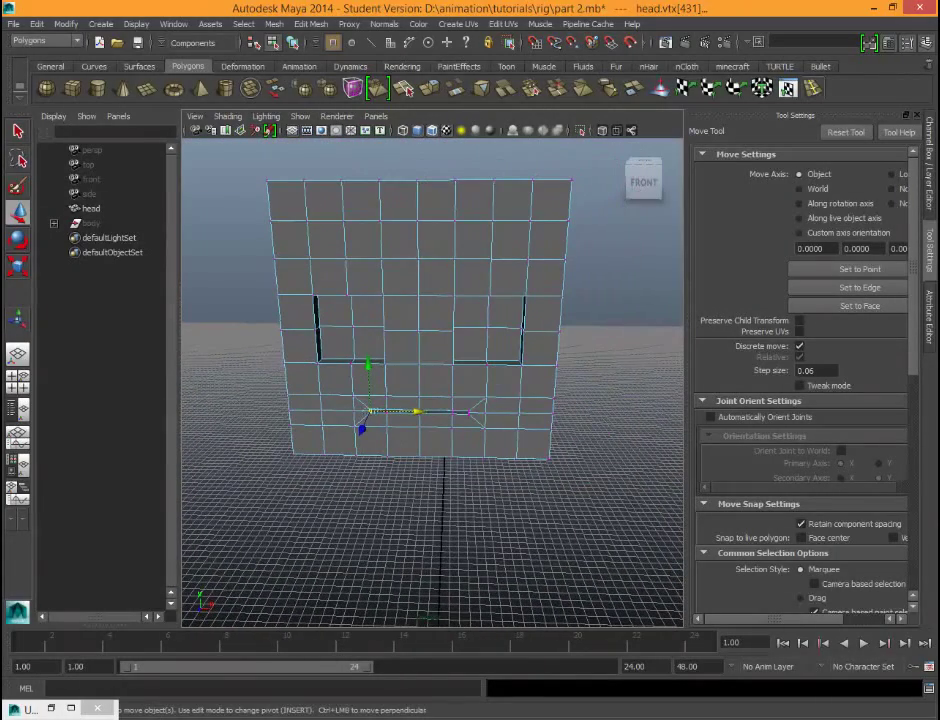
Step: From inside the head, switch to edge selection and select the complete border edge loop of the mouth slit
{"action": "right_click_drag", "start_coordinate": [394, 264], "coordinate": [394, 303]}
{"action": "scroll", "coordinate": [403, 442], "scroll_direction": "up", "scroll_amount": 6}
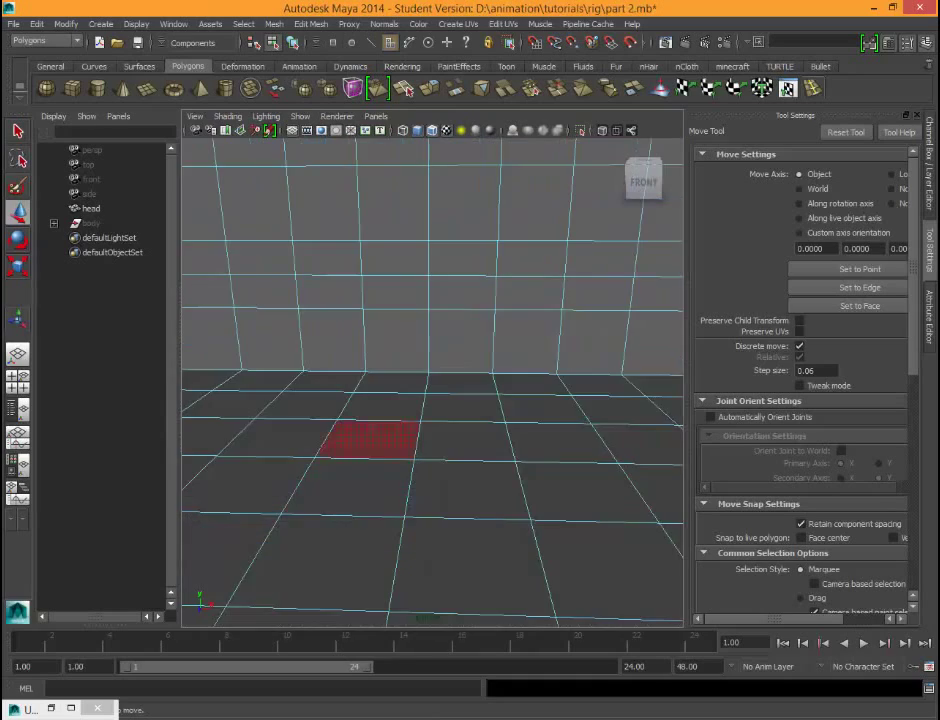
{"action": "scroll", "coordinate": [403, 442], "scroll_direction": "down", "scroll_amount": 2}
{"action": "left_click_drag", "start_coordinate": [440, 446], "coordinate": [415, 425], "text": "alt"}
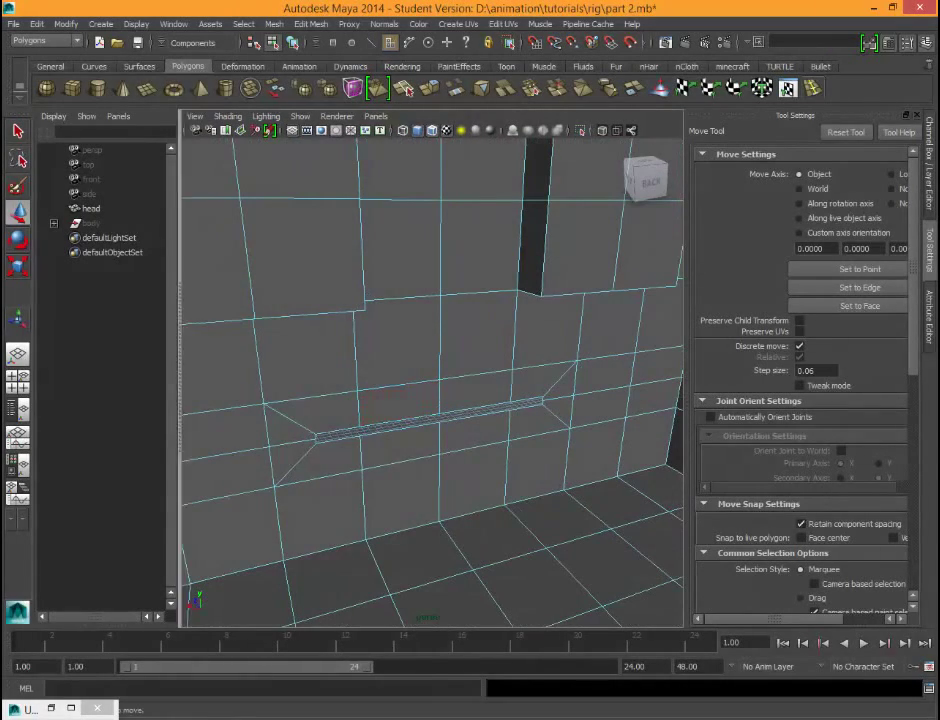
{"action": "right_click_drag", "start_coordinate": [370, 405], "coordinate": [308, 405]}
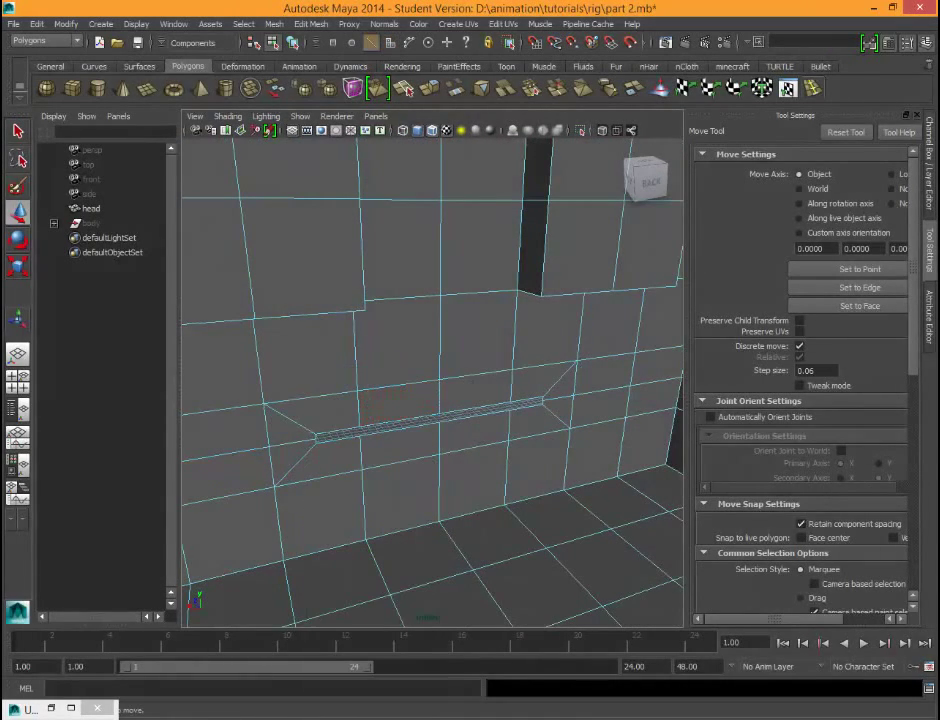
{"action": "left_click", "coordinate": [405, 418]}
{"action": "right_click_drag", "start_coordinate": [392, 404], "coordinate": [445, 435], "text": "shift"}
Step: Extrude the slit's border edges and move the extruded edges inward into the head to give the lips depth
{"action": "left_click_drag", "start_coordinate": [445, 435], "coordinate": [470, 430], "text": "alt"}
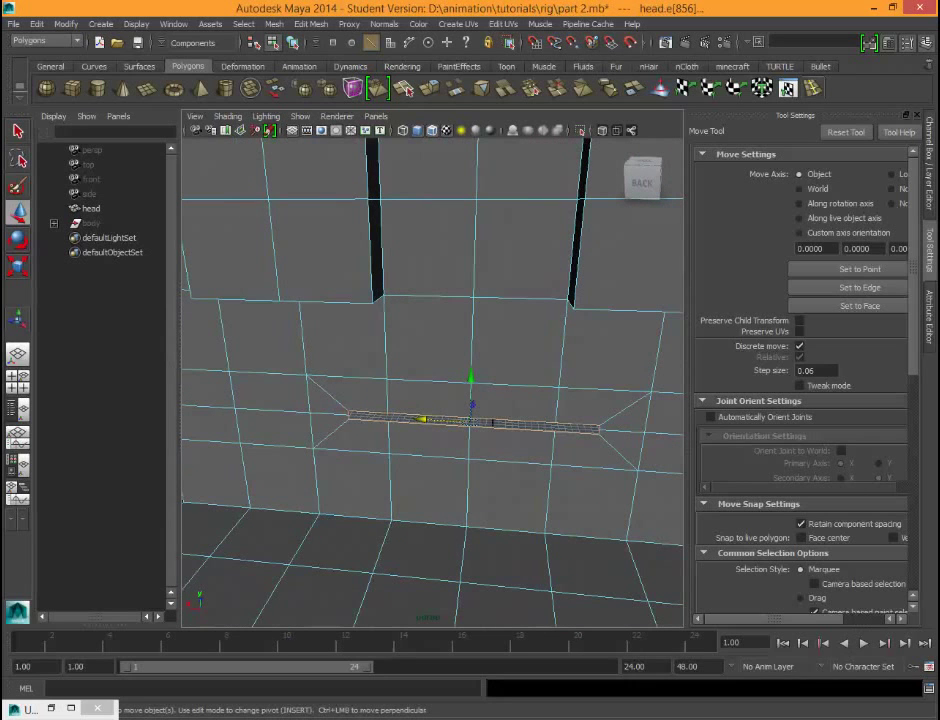
{"action": "left_click", "coordinate": [429, 88]}
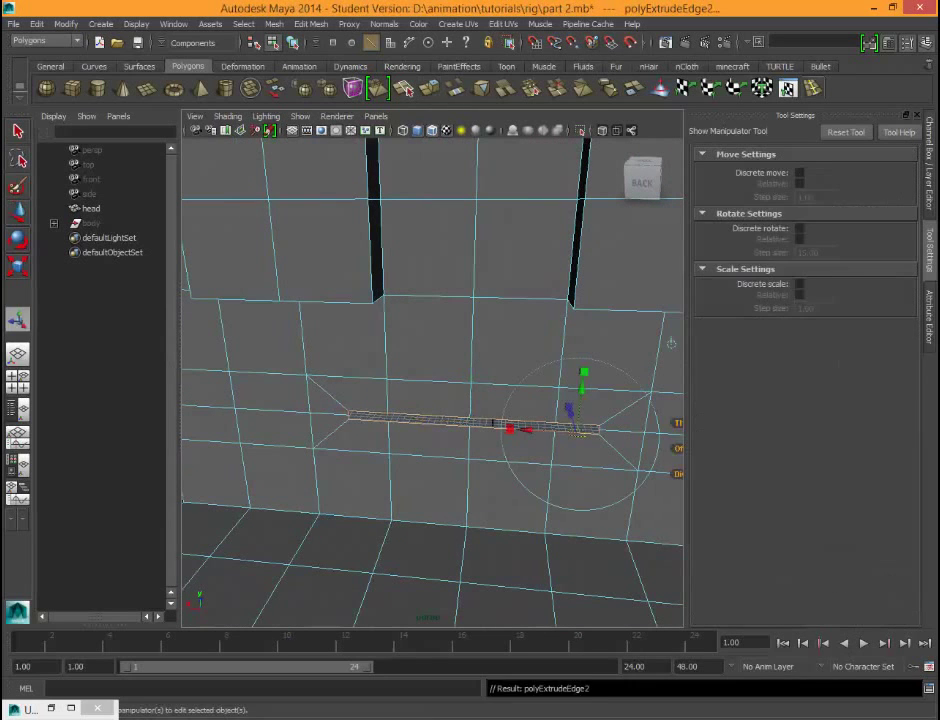
{"action": "left_click_drag", "start_coordinate": [460, 330], "coordinate": [375, 375], "text": "alt"}
{"action": "key", "text": "w"}
{"action": "left_click_drag", "start_coordinate": [509, 386], "coordinate": [470, 385]}
Step: Grow the edge selection around the mouth and convert it to faces covering the slit's surround and its extruded inner walls
{"action": "right_click", "coordinate": [523, 415]}
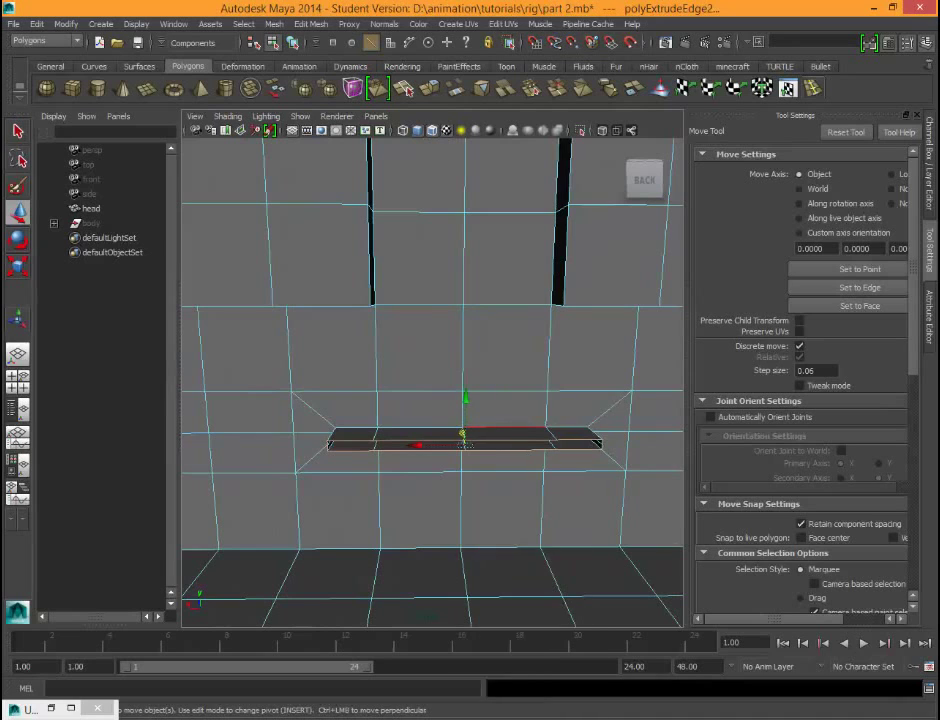
{"action": "right_click", "coordinate": [497, 425], "text": "ctrl"}
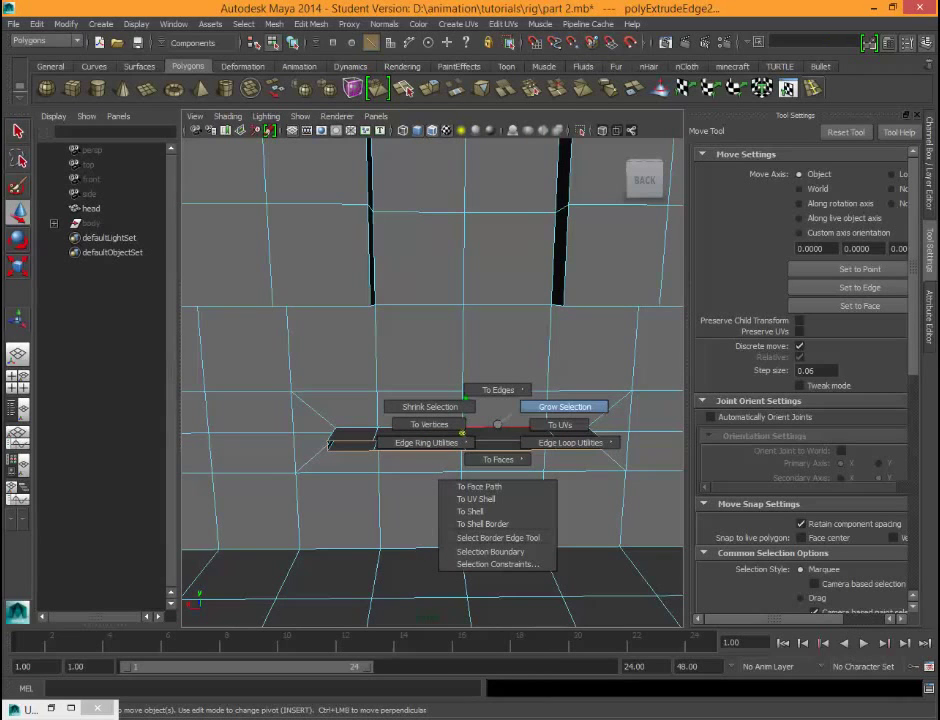
{"action": "right_click_drag", "start_coordinate": [519, 418], "coordinate": [575, 401], "text": "ctrl"}
{"action": "right_click_drag", "start_coordinate": [516, 413], "coordinate": [517, 465], "text": "ctrl"}
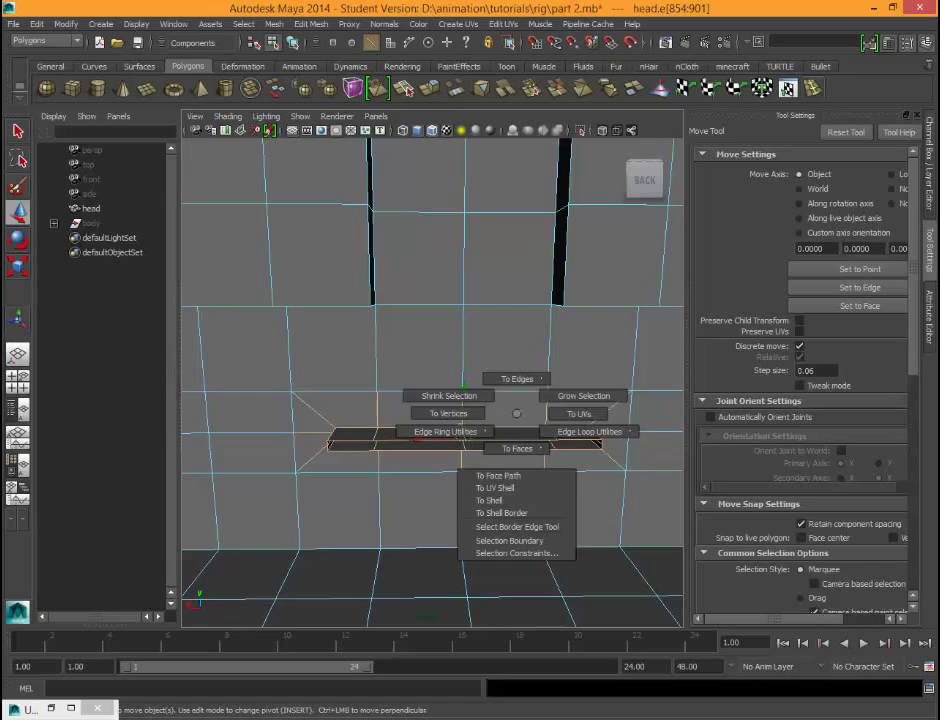
{"action": "right_click_drag", "start_coordinate": [516, 413], "coordinate": [526, 480], "text": "ctrl"}
{"action": "left_click_drag", "start_coordinate": [578, 488], "coordinate": [478, 432], "text": "alt"}
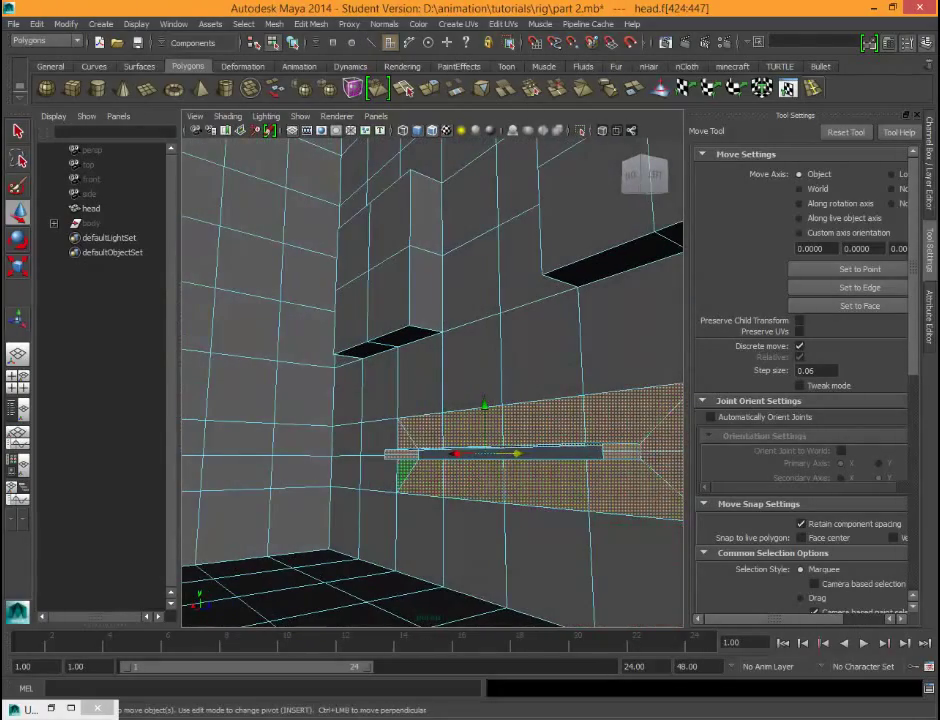
{"action": "left_click_drag", "start_coordinate": [407, 475], "coordinate": [500, 502], "text": "alt"}
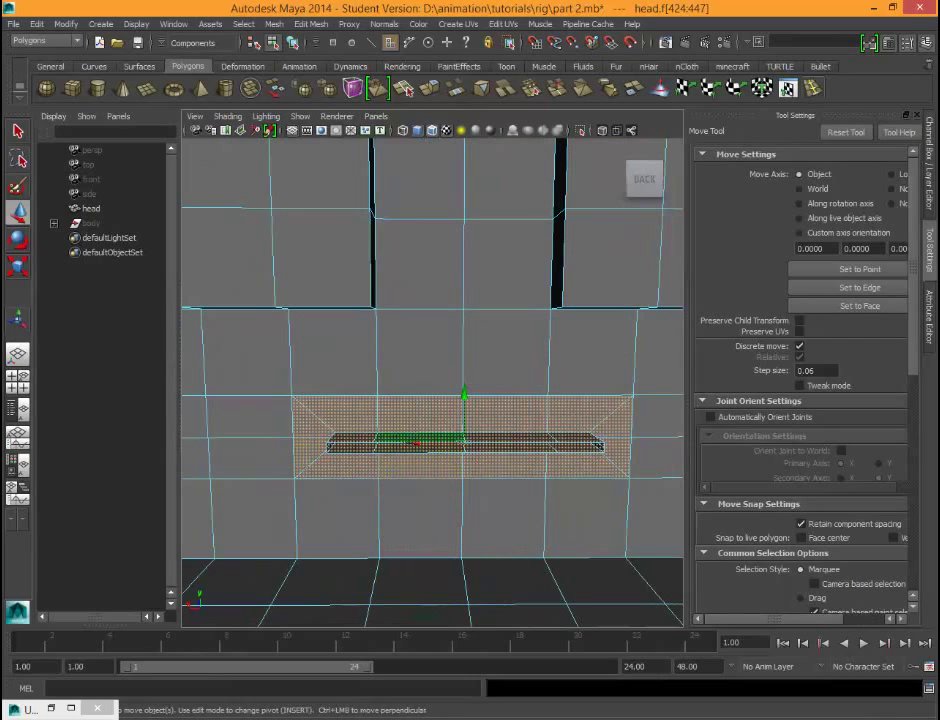
{"action": "right_click", "coordinate": [439, 415]}
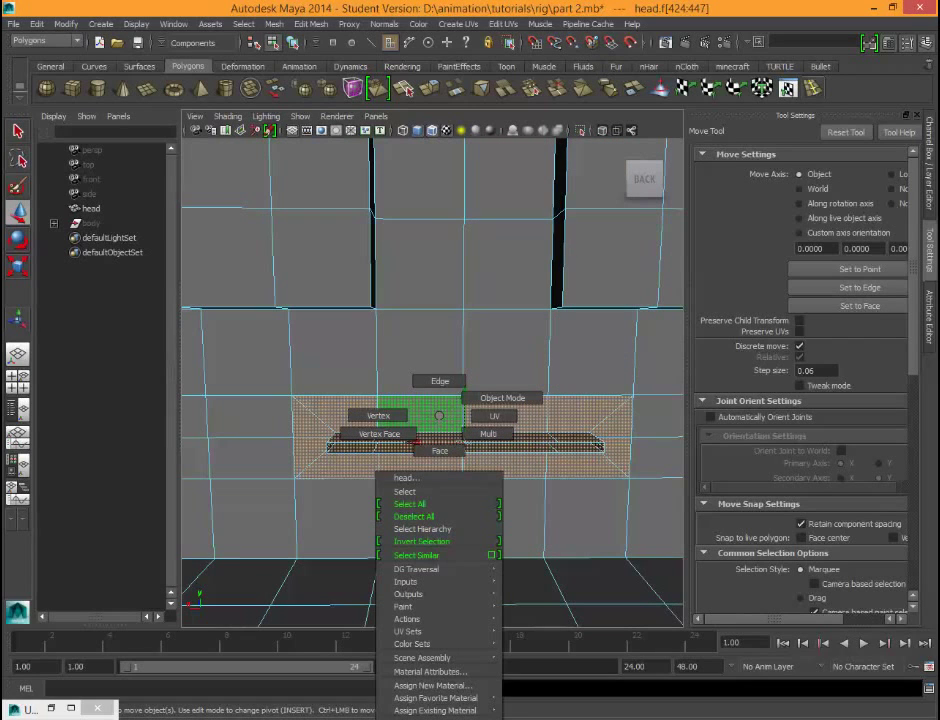
Step: Extract the selected mouth faces from the head as a separate piece and select that piece in object mode
{"action": "right_click", "coordinate": [439, 425], "text": "ctrl"}
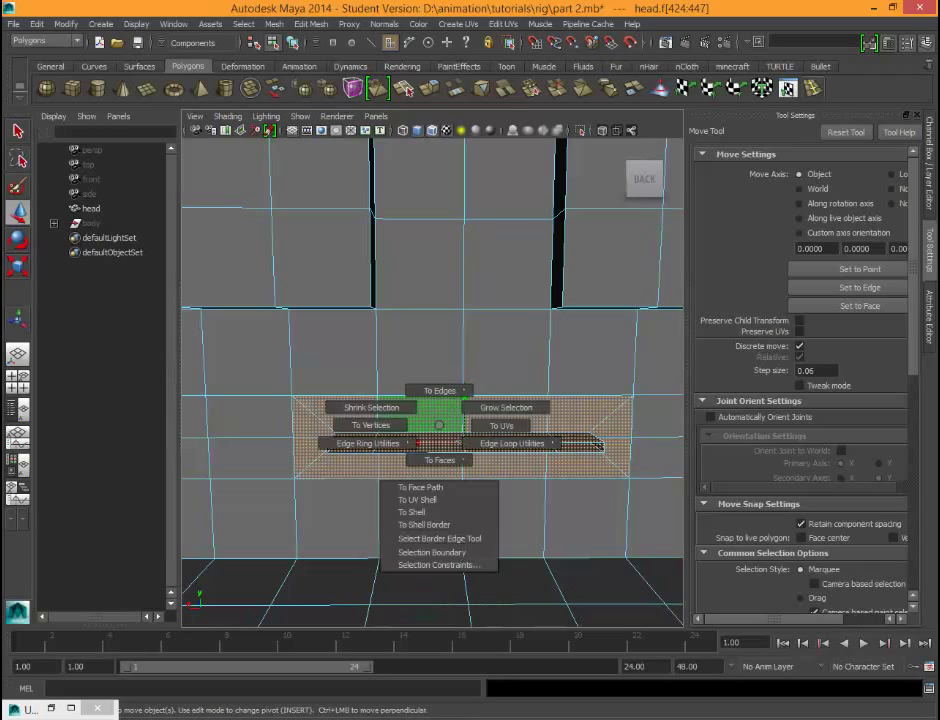
{"action": "right_click", "coordinate": [439, 425], "text": "shift"}
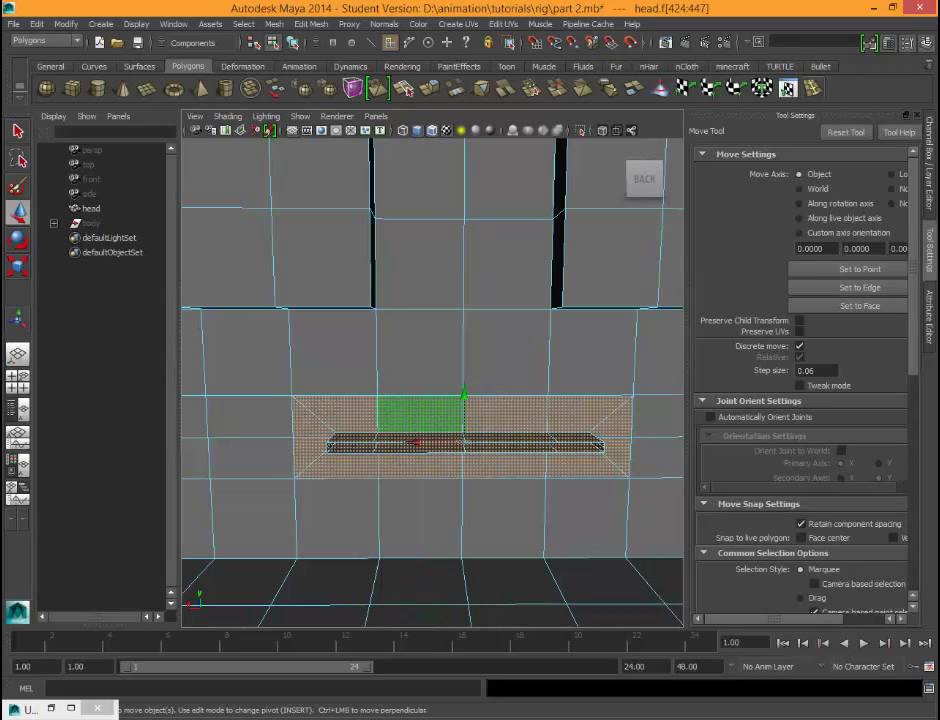
{"action": "right_click", "coordinate": [441, 424], "text": "ctrl"}
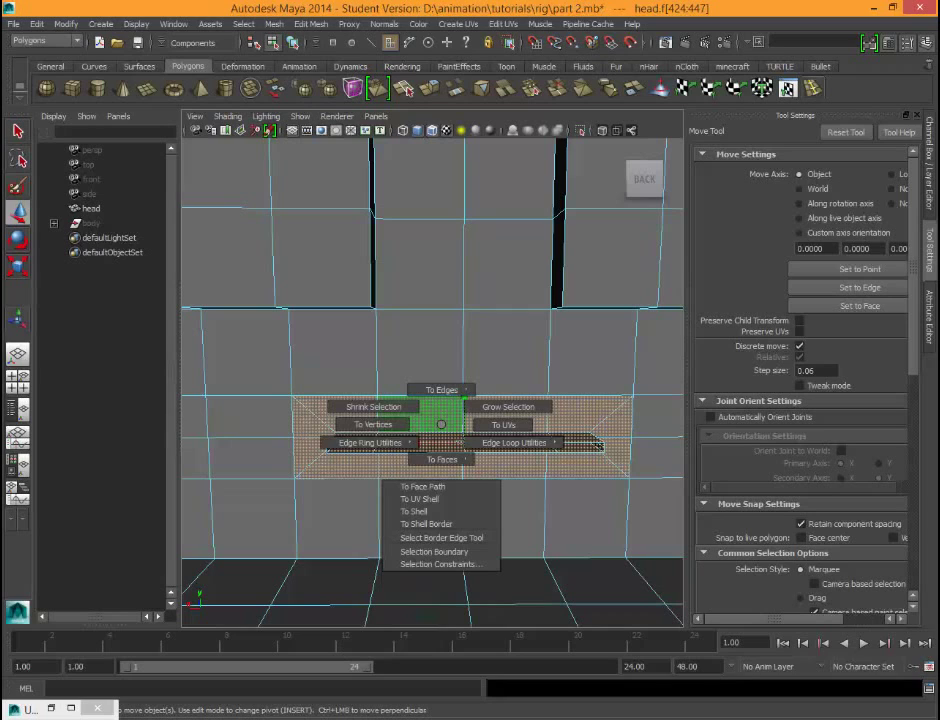
{"action": "right_click", "coordinate": [427, 411], "text": "shift"}
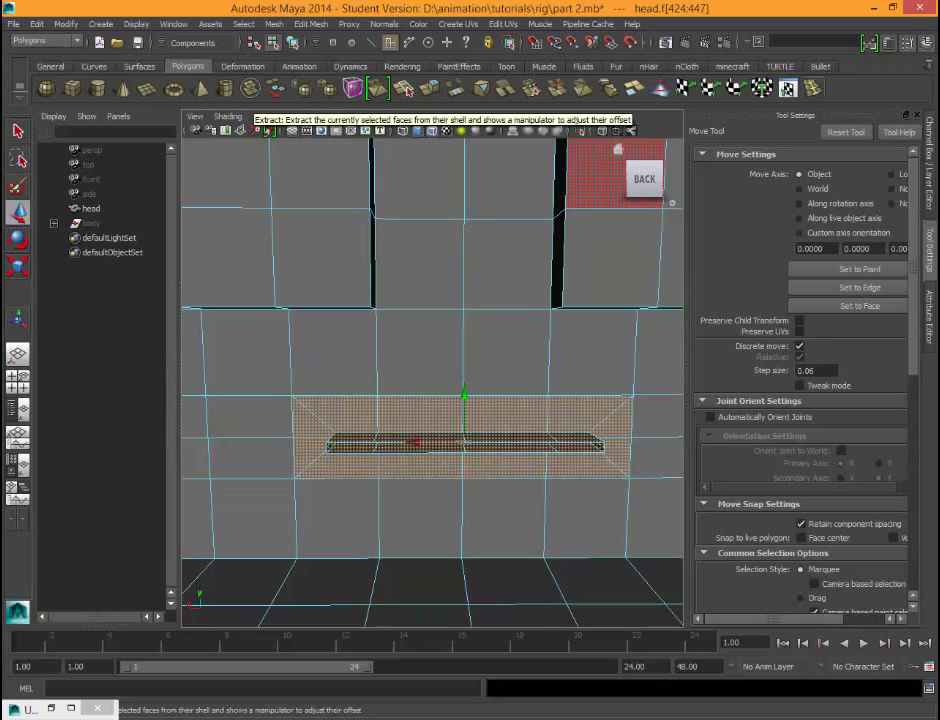
{"action": "left_click", "coordinate": [250, 88]}
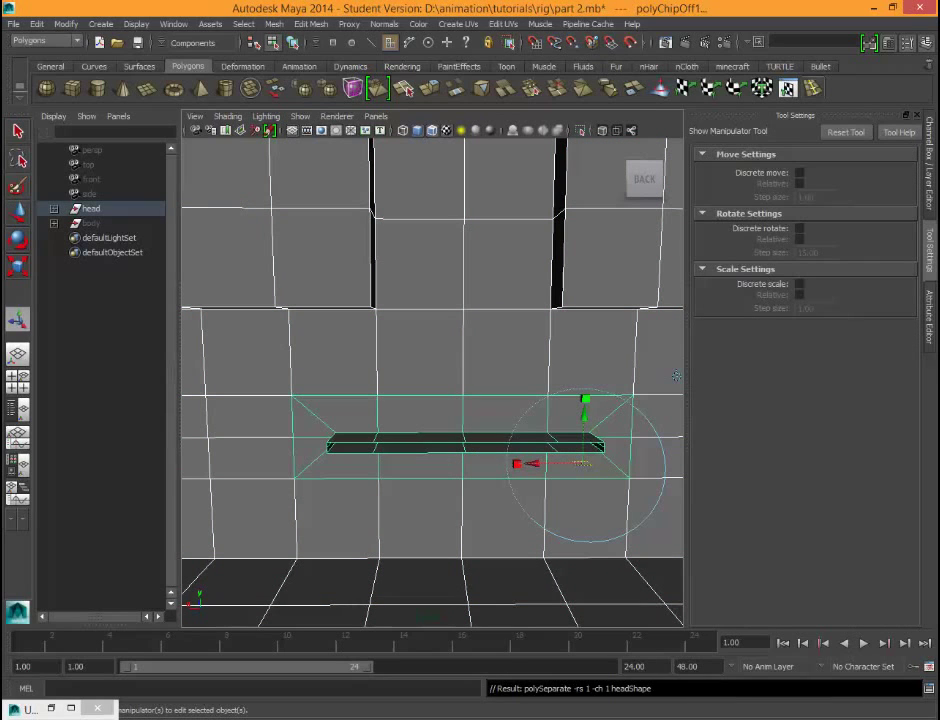
{"action": "right_click", "coordinate": [455, 366]}
{"action": "left_click", "coordinate": [517, 348]}
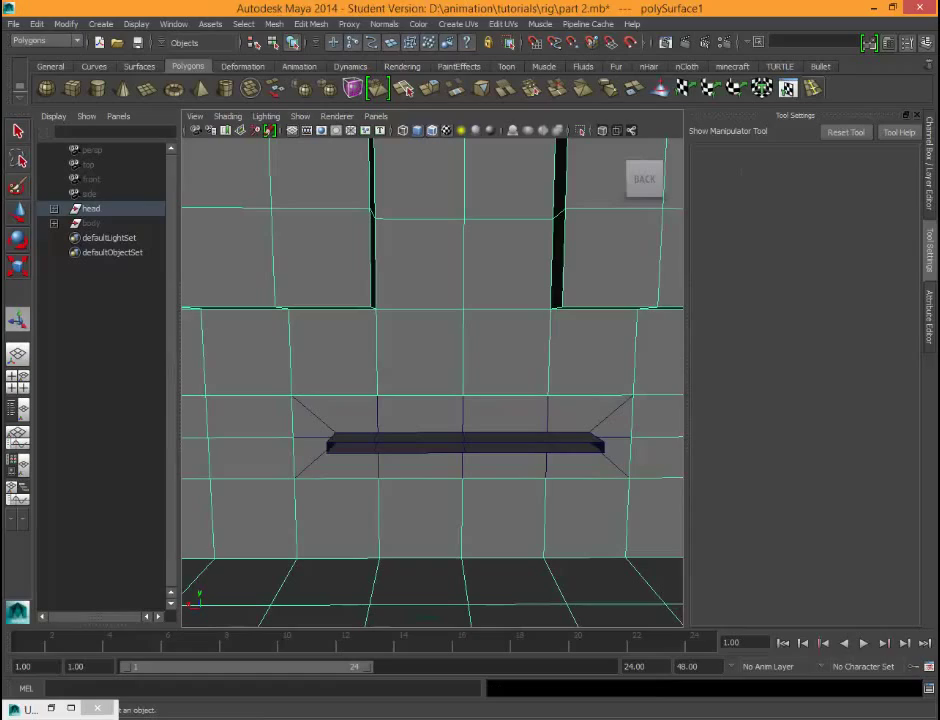
{"action": "left_click", "coordinate": [463, 446]}
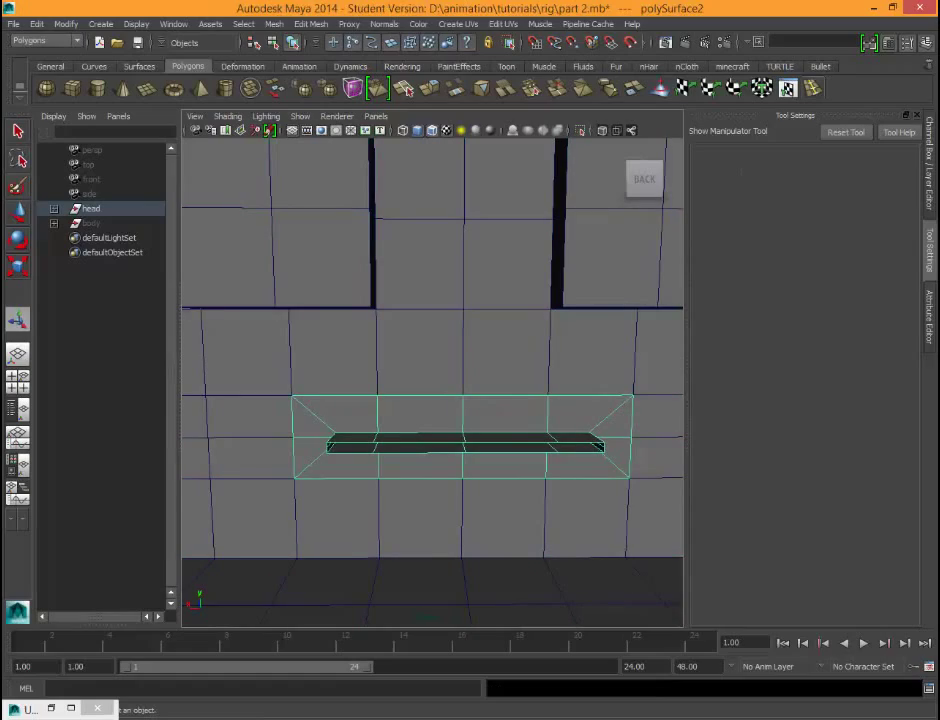
Step: Try moving the extracted mouth piece out of the face, and undo the move
{"action": "left_click_drag", "start_coordinate": [430, 400], "coordinate": [375, 392], "text": "alt"}
{"action": "scroll", "coordinate": [433, 385], "scroll_direction": "up", "scroll_amount": 5}
{"action": "scroll", "coordinate": [433, 385], "scroll_direction": "down", "scroll_amount": 5}
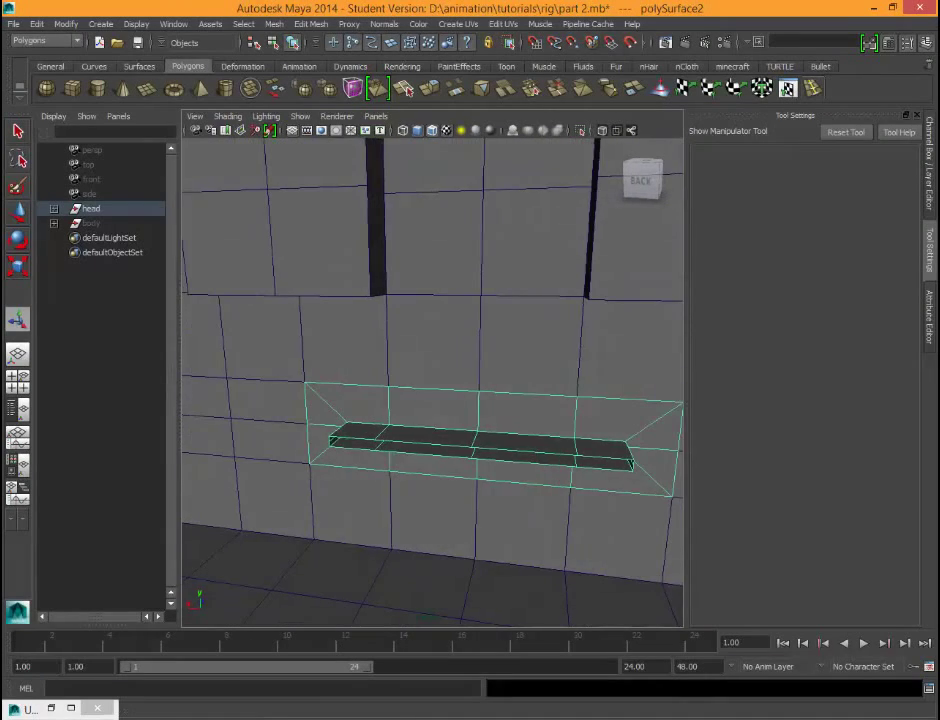
{"action": "middle_click_drag", "start_coordinate": [433, 390], "coordinate": [350, 350], "text": "alt"}
{"action": "left_click_drag", "start_coordinate": [350, 350], "coordinate": [480, 392], "text": "alt"}
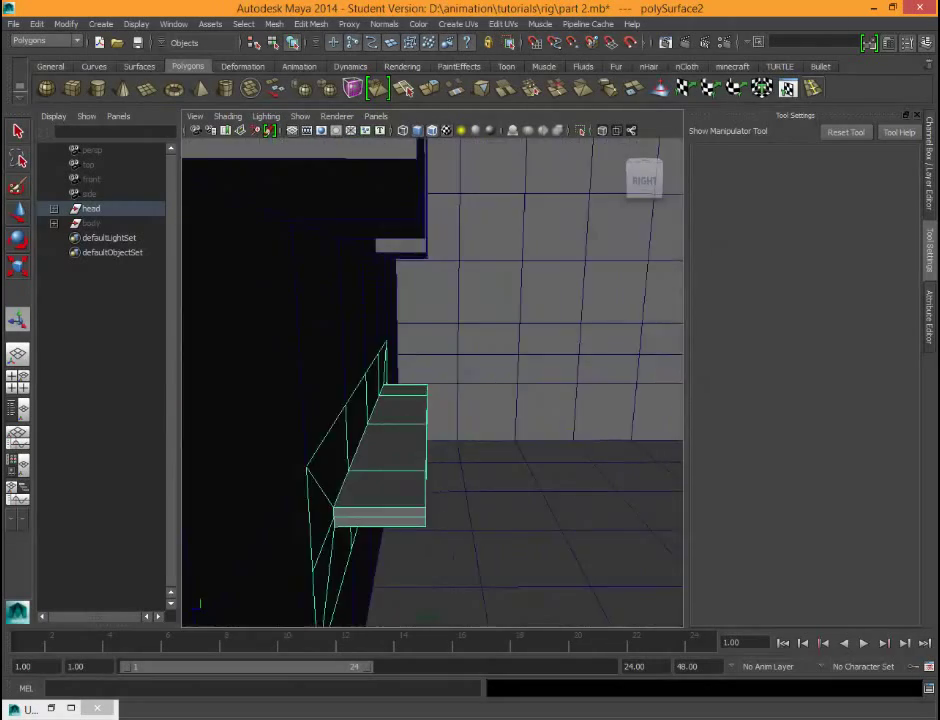
{"action": "left_click_drag", "start_coordinate": [560, 418], "coordinate": [506, 395], "text": "alt"}
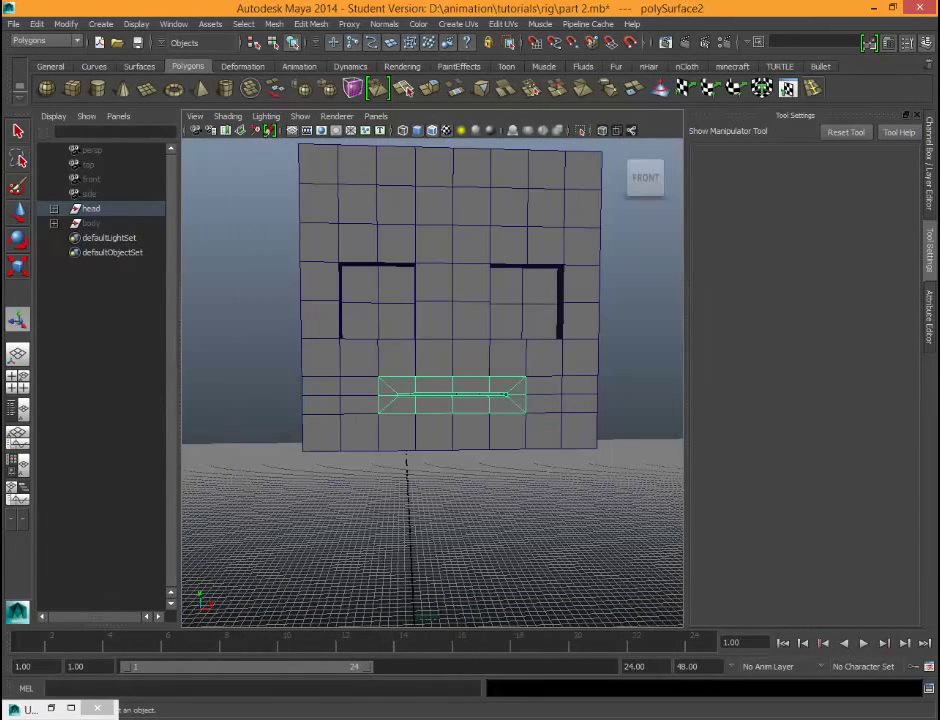
{"action": "key", "text": "w"}
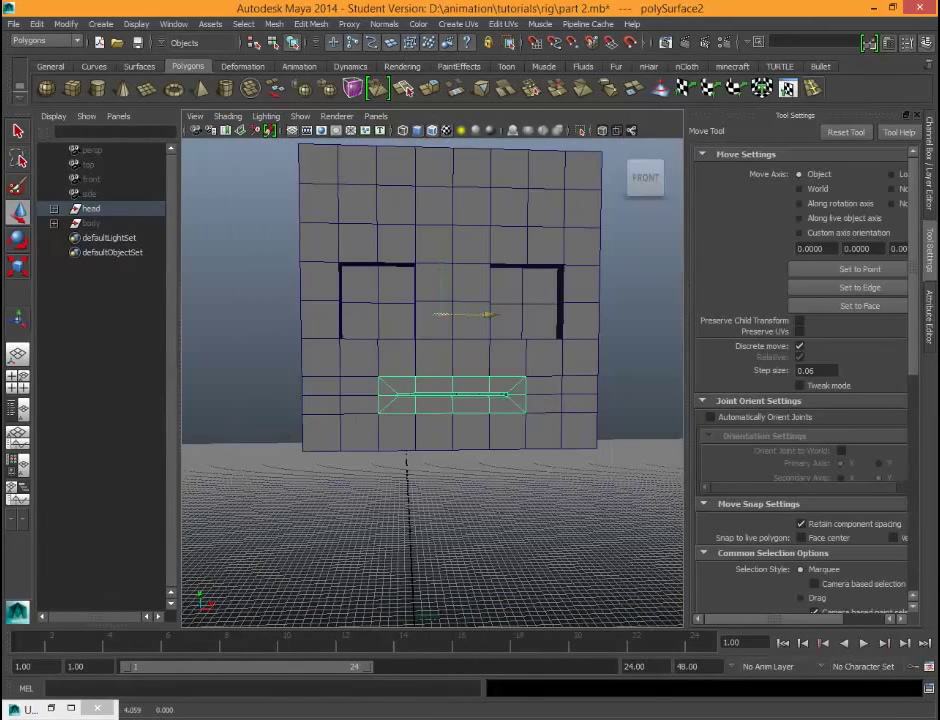
{"action": "left_click_drag", "start_coordinate": [490, 314], "coordinate": [225, 313]}
{"action": "key", "text": "f"}
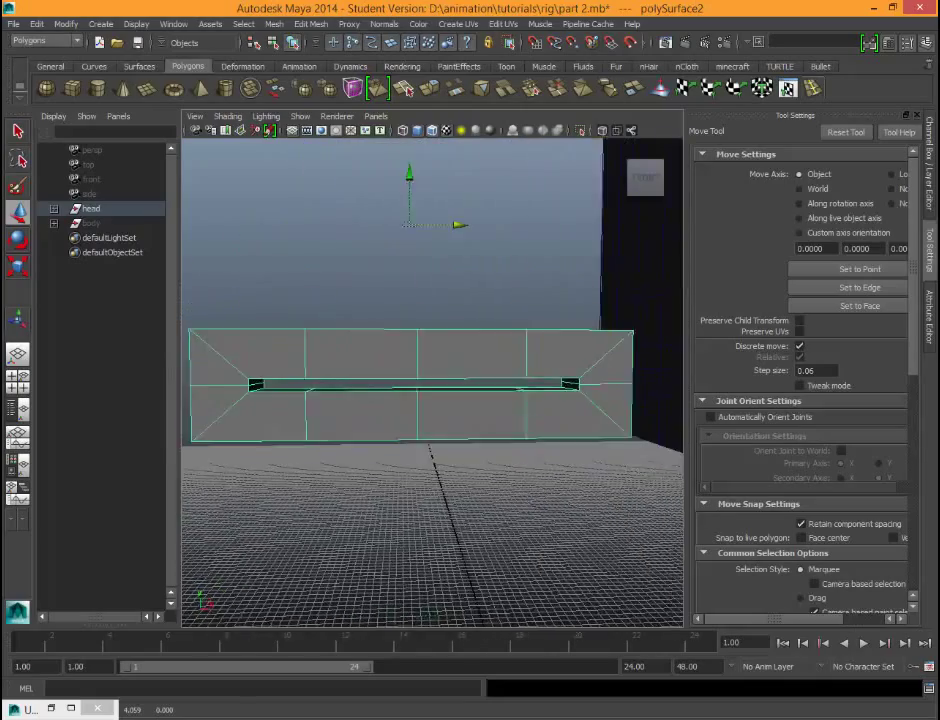
{"action": "left_click_drag", "start_coordinate": [470, 370], "coordinate": [590, 418], "text": "alt"}
{"action": "key", "text": "ctrl+z"}
Step: On the mouth piece, select the slit's inner border edges, extend the selection over the inner walls and convert it to faces
{"action": "key", "text": "f"}
{"action": "left_click_drag", "start_coordinate": [300, 375], "coordinate": [445, 405], "text": "alt"}
{"action": "right_click", "coordinate": [443, 403]}
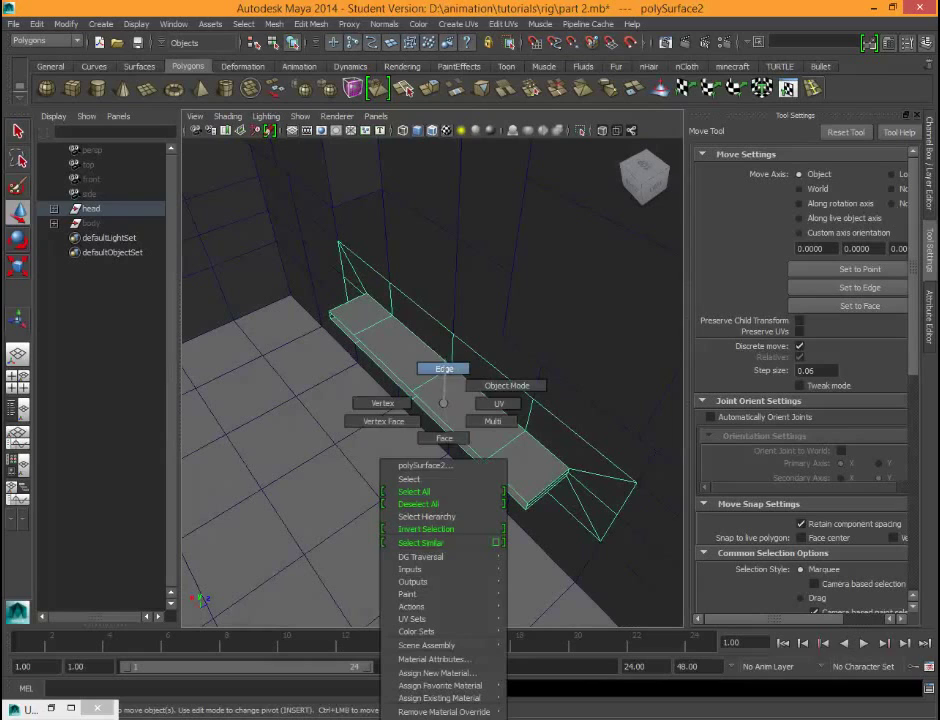
{"action": "left_click", "coordinate": [444, 369]}
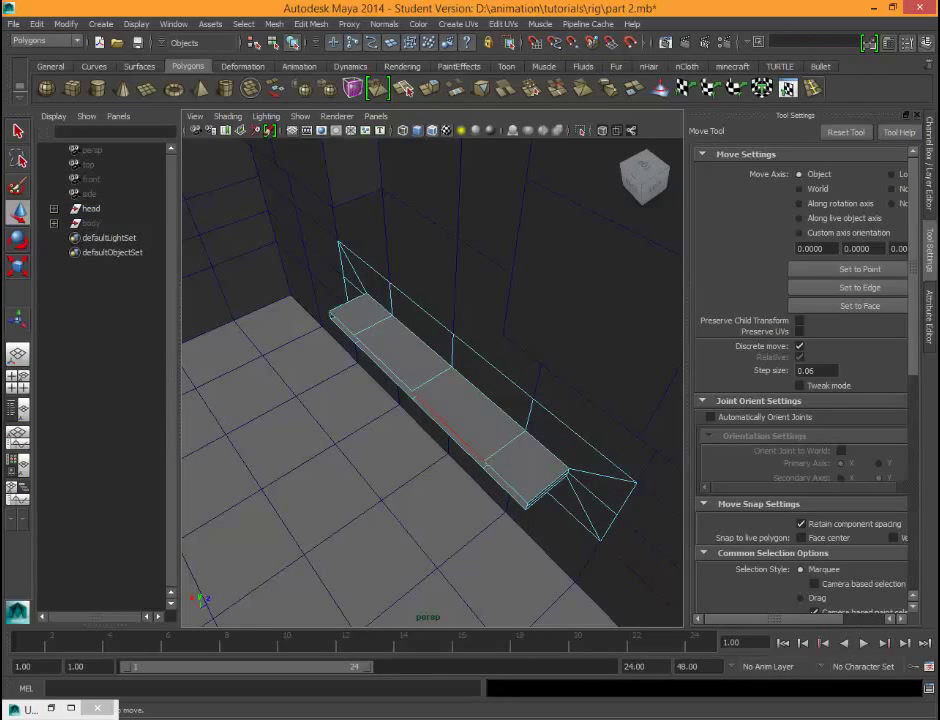
{"action": "left_click", "coordinate": [446, 420]}
{"action": "right_click", "coordinate": [446, 420], "text": "shift"}
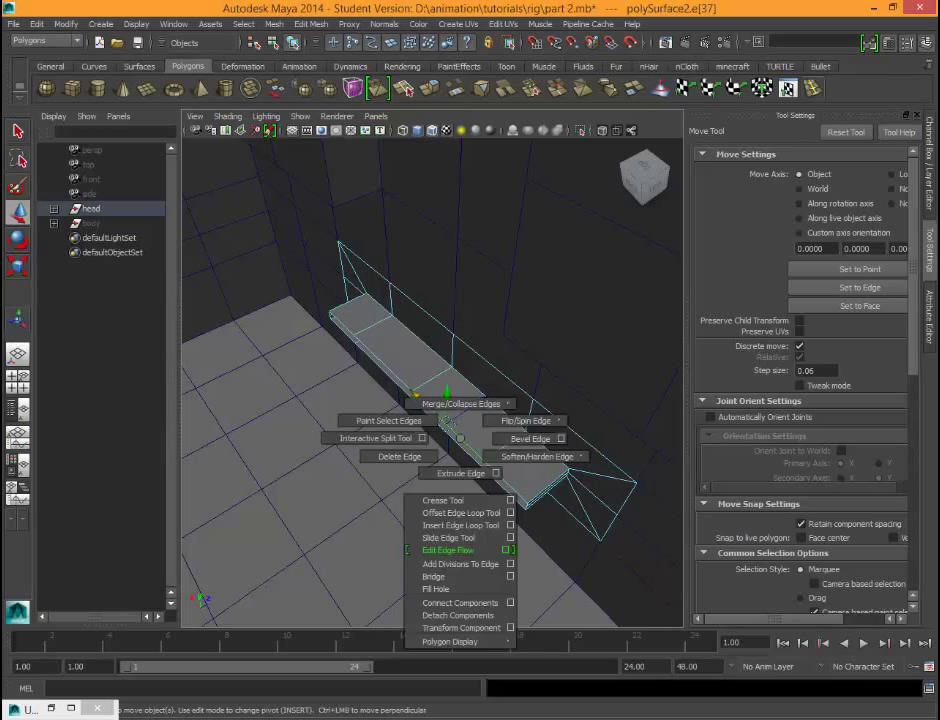
{"action": "right_click_drag", "start_coordinate": [460, 438], "coordinate": [602, 484], "text": "ctrl"}
{"action": "right_click", "coordinate": [444, 437], "text": "shift"}
{"action": "mouse_move", "coordinate": [500, 420]}
{"action": "right_mouse_down", "text": "shift"}
{"action": "mouse_move", "coordinate": [442, 437]}
{"action": "mouse_move", "coordinate": [506, 418]}
{"action": "right_mouse_up", "text": "shift"}
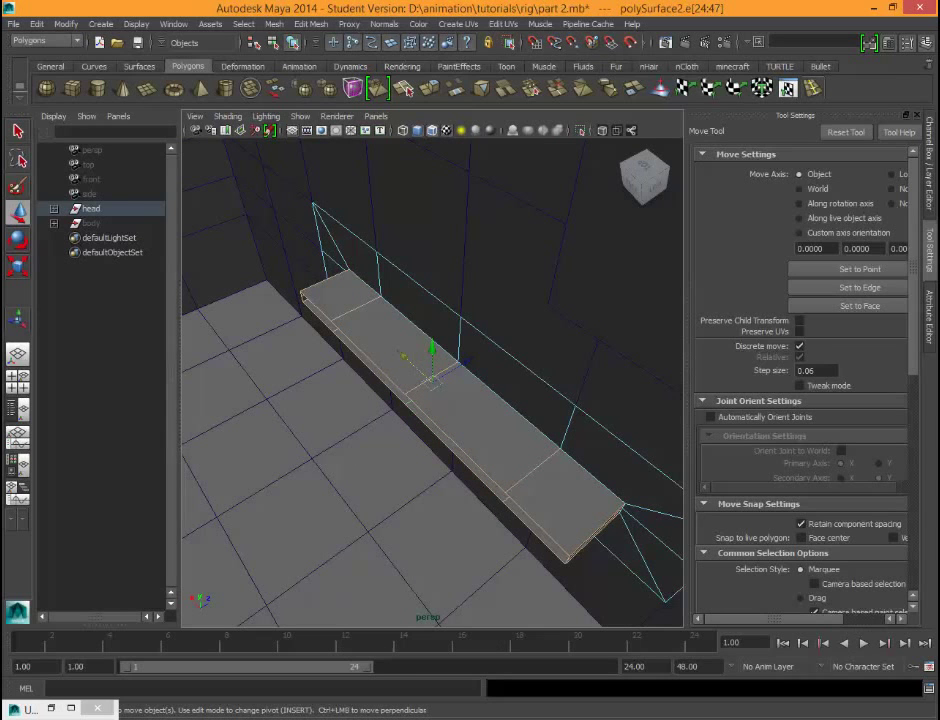
{"action": "right_click_drag", "start_coordinate": [432, 383], "coordinate": [451, 447], "text": "ctrl"}
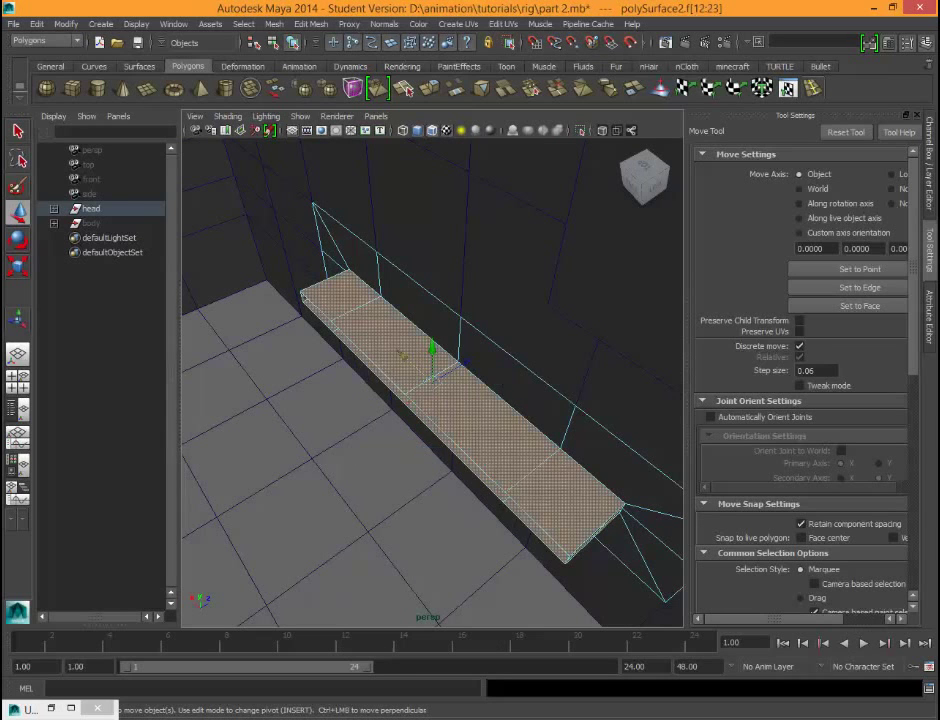
Step: Extract the selected inner wall faces from the mouth surround and select the separated wall piece in object mode
{"action": "left_click_drag", "start_coordinate": [451, 447], "coordinate": [440, 380], "text": "alt"}
{"action": "left_click", "coordinate": [640, 183]}
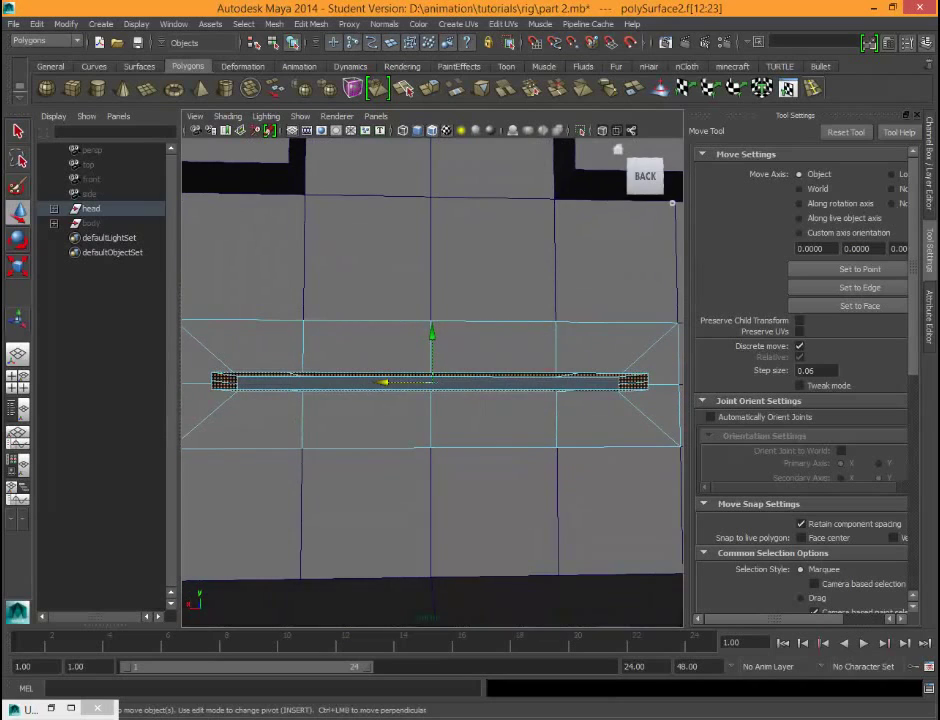
{"action": "left_click", "coordinate": [634, 88]}
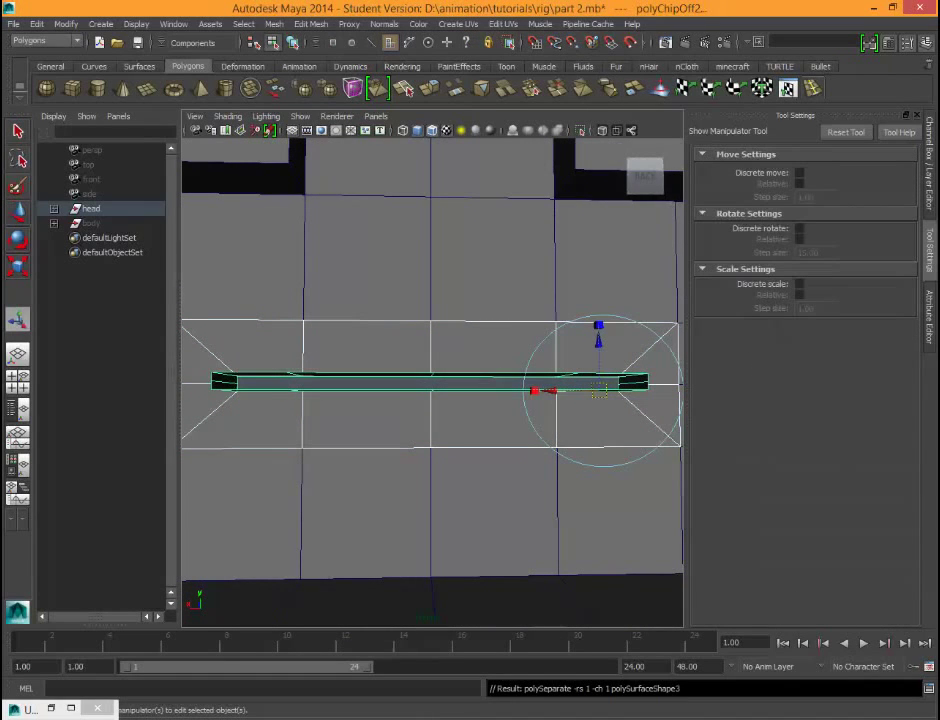
{"action": "right_click_drag", "start_coordinate": [457, 346], "coordinate": [520, 325]}
{"action": "left_click", "coordinate": [440, 383]}
{"action": "left_click", "coordinate": [440, 350]}
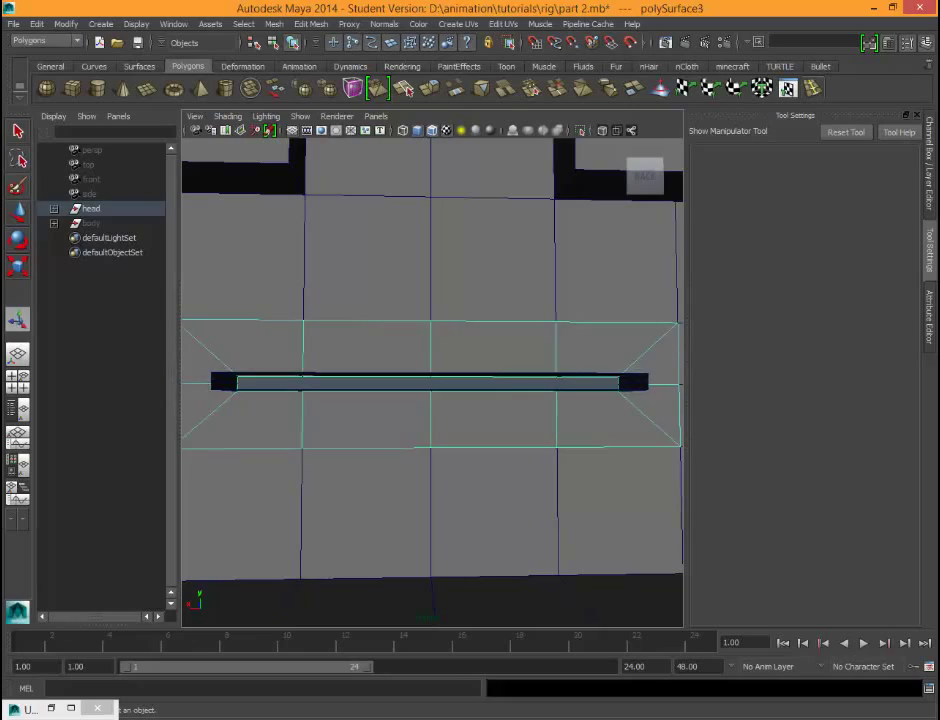
{"action": "left_click", "coordinate": [440, 383], "text": "shift"}
{"action": "left_click_drag", "start_coordinate": [500, 385], "coordinate": [355, 416], "text": "alt"}
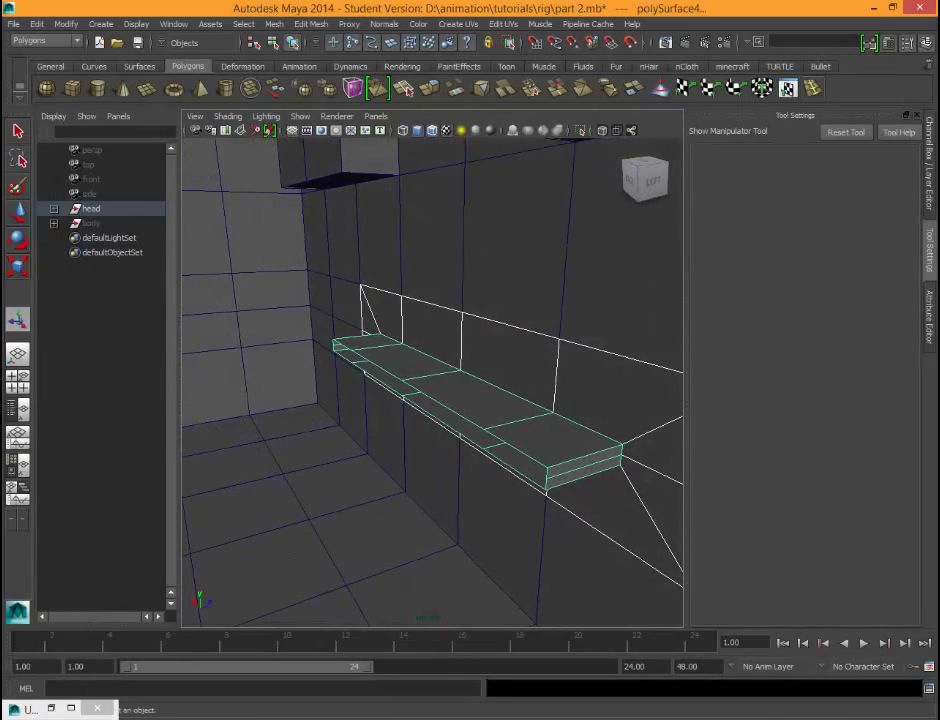
{"action": "left_click", "coordinate": [455, 400]}
{"action": "mouse_move", "coordinate": [455, 400]}
{"action": "left_mouse_down", "text": "alt"}
{"action": "mouse_move", "coordinate": [295, 412]}
{"action": "mouse_move", "coordinate": [410, 398]}
{"action": "mouse_move", "coordinate": [372, 418]}
{"action": "mouse_move", "coordinate": [450, 402]}
{"action": "left_mouse_up", "text": "alt"}
{"action": "middle_click_drag", "start_coordinate": [450, 402], "coordinate": [388, 436], "text": "alt"}
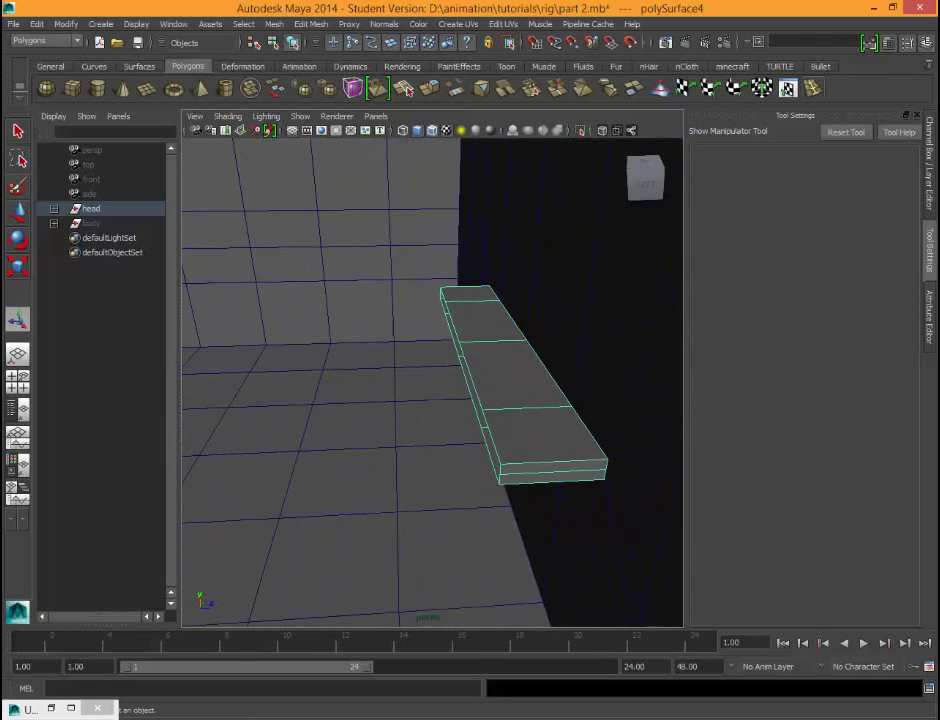
Step: Duplicate the flat mouth surround piece and center the duplicate's pivot
{"action": "left_click", "coordinate": [592, 385]}
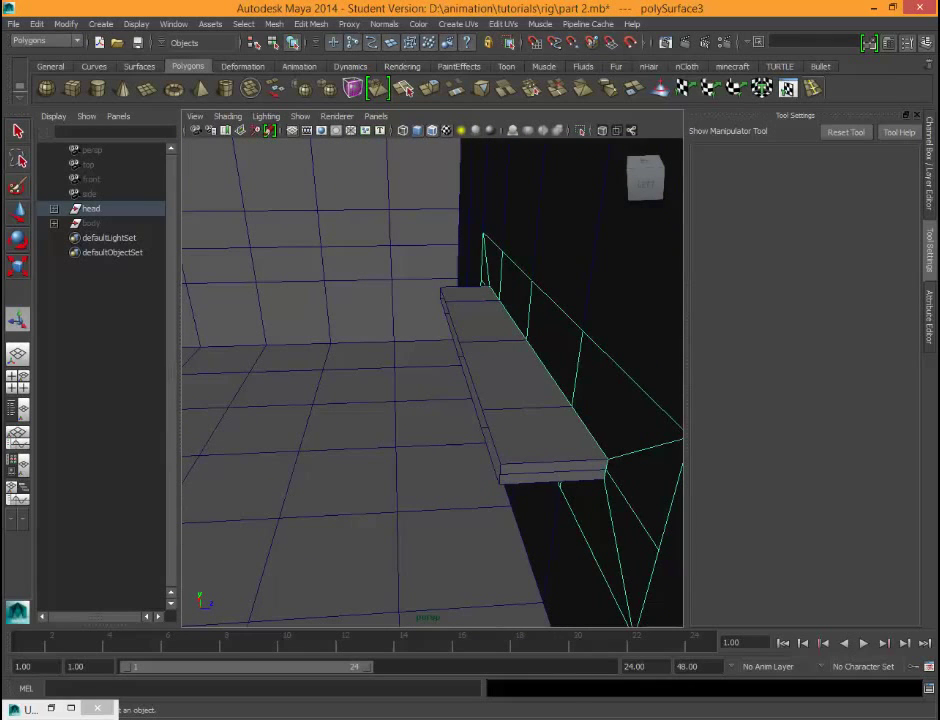
{"action": "key", "text": "ctrl+d"}
{"action": "key", "text": "w"}
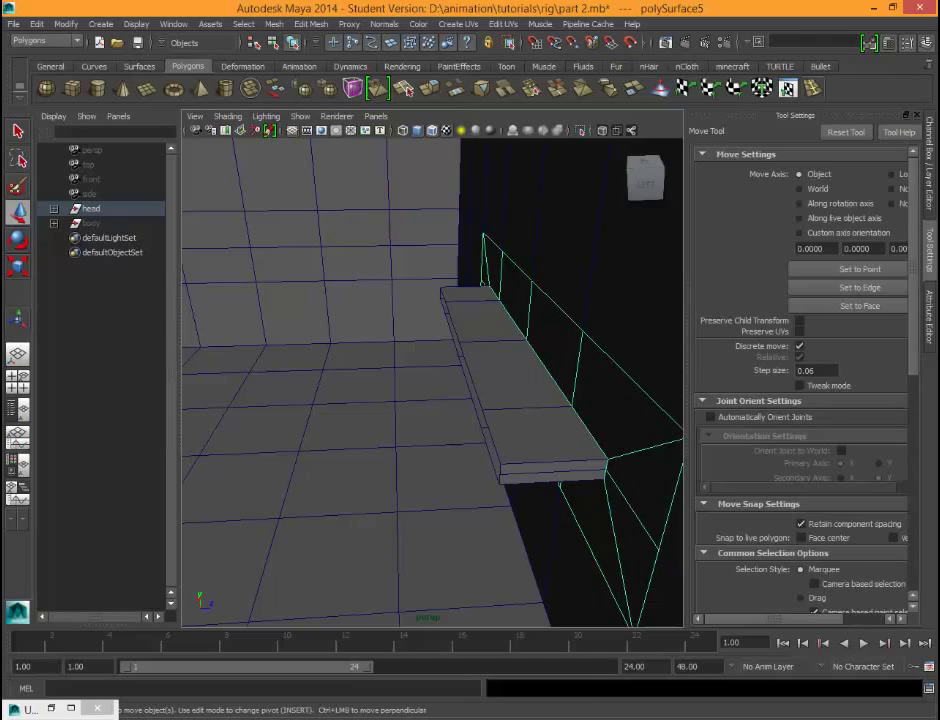
{"action": "scroll", "coordinate": [433, 382], "scroll_direction": "down", "scroll_amount": 8}
{"action": "scroll", "coordinate": [433, 382], "scroll_direction": "up", "scroll_amount": 5}
{"action": "scroll", "coordinate": [433, 382], "scroll_direction": "down", "scroll_amount": 3}
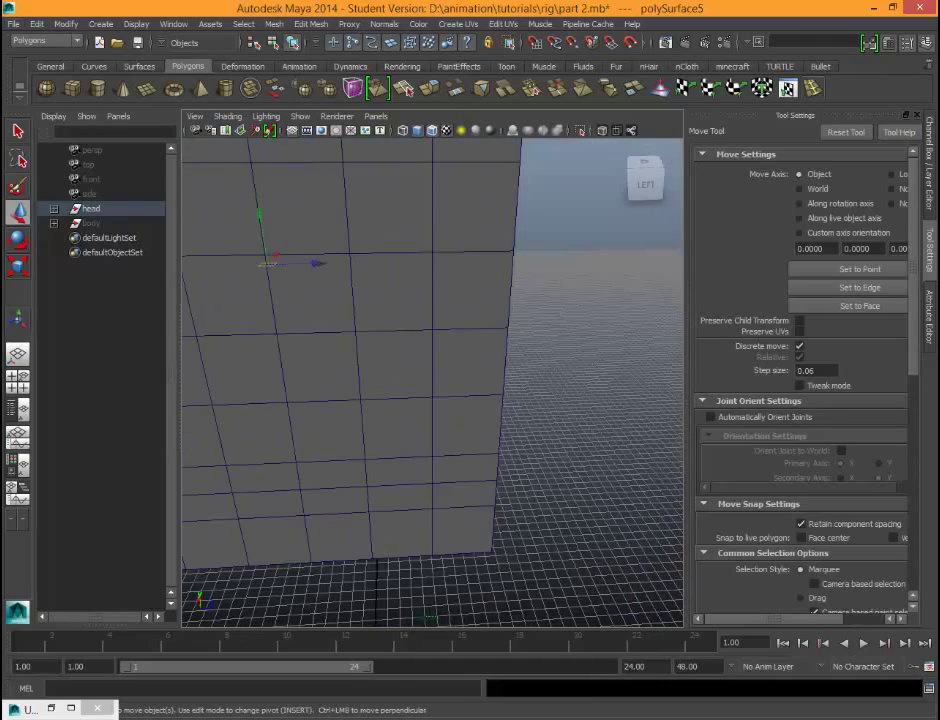
{"action": "left_click", "coordinate": [66, 24]}
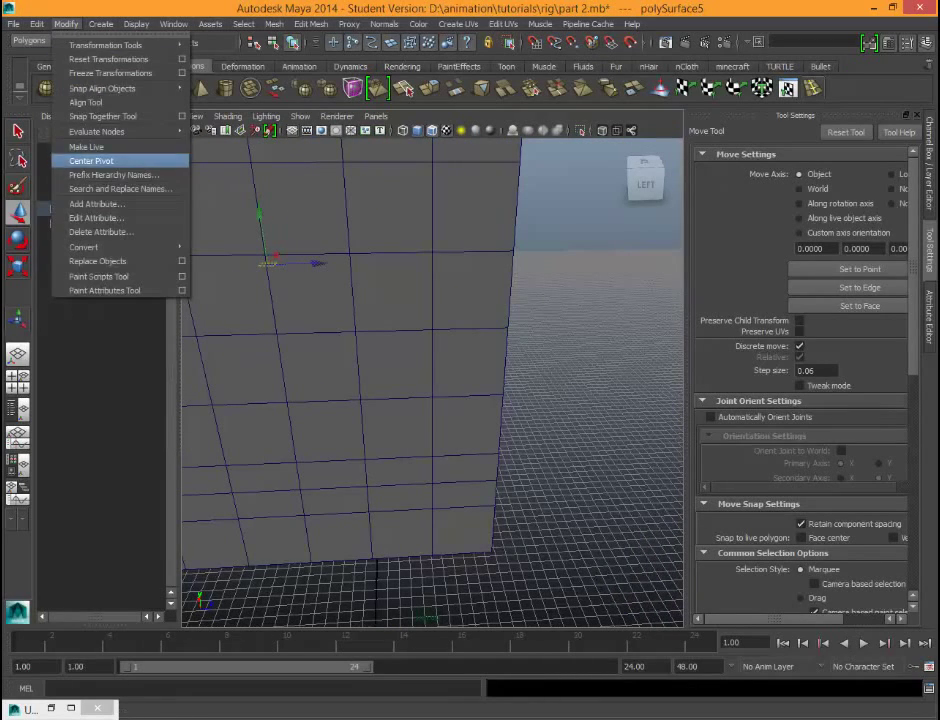
{"action": "left_click", "coordinate": [94, 160]}
Step: Select the head together with all its mouth pieces and center their pivots
{"action": "left_click_drag", "start_coordinate": [480, 380], "coordinate": [300, 376], "text": "alt"}
{"action": "left_click_drag", "start_coordinate": [325, 330], "coordinate": [555, 420]}
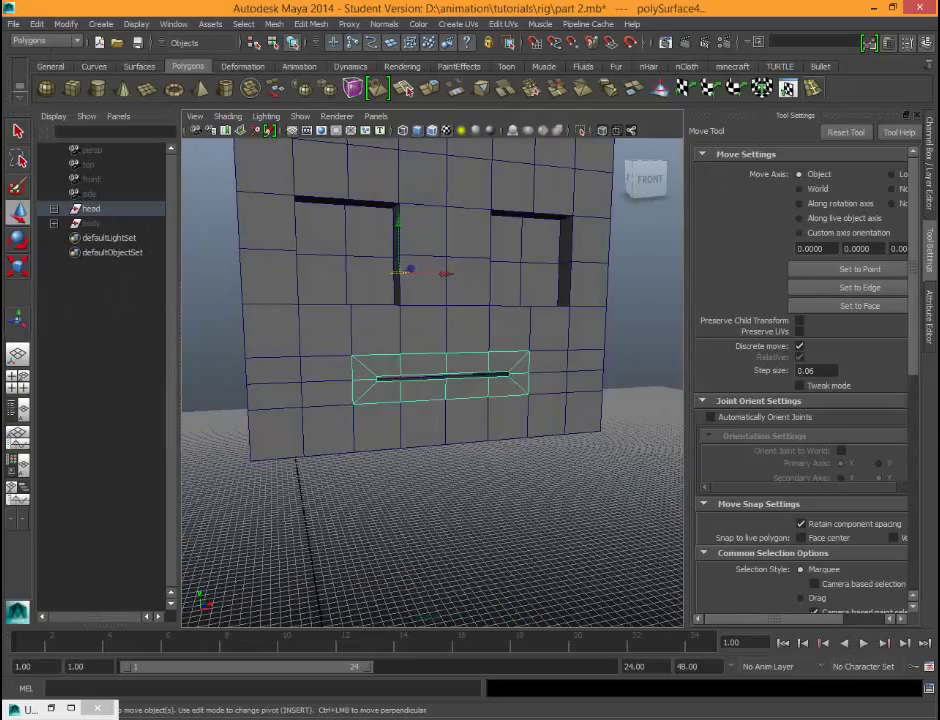
{"action": "left_click", "coordinate": [66, 23]}
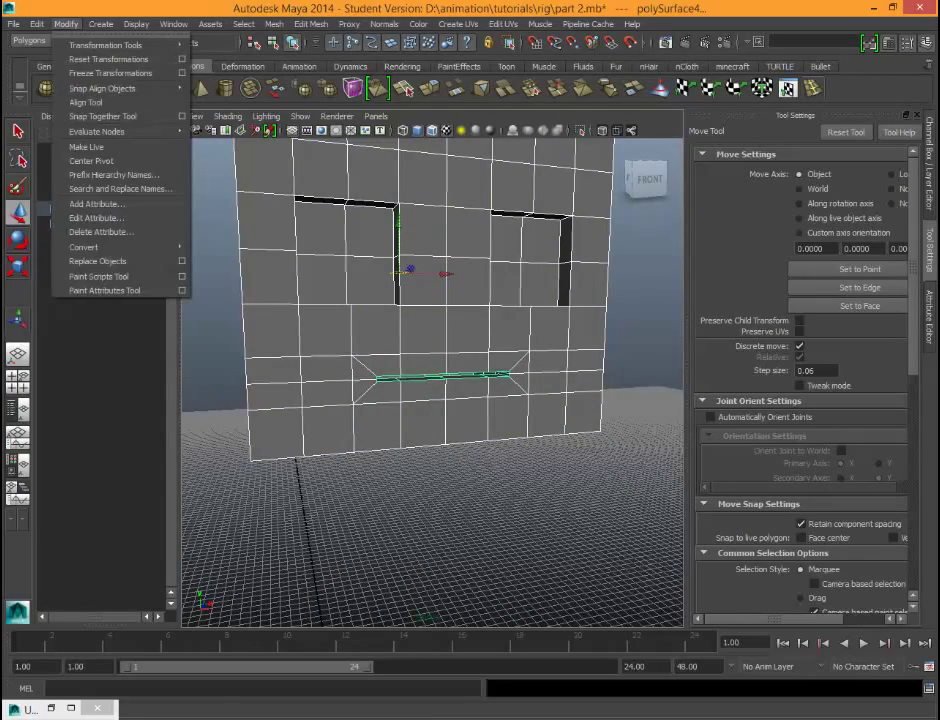
{"action": "left_click", "coordinate": [82, 160]}
Step: Move one mouth surround piece straight back into the head to the inner end of the slit's walls
{"action": "left_click_drag", "start_coordinate": [380, 370], "coordinate": [580, 395], "text": "alt"}
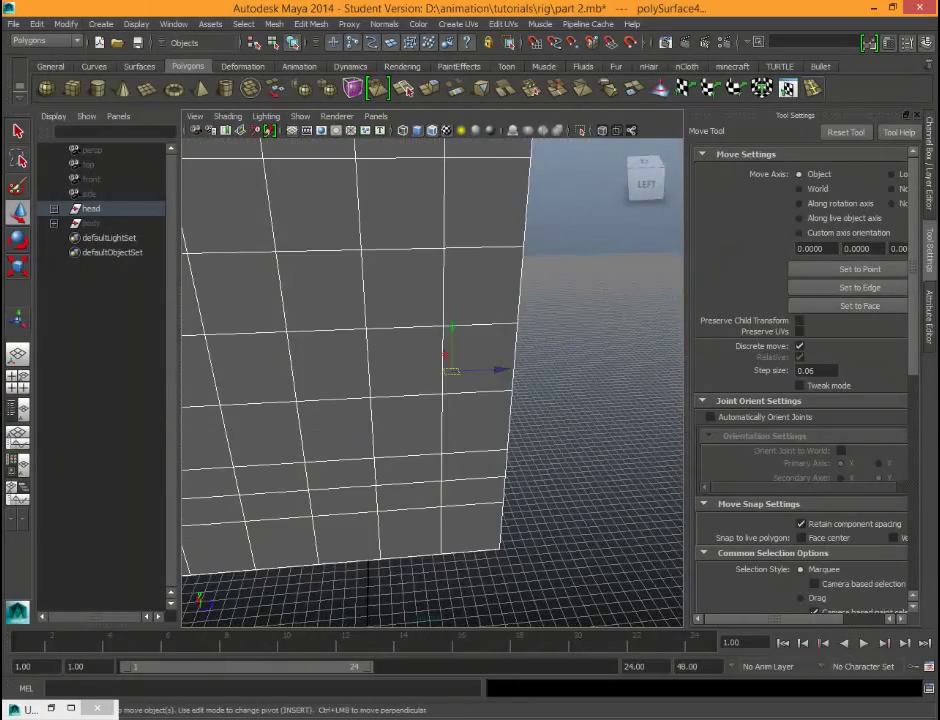
{"action": "right_click_drag", "start_coordinate": [430, 380], "coordinate": [590, 395], "text": "alt"}
{"action": "left_click", "coordinate": [592, 402]}
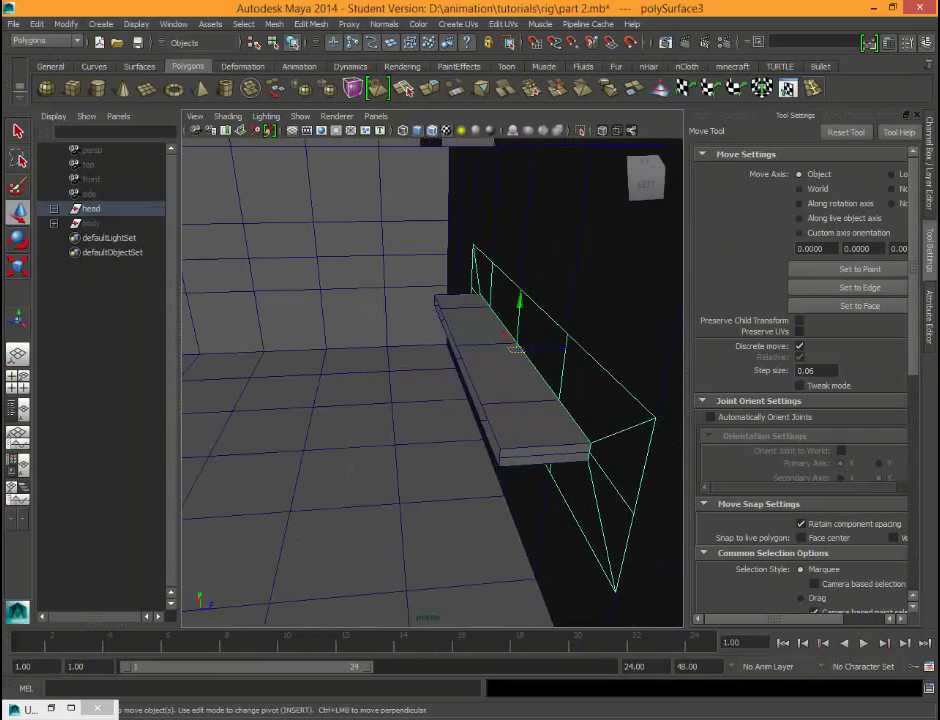
{"action": "left_click_drag", "start_coordinate": [566, 348], "coordinate": [507, 392]}
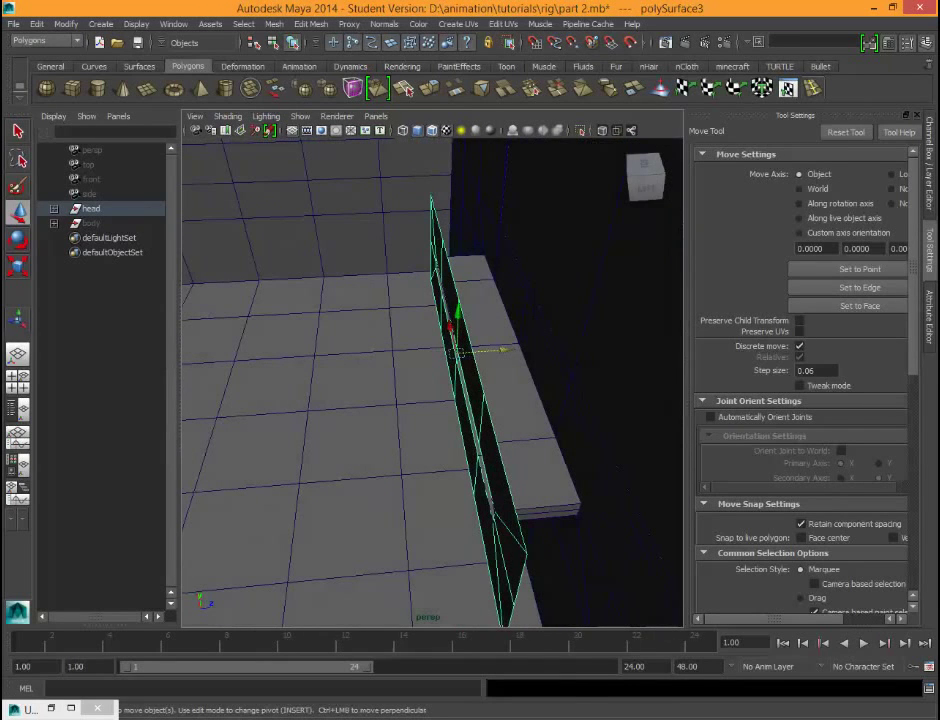
{"action": "key", "text": "ctrl+d"}
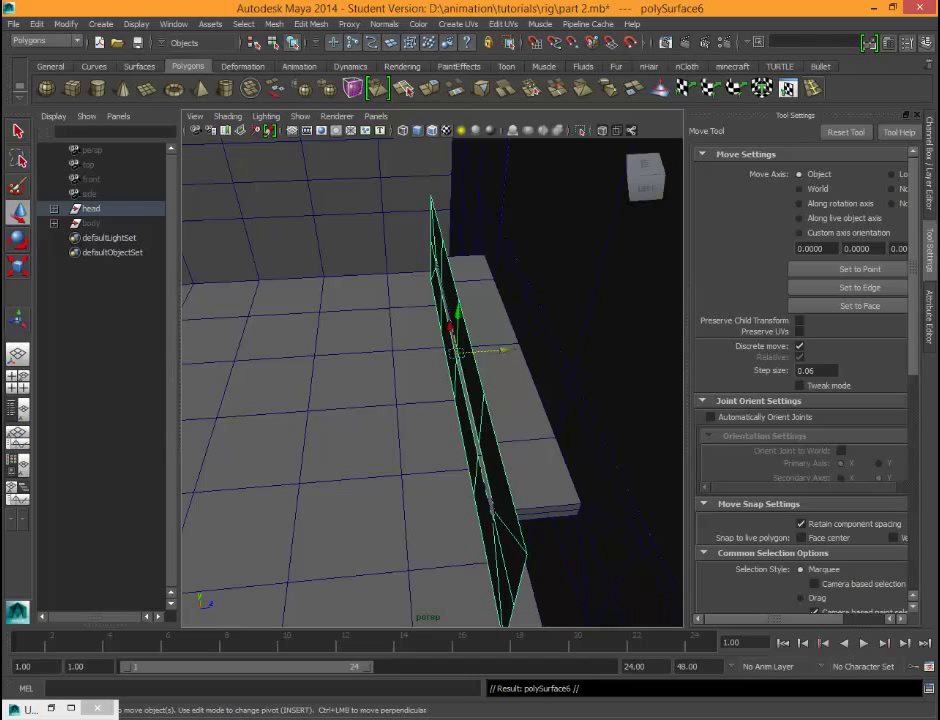
{"action": "key", "text": "ctrl+z"}
Step: Select the outer border edges of the mouth surround piece at the inner end of the slit's walls
{"action": "left_click_drag", "start_coordinate": [507, 392], "coordinate": [696, 332], "text": "alt"}
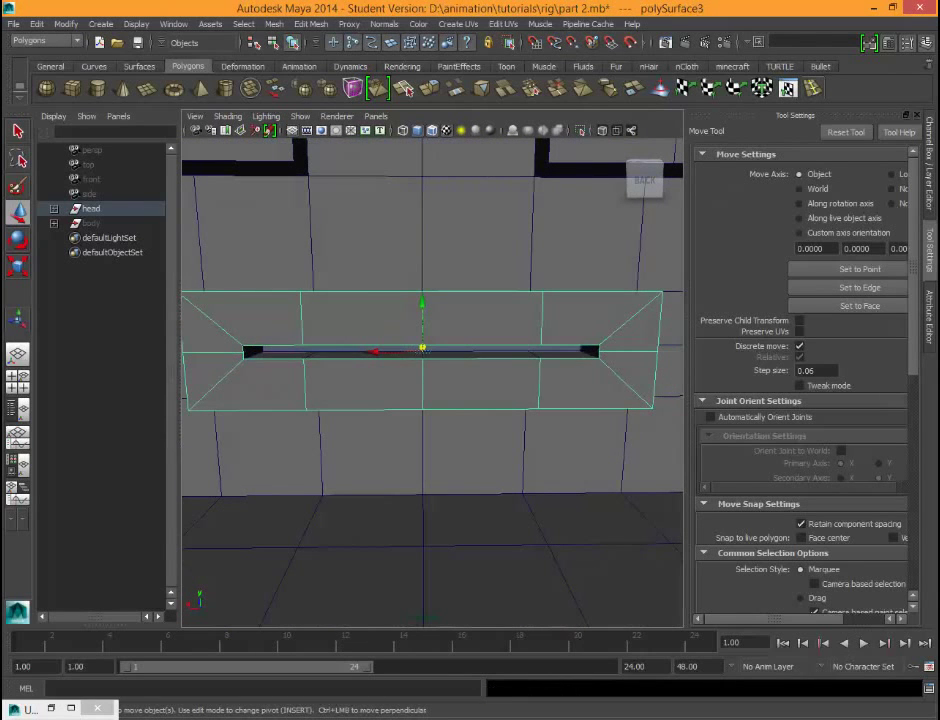
{"action": "left_click_drag", "start_coordinate": [620, 340], "coordinate": [493, 345], "text": "alt"}
{"action": "left_click", "coordinate": [644, 176]}
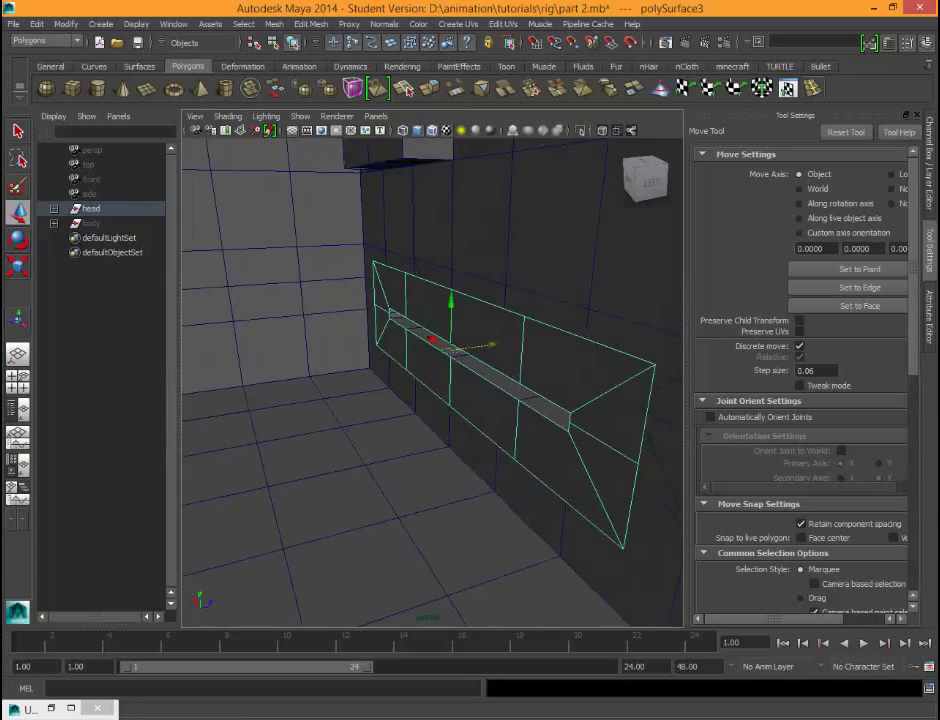
{"action": "right_click", "coordinate": [501, 320]}
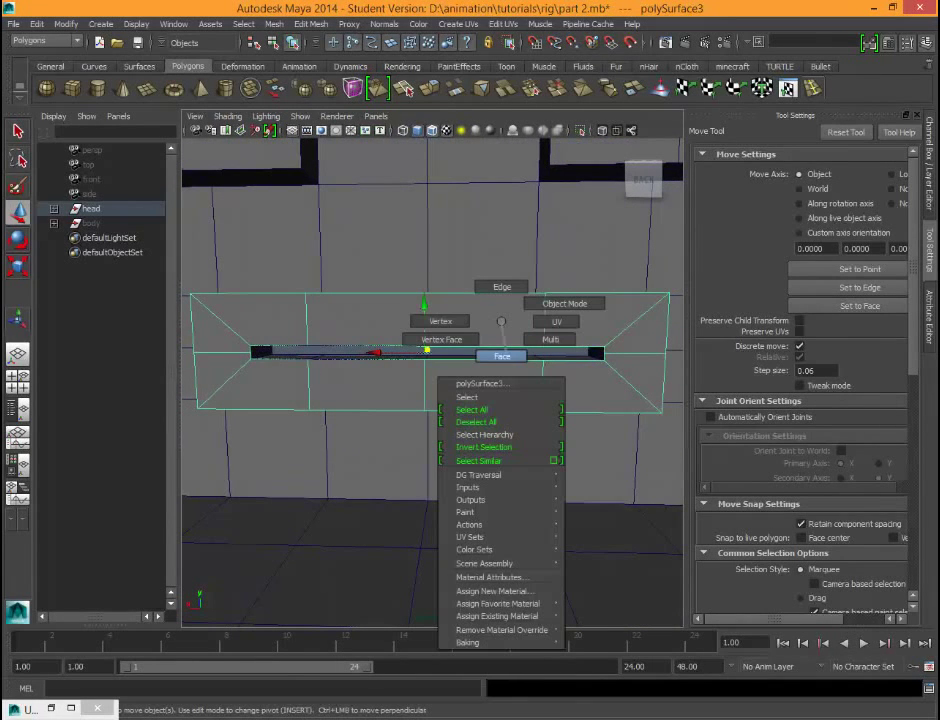
{"action": "left_click", "coordinate": [502, 286]}
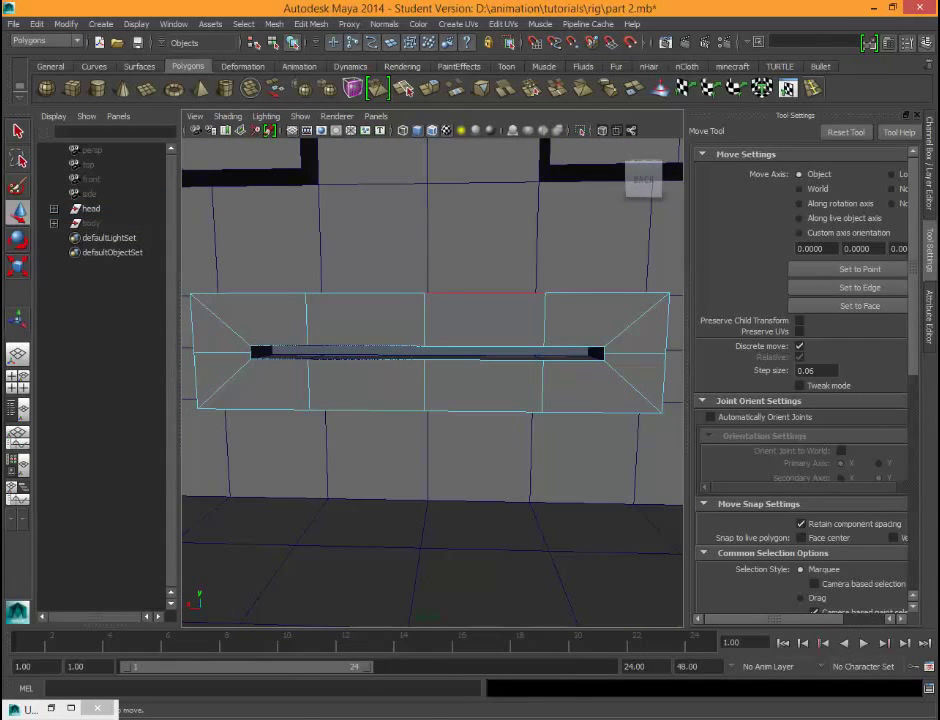
{"action": "left_click", "coordinate": [473, 296]}
{"action": "right_click_drag", "start_coordinate": [473, 299], "coordinate": [587, 349], "text": "ctrl"}
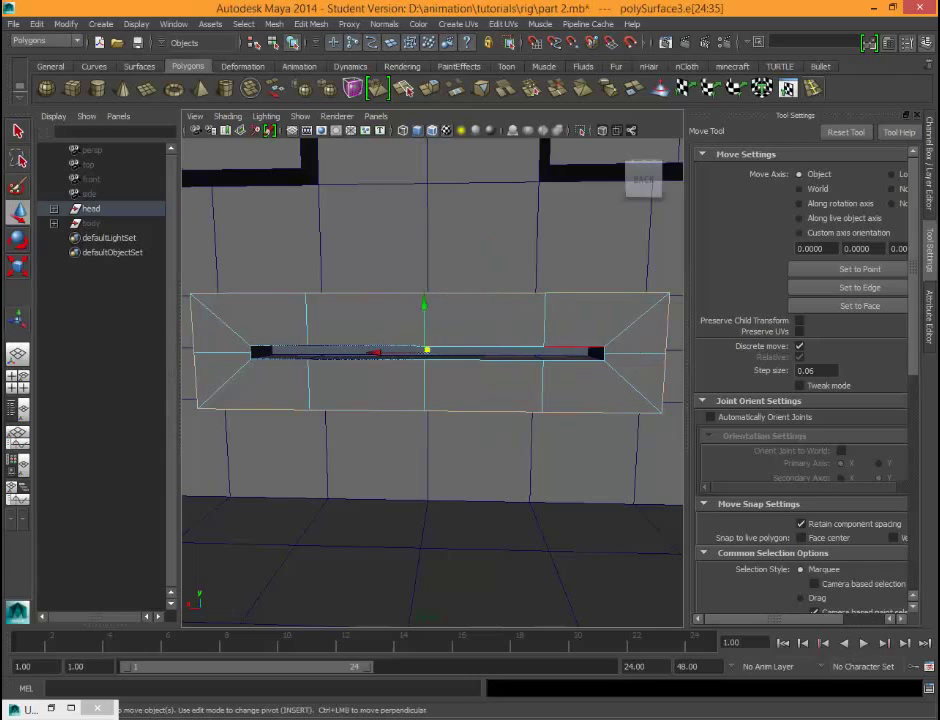
Step: Reduce the border selection to the upper edges of the inner mouth surround and move them up
{"action": "left_click_drag", "start_coordinate": [398, 358], "coordinate": [422, 361], "text": "alt"}
{"action": "scroll", "coordinate": [422, 361], "scroll_direction": "down", "scroll_amount": 5}
{"action": "scroll", "coordinate": [422, 361], "scroll_direction": "up", "scroll_amount": 3}
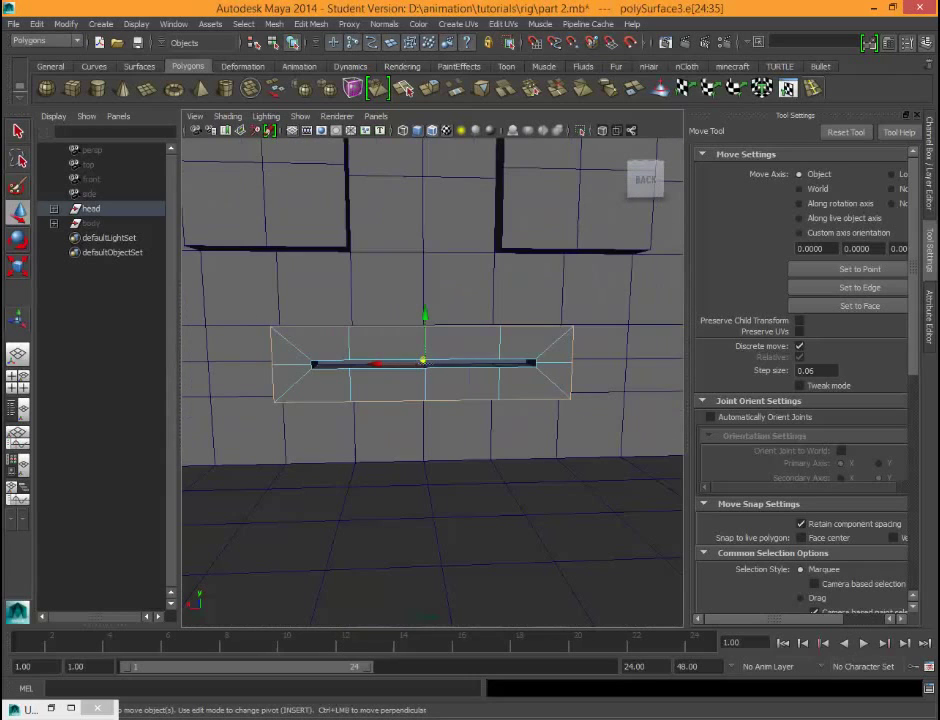
{"action": "left_click_drag", "start_coordinate": [286, 371], "coordinate": [288, 372], "text": "ctrl"}
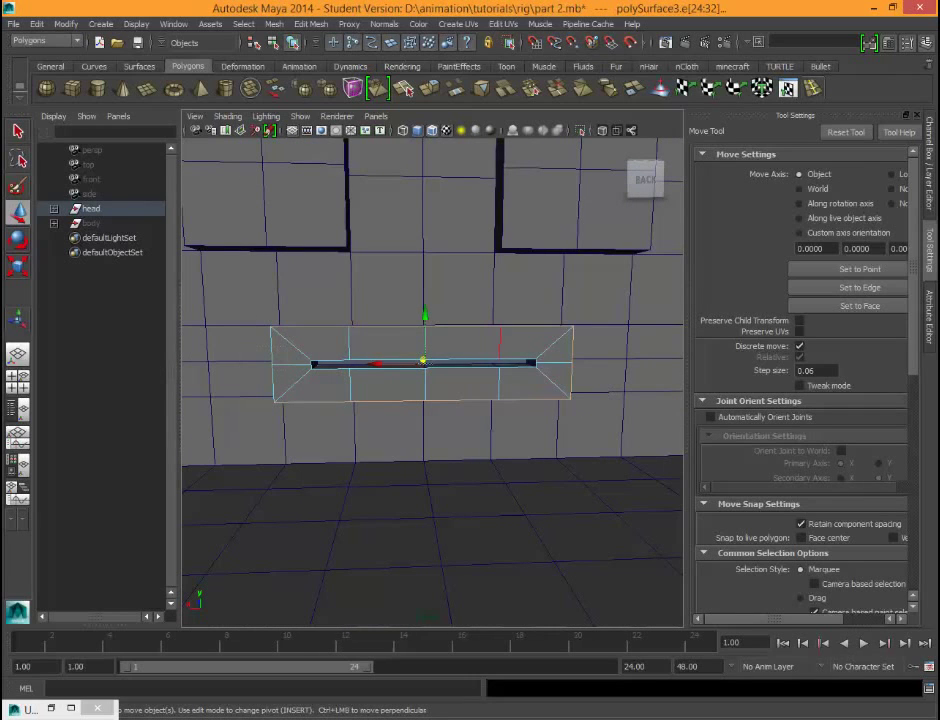
{"action": "left_click_drag", "start_coordinate": [558, 352], "coordinate": [592, 377], "text": "ctrl"}
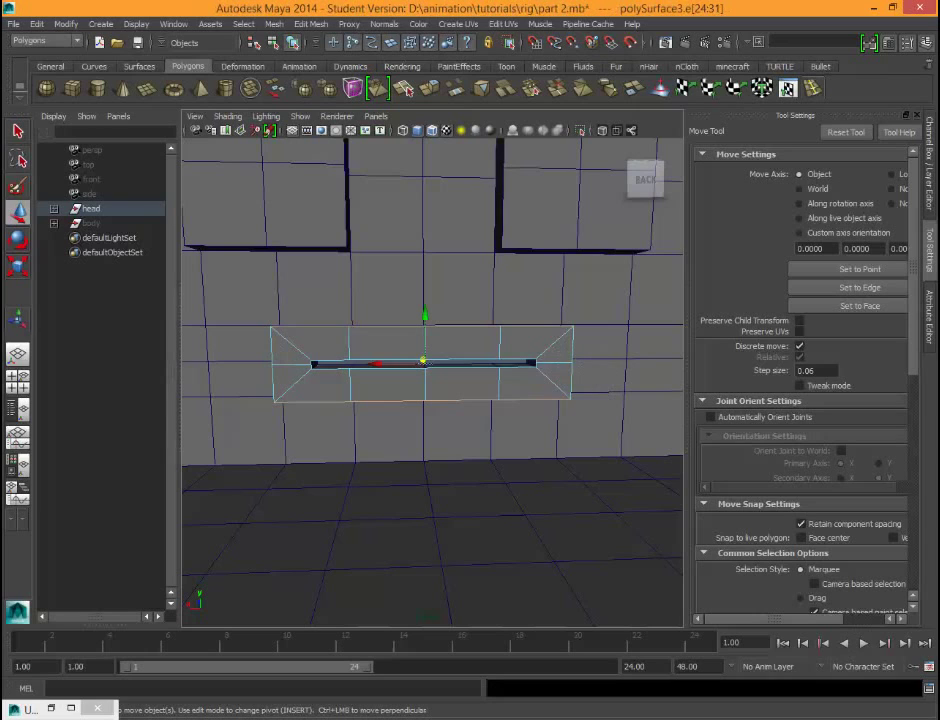
{"action": "left_click_drag", "start_coordinate": [233, 388], "coordinate": [570, 466], "text": "ctrl"}
{"action": "left_click_drag", "start_coordinate": [426, 280], "coordinate": [426, 242]}
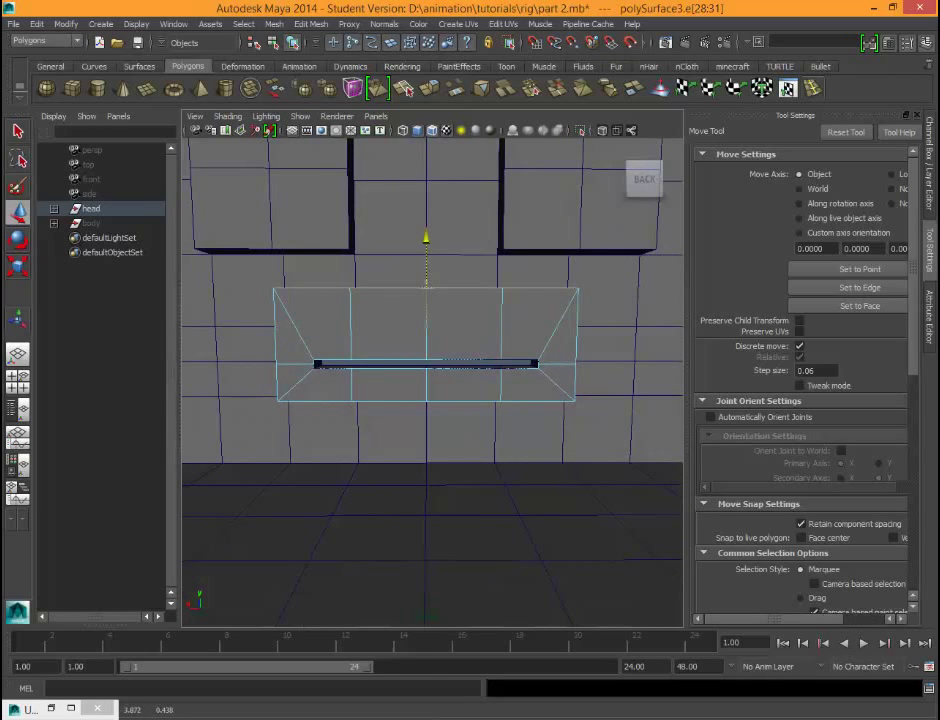
Step: Move the four lower border edges of the inner mouth surround down by the amount the upper edges were raised
{"action": "left_click", "coordinate": [322, 401]}
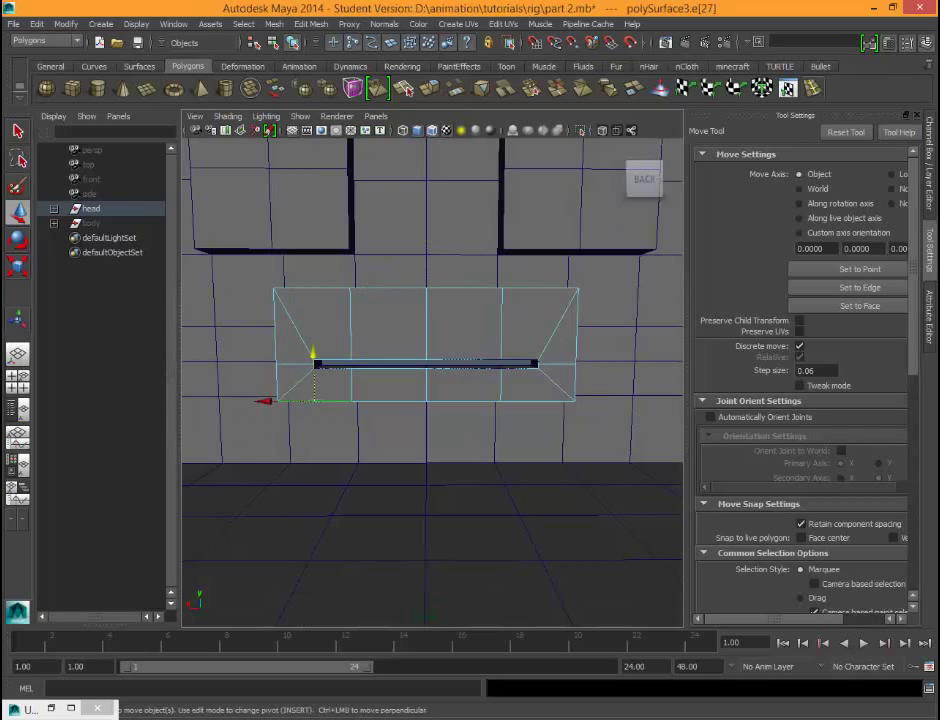
{"action": "left_click", "coordinate": [390, 401], "text": "shift"}
{"action": "left_click", "coordinate": [462, 401], "text": "shift"}
{"action": "left_click", "coordinate": [537, 401], "text": "shift"}
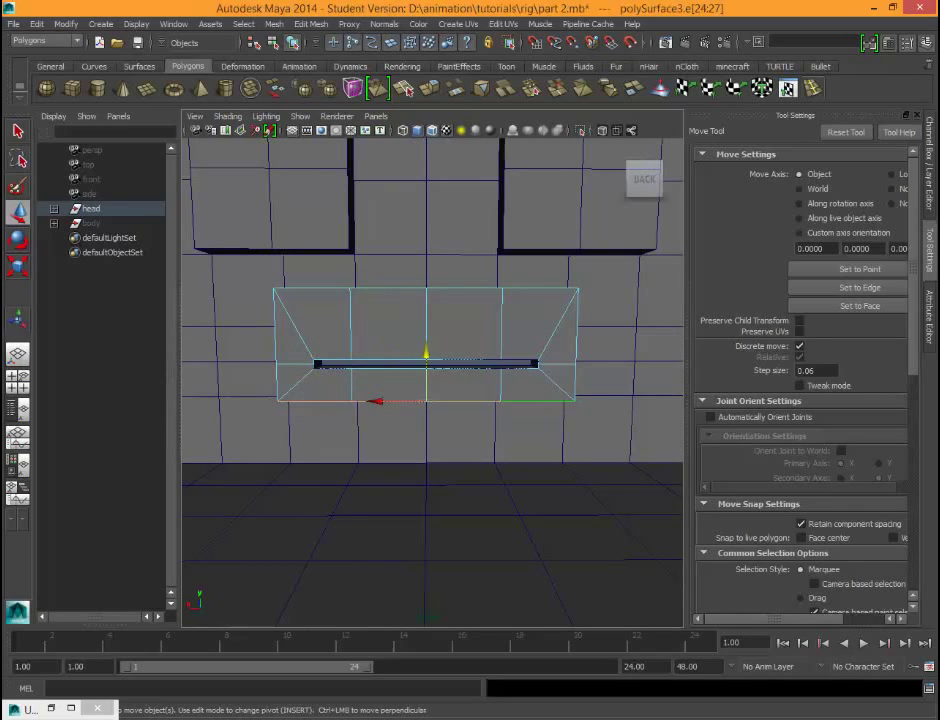
{"action": "left_click_drag", "start_coordinate": [426, 352], "coordinate": [426, 388]}
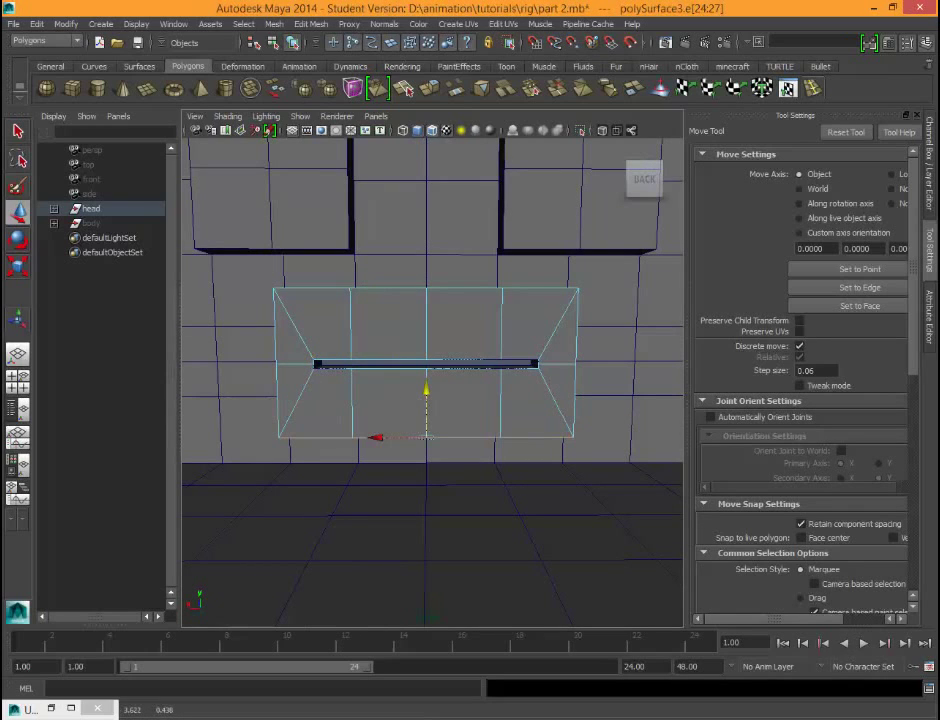
Step: Move both side borders of the inner mouth surround outward to widen the piece evenly
{"action": "left_click_drag", "start_coordinate": [252, 340], "coordinate": [291, 386]}
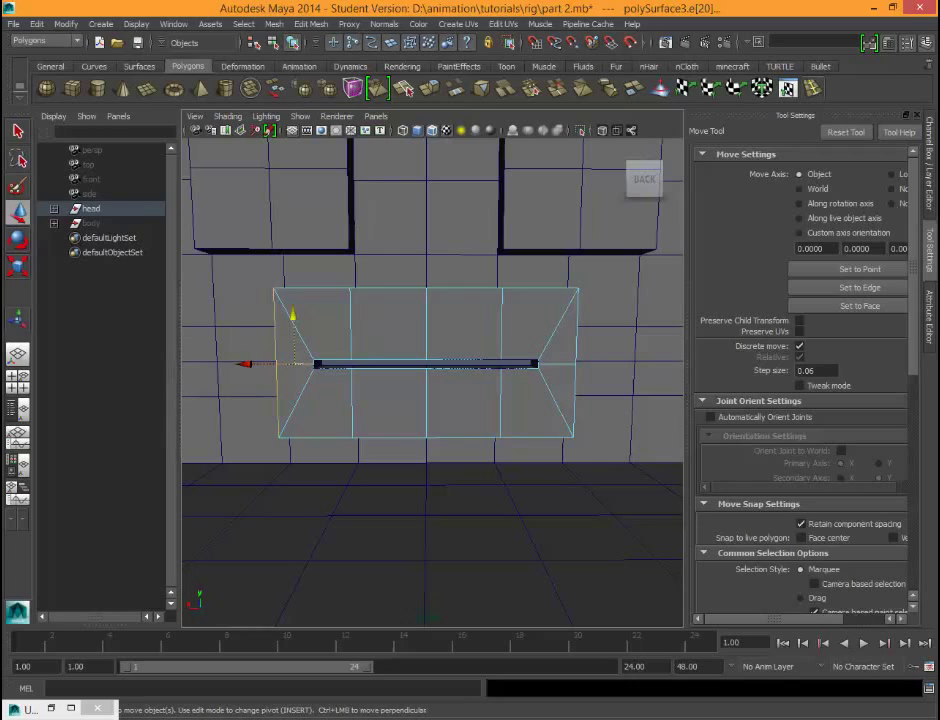
{"action": "left_click", "coordinate": [304, 364], "text": "shift"}
{"action": "left_click_drag", "start_coordinate": [228, 363], "coordinate": [191, 364]}
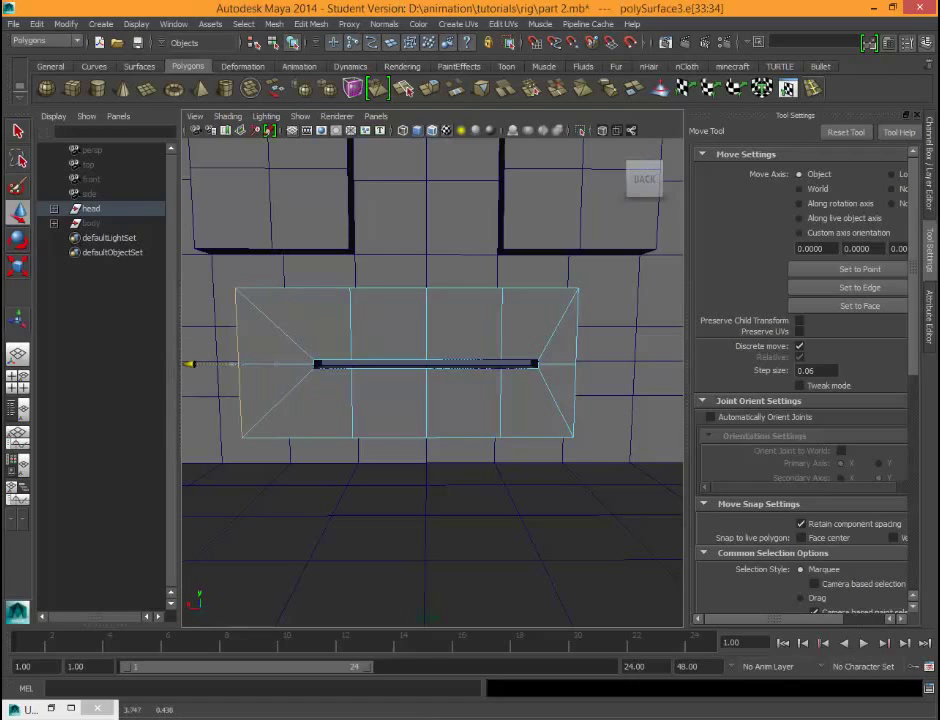
{"action": "left_click", "coordinate": [576, 362]}
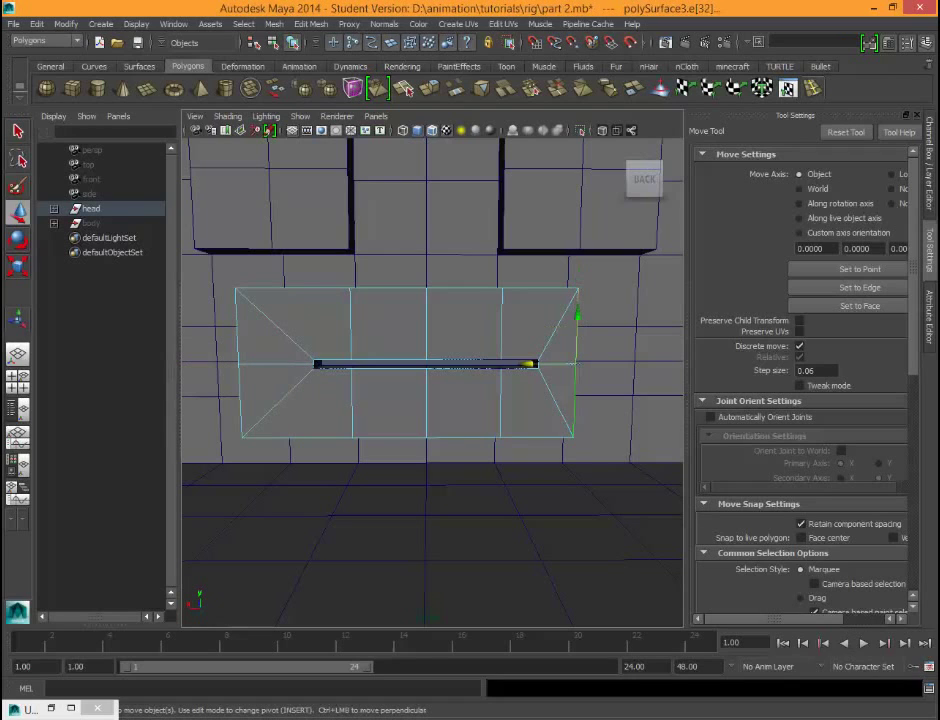
{"action": "left_click_drag", "start_coordinate": [530, 364], "coordinate": [566, 364]}
Step: Duplicate the enlarged inner mouth surround in object mode and move the copy straight back, deep into the head
{"action": "left_click_drag", "start_coordinate": [450, 380], "coordinate": [445, 350], "text": "alt"}
{"action": "left_click_drag", "start_coordinate": [628, 360], "coordinate": [525, 342], "text": "alt"}
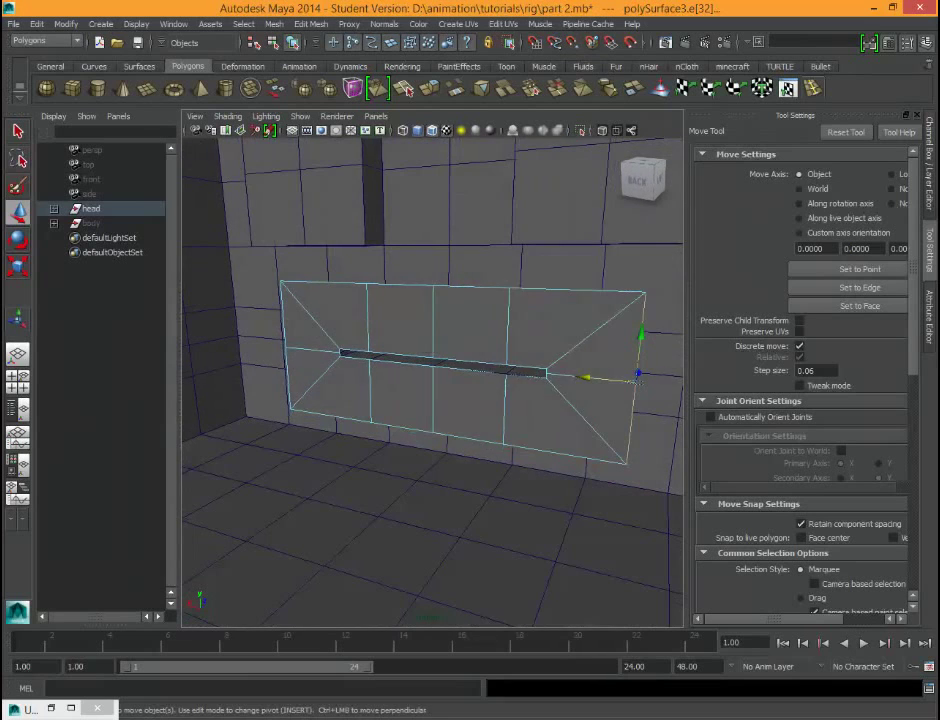
{"action": "right_click_drag", "start_coordinate": [525, 342], "coordinate": [587, 321]}
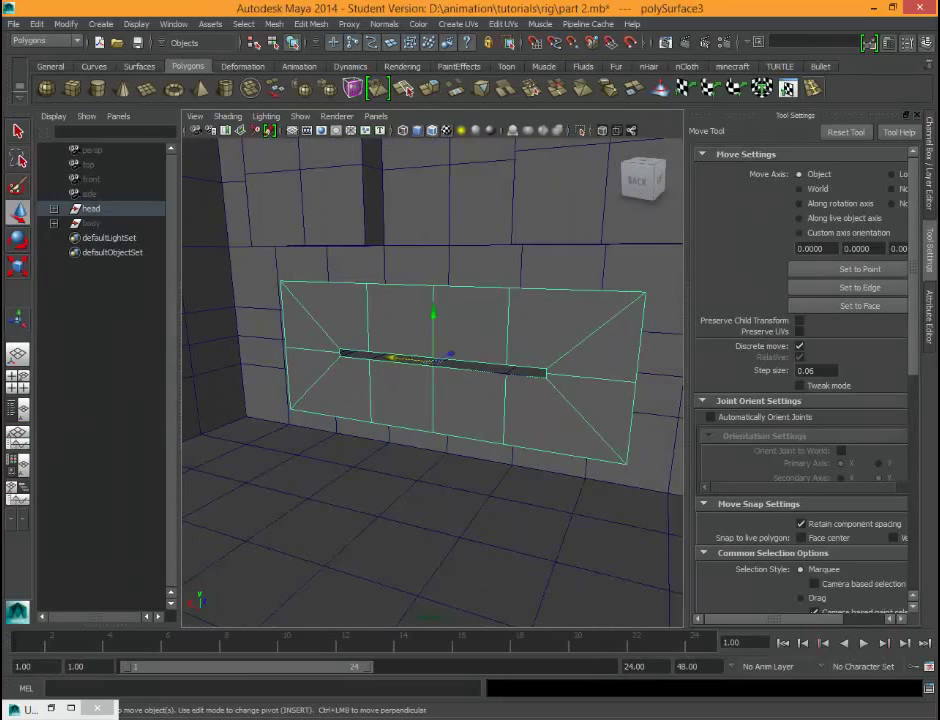
{"action": "key", "text": "ctrl+d"}
{"action": "left_click_drag", "start_coordinate": [450, 354], "coordinate": [206, 472]}
{"action": "key", "text": "f"}
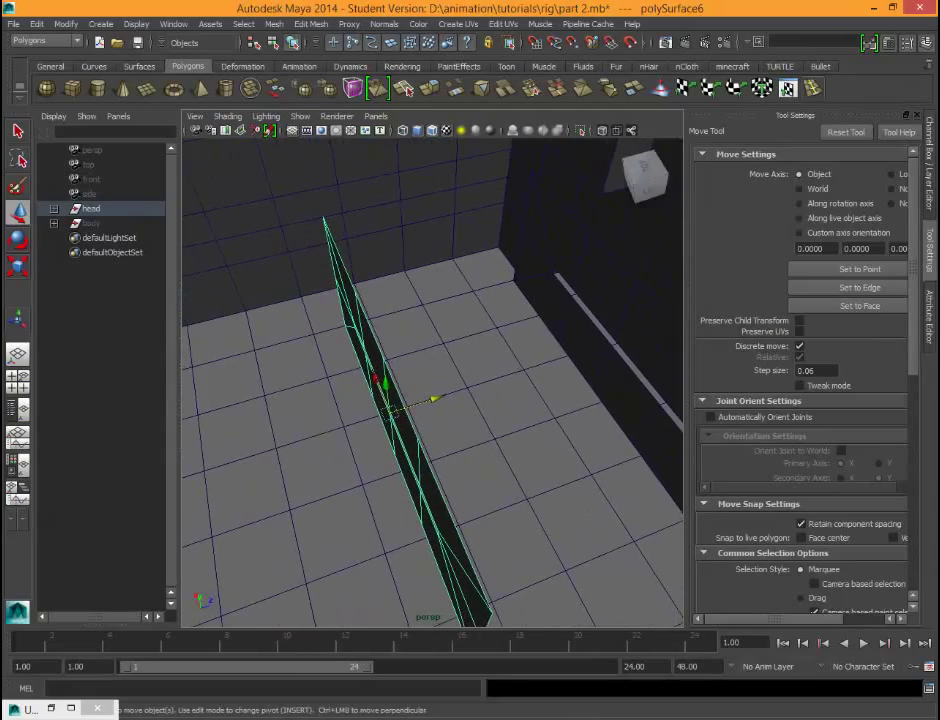
{"action": "left_click_drag", "start_coordinate": [434, 399], "coordinate": [330, 380]}
{"action": "middle_click_drag", "start_coordinate": [330, 380], "coordinate": [445, 375], "text": "alt"}
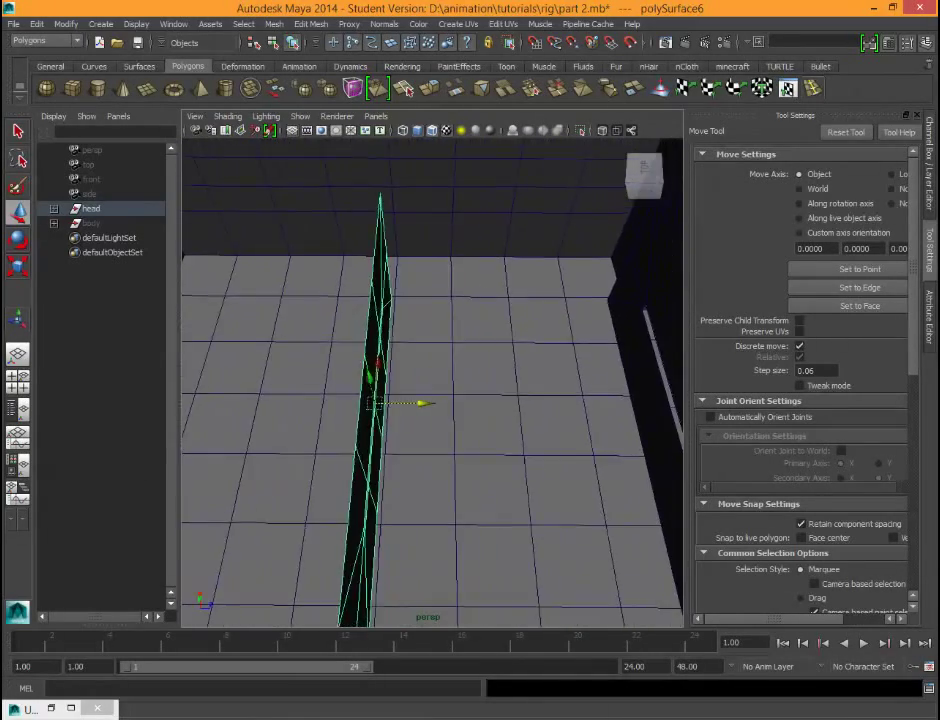
Step: Select the whole outer border edge loop of the duplicated plate at the back of the mouth
{"action": "mouse_move", "coordinate": [372, 402]}
{"action": "left_mouse_down", "text": "alt"}
{"action": "mouse_move", "coordinate": [450, 414]}
{"action": "mouse_move", "coordinate": [395, 421]}
{"action": "mouse_move", "coordinate": [505, 424]}
{"action": "mouse_move", "coordinate": [385, 412]}
{"action": "mouse_move", "coordinate": [396, 430]}
{"action": "mouse_move", "coordinate": [500, 468]}
{"action": "mouse_move", "coordinate": [610, 430]}
{"action": "mouse_move", "coordinate": [540, 452]}
{"action": "mouse_move", "coordinate": [370, 425]}
{"action": "left_mouse_up", "text": "alt"}
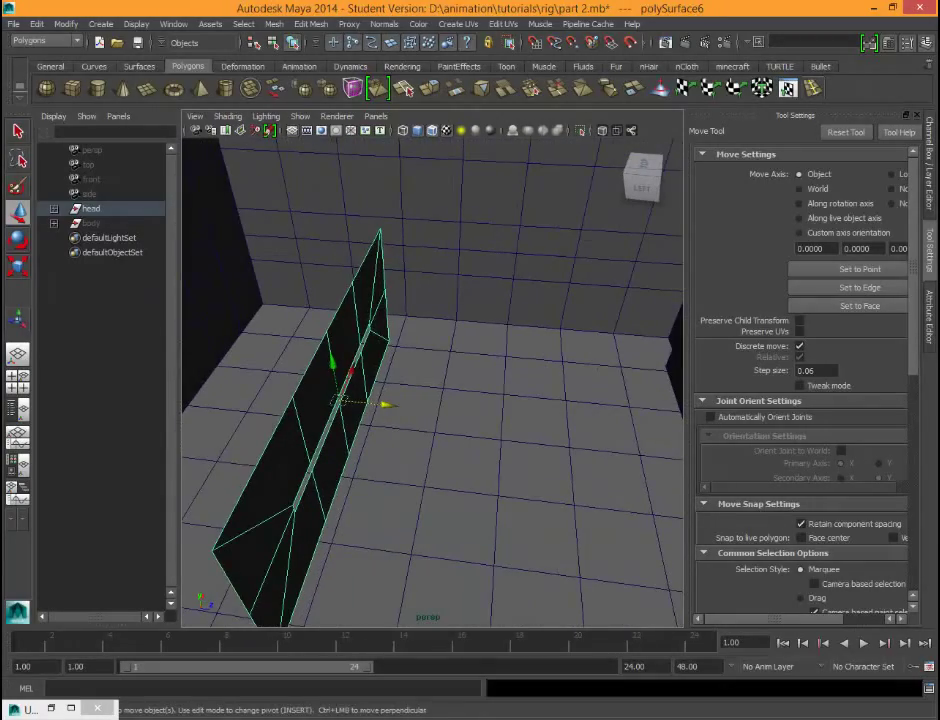
{"action": "left_click_drag", "start_coordinate": [415, 380], "coordinate": [430, 362], "text": "alt"}
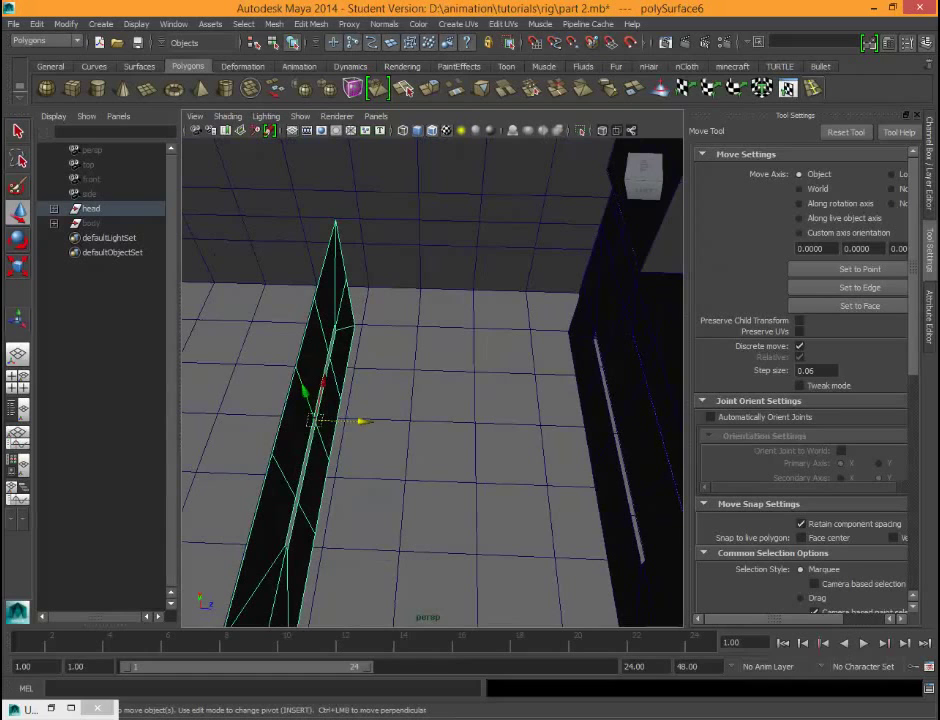
{"action": "right_click_drag", "start_coordinate": [316, 327], "coordinate": [392, 373]}
{"action": "left_click", "coordinate": [310, 328]}
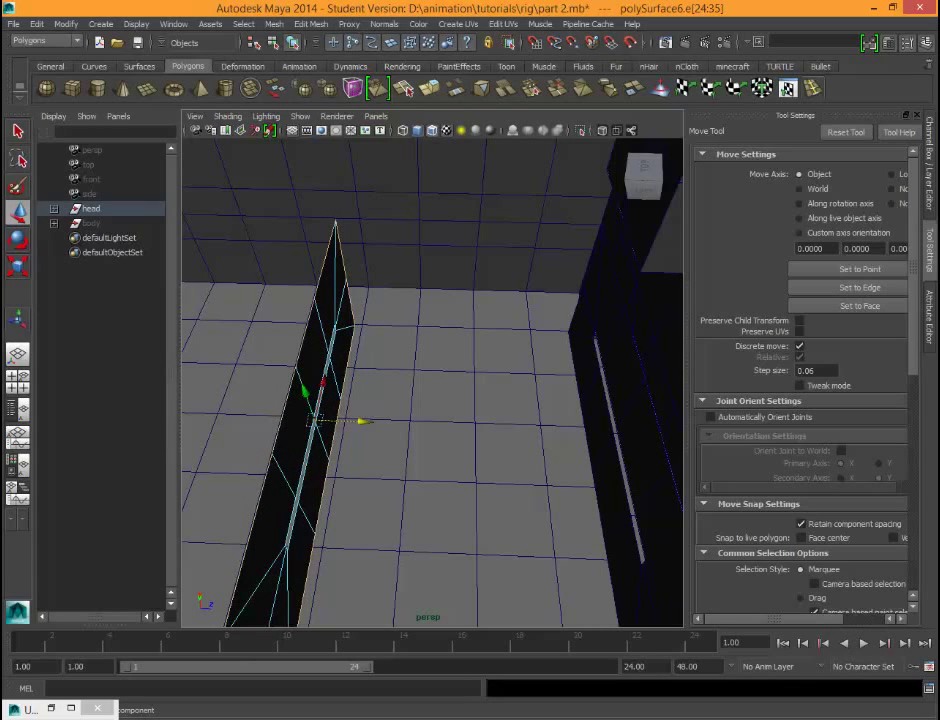
Step: Extrude the back plate's border edges, move them forward to the inner mouth surround, and return to object mode
{"action": "right_click", "coordinate": [435, 88]}
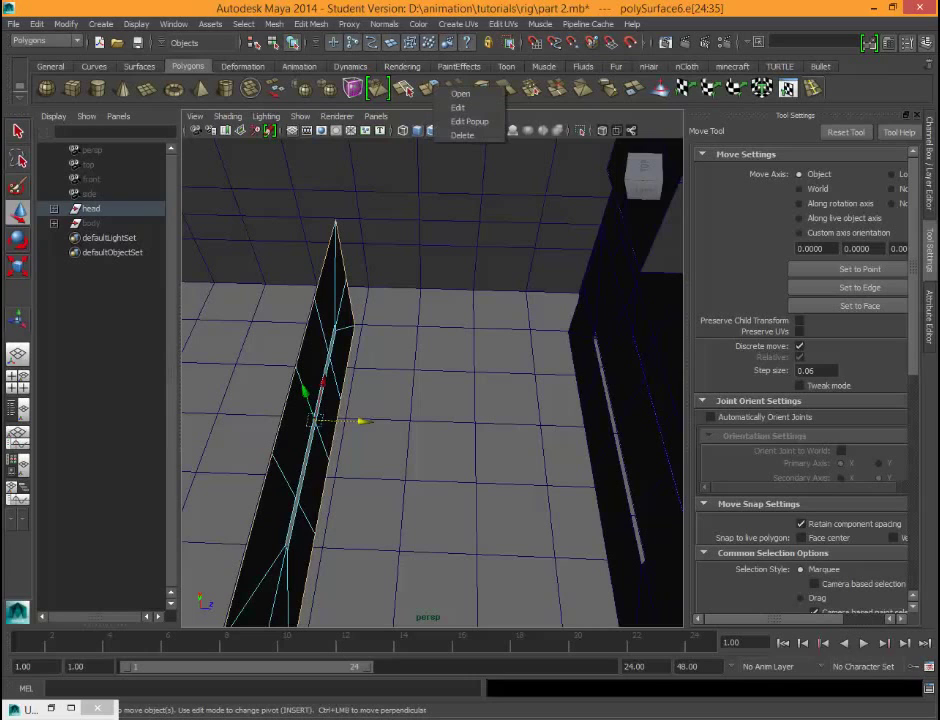
{"action": "right_click", "coordinate": [295, 398]}
{"action": "right_click", "coordinate": [288, 400], "text": "shift"}
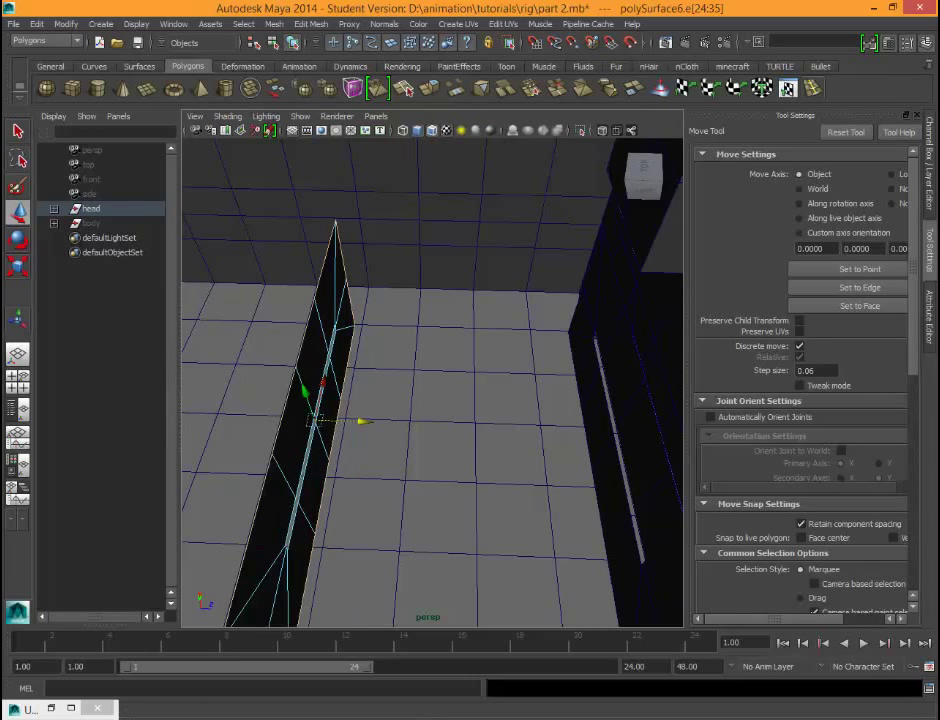
{"action": "left_click", "coordinate": [429, 88]}
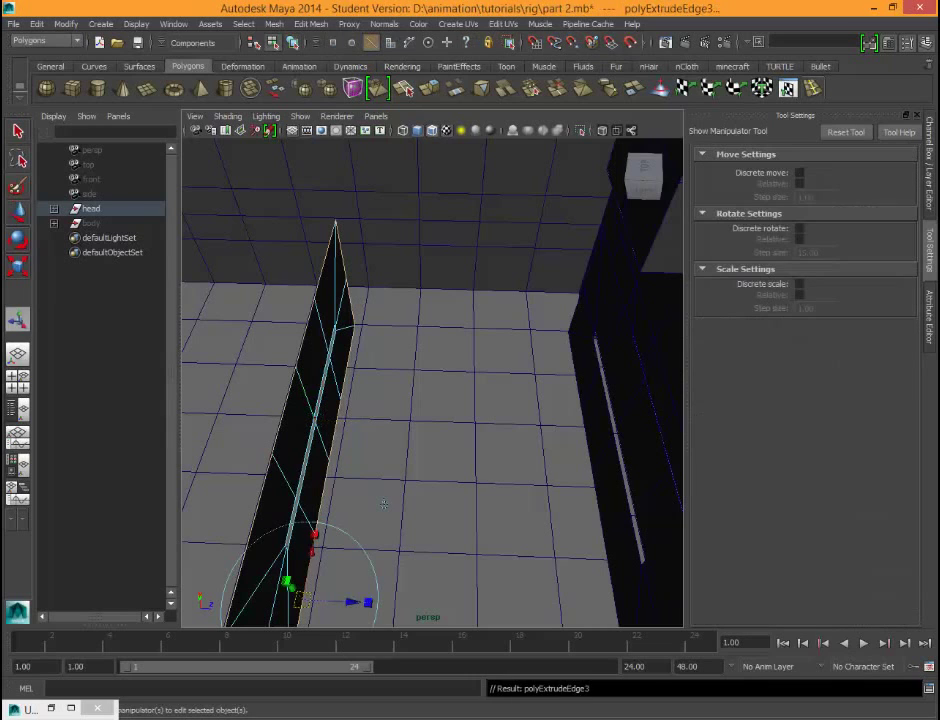
{"action": "key", "text": "w"}
{"action": "left_click_drag", "start_coordinate": [365, 421], "coordinate": [660, 435]}
{"action": "right_click_drag", "start_coordinate": [457, 390], "coordinate": [520, 373]}
Step: Select the extruded mouth box with the inner surround plate, try moving them sideways, and undo that move
{"action": "left_click_drag", "start_coordinate": [500, 410], "coordinate": [235, 264], "text": "alt"}
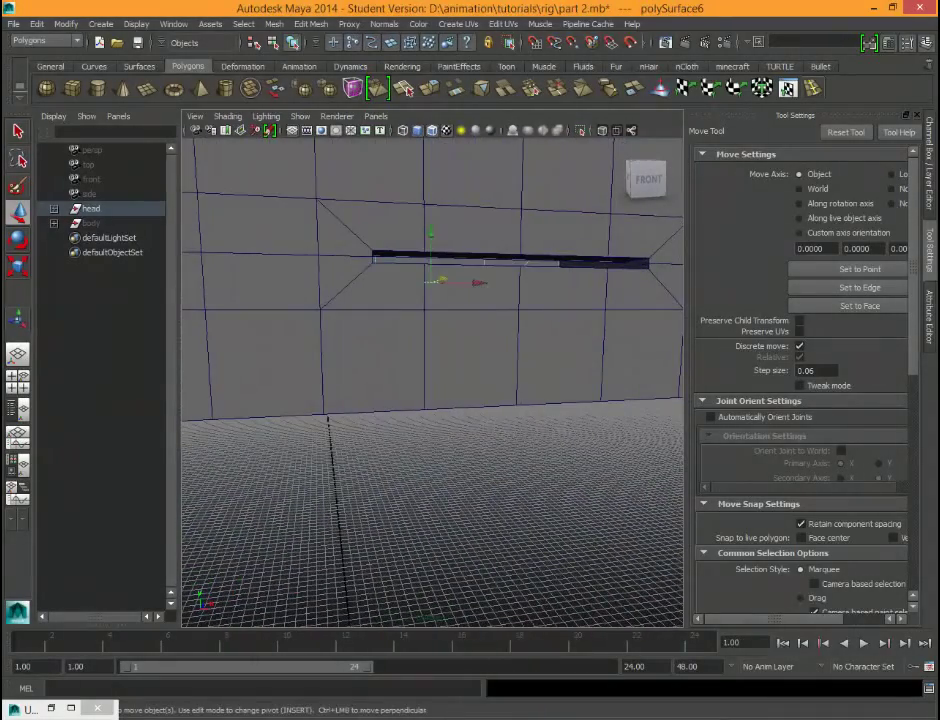
{"action": "left_click", "coordinate": [430, 280]}
{"action": "left_click", "coordinate": [525, 262], "text": "shift"}
{"action": "left_click_drag", "start_coordinate": [520, 290], "coordinate": [340, 330], "text": "alt"}
{"action": "scroll", "coordinate": [432, 382], "scroll_direction": "down", "scroll_amount": 10}
{"action": "left_click_drag", "start_coordinate": [347, 250], "coordinate": [578, 522]}
{"action": "left_click_drag", "start_coordinate": [560, 490], "coordinate": [375, 390], "text": "alt"}
{"action": "left_click", "coordinate": [415, 325], "text": "shift"}
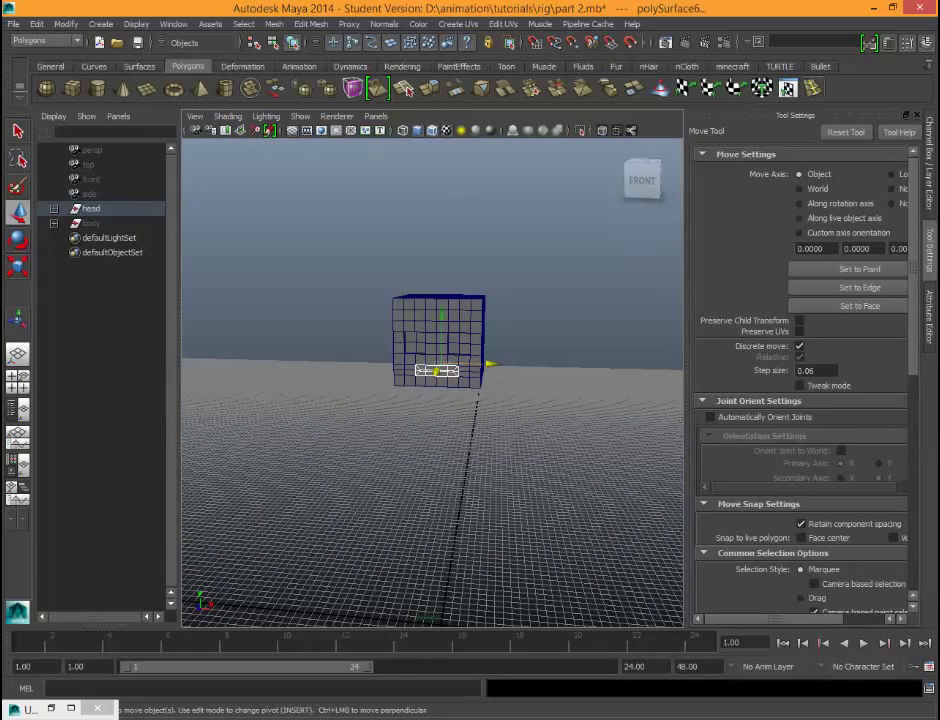
{"action": "left_click_drag", "start_coordinate": [490, 364], "coordinate": [456, 364]}
{"action": "key", "text": "ctrl+z"}
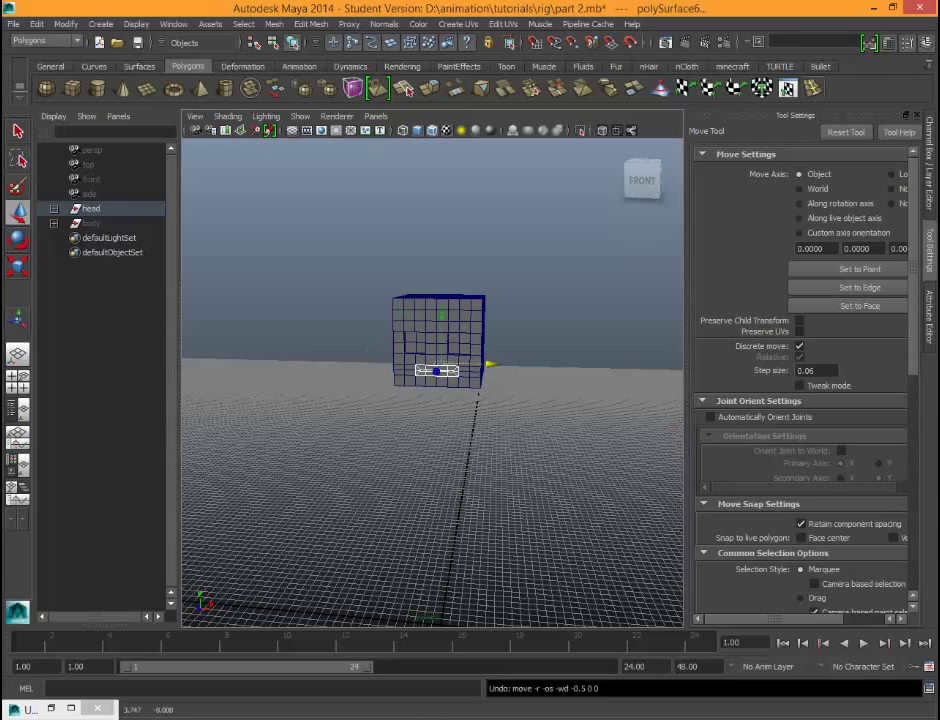
Step: Add the slit's wall piece to the selection and move all inner mouth pieces sideways out of the head
{"action": "key", "text": "f"}
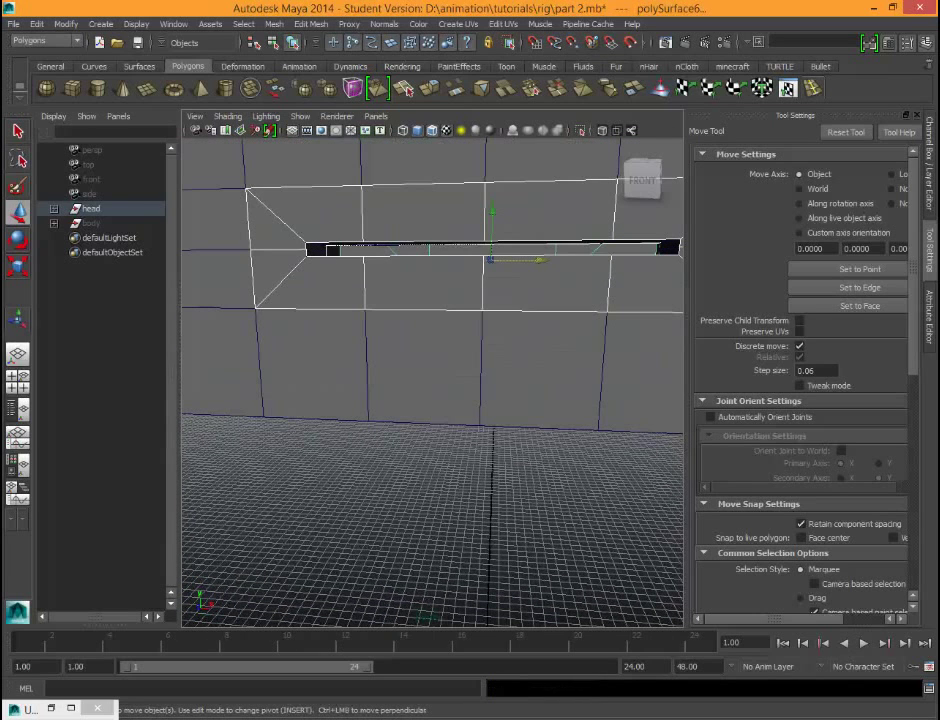
{"action": "left_click", "coordinate": [317, 249], "text": "shift"}
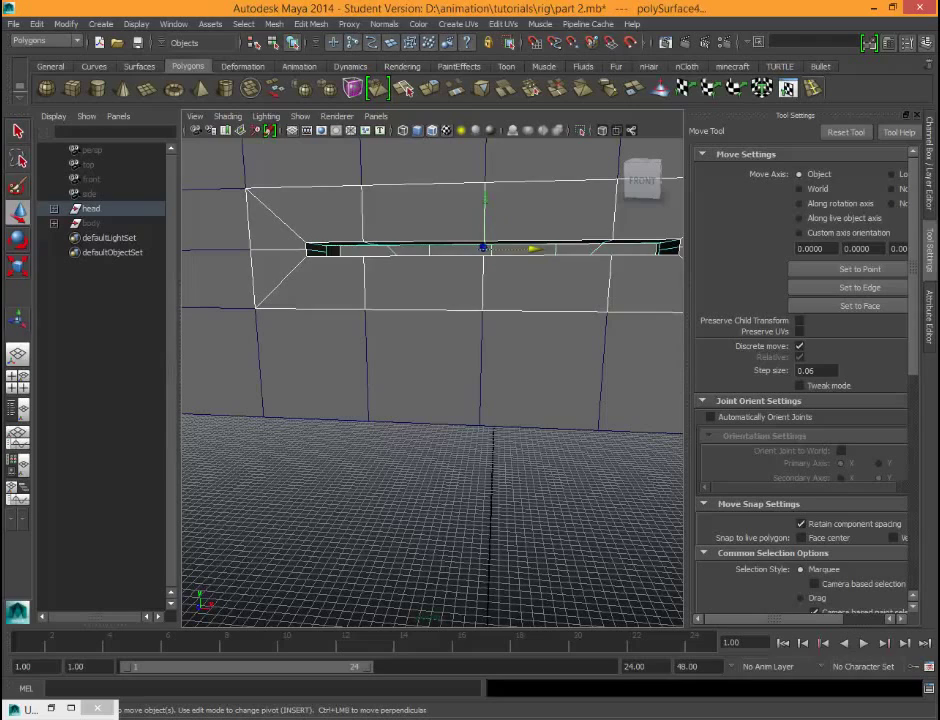
{"action": "left_click", "coordinate": [335, 281], "text": "shift"}
{"action": "scroll", "coordinate": [433, 382], "scroll_direction": "down", "scroll_amount": 8}
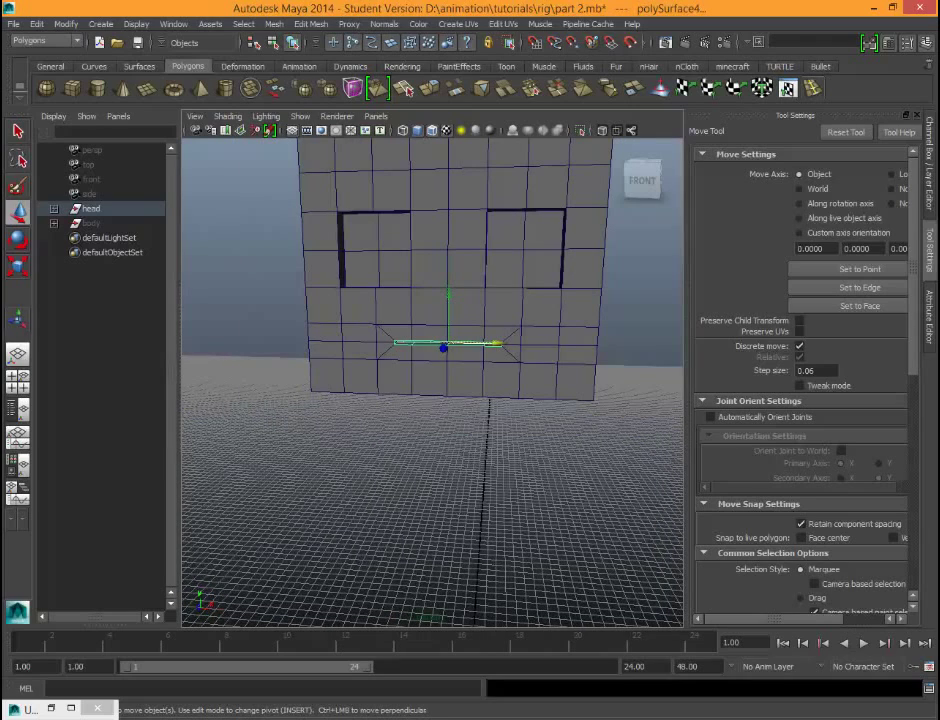
{"action": "left_click_drag", "start_coordinate": [495, 343], "coordinate": [215, 337]}
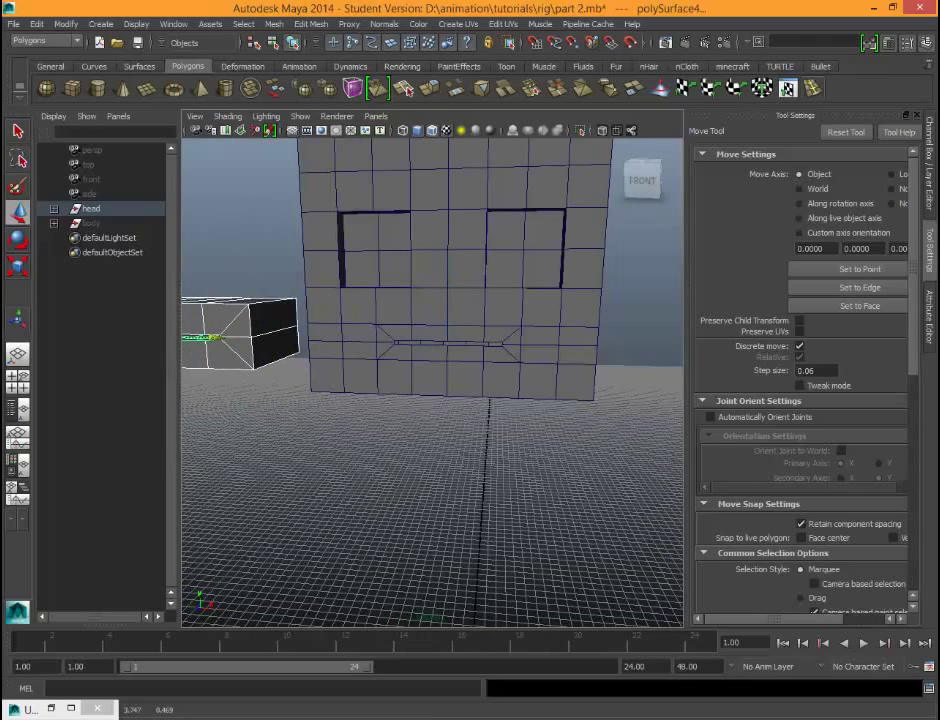
Step: Frame the offset mouth pieces and select the front surround plate together with the slit's wall piece
{"action": "key", "text": "f"}
{"action": "left_click_drag", "start_coordinate": [470, 370], "coordinate": [550, 385], "text": "alt"}
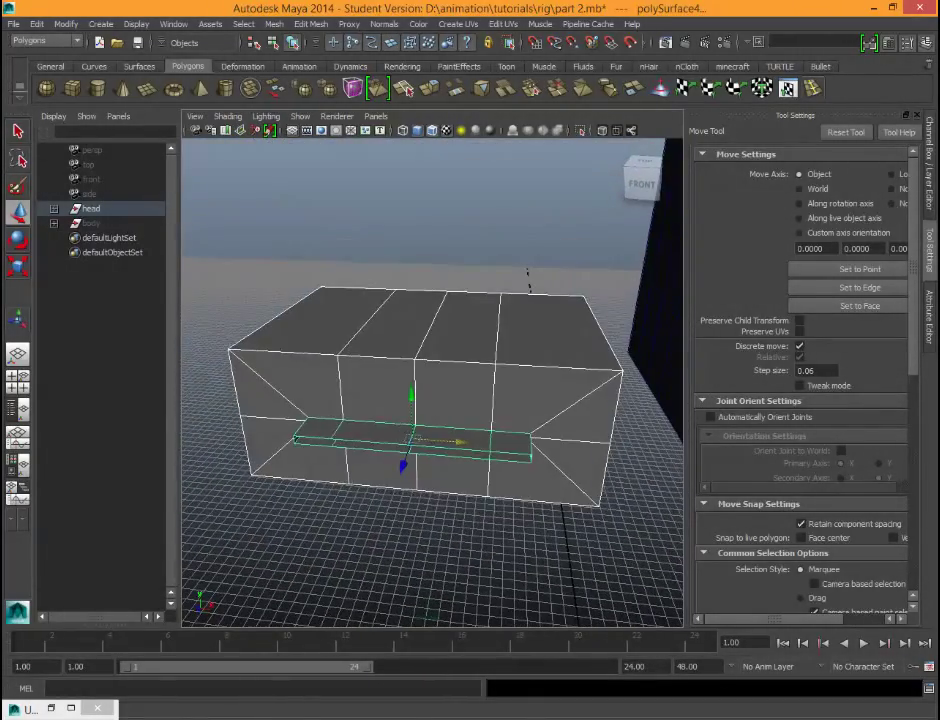
{"action": "left_click", "coordinate": [460, 325]}
{"action": "left_click_drag", "start_coordinate": [460, 330], "coordinate": [452, 365], "text": "alt"}
{"action": "left_click", "coordinate": [430, 410]}
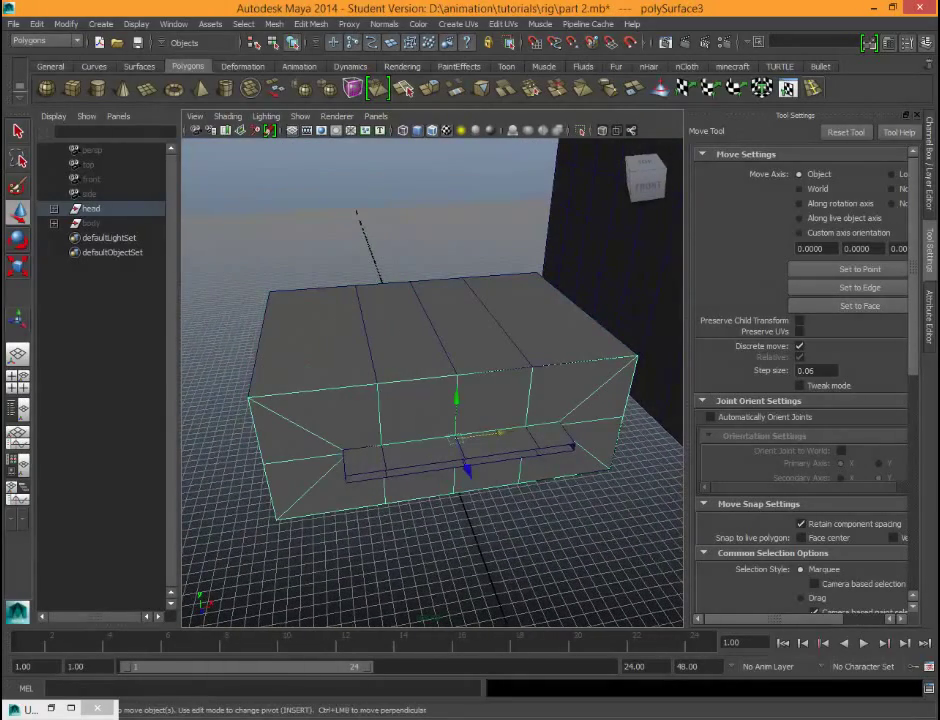
{"action": "left_click", "coordinate": [455, 462]}
Step: Combine the front surround plate and the slit's wall piece into one mesh
{"action": "right_click", "coordinate": [557, 416]}
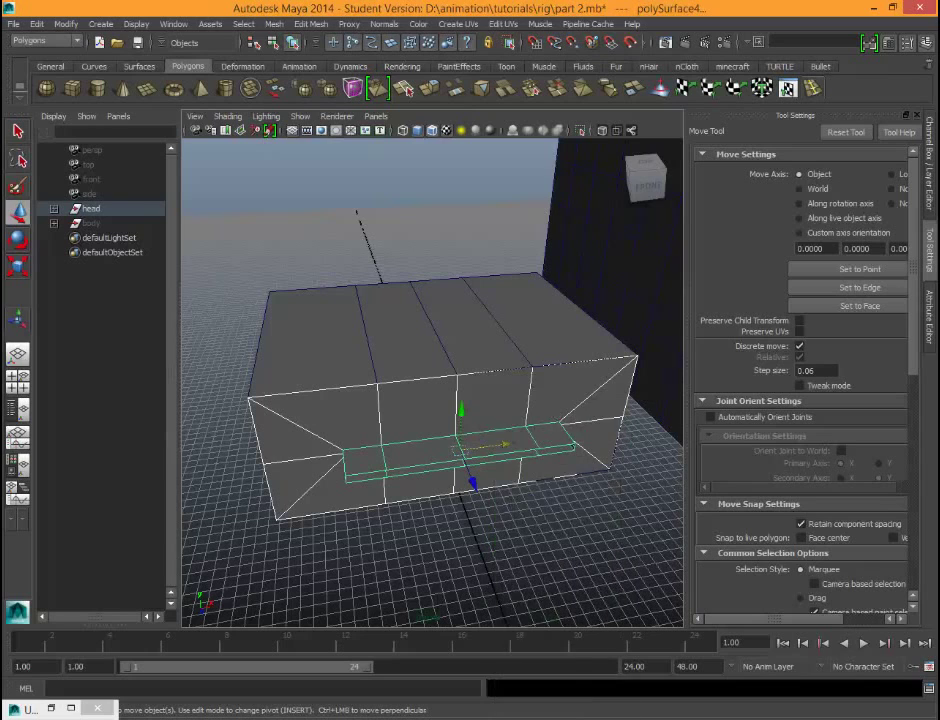
{"action": "right_click", "coordinate": [519, 415]}
{"action": "mouse_move", "coordinate": [519, 415]}
{"action": "right_mouse_down"}
{"action": "mouse_move", "coordinate": [519, 631]}
{"action": "mouse_move", "coordinate": [519, 415]}
{"action": "right_mouse_up"}
{"action": "right_click", "coordinate": [502, 384]}
{"action": "right_click", "coordinate": [502, 384]}
{"action": "key", "text": "Escape"}
{"action": "right_click", "coordinate": [502, 384], "text": "shift"}
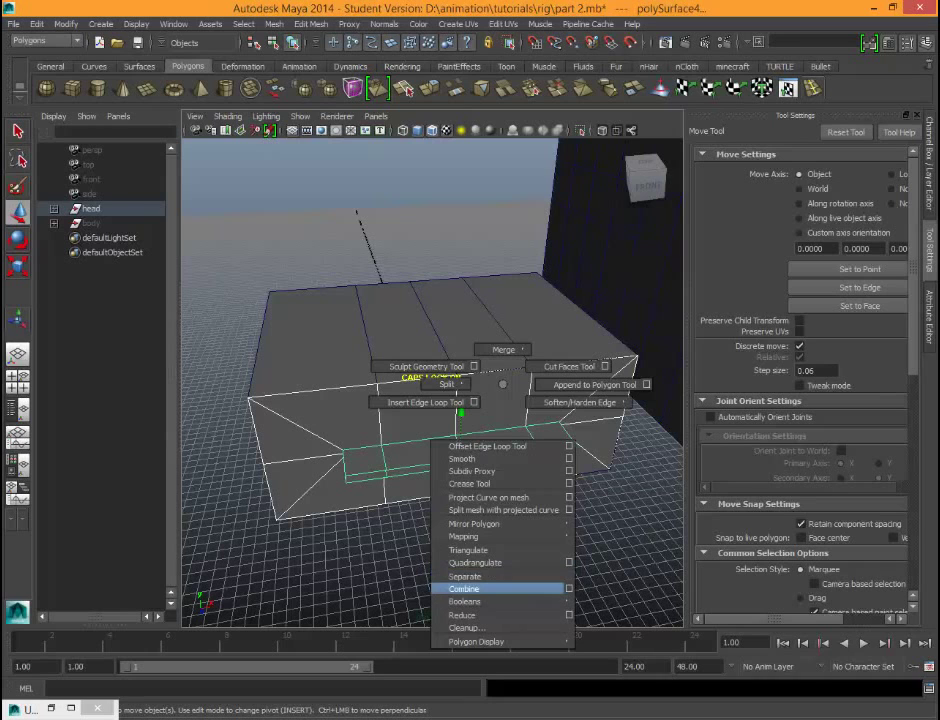
{"action": "left_click", "coordinate": [470, 589]}
{"action": "left_click", "coordinate": [470, 589]}
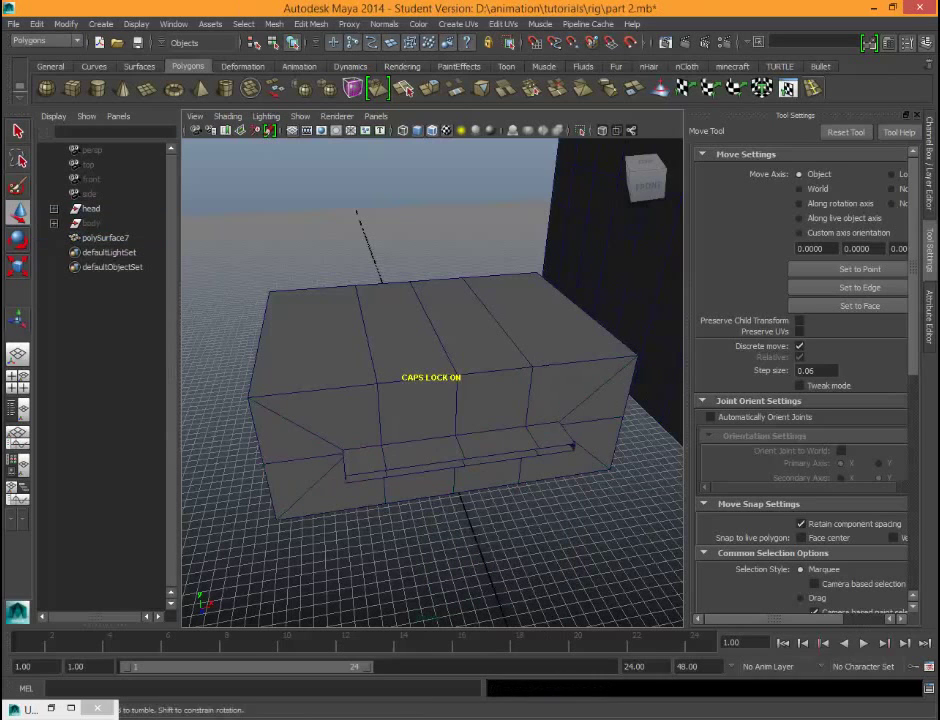
Step: Check which mouth pieces are joined by selecting the combined front piece, the mouth box and the head group's contents in turn
{"action": "left_click_drag", "start_coordinate": [470, 580], "coordinate": [400, 535], "text": "alt"}
{"action": "left_click", "coordinate": [405, 460]}
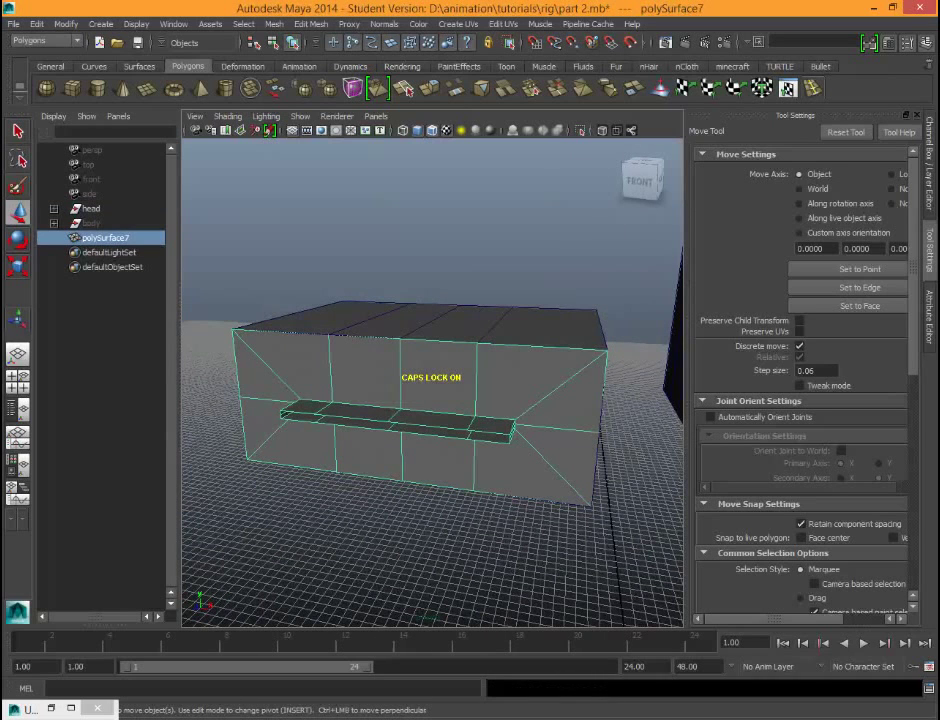
{"action": "left_click", "coordinate": [440, 322]}
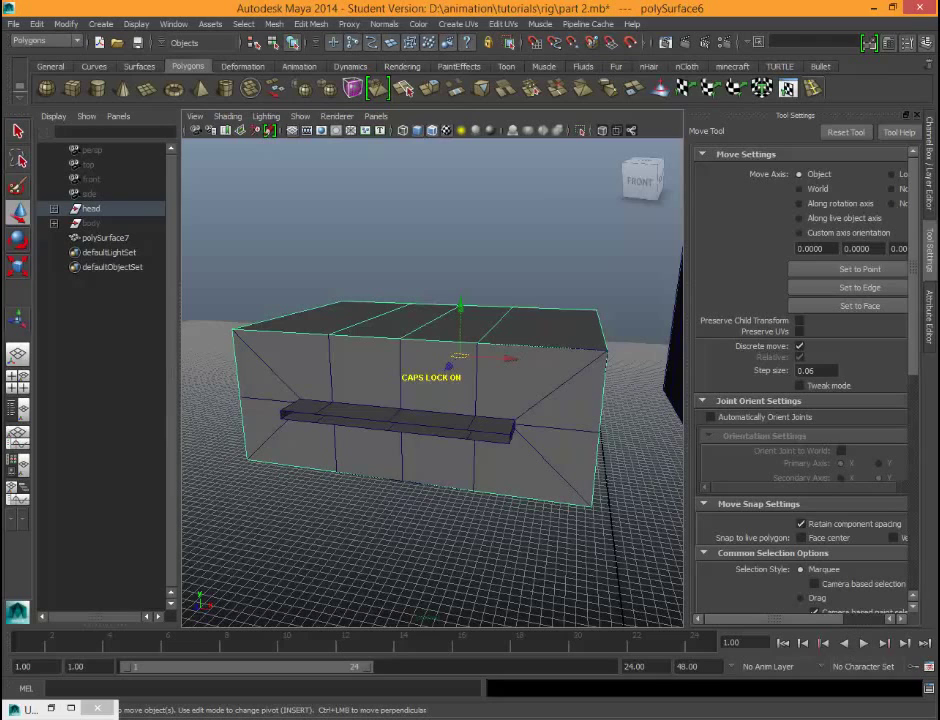
{"action": "left_click", "coordinate": [54, 209]}
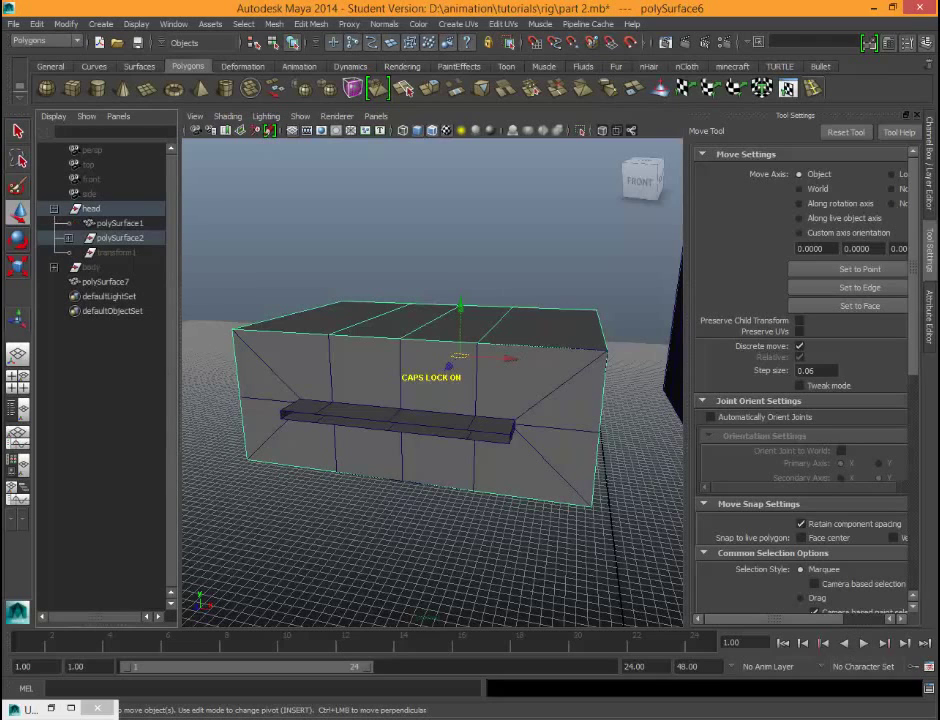
{"action": "left_click", "coordinate": [119, 223]}
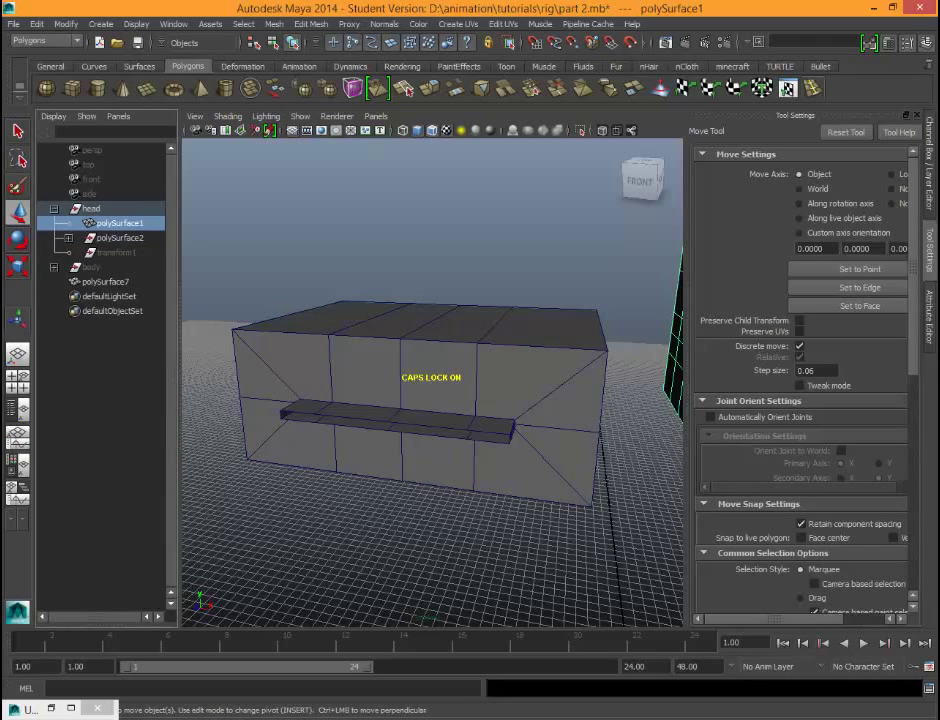
{"action": "left_click", "coordinate": [54, 209]}
{"action": "left_click_drag", "start_coordinate": [390, 340], "coordinate": [462, 394], "text": "alt"}
{"action": "left_click", "coordinate": [450, 340]}
{"action": "left_click", "coordinate": [450, 408]}
{"action": "left_click", "coordinate": [450, 340]}
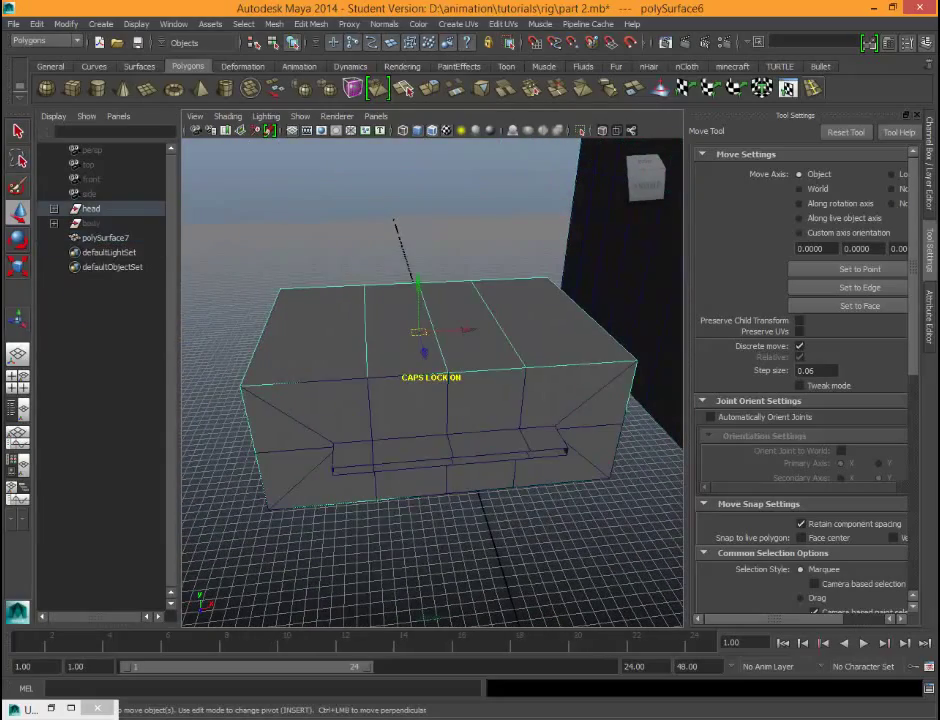
{"action": "left_click", "coordinate": [450, 408], "text": "shift"}
{"action": "left_click", "coordinate": [450, 340]}
{"action": "left_click_drag", "start_coordinate": [450, 370], "coordinate": [455, 320], "text": "alt"}
{"action": "left_click_drag", "start_coordinate": [460, 362], "coordinate": [463, 362]}
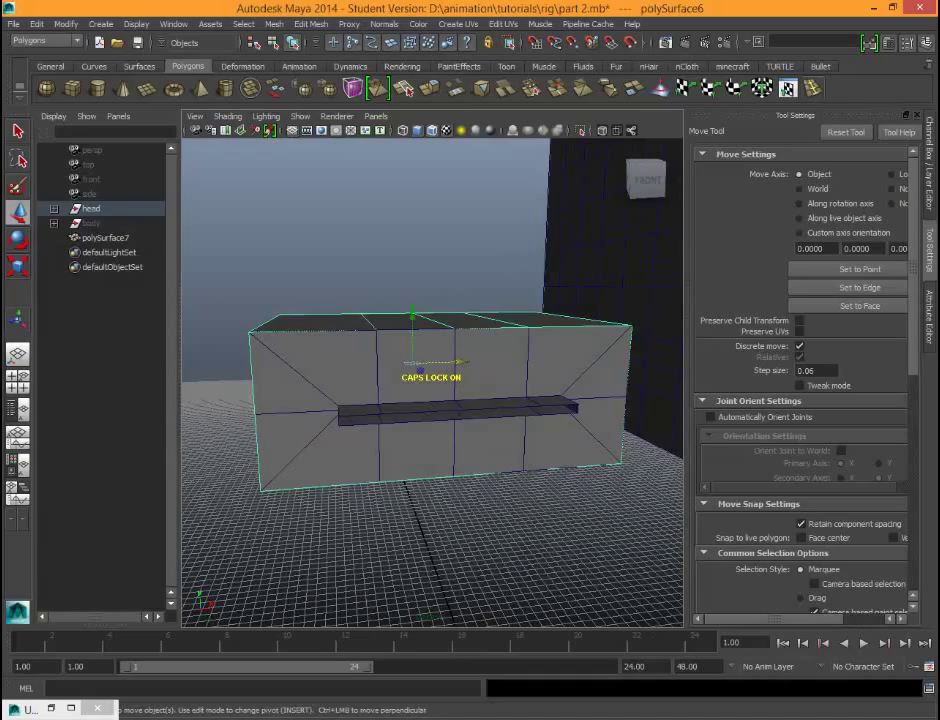
{"action": "left_click", "coordinate": [500, 375]}
Step: Try to collapse all vertices of the combined front piece and inspect the shelf's Collapse command in the Shelf Editor
{"action": "left_click_drag", "start_coordinate": [560, 290], "coordinate": [500, 400], "text": "alt"}
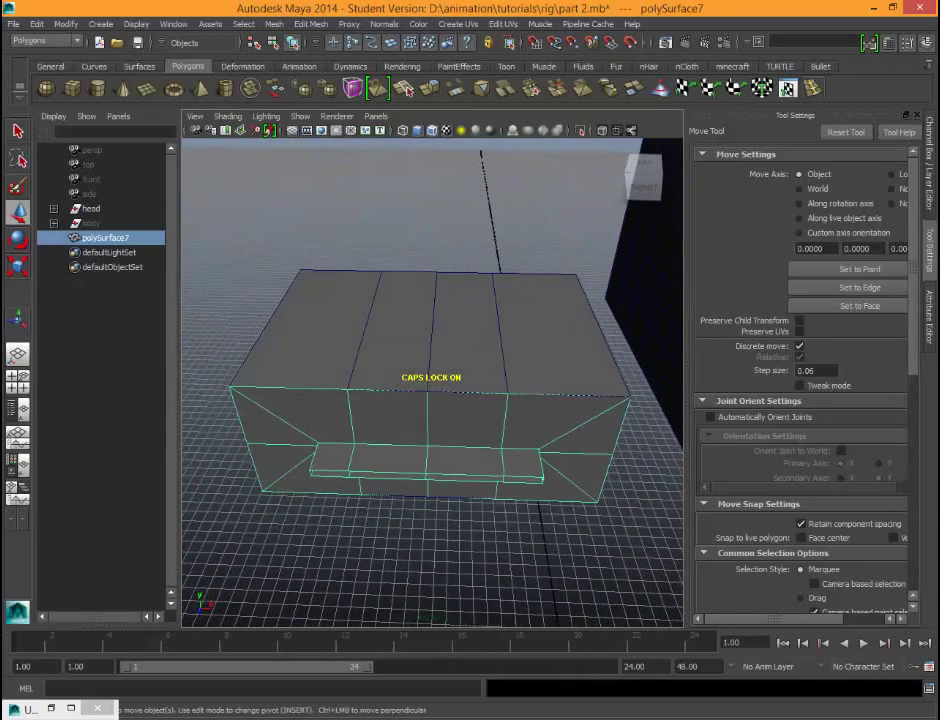
{"action": "right_click_drag", "start_coordinate": [492, 416], "coordinate": [440, 416]}
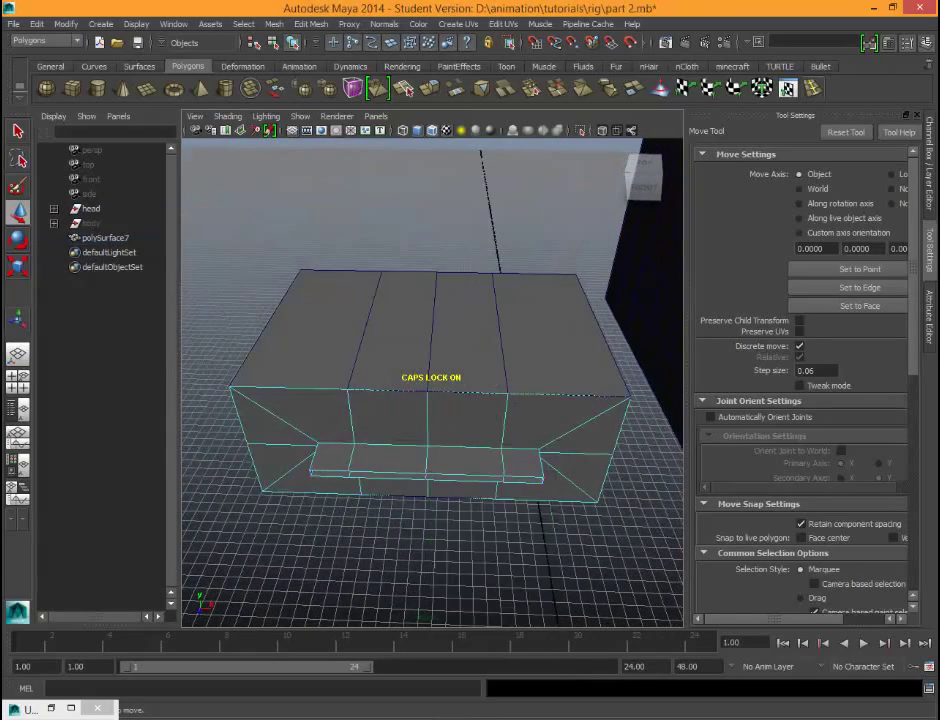
{"action": "left_click_drag", "start_coordinate": [440, 416], "coordinate": [445, 400], "text": "alt"}
{"action": "left_click_drag", "start_coordinate": [210, 313], "coordinate": [671, 595]}
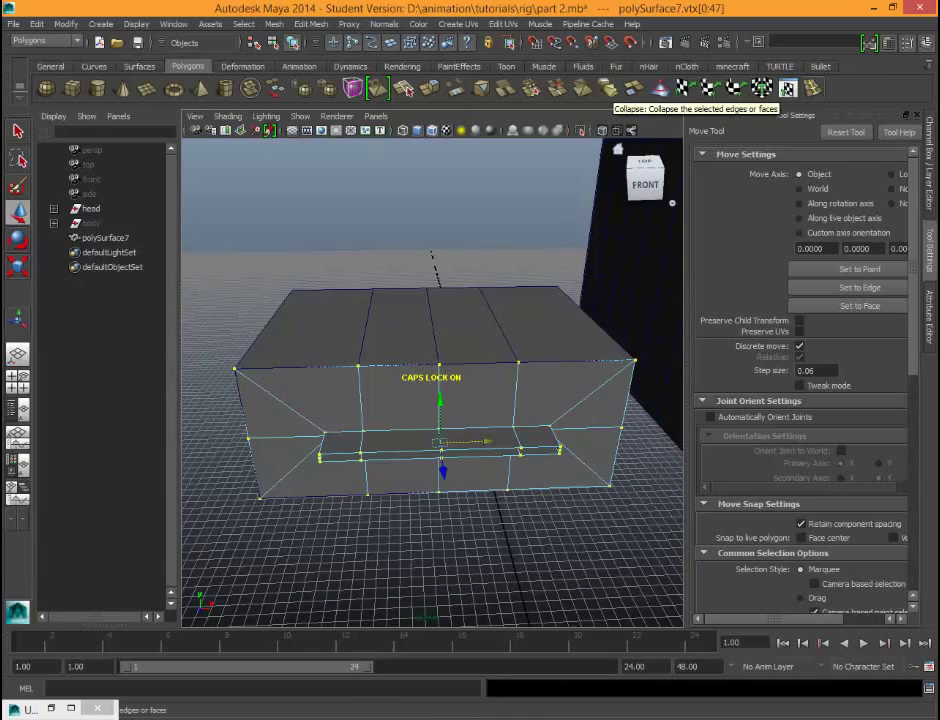
{"action": "left_click", "coordinate": [608, 88]}
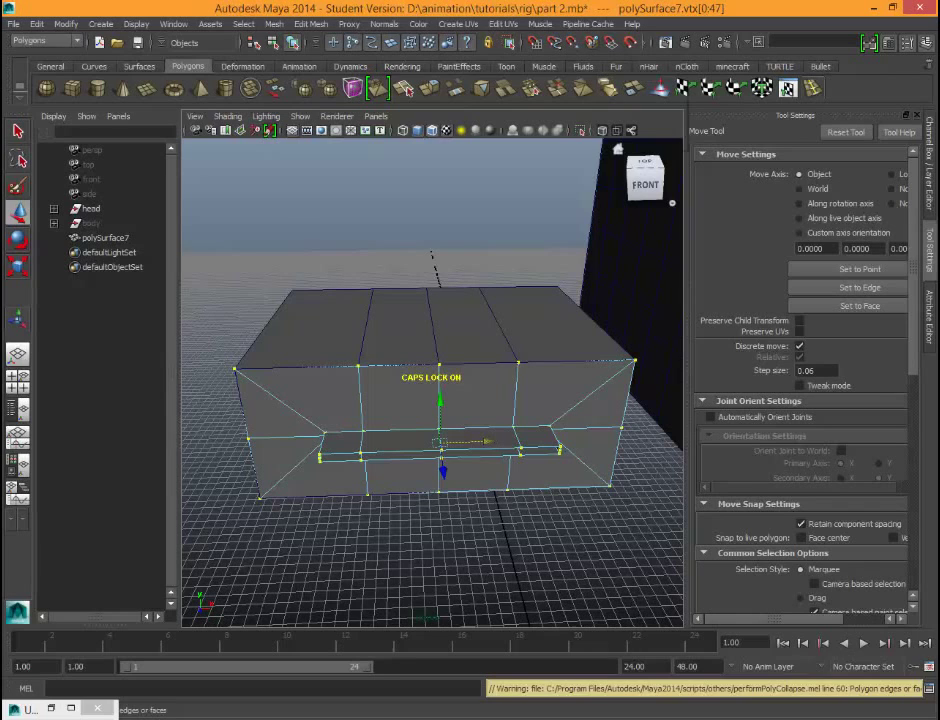
{"action": "right_click", "coordinate": [608, 89]}
{"action": "left_click", "coordinate": [608, 89]}
{"action": "left_click", "coordinate": [608, 88]}
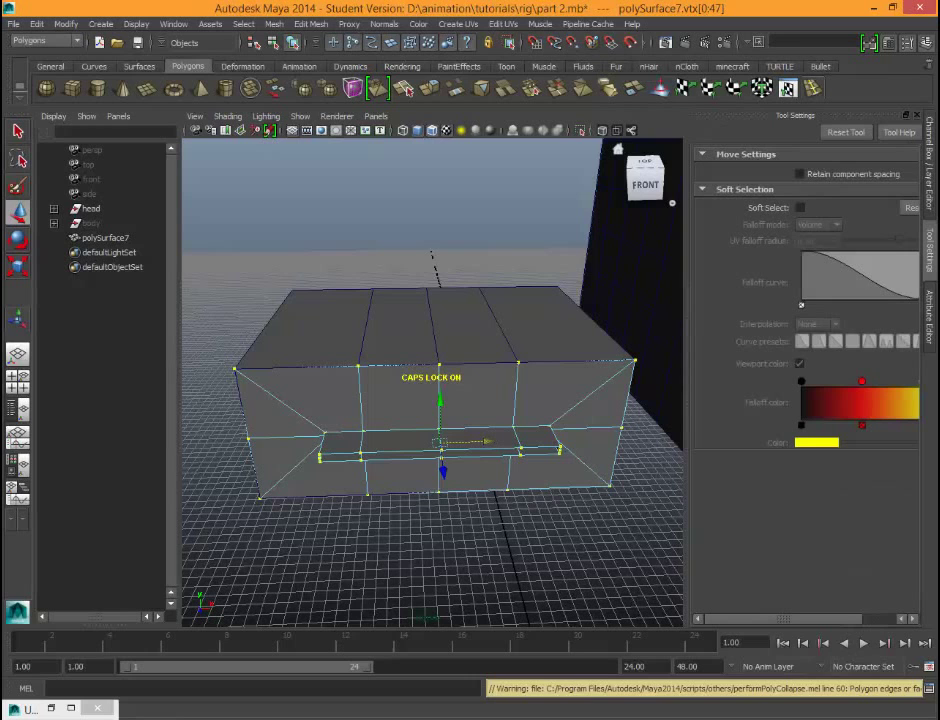
{"action": "right_click", "coordinate": [608, 89]}
{"action": "left_click", "coordinate": [626, 112]}
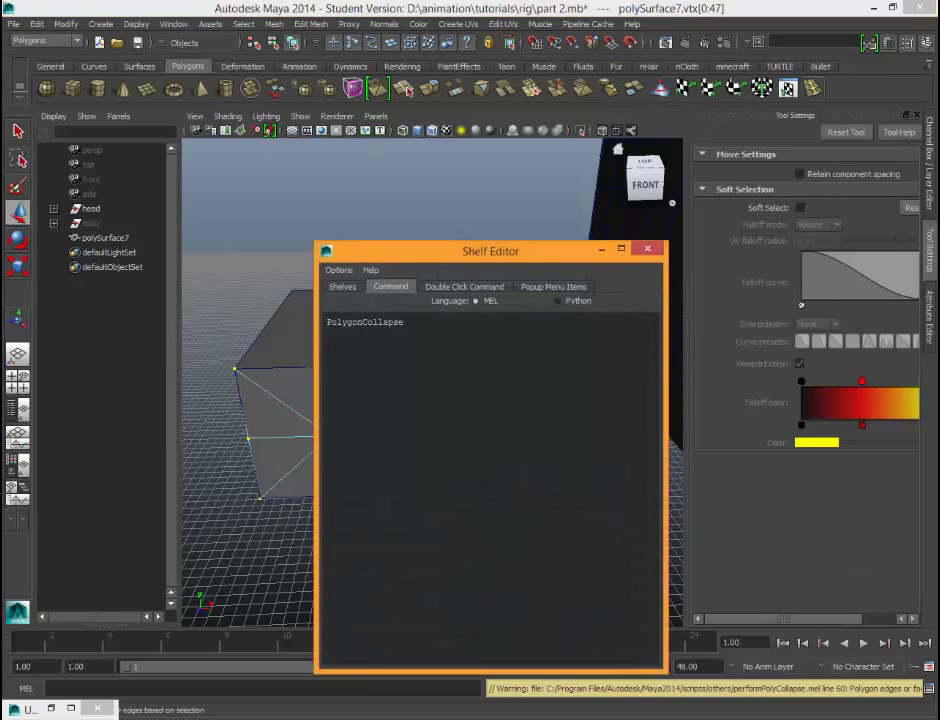
{"action": "left_click", "coordinate": [648, 249]}
Step: Merge the selected vertices of the combined front piece, then view the Merge Vertices options and close them
{"action": "left_click", "coordinate": [930, 165]}
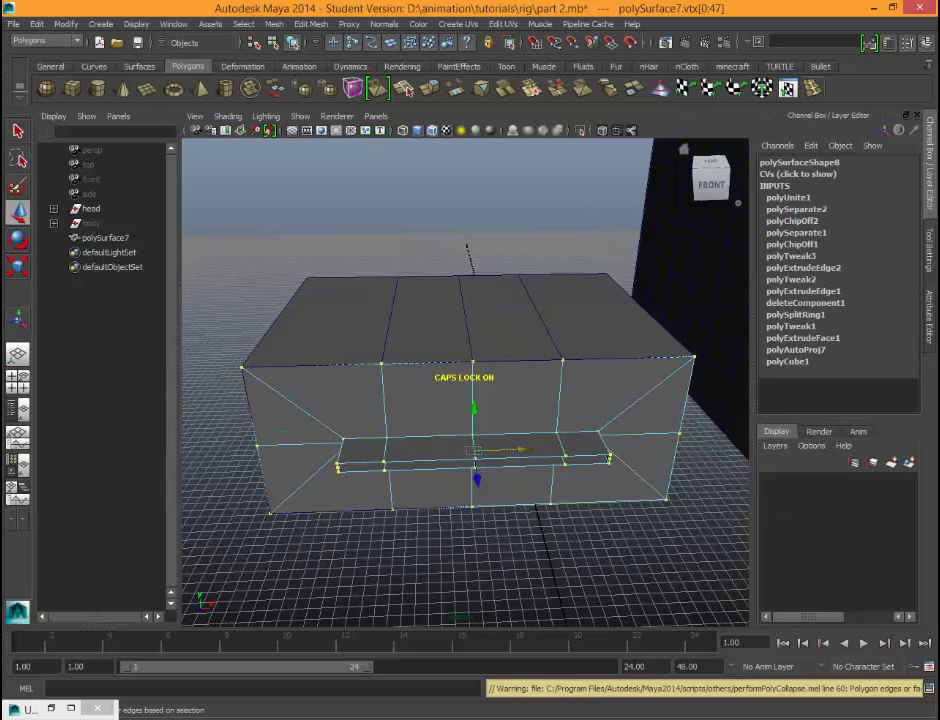
{"action": "left_click", "coordinate": [530, 88]}
{"action": "double_click", "coordinate": [530, 88]}
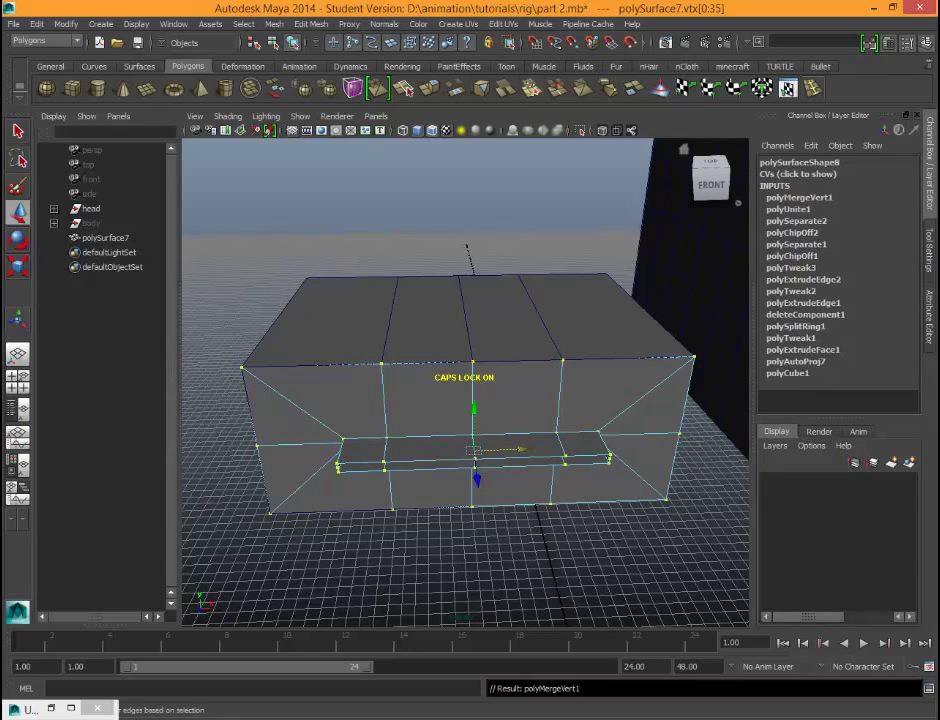
{"action": "left_click", "coordinate": [404, 335]}
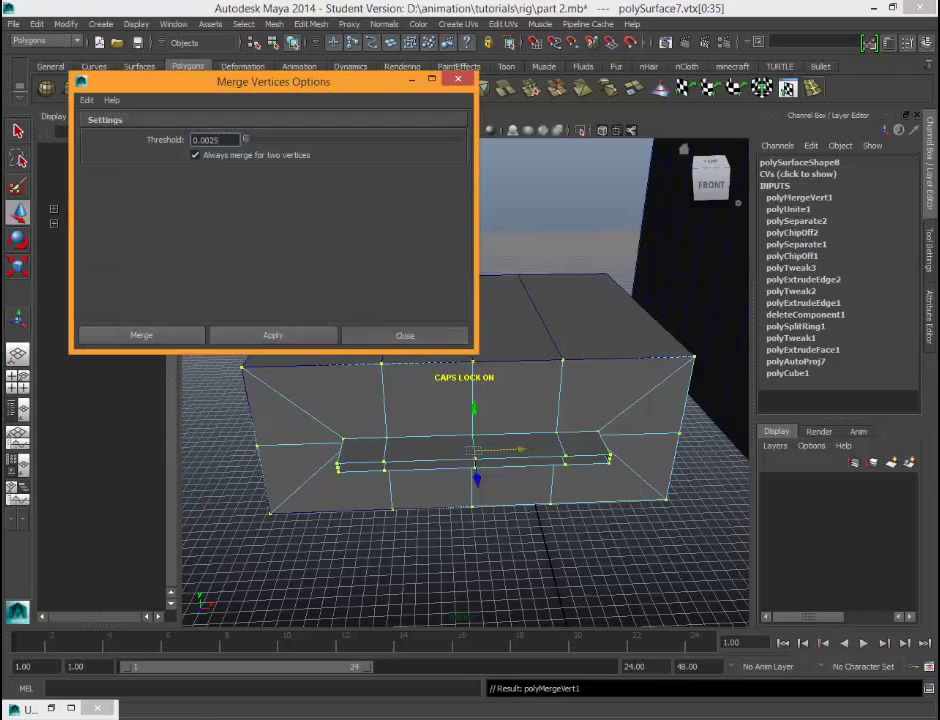
Step: Undo the vertex merge and the preceding selections, going back to just after the front pieces were combined
{"action": "key", "text": "ctrl+z"}
{"action": "key", "text": "ctrl+z"}
{"action": "key", "text": "ctrl+z"}
{"action": "key", "text": "ctrl+z"}
{"action": "key", "text": "ctrl+z"}
{"action": "key", "text": "ctrl+z"}
{"action": "key", "text": "ctrl+z"}
{"action": "key", "text": "ctrl+z"}
{"action": "key", "text": "ctrl+z"}
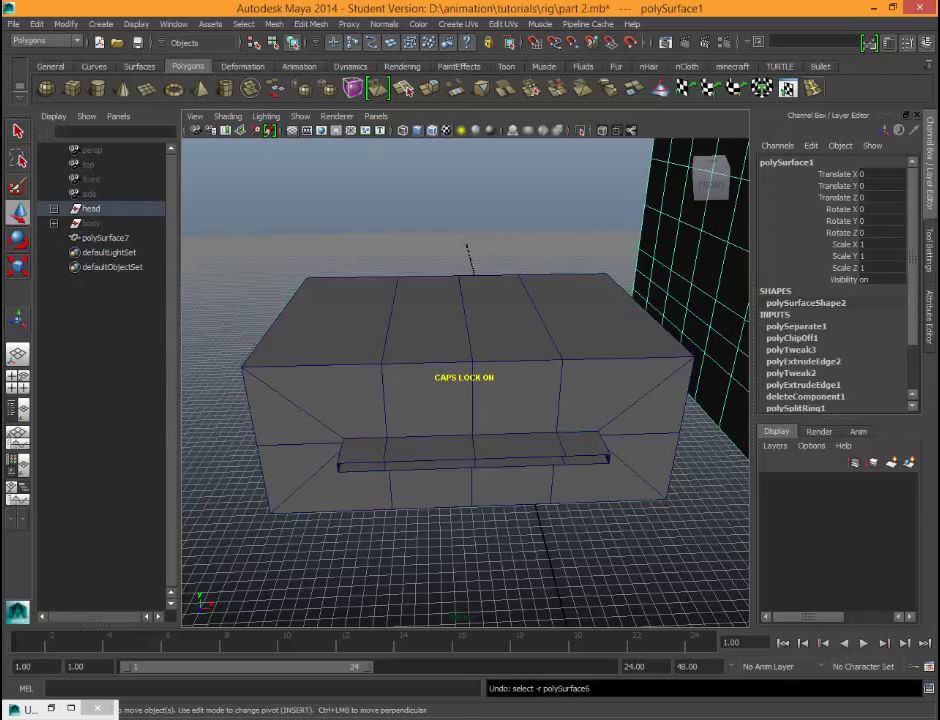
{"action": "key", "text": "ctrl+z"}
{"action": "key", "text": "ctrl+z"}
{"action": "key", "text": "ctrl+z"}
{"action": "key", "text": "ctrl+z"}
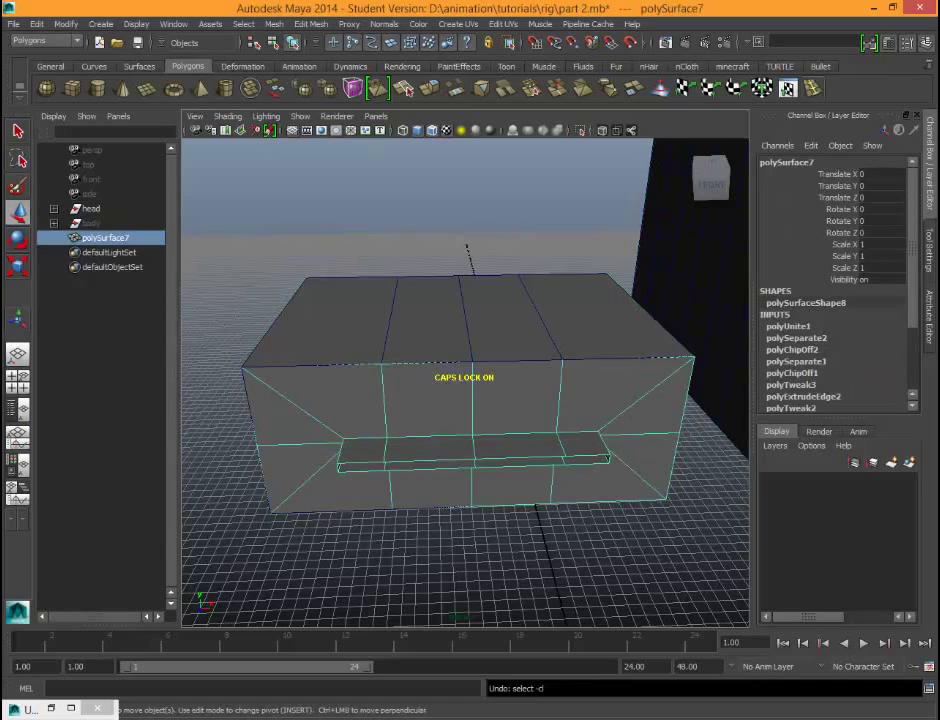
{"action": "key", "text": "ctrl+z"}
{"action": "key", "text": "ctrl+y"}
Step: Select all vertices of the combined surround and slit piece, merge them, and clear the selection
{"action": "left_click", "coordinate": [540, 220]}
{"action": "left_click", "coordinate": [510, 400]}
{"action": "left_click", "coordinate": [540, 220]}
{"action": "left_click", "coordinate": [420, 405]}
{"action": "right_click_drag", "start_coordinate": [415, 407], "coordinate": [360, 425]}
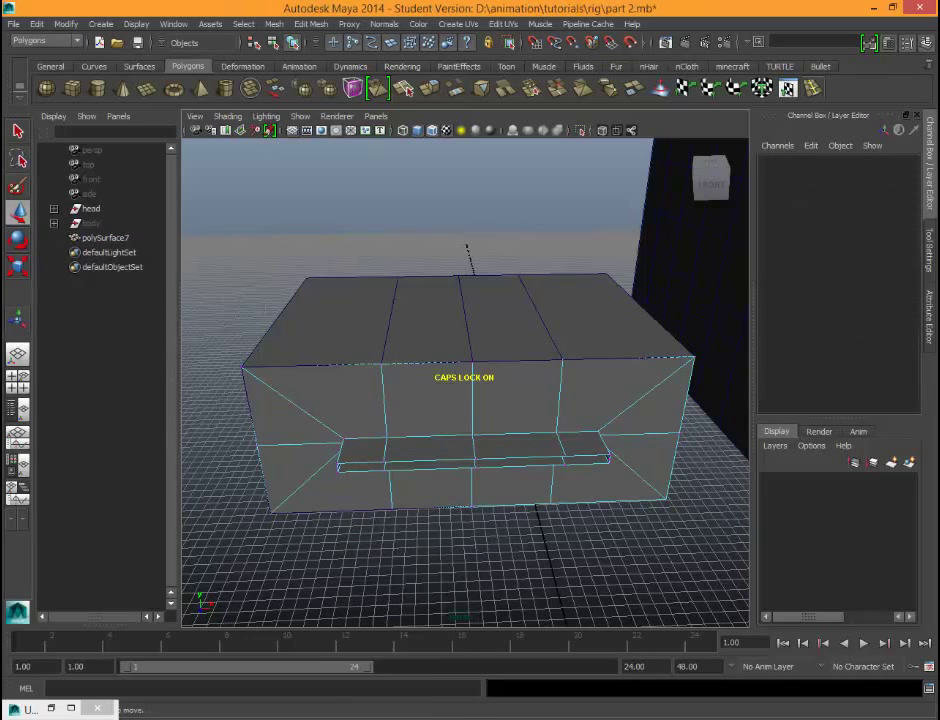
{"action": "left_click_drag", "start_coordinate": [214, 290], "coordinate": [740, 560]}
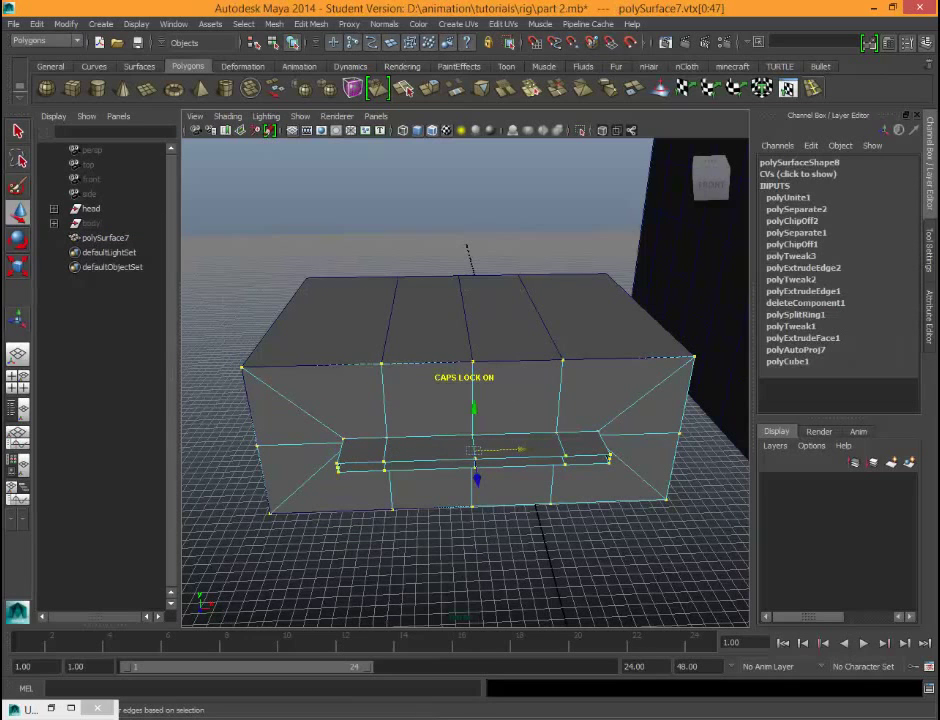
{"action": "left_click", "coordinate": [386, 61]}
{"action": "left_click", "coordinate": [580, 215]}
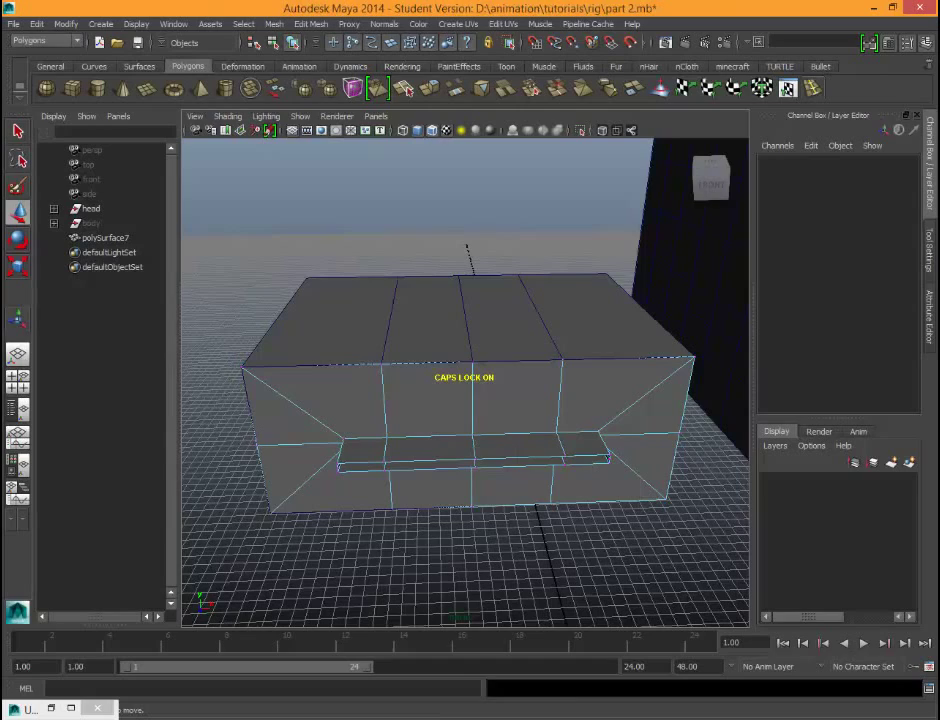
Step: Test a corner vertex of the slit on the merged front piece and undo the test change
{"action": "left_click_drag", "start_coordinate": [560, 440], "coordinate": [415, 420], "text": "alt"}
{"action": "left_click", "coordinate": [600, 400]}
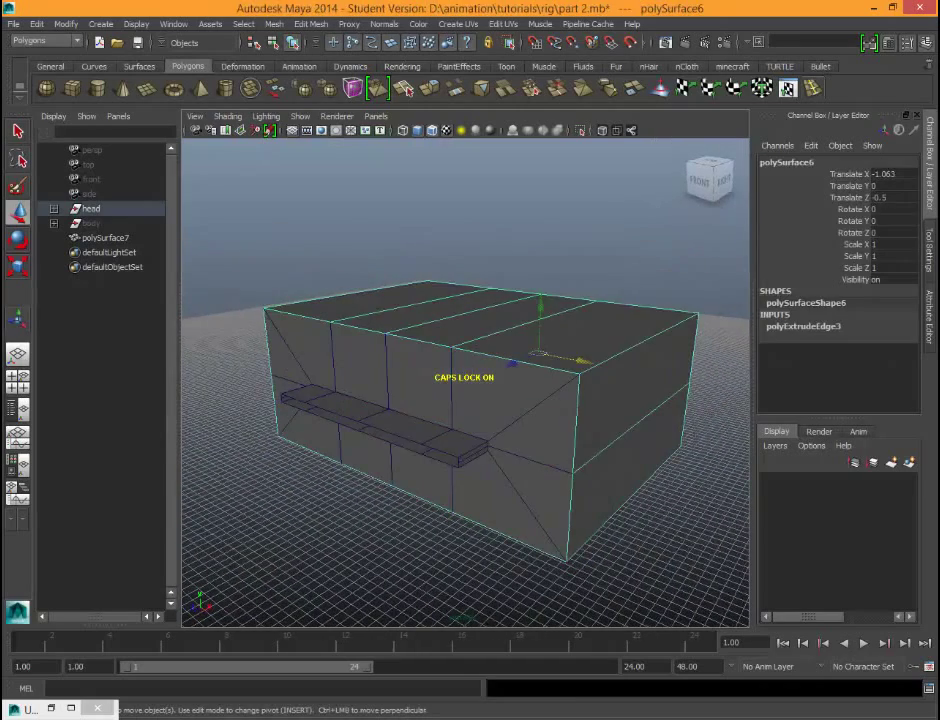
{"action": "scroll", "coordinate": [465, 382], "scroll_direction": "up", "scroll_amount": 5}
{"action": "scroll", "coordinate": [465, 382], "scroll_direction": "down", "scroll_amount": 5}
{"action": "left_click_drag", "start_coordinate": [465, 382], "coordinate": [435, 376], "text": "alt"}
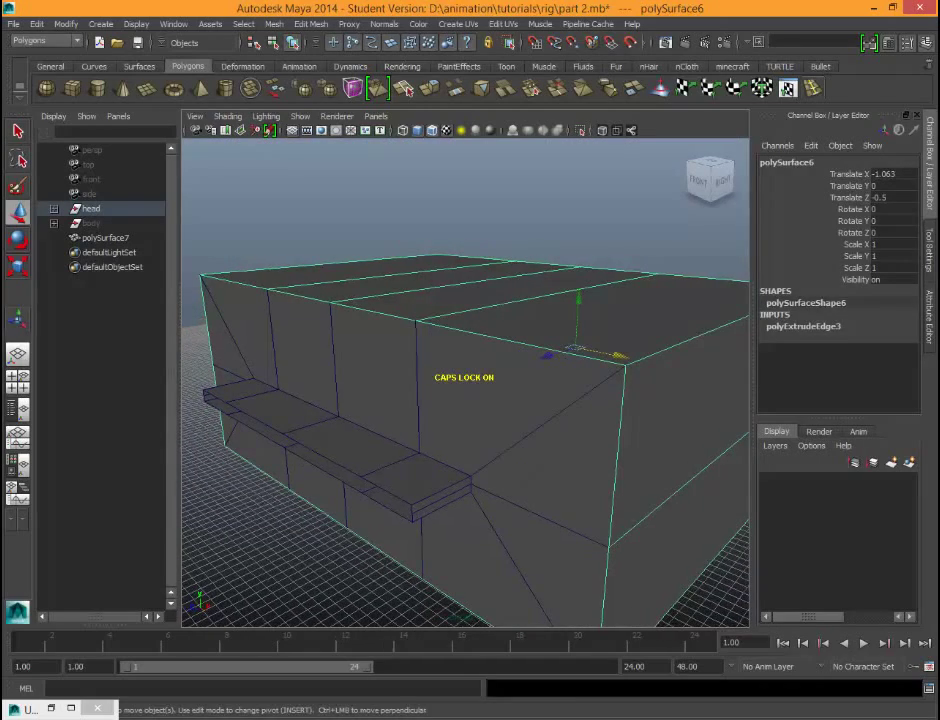
{"action": "left_click_drag", "start_coordinate": [465, 475], "coordinate": [480, 512]}
{"action": "right_click_drag", "start_coordinate": [462, 410], "coordinate": [392, 415]}
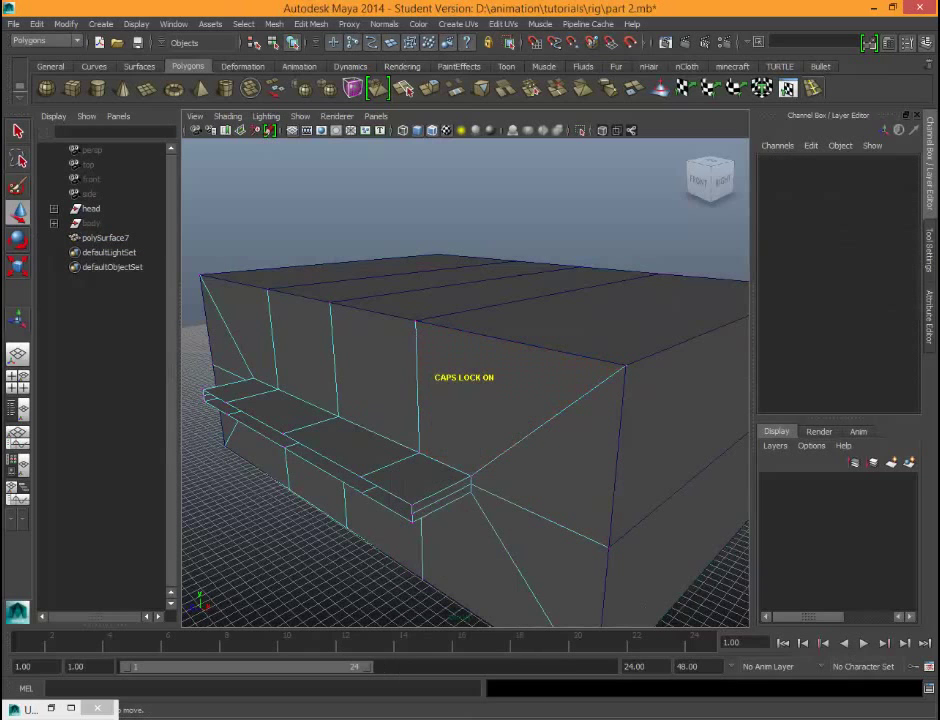
{"action": "left_click", "coordinate": [470, 483]}
{"action": "left_click_drag", "start_coordinate": [471, 441], "coordinate": [235, 560]}
{"action": "key", "text": "ctrl+z"}
Step: Select the slit's border edge loop at the back of the mouth box and scale it vertically until the gap closes
{"action": "left_click", "coordinate": [300, 540]}
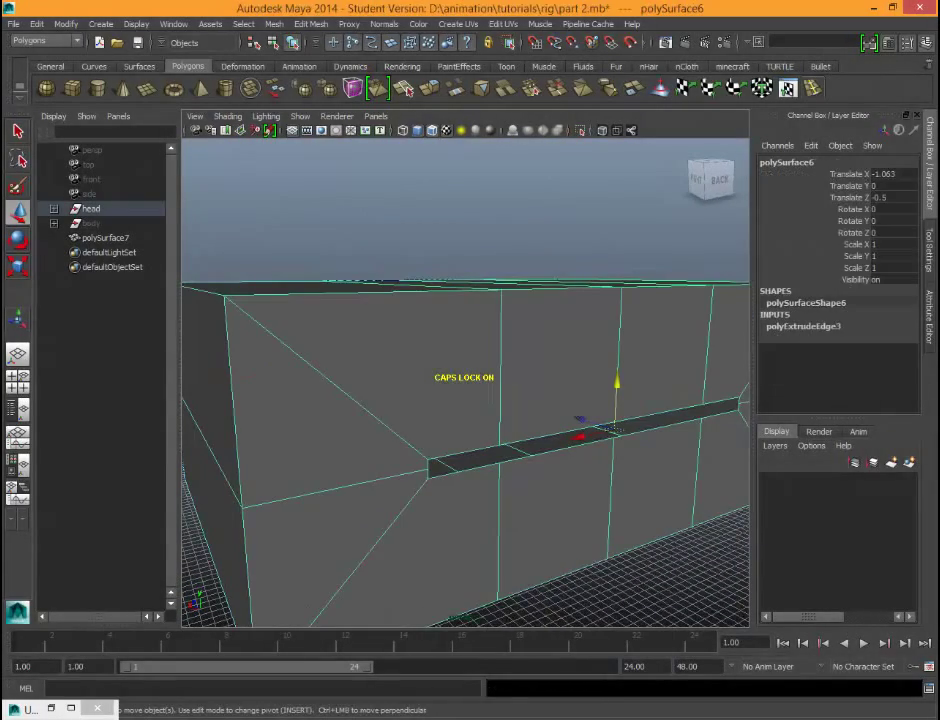
{"action": "right_click_drag", "start_coordinate": [422, 411], "coordinate": [418, 373]}
{"action": "left_click", "coordinate": [548, 436]}
{"action": "right_click_drag", "start_coordinate": [545, 437], "coordinate": [600, 458], "text": "ctrl"}
{"action": "right_click_drag", "start_coordinate": [529, 417], "coordinate": [529, 417]}
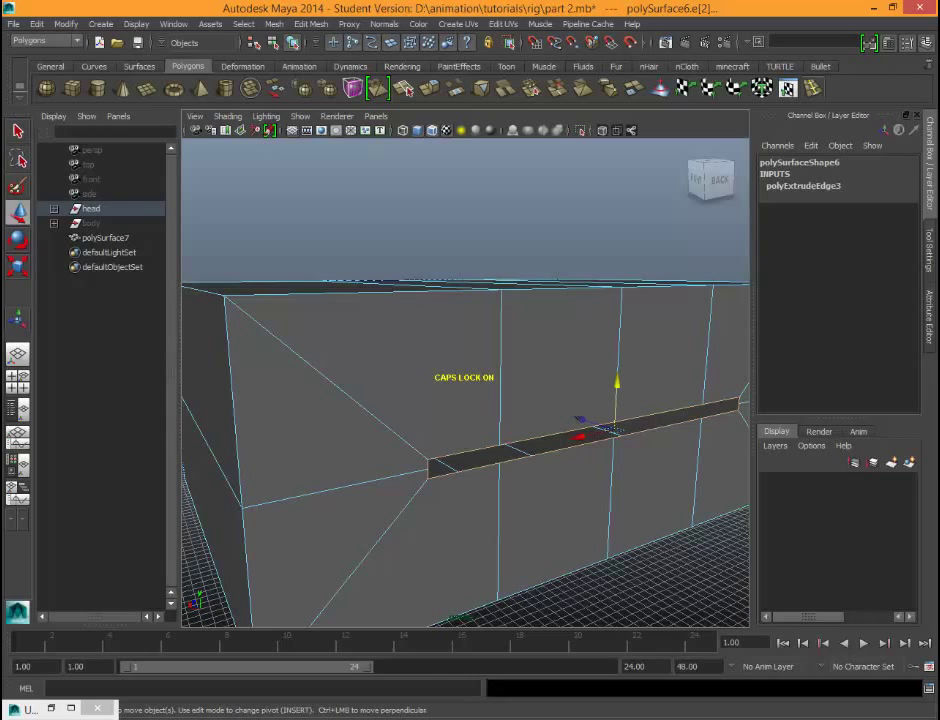
{"action": "key", "text": "r"}
{"action": "left_click_drag", "start_coordinate": [611, 492], "coordinate": [615, 432]}
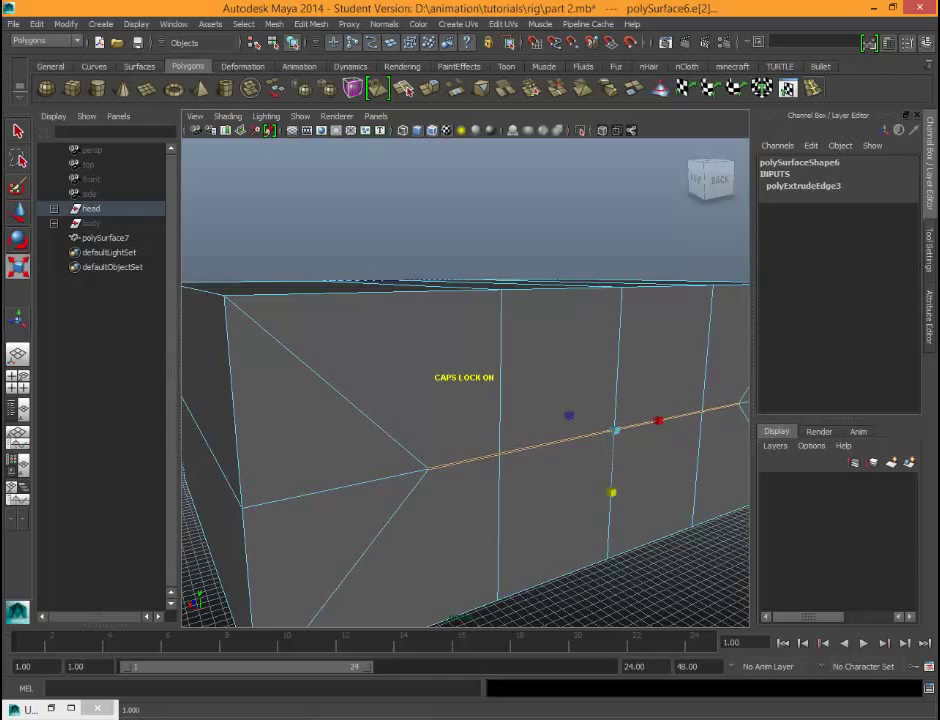
{"action": "left_click", "coordinate": [600, 230]}
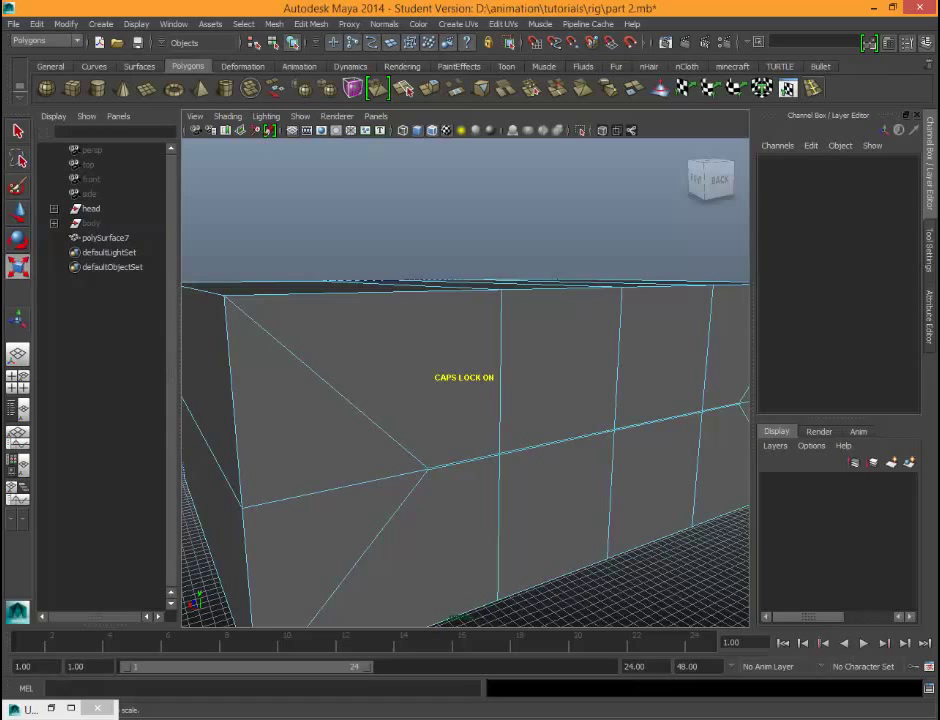
Step: Combine the merged front slit piece with the mouth box into a single mesh
{"action": "mouse_move", "coordinate": [369, 311]}
{"action": "right_mouse_down"}
{"action": "mouse_move", "coordinate": [388, 307]}
{"action": "mouse_move", "coordinate": [370, 328]}
{"action": "right_mouse_up"}
{"action": "left_click_drag", "start_coordinate": [367, 346], "coordinate": [660, 352], "text": "alt"}
{"action": "scroll", "coordinate": [660, 352], "scroll_direction": "down", "scroll_amount": 7}
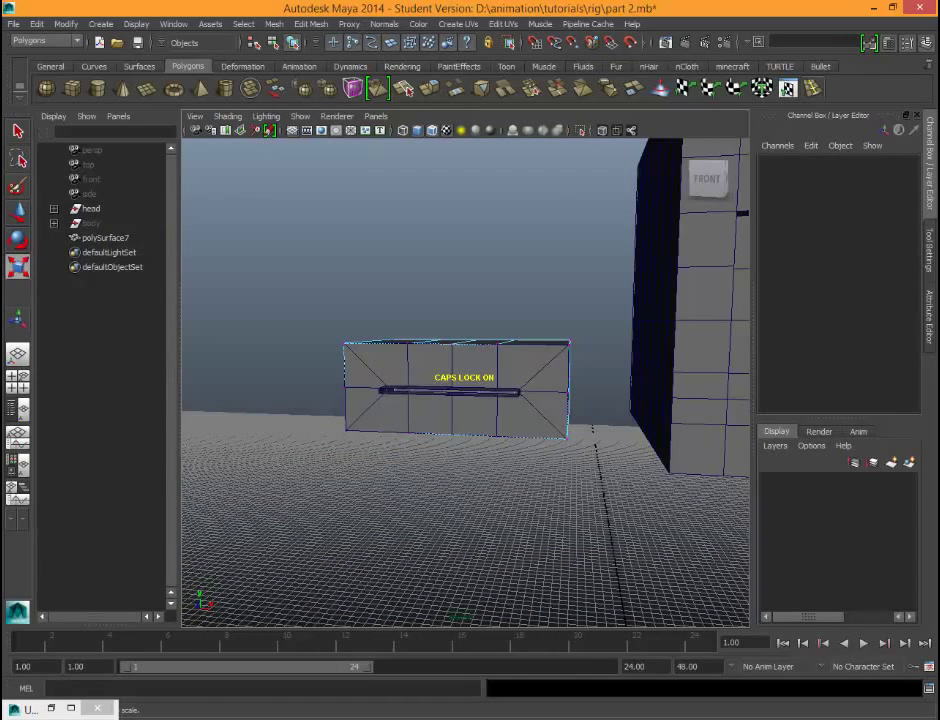
{"action": "left_click", "coordinate": [369, 350]}
{"action": "right_click_drag", "start_coordinate": [369, 350], "coordinate": [432, 332]}
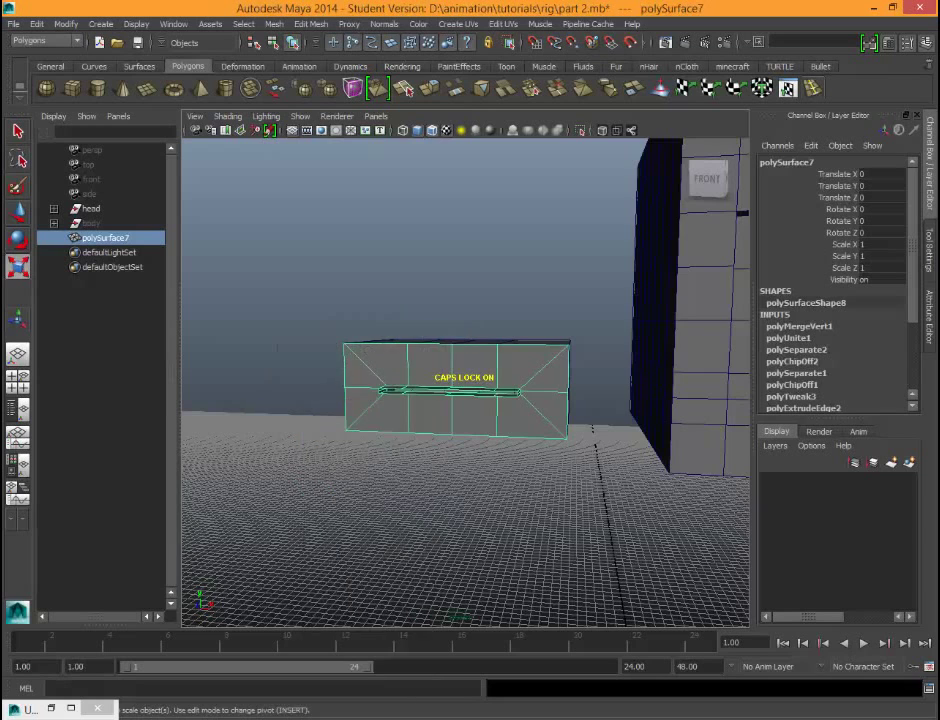
{"action": "left_click_drag", "start_coordinate": [432, 332], "coordinate": [425, 400], "text": "alt"}
{"action": "left_click", "coordinate": [399, 358], "text": "shift"}
{"action": "right_click_drag", "start_coordinate": [399, 373], "coordinate": [399, 373]}
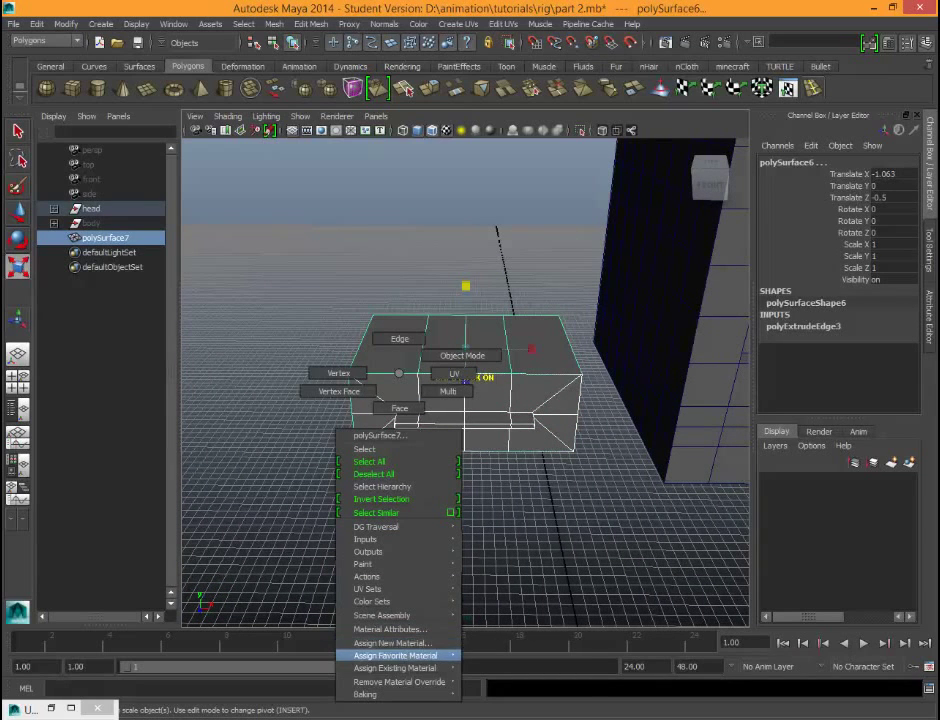
{"action": "mouse_move", "coordinate": [367, 589]}
{"action": "mouse_move", "coordinate": [367, 589]}
{"action": "right_mouse_down"}
{"action": "mouse_move", "coordinate": [399, 339]}
{"action": "mouse_move", "coordinate": [453, 373]}
{"action": "mouse_move", "coordinate": [400, 373]}
{"action": "mouse_move", "coordinate": [370, 569]}
{"action": "right_mouse_up"}
{"action": "left_click", "coordinate": [370, 560]}
{"action": "left_click", "coordinate": [430, 405]}
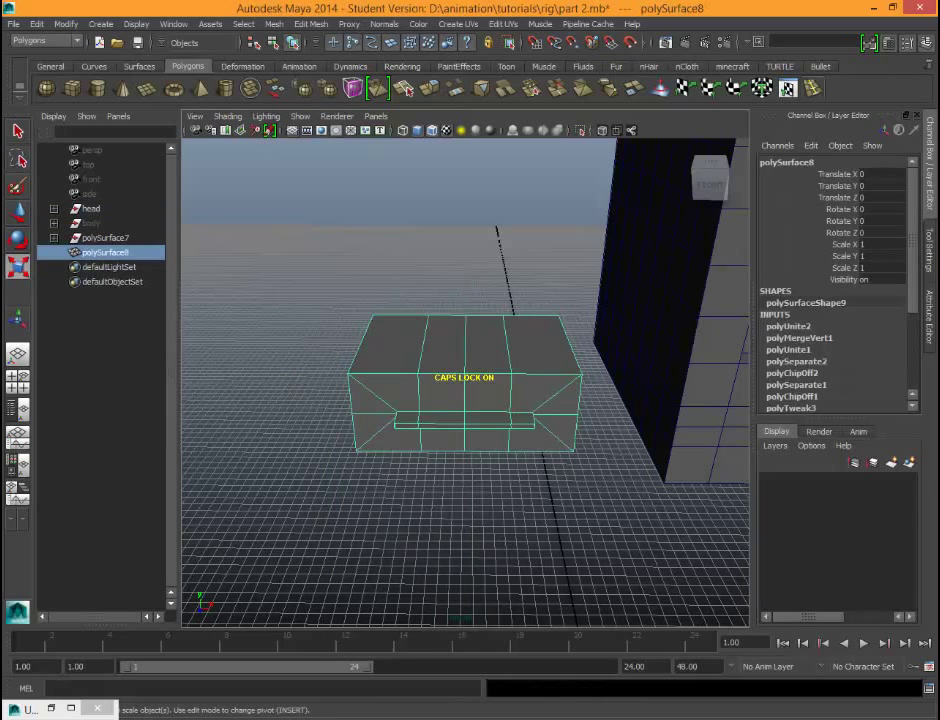
Step: Select all vertices of the combined mouth box and merge the overlapping ones
{"action": "right_click", "coordinate": [480, 365]}
{"action": "right_click_drag", "start_coordinate": [480, 372], "coordinate": [480, 372]}
{"action": "right_click_drag", "start_coordinate": [404, 385], "coordinate": [343, 385]}
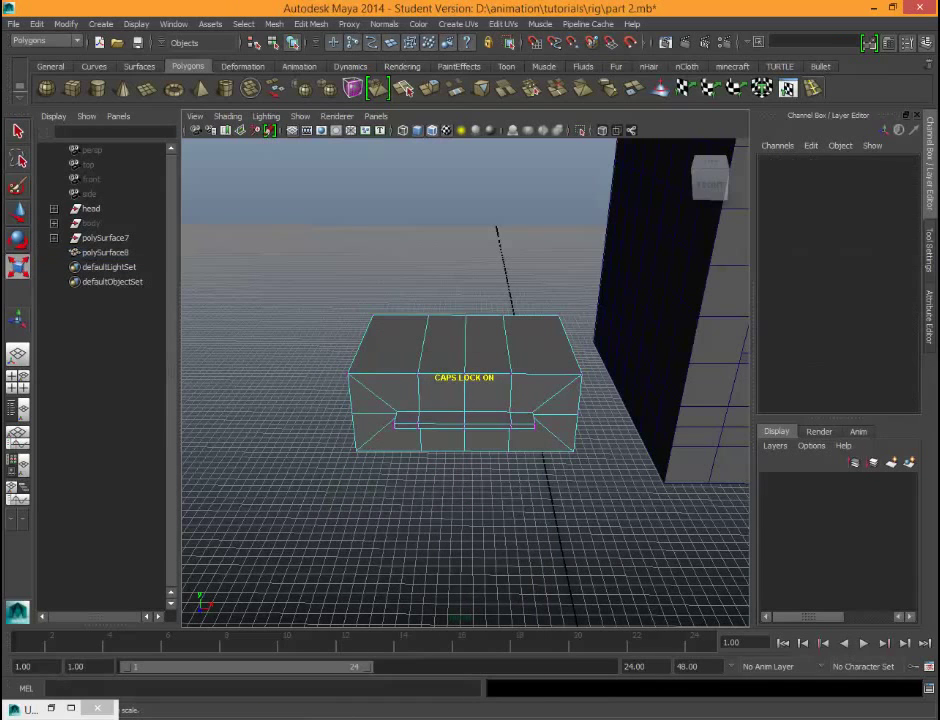
{"action": "left_click_drag", "start_coordinate": [298, 241], "coordinate": [648, 574]}
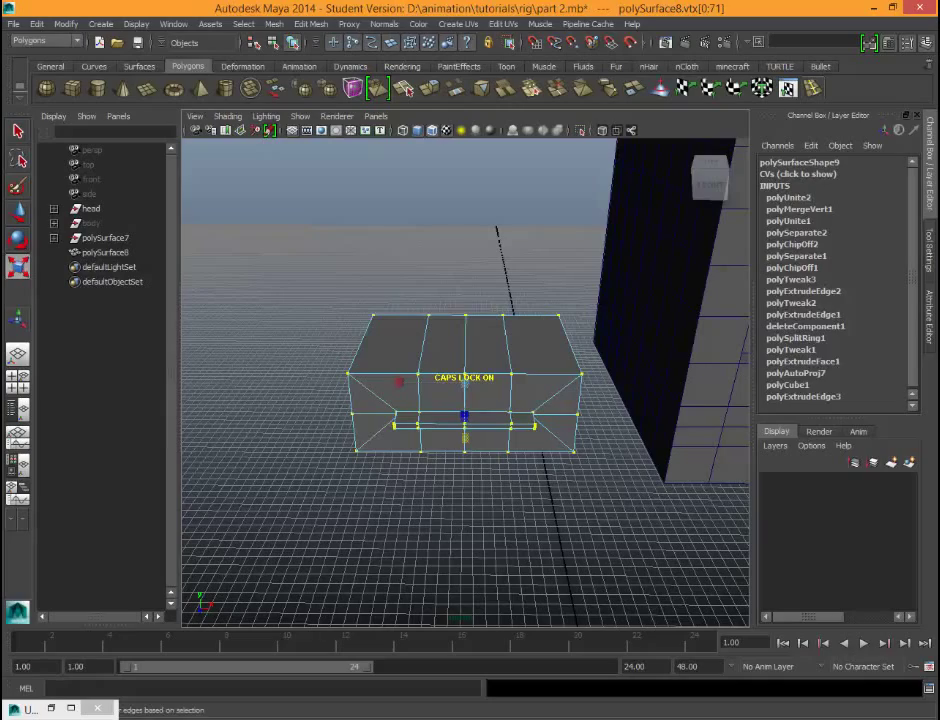
{"action": "left_click_drag", "start_coordinate": [620, 420], "coordinate": [340, 350], "text": "alt"}
{"action": "scroll", "coordinate": [464, 380], "scroll_direction": "up", "scroll_amount": 10}
{"action": "scroll", "coordinate": [464, 380], "scroll_direction": "down", "scroll_amount": 10}
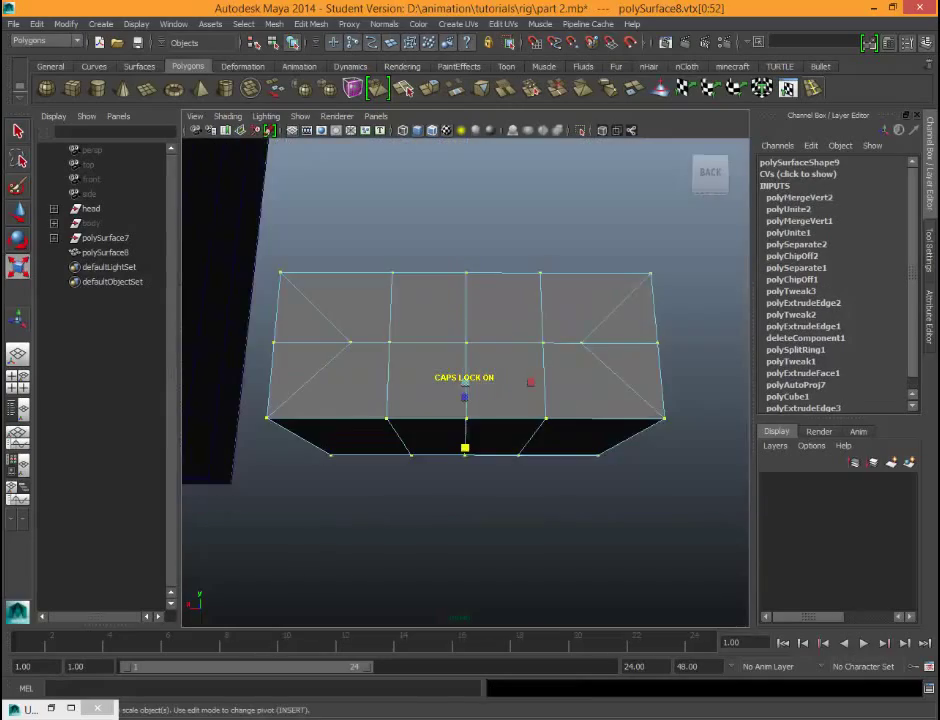
Step: Test the merge by moving a vertex on the middle line of the box's back face, and undo the move
{"action": "left_click_drag", "start_coordinate": [500, 340], "coordinate": [553, 413], "text": "alt"}
{"action": "right_click_drag", "start_coordinate": [553, 415], "coordinate": [553, 450]}
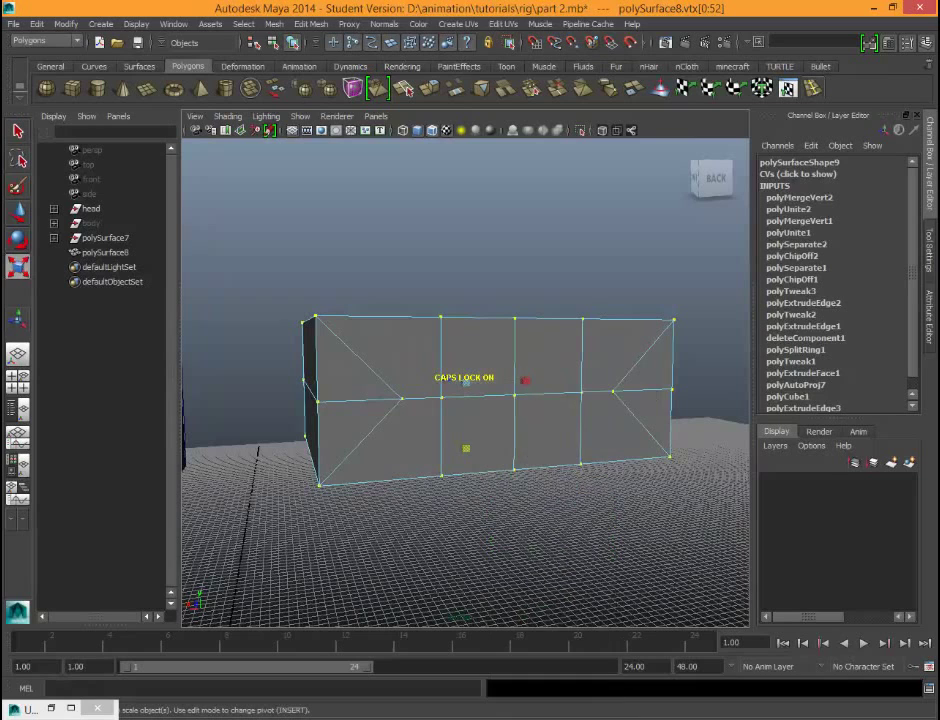
{"action": "right_click_drag", "start_coordinate": [443, 401], "coordinate": [383, 401]}
{"action": "left_click", "coordinate": [442, 398]}
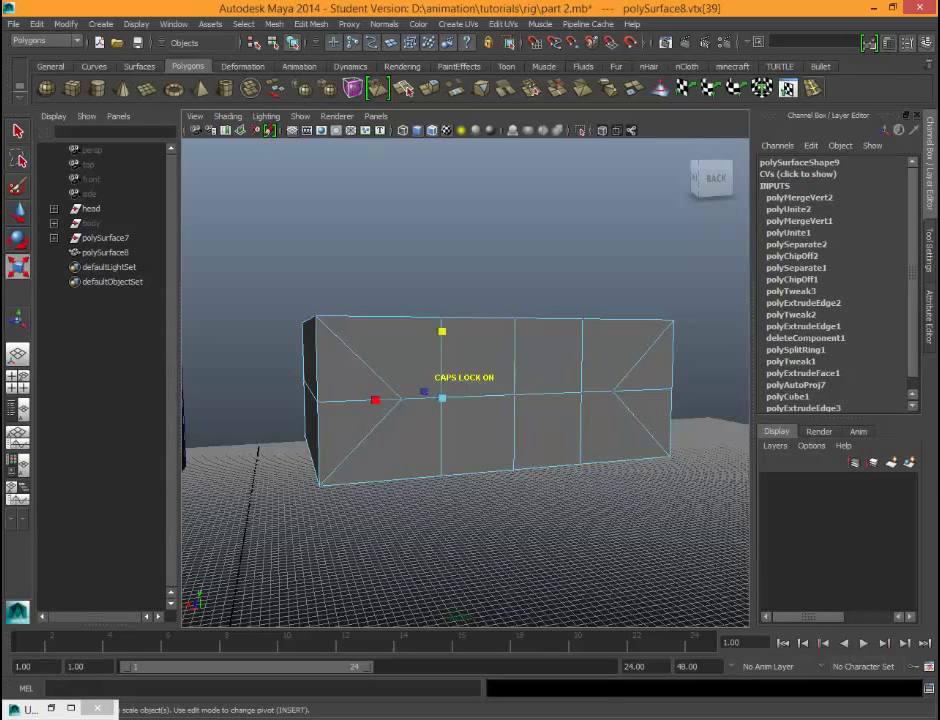
{"action": "key", "text": "w"}
{"action": "mouse_move", "coordinate": [441, 362]}
{"action": "left_mouse_down"}
{"action": "mouse_move", "coordinate": [441, 575]}
{"action": "mouse_move", "coordinate": [441, 267]}
{"action": "mouse_move", "coordinate": [441, 348]}
{"action": "left_mouse_up"}
{"action": "left_click_drag", "start_coordinate": [441, 397], "coordinate": [382, 402], "text": "alt"}
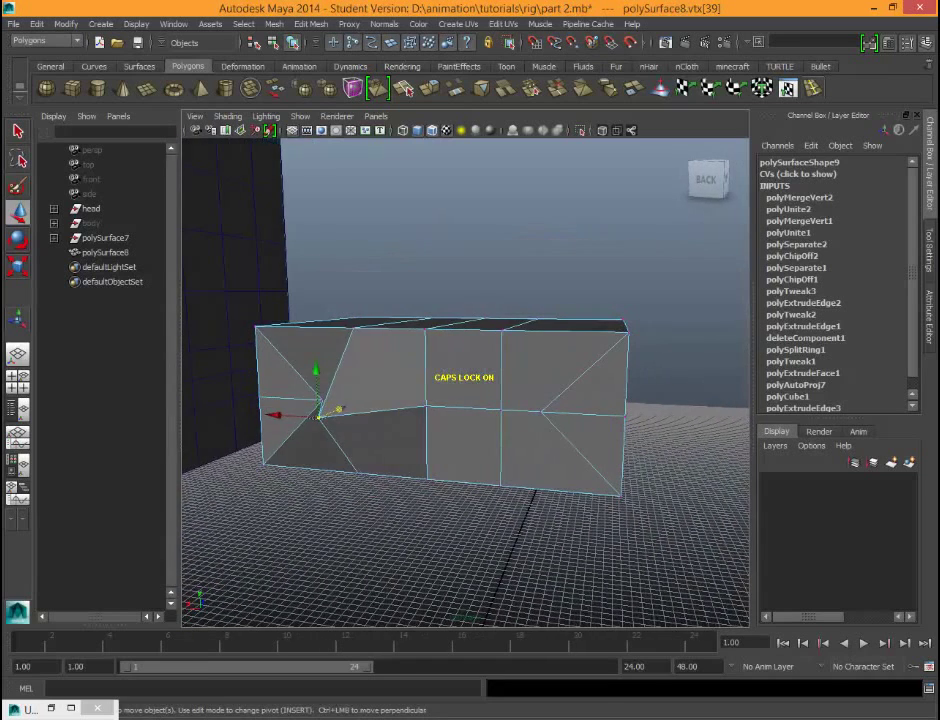
{"action": "key", "text": "ctrl+z"}
Step: Select the four diagonal corner edges on the back face of the mouth box and delete them
{"action": "right_click_drag", "start_coordinate": [290, 372], "coordinate": [288, 333]}
{"action": "left_click", "coordinate": [290, 358]}
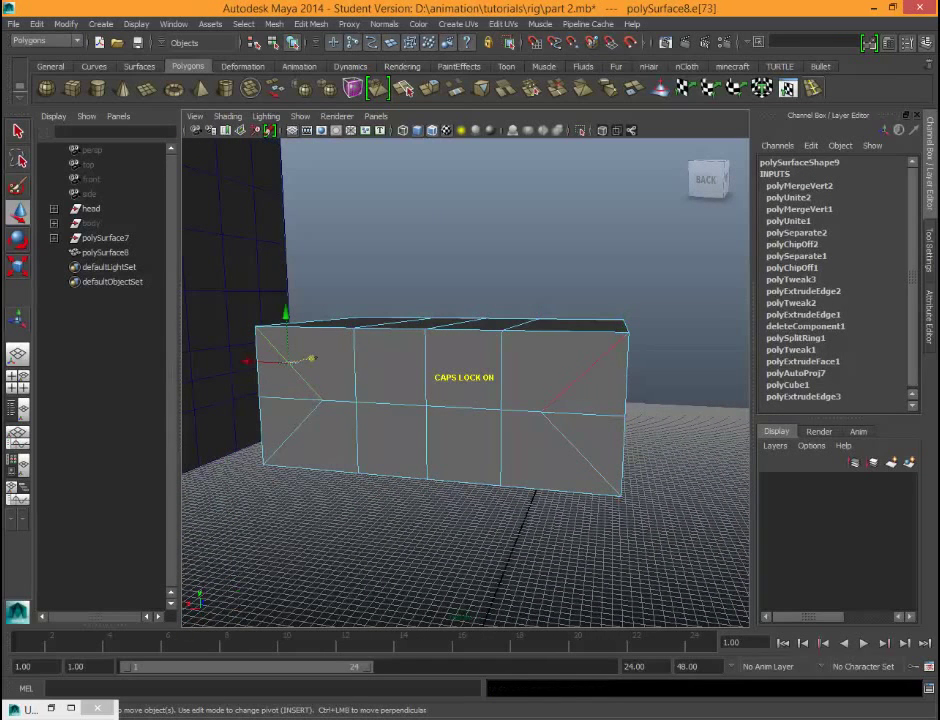
{"action": "left_click_drag", "start_coordinate": [575, 440], "coordinate": [605, 510], "text": "alt"}
{"action": "left_click_drag", "start_coordinate": [592, 265], "coordinate": [380, 431], "text": "ctrl"}
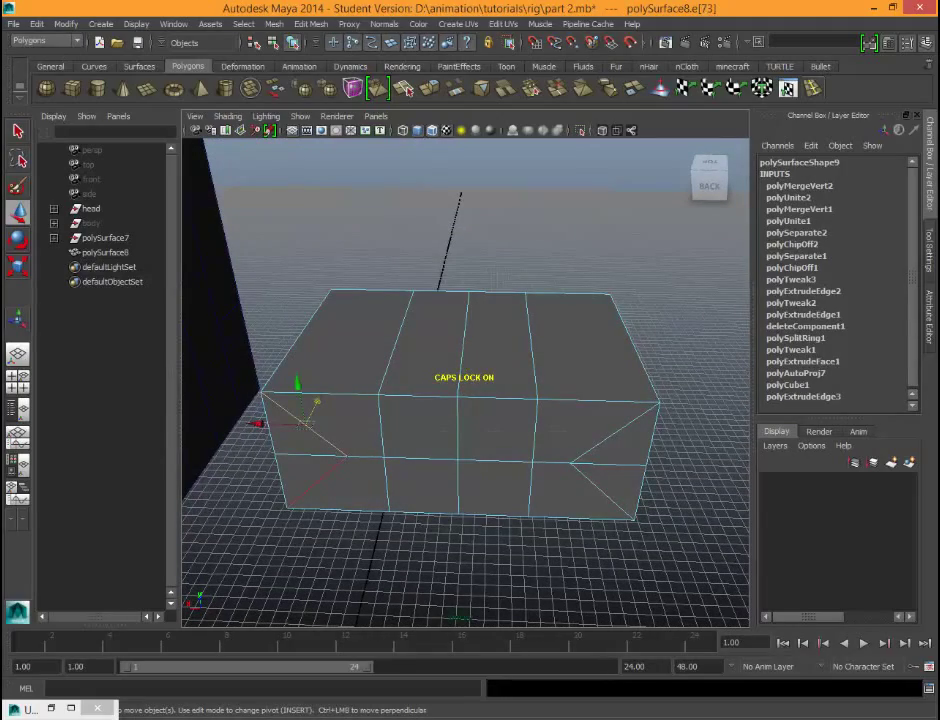
{"action": "left_click", "coordinate": [316, 482], "text": "shift"}
{"action": "left_click", "coordinate": [605, 488], "text": "shift"}
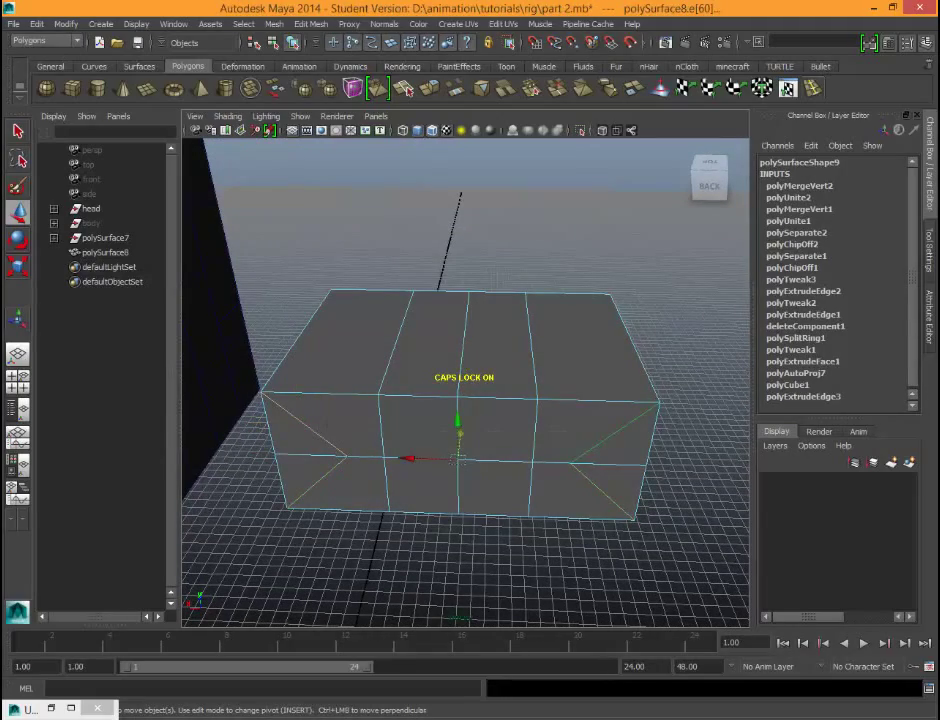
{"action": "left_click_drag", "start_coordinate": [459, 458], "coordinate": [437, 391], "text": "alt"}
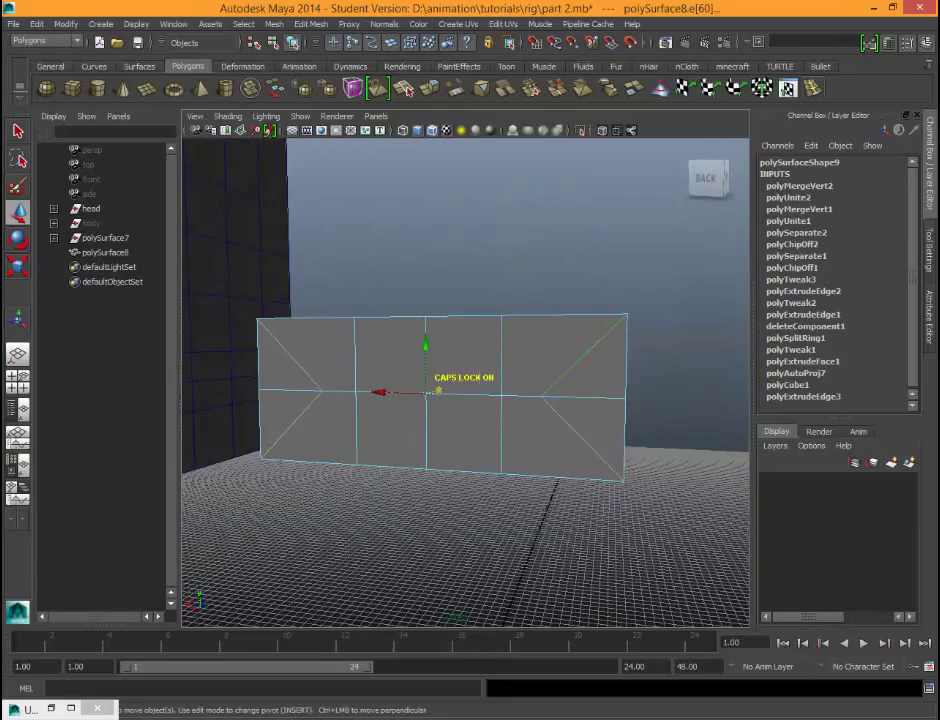
{"action": "key", "text": "Delete"}
Step: Turn on Backface Culling in the viewport to check which way the mouth box's faces point
{"action": "left_click_drag", "start_coordinate": [560, 345], "coordinate": [425, 413], "text": "alt"}
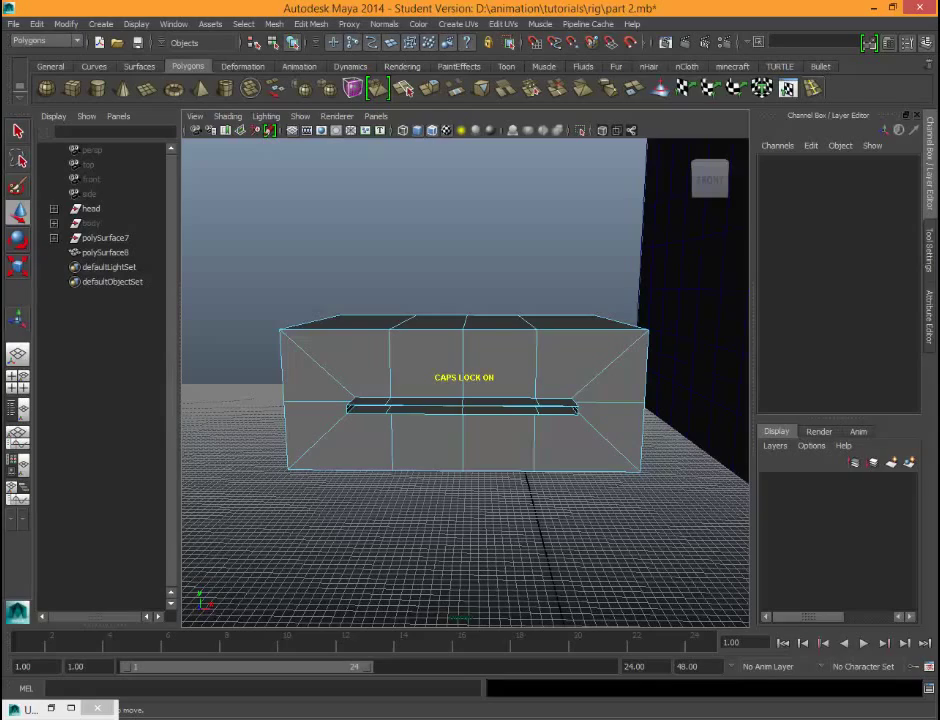
{"action": "left_click_drag", "start_coordinate": [480, 400], "coordinate": [385, 425], "text": "alt"}
{"action": "left_click", "coordinate": [228, 116]}
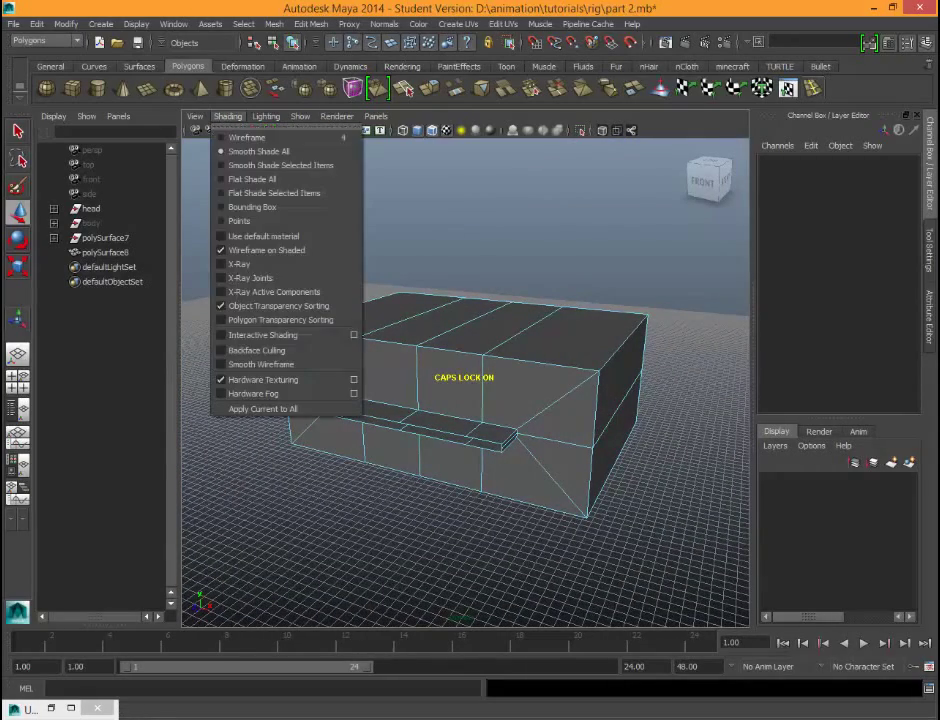
{"action": "left_click", "coordinate": [228, 116]}
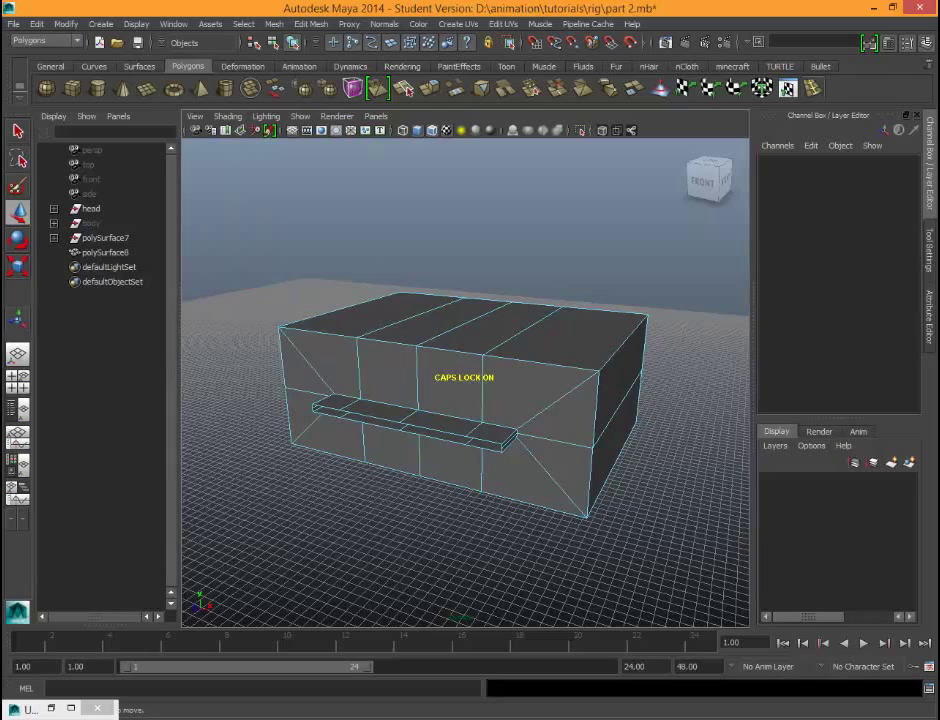
{"action": "mouse_move", "coordinate": [465, 380]}
{"action": "left_mouse_down", "text": "alt"}
{"action": "mouse_move", "coordinate": [335, 385]}
{"action": "mouse_move", "coordinate": [463, 390]}
{"action": "left_mouse_up", "text": "alt"}
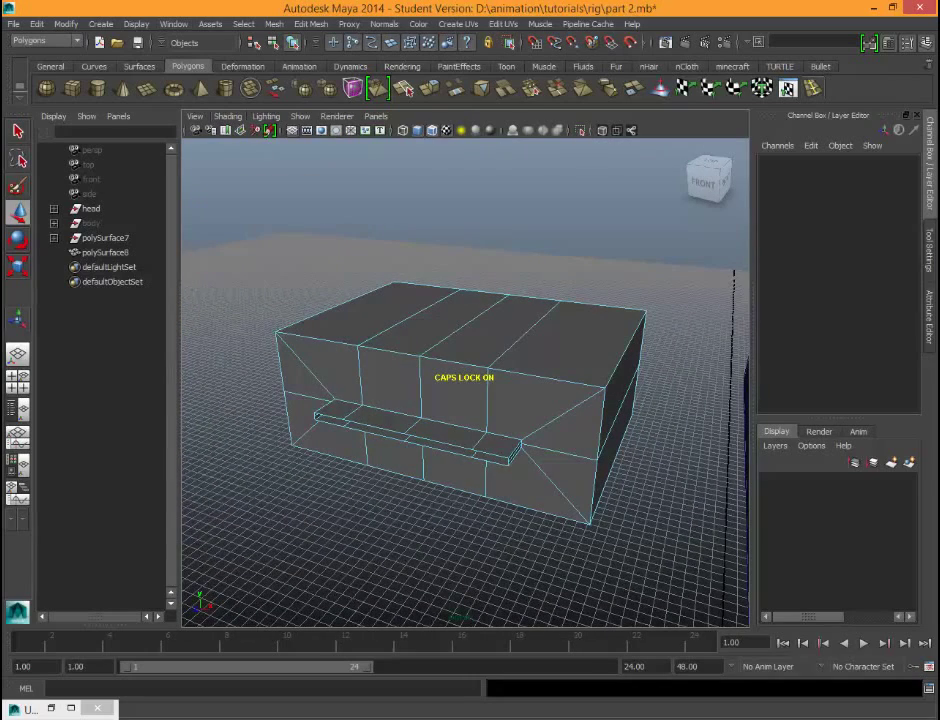
{"action": "left_click", "coordinate": [228, 116]}
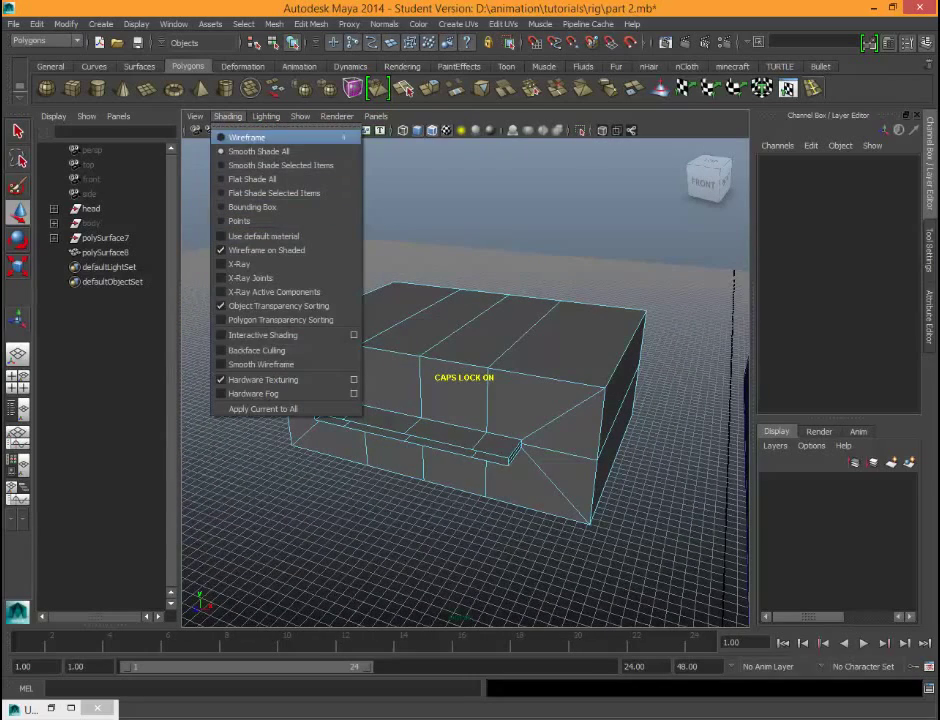
{"action": "left_click", "coordinate": [256, 350]}
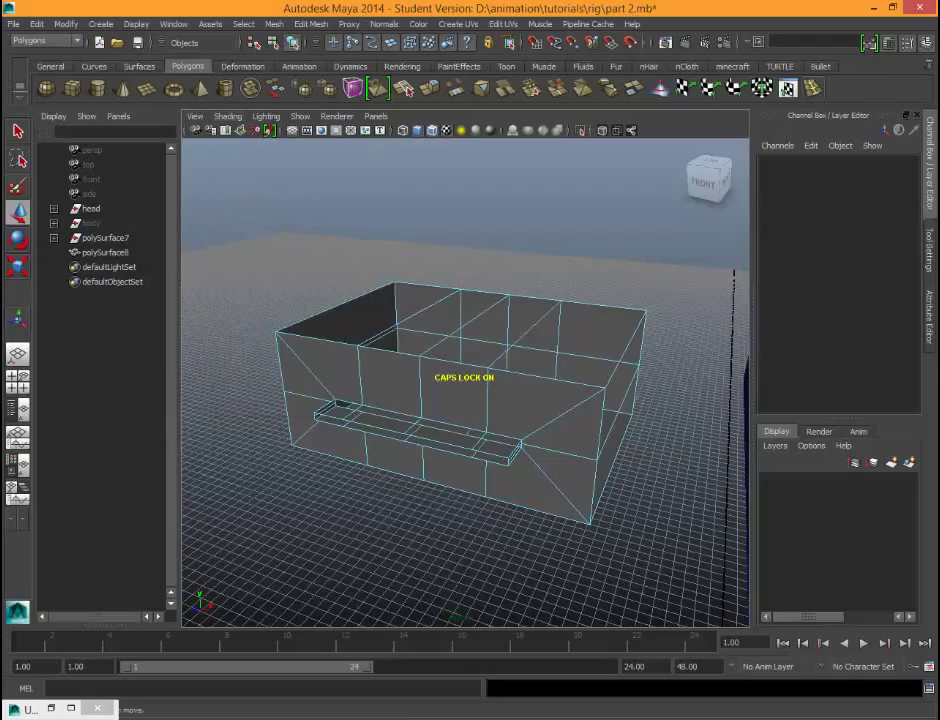
{"action": "left_click_drag", "start_coordinate": [520, 400], "coordinate": [355, 455], "text": "alt"}
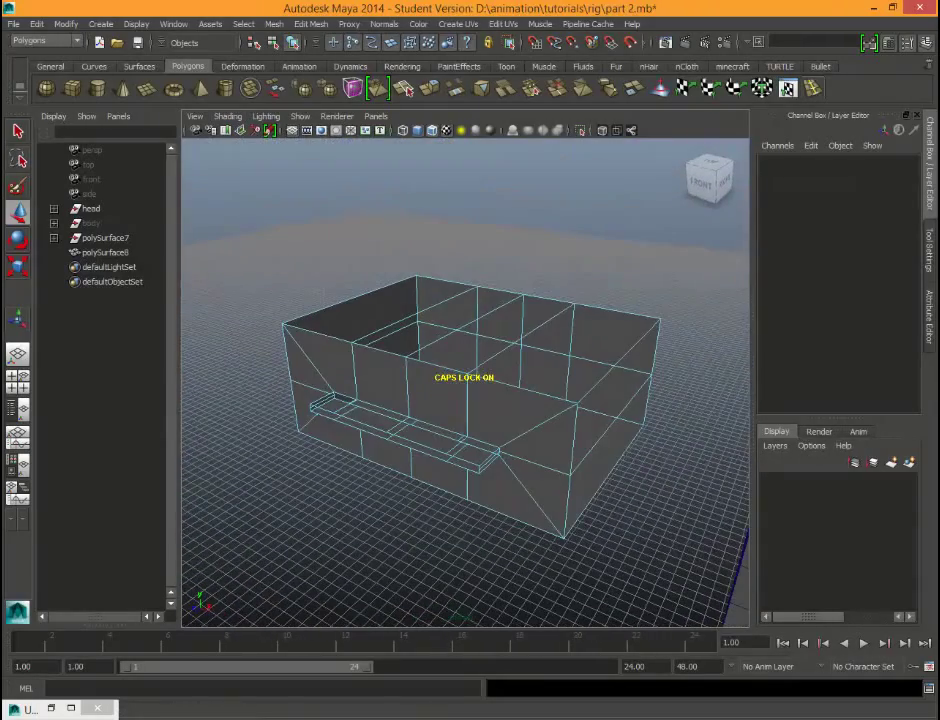
Step: Select all the front faces surrounding the slit on the mouth box and reverse their normals
{"action": "left_click", "coordinate": [427, 414]}
{"action": "right_click_drag", "start_coordinate": [447, 385], "coordinate": [450, 412]}
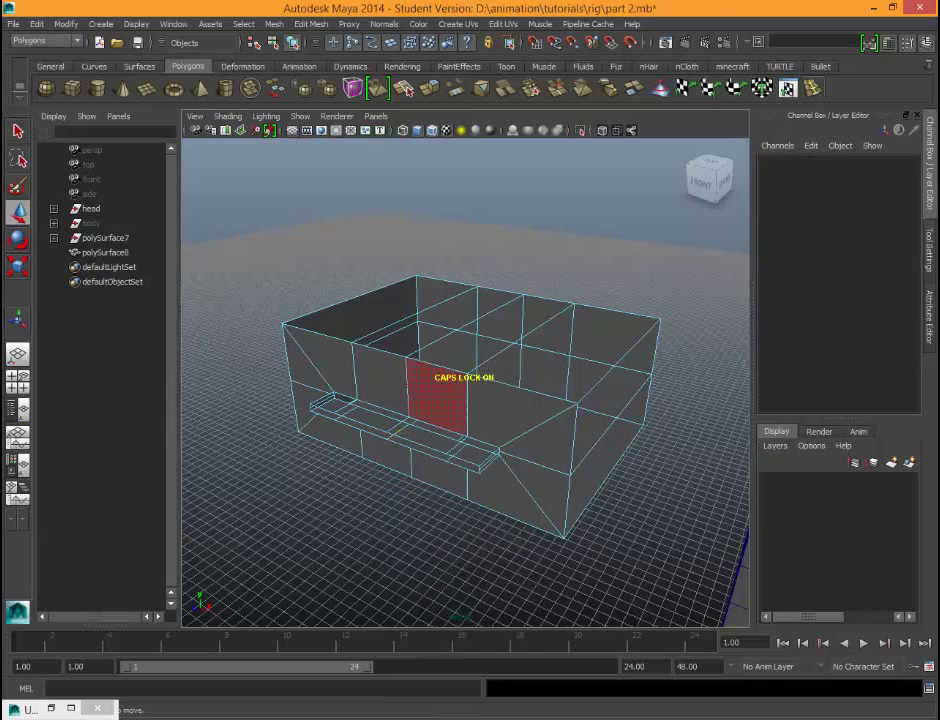
{"action": "left_click", "coordinate": [315, 365]}
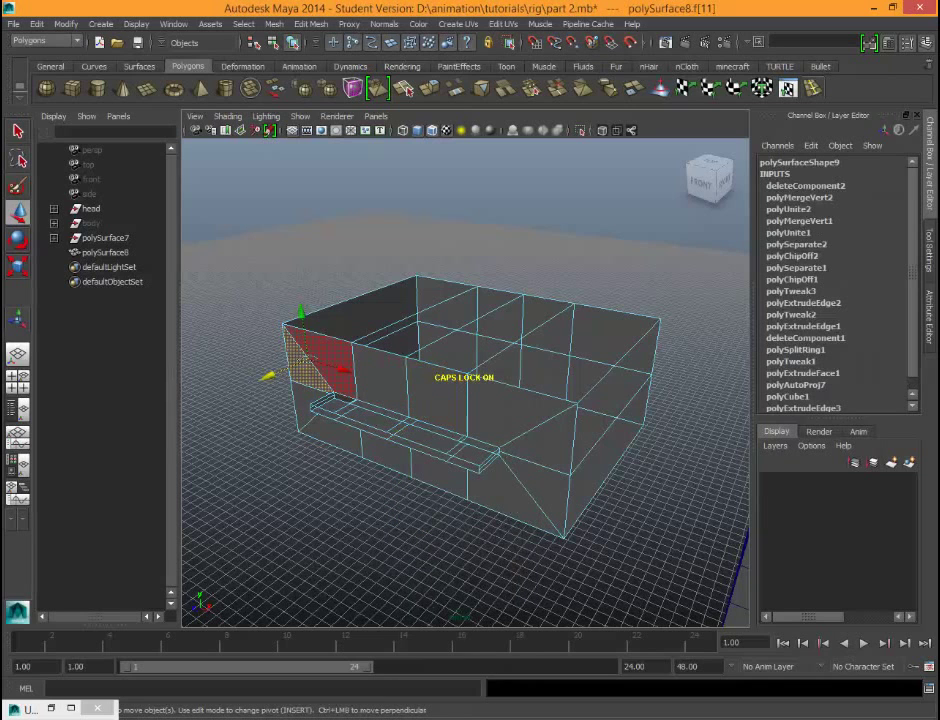
{"action": "left_click", "coordinate": [335, 365]}
{"action": "left_click", "coordinate": [381, 381], "text": "shift"}
{"action": "left_click", "coordinate": [438, 397], "text": "shift"}
{"action": "left_click", "coordinate": [500, 415], "text": "shift"}
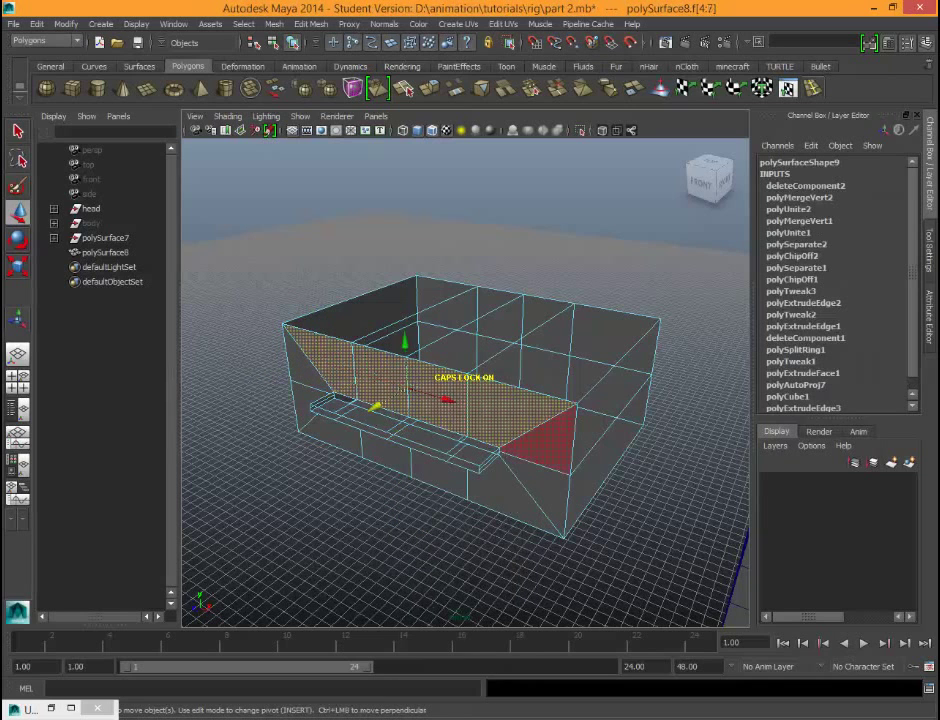
{"action": "left_click", "coordinate": [550, 443], "text": "shift"}
{"action": "left_click", "coordinate": [545, 488], "text": "shift"}
{"action": "left_click", "coordinate": [607, 455], "text": "shift"}
{"action": "left_click_drag", "start_coordinate": [607, 455], "coordinate": [535, 473], "text": "alt"}
{"action": "left_click", "coordinate": [548, 465], "text": "shift"}
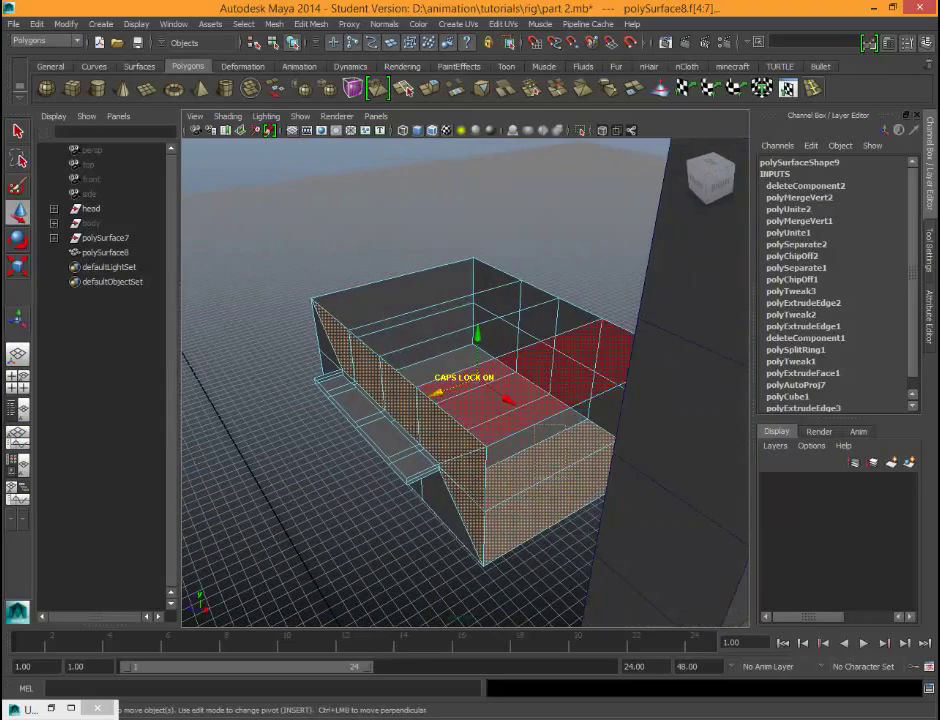
{"action": "key", "text": "ctrl+z"}
{"action": "key", "text": "ctrl+z"}
{"action": "left_click", "coordinate": [492, 487], "text": "shift"}
{"action": "left_click", "coordinate": [436, 472], "text": "shift"}
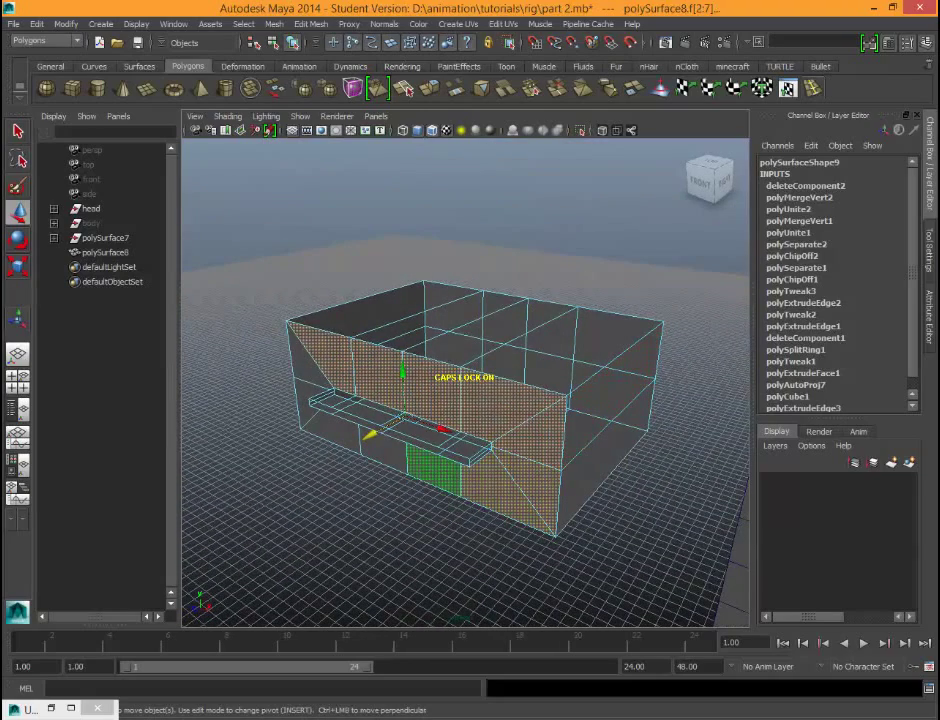
{"action": "left_click", "coordinate": [383, 452], "text": "shift"}
{"action": "left_click", "coordinate": [335, 430], "text": "shift"}
{"action": "left_click", "coordinate": [303, 395], "text": "shift"}
{"action": "left_click", "coordinate": [308, 355], "text": "shift"}
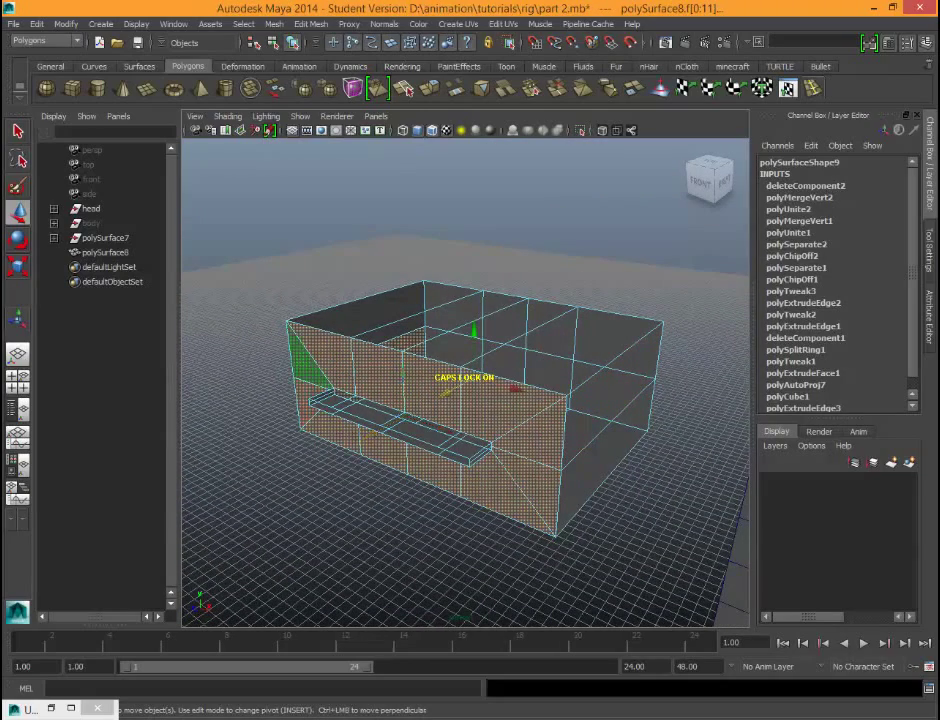
{"action": "left_click_drag", "start_coordinate": [330, 360], "coordinate": [228, 355], "text": "alt"}
{"action": "left_click_drag", "start_coordinate": [512, 247], "coordinate": [572, 436], "text": "ctrl"}
{"action": "left_click", "coordinate": [505, 402], "text": "shift"}
{"action": "left_click", "coordinate": [538, 425], "text": "shift"}
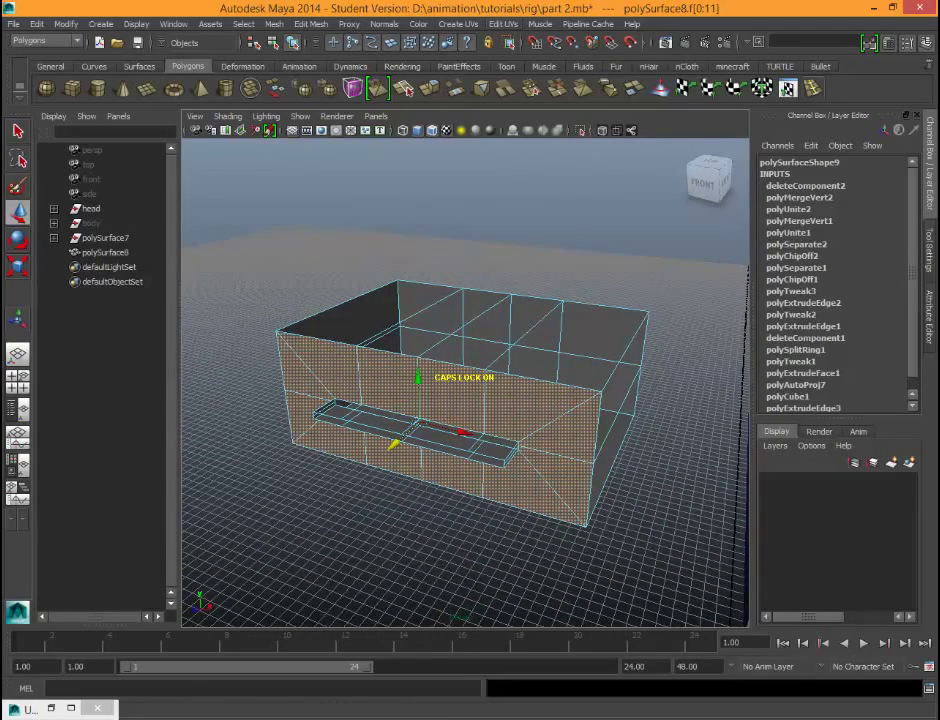
{"action": "left_click", "coordinate": [384, 23]}
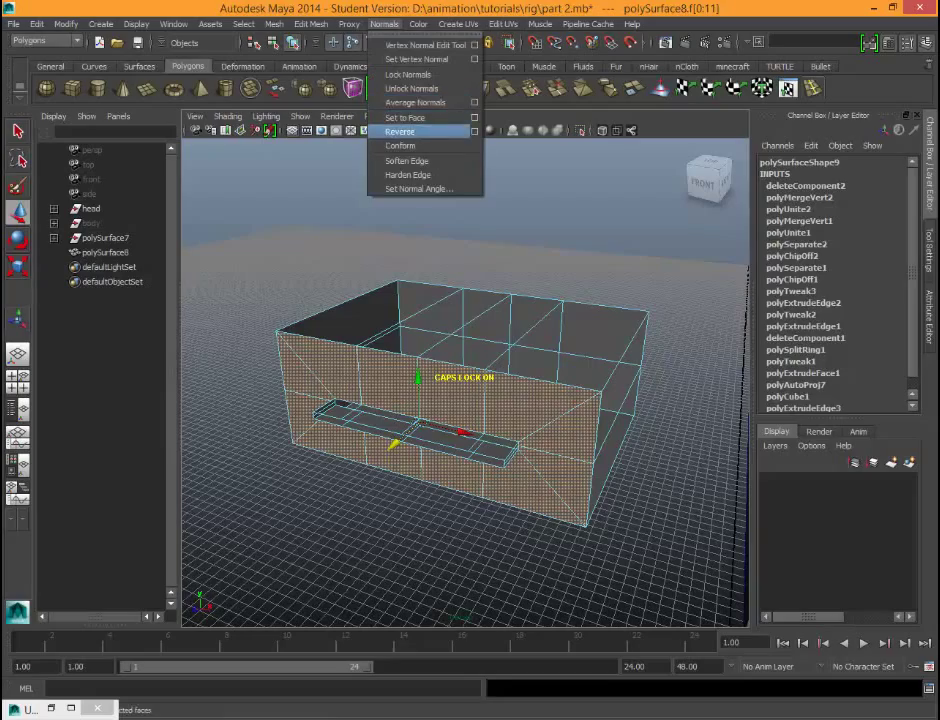
{"action": "left_click", "coordinate": [400, 131]}
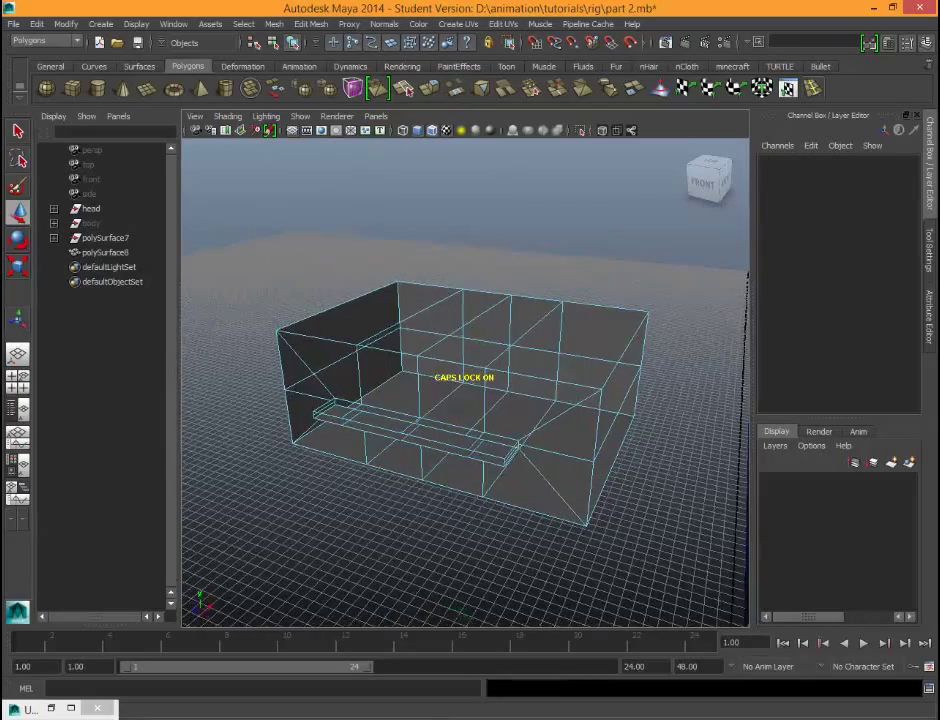
Step: Examine the mouth box's face directions from outside and inside, and its position beside the head
{"action": "left_click_drag", "start_coordinate": [480, 400], "coordinate": [470, 350], "text": "alt"}
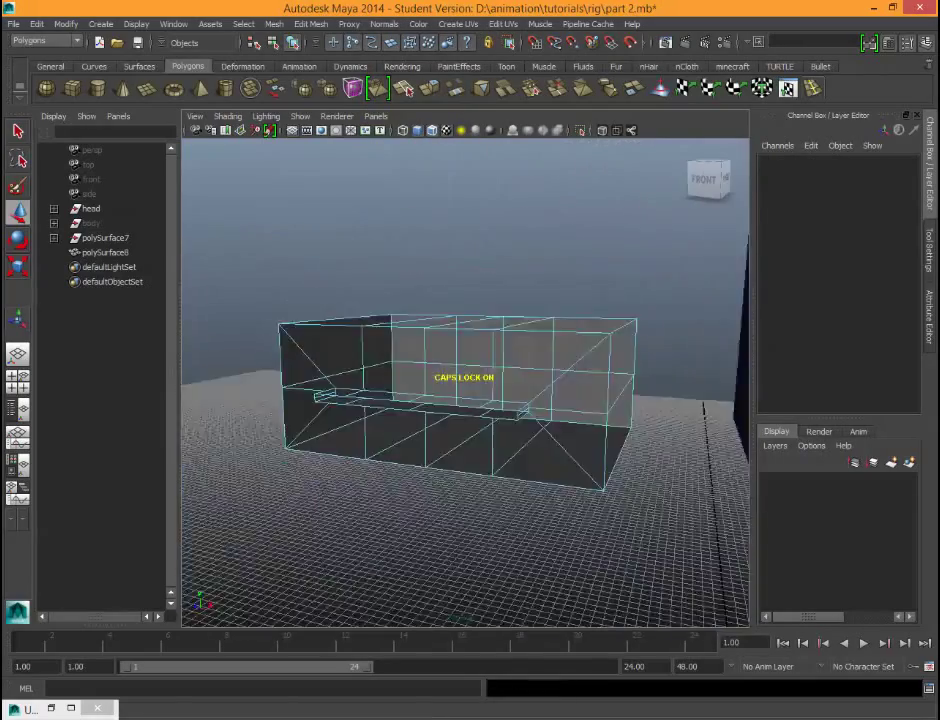
{"action": "left_click_drag", "start_coordinate": [590, 350], "coordinate": [260, 190], "text": "alt"}
{"action": "left_click_drag", "start_coordinate": [500, 300], "coordinate": [500, 400], "text": "alt"}
{"action": "scroll", "coordinate": [540, 350], "scroll_direction": "down", "scroll_amount": 7}
{"action": "left_click_drag", "start_coordinate": [540, 350], "coordinate": [335, 360], "text": "alt"}
{"action": "scroll", "coordinate": [465, 380], "scroll_direction": "up", "scroll_amount": 7}
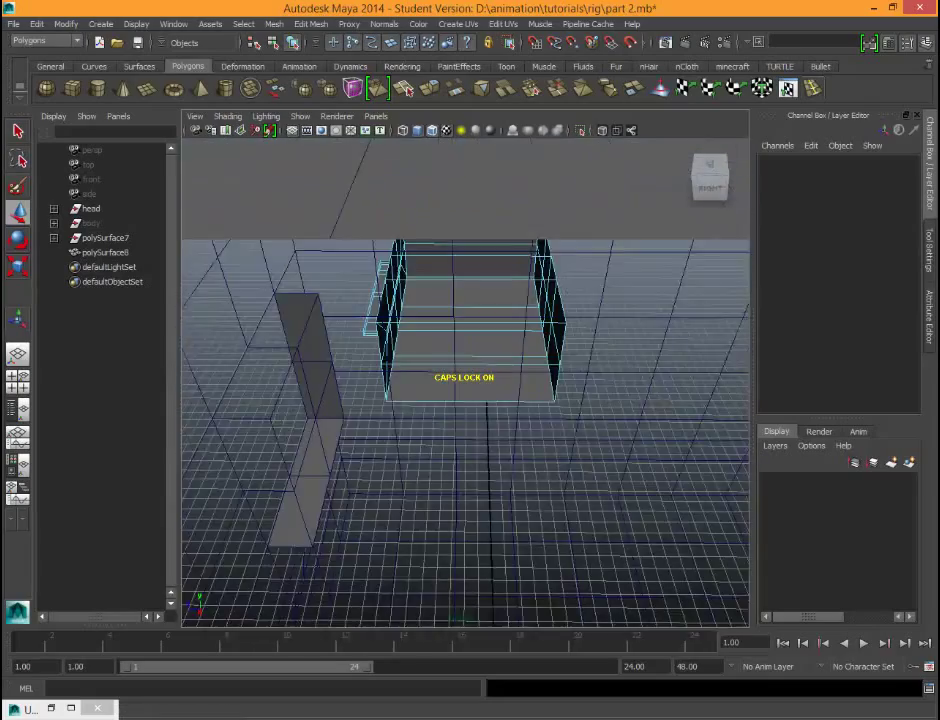
{"action": "scroll", "coordinate": [465, 380], "scroll_direction": "up", "scroll_amount": 2}
{"action": "scroll", "coordinate": [465, 380], "scroll_direction": "down", "scroll_amount": 1}
{"action": "scroll", "coordinate": [465, 380], "scroll_direction": "down", "scroll_amount": 7}
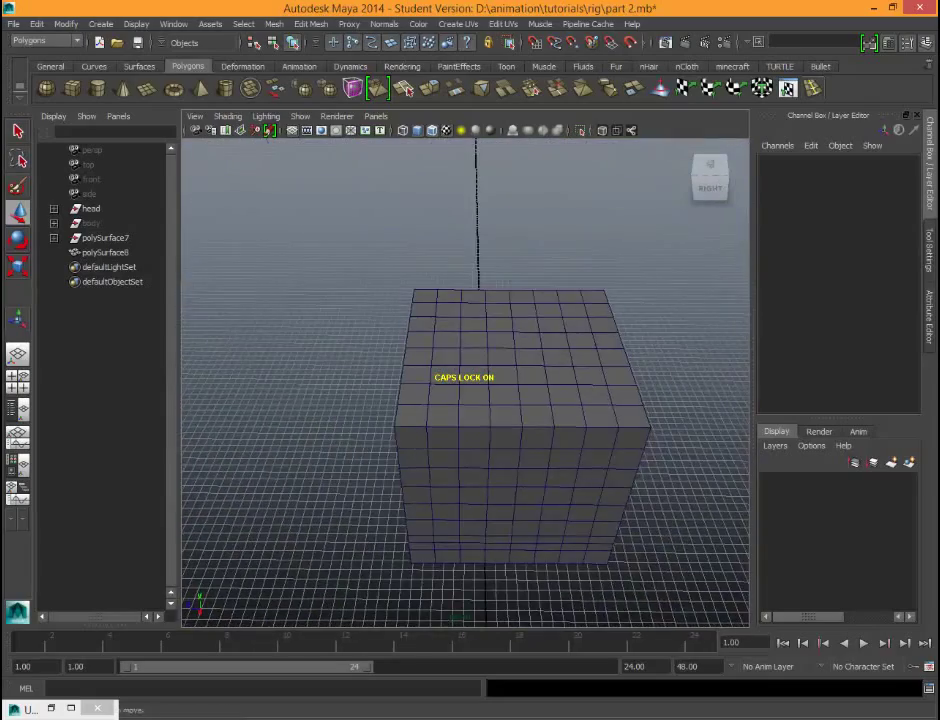
{"action": "left_click_drag", "start_coordinate": [340, 400], "coordinate": [447, 386], "text": "alt"}
Step: Select the mouth box beside the head and center its pivot
{"action": "right_click_drag", "start_coordinate": [401, 365], "coordinate": [463, 347]}
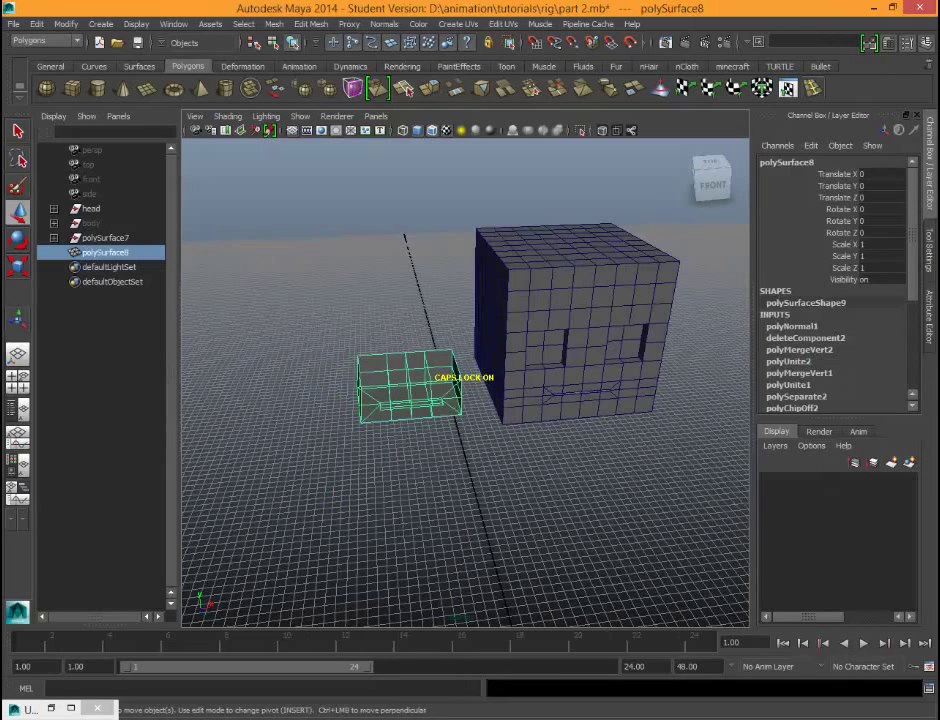
{"action": "left_click_drag", "start_coordinate": [463, 360], "coordinate": [428, 373], "text": "alt"}
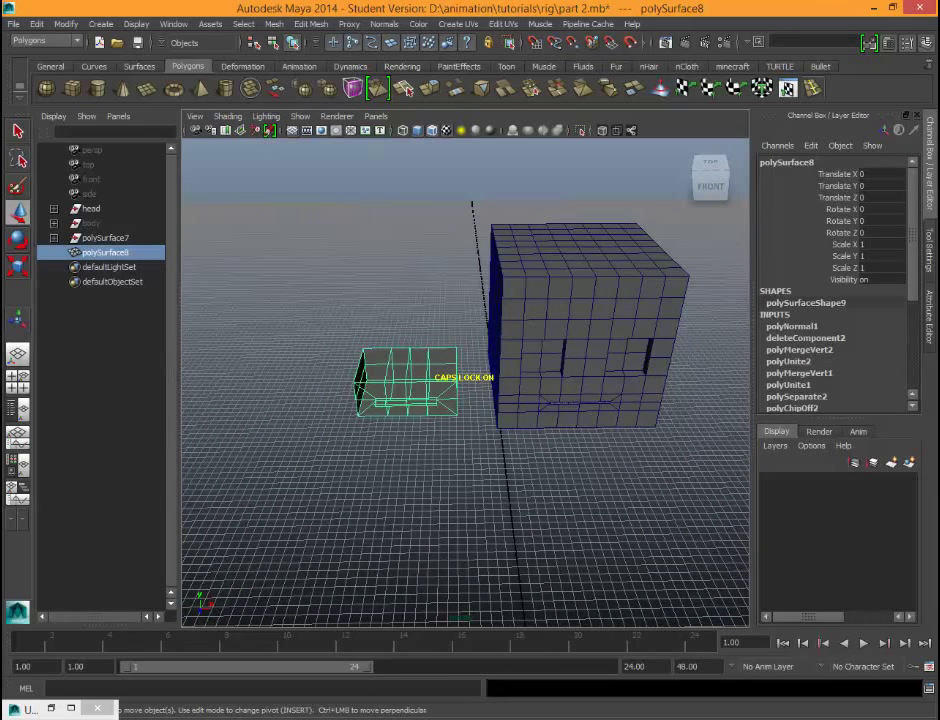
{"action": "left_click", "coordinate": [545, 335]}
{"action": "key", "text": "f"}
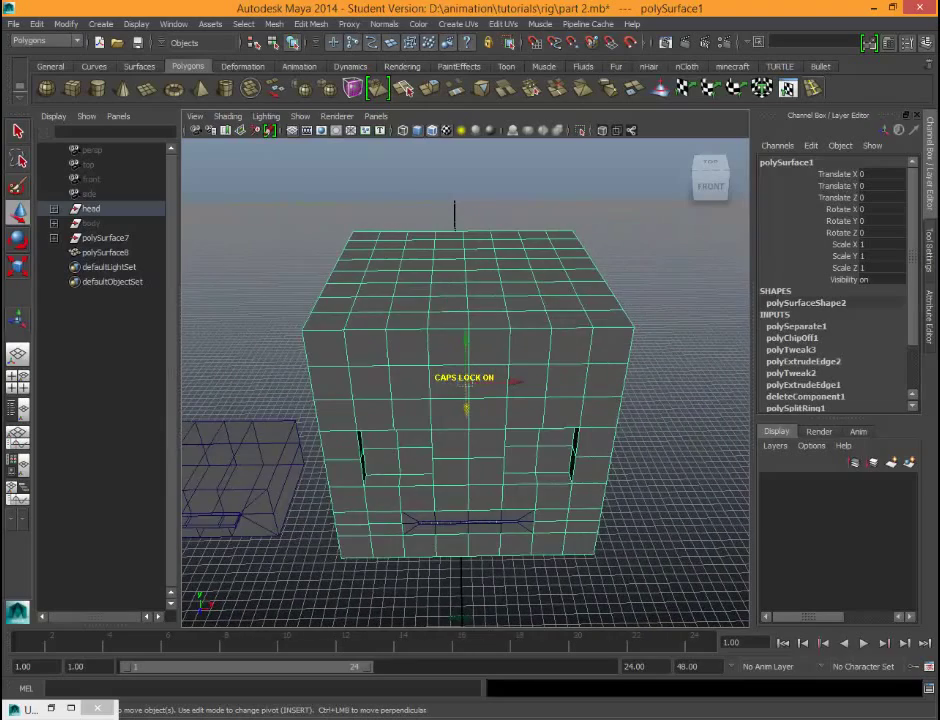
{"action": "left_click", "coordinate": [246, 474]}
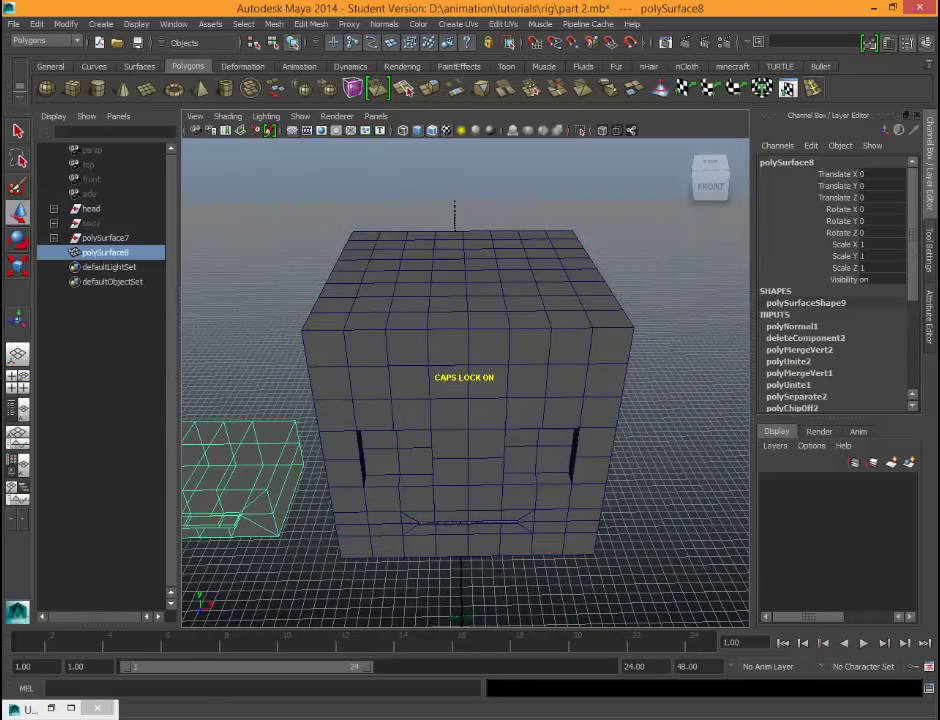
{"action": "scroll", "coordinate": [465, 382], "scroll_direction": "down", "scroll_amount": 15}
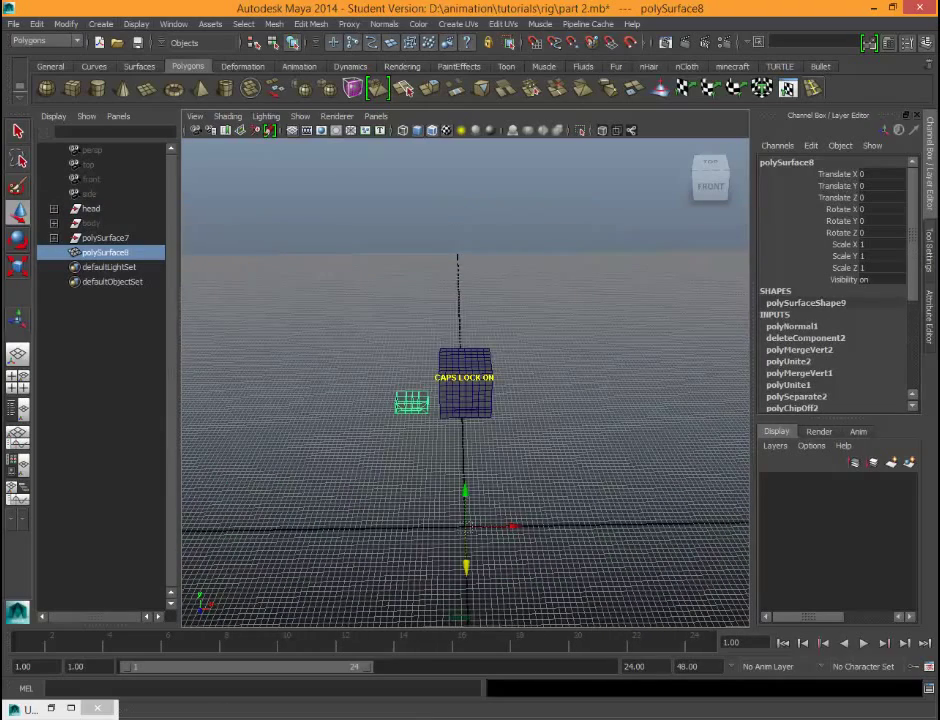
{"action": "left_click", "coordinate": [66, 24]}
{"action": "left_click", "coordinate": [95, 160]}
{"action": "scroll", "coordinate": [465, 382], "scroll_direction": "up", "scroll_amount": 8}
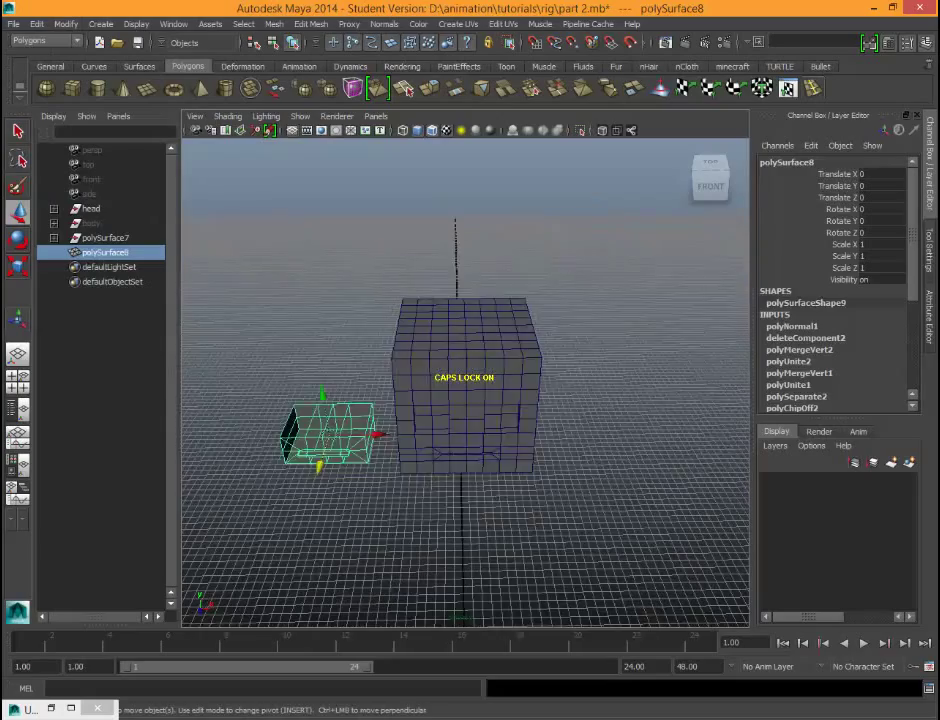
Step: Move the mouth box along X into the head to Translate X 1.063, lining its opening up with the slit
{"action": "scroll", "coordinate": [465, 382], "scroll_direction": "up", "scroll_amount": 4}
{"action": "left_click_drag", "start_coordinate": [324, 453], "coordinate": [490, 452]}
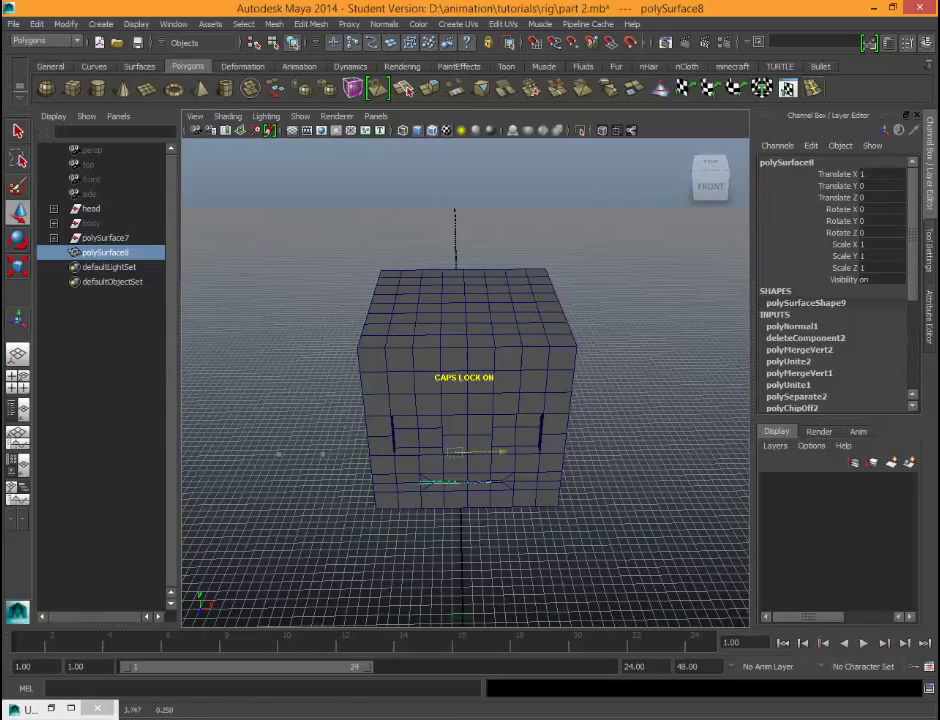
{"action": "key", "text": "f"}
{"action": "left_click_drag", "start_coordinate": [500, 400], "coordinate": [290, 520], "text": "alt"}
{"action": "left_click_drag", "start_coordinate": [465, 380], "coordinate": [465, 300], "text": "alt"}
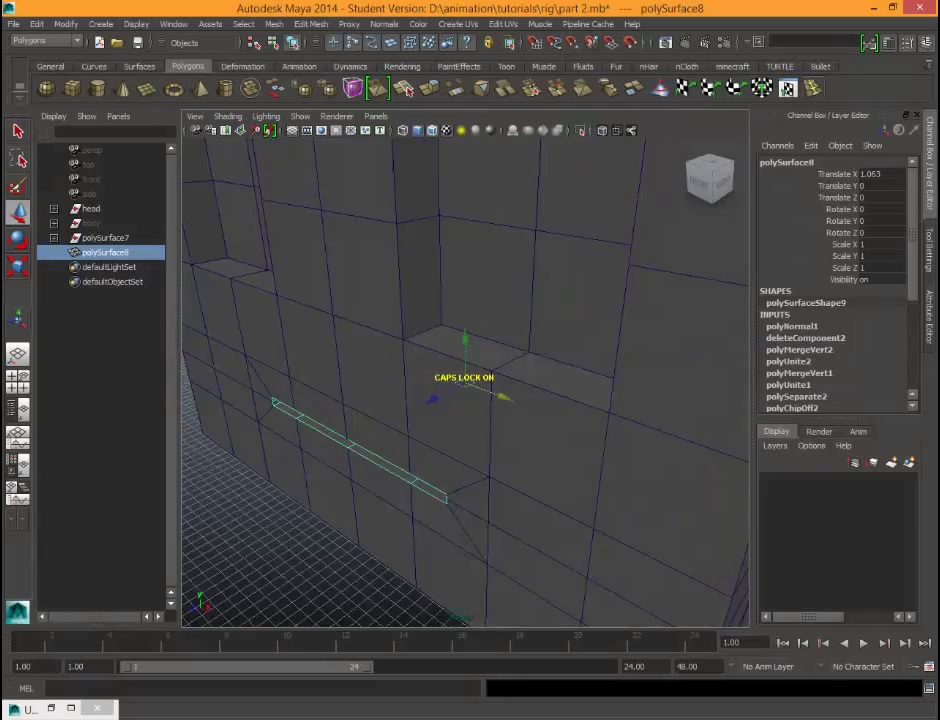
{"action": "left_click_drag", "start_coordinate": [465, 380], "coordinate": [500, 380], "text": "alt"}
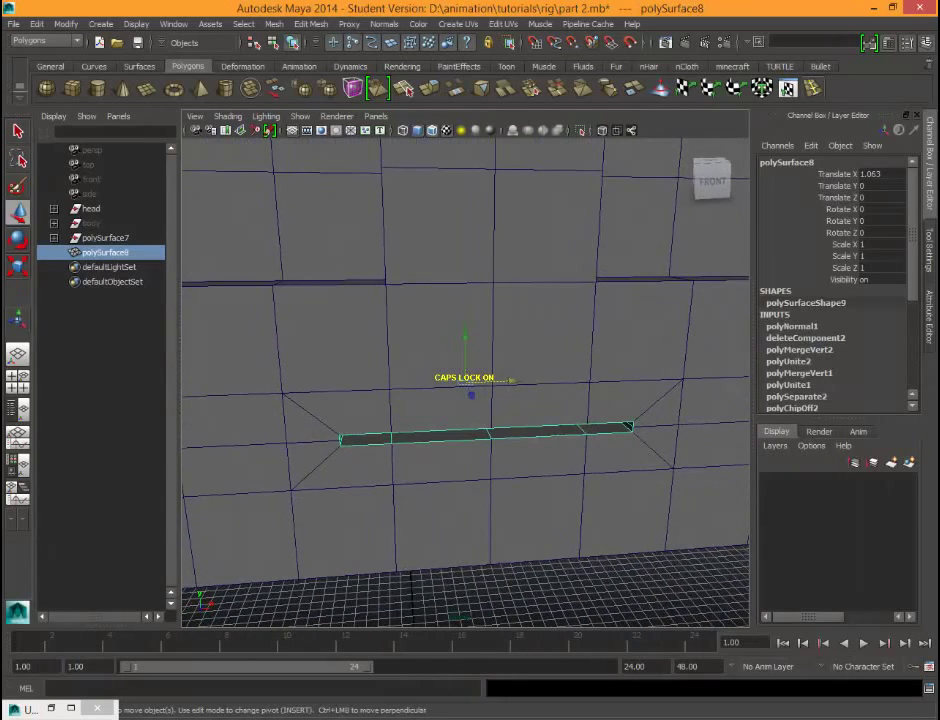
Step: Add the remaining head pieces to the mouth box selection and combine them all into one mesh
{"action": "left_click", "coordinate": [440, 411], "text": "shift"}
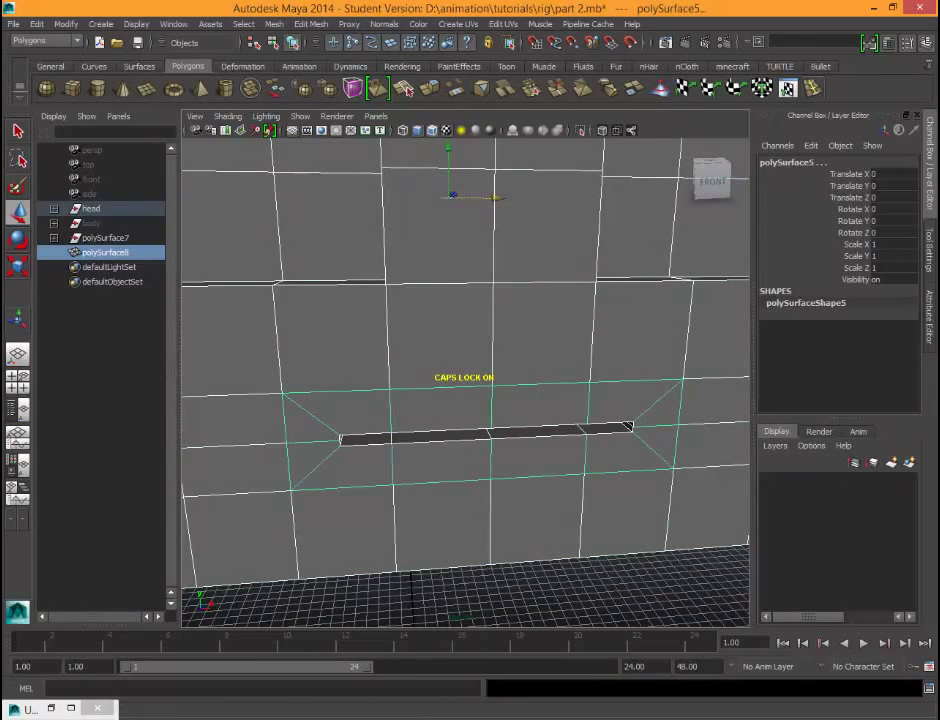
{"action": "right_click", "coordinate": [378, 265]}
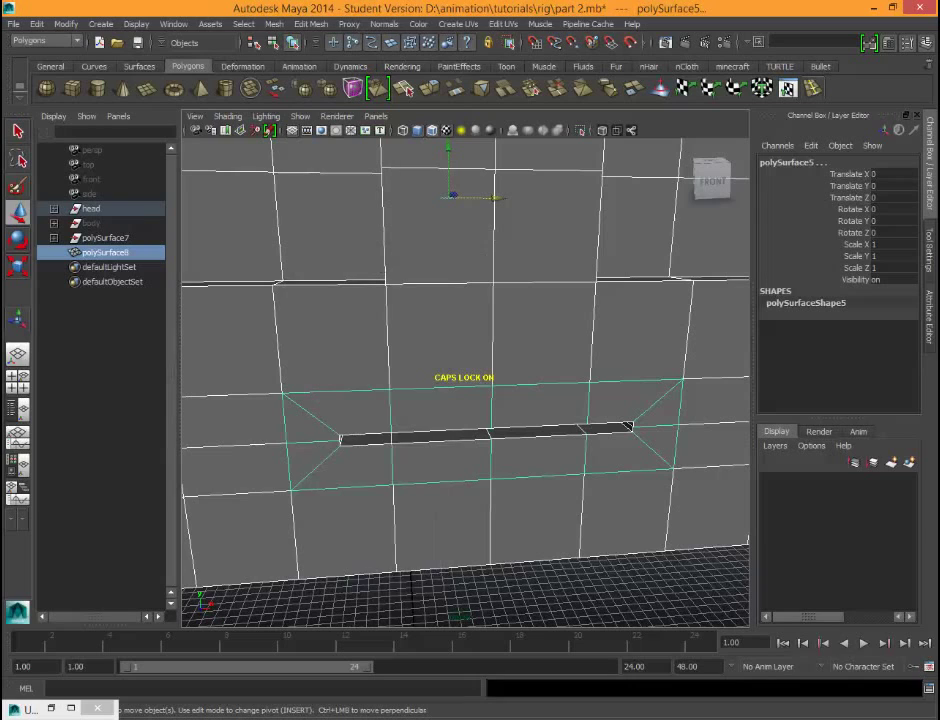
{"action": "right_click", "coordinate": [390, 265]}
{"action": "right_click_drag", "start_coordinate": [387, 263], "coordinate": [350, 467], "text": "shift"}
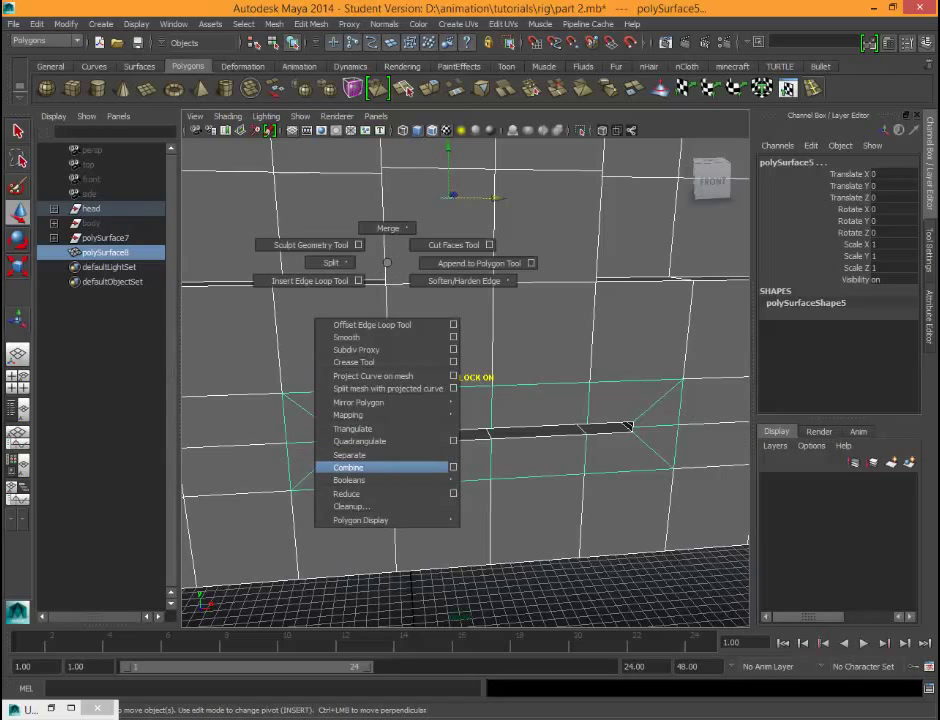
{"action": "left_click", "coordinate": [350, 467]}
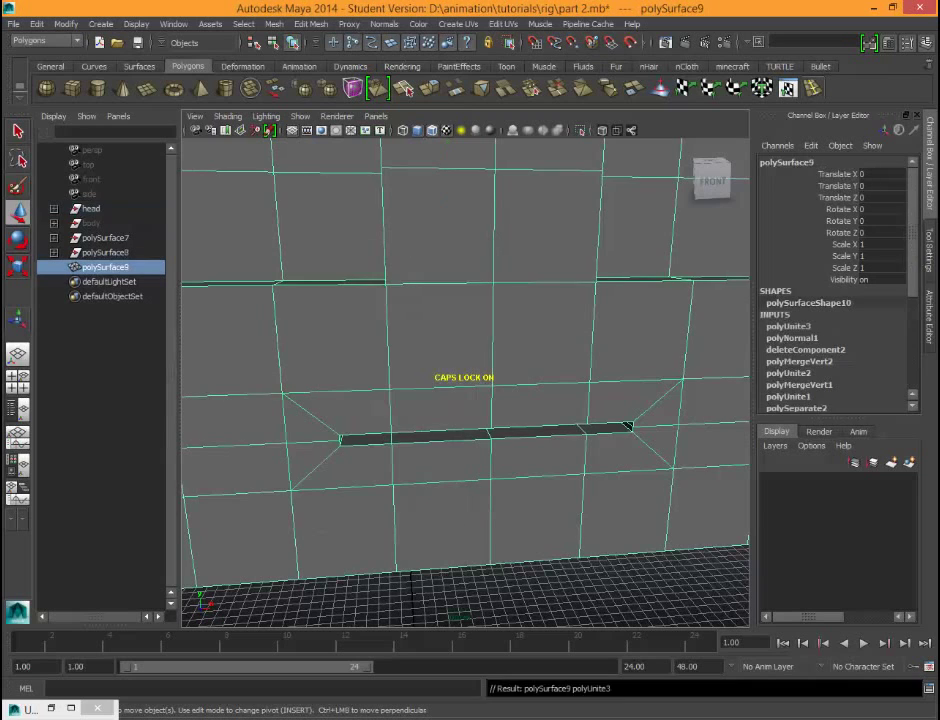
Step: Select all vertices of the combined head mesh and merge them
{"action": "scroll", "coordinate": [465, 380], "scroll_direction": "down", "scroll_amount": 5}
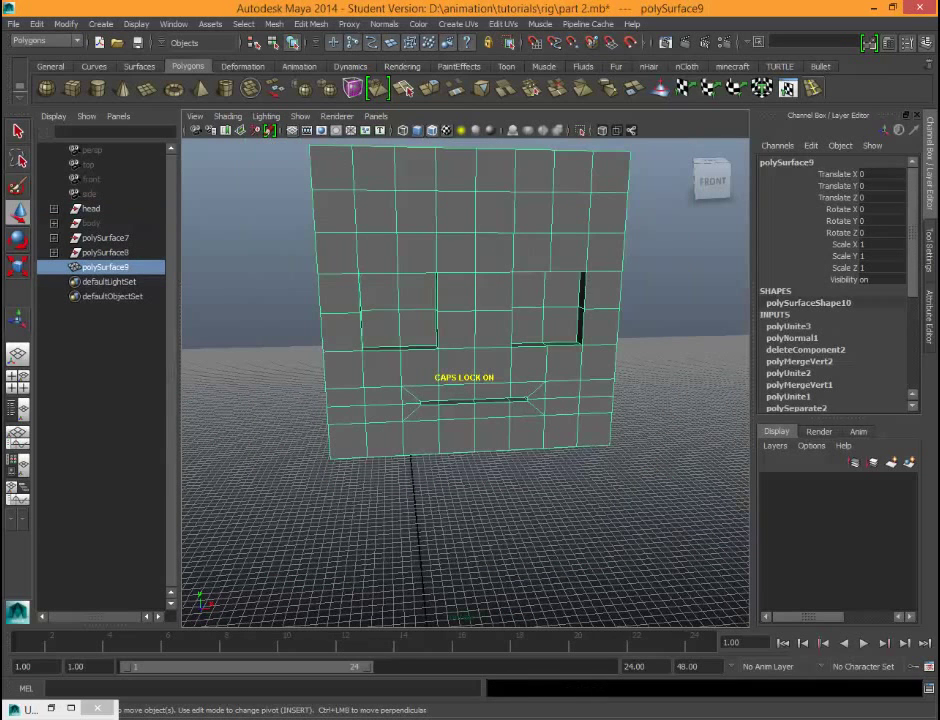
{"action": "left_click", "coordinate": [676, 290]}
{"action": "left_click_drag", "start_coordinate": [297, 406], "coordinate": [485, 231]}
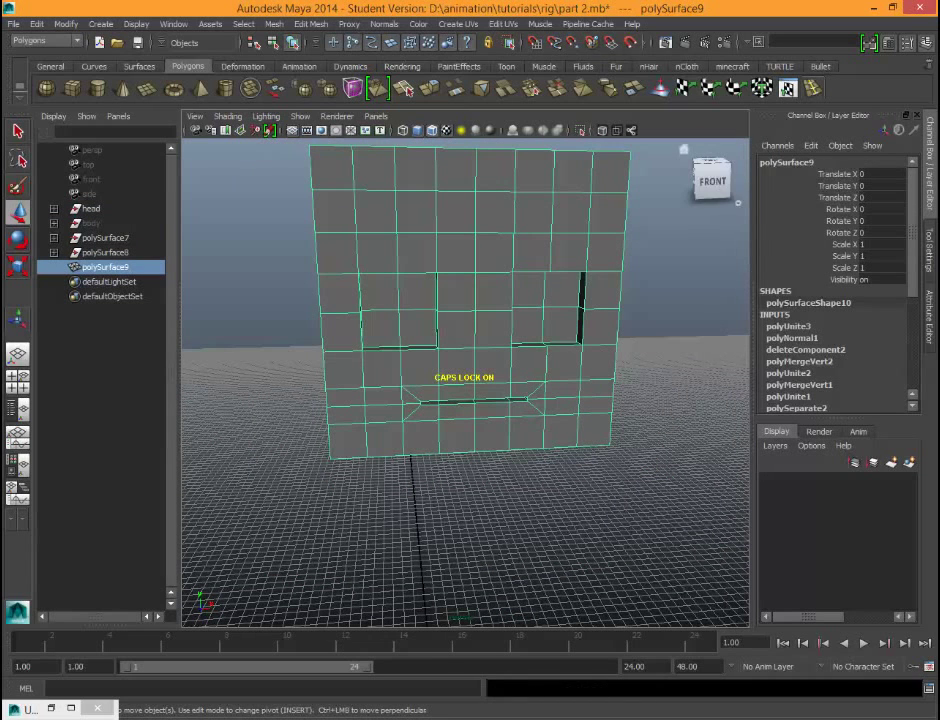
{"action": "right_click", "coordinate": [484, 262]}
{"action": "right_click_drag", "start_coordinate": [484, 262], "coordinate": [388, 254]}
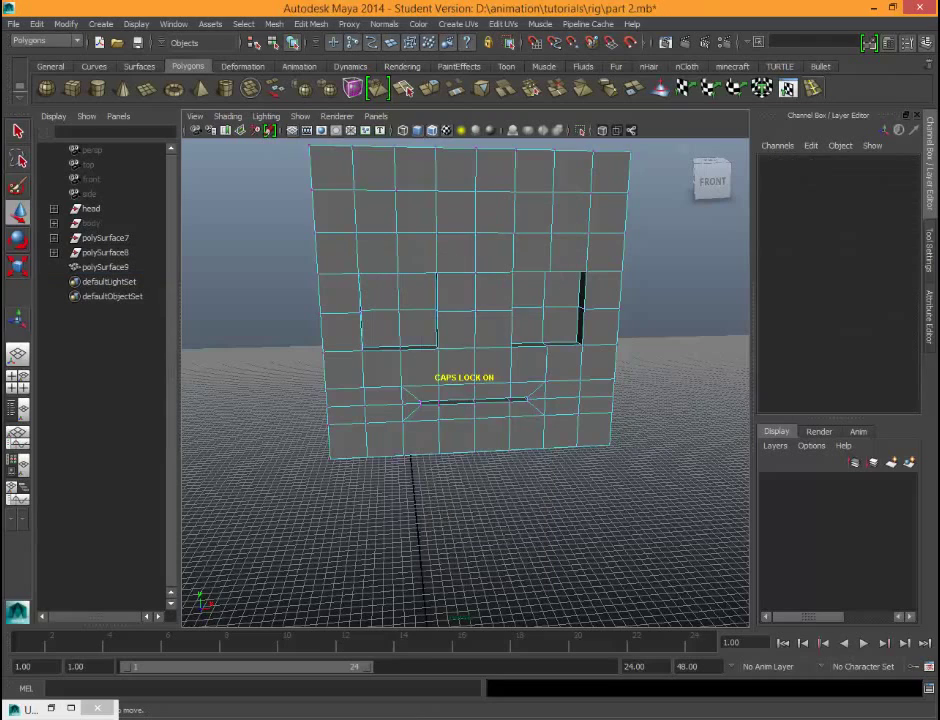
{"action": "scroll", "coordinate": [465, 330], "scroll_direction": "down", "scroll_amount": 5}
{"action": "left_click_drag", "start_coordinate": [340, 215], "coordinate": [610, 480]}
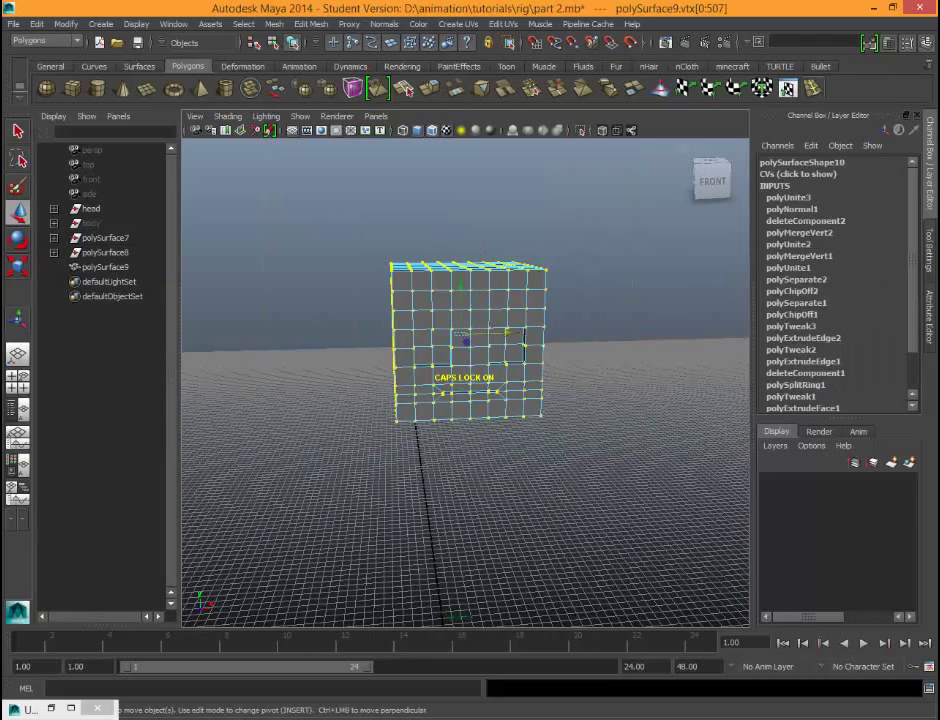
{"action": "left_click", "coordinate": [531, 89]}
{"action": "left_click", "coordinate": [620, 225]}
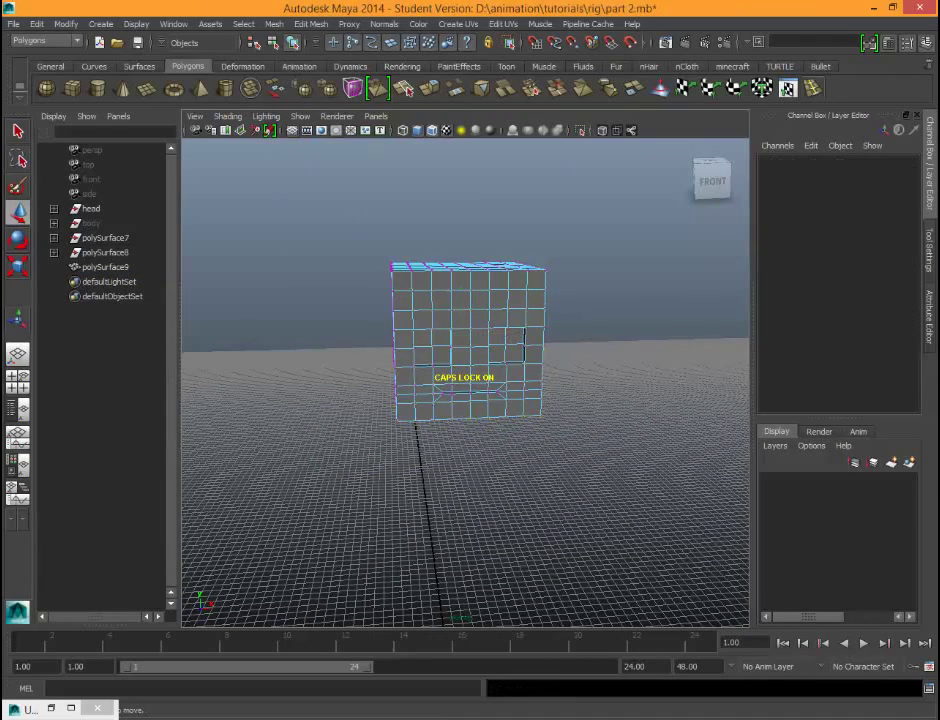
Step: Test the merge by pulling the middle vertex of the mouth slit's upper edge upward, and undo the move
{"action": "scroll", "coordinate": [465, 382], "scroll_direction": "up", "scroll_amount": 8}
{"action": "left_click", "coordinate": [495, 437]}
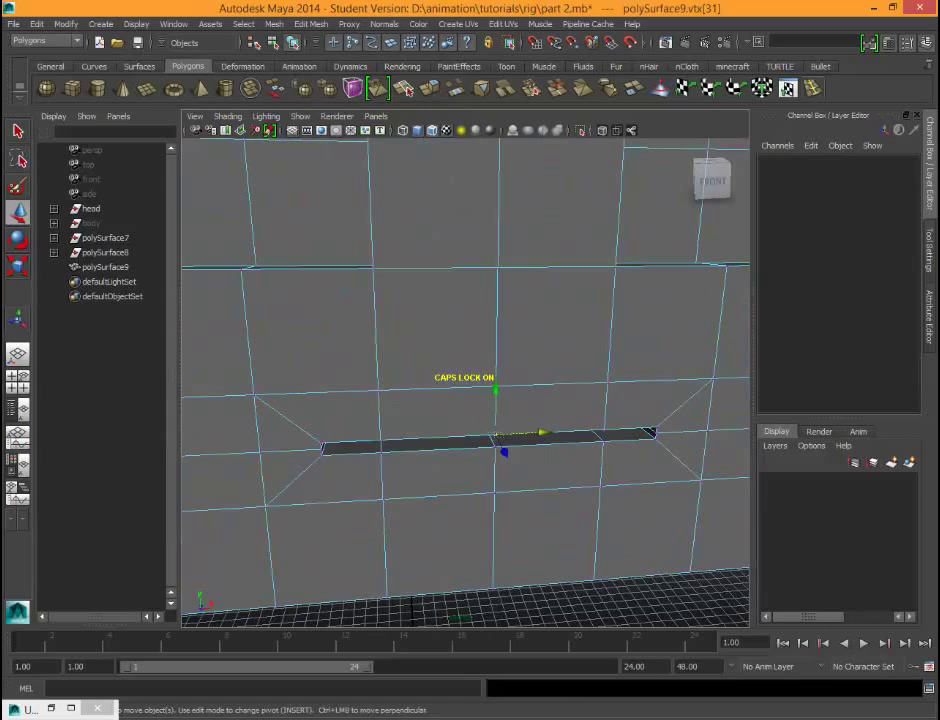
{"action": "left_click_drag", "start_coordinate": [495, 398], "coordinate": [497, 223]}
{"action": "key", "text": "ctrl+z"}
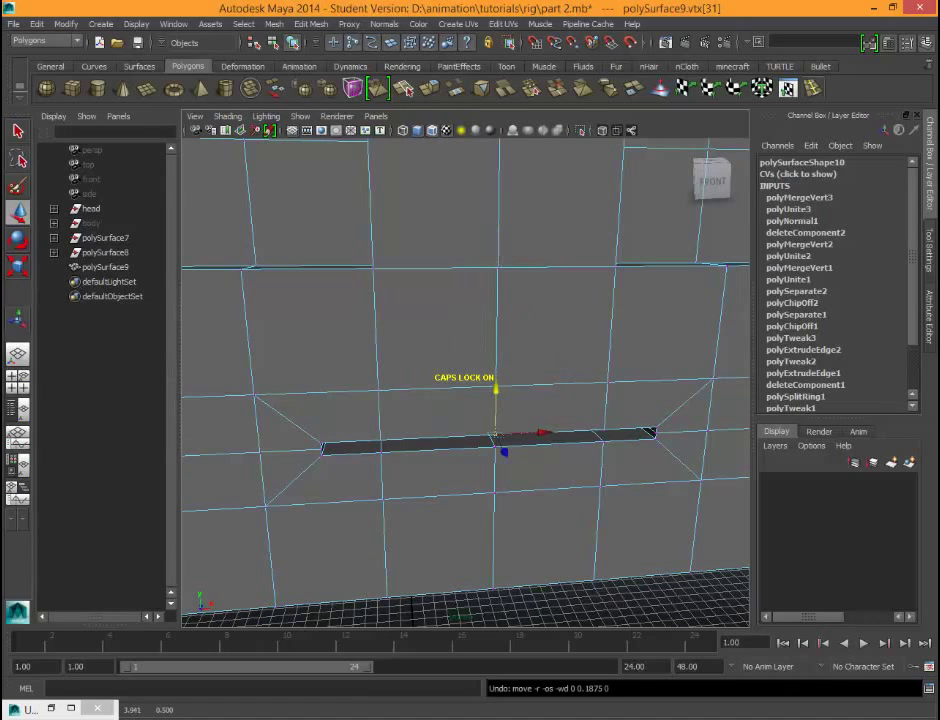
{"action": "left_click", "coordinate": [560, 350]}
{"action": "left_click_drag", "start_coordinate": [550, 370], "coordinate": [490, 345], "text": "alt"}
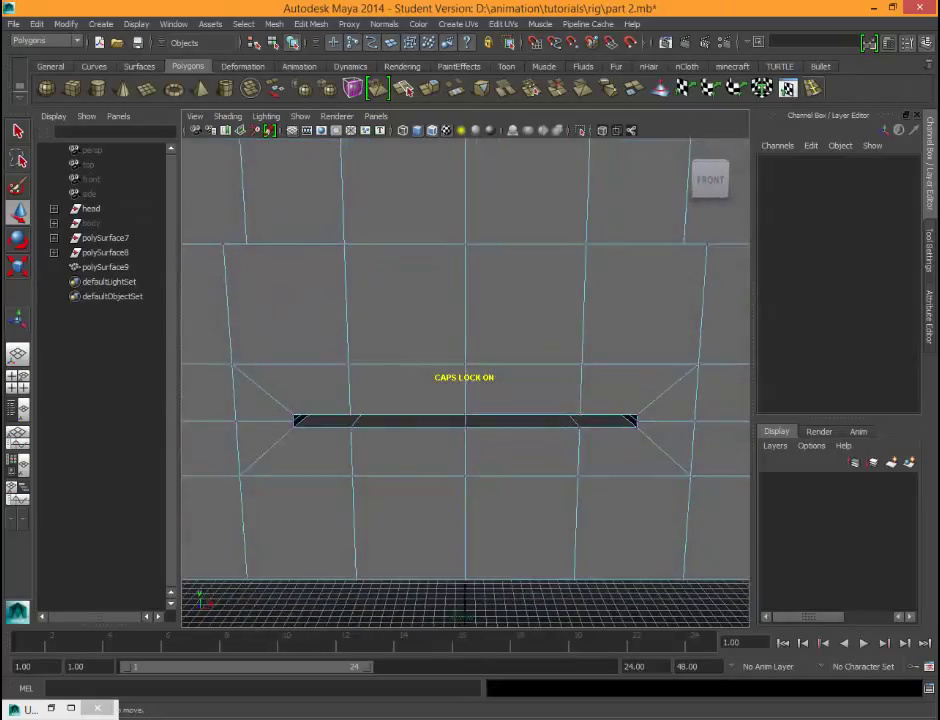
Step: Examine the front of the merged head, including the eye recesses and the mouth slit
{"action": "scroll", "coordinate": [465, 382], "scroll_direction": "down", "scroll_amount": 6}
{"action": "mouse_move", "coordinate": [440, 370]}
{"action": "left_mouse_down", "text": "alt"}
{"action": "mouse_move", "coordinate": [650, 385]}
{"action": "mouse_move", "coordinate": [450, 305]}
{"action": "mouse_move", "coordinate": [410, 400]}
{"action": "mouse_move", "coordinate": [465, 390]}
{"action": "mouse_move", "coordinate": [410, 320]}
{"action": "mouse_move", "coordinate": [440, 250]}
{"action": "mouse_move", "coordinate": [530, 310]}
{"action": "mouse_move", "coordinate": [448, 388]}
{"action": "left_mouse_up", "text": "alt"}
{"action": "scroll", "coordinate": [465, 382], "scroll_direction": "down", "scroll_amount": 4}
{"action": "scroll", "coordinate": [465, 382], "scroll_direction": "up", "scroll_amount": 4}
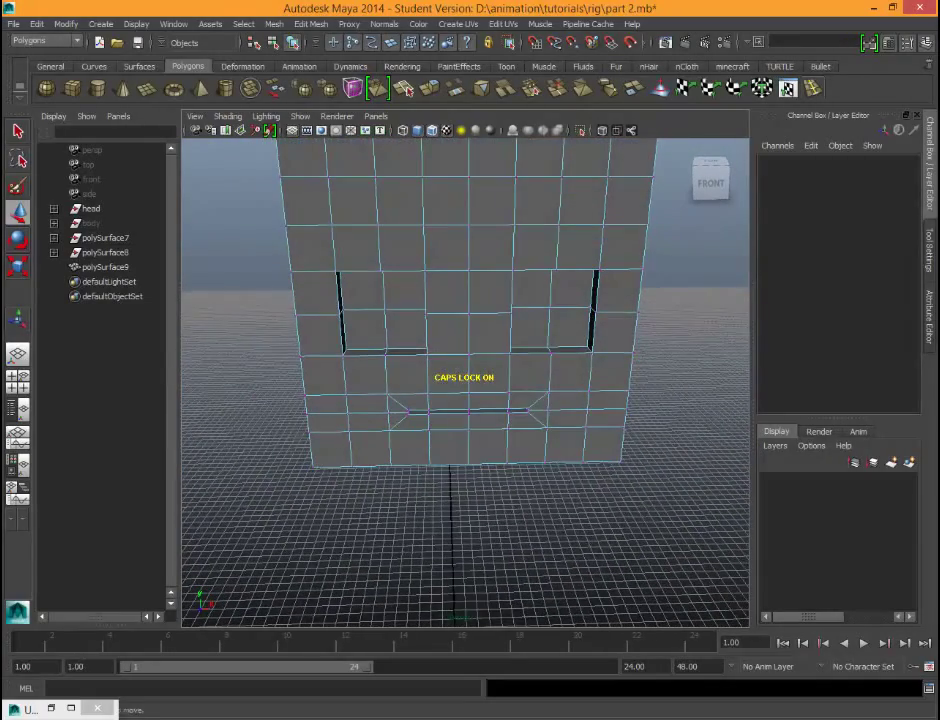
{"action": "middle_click_drag", "start_coordinate": [448, 388], "coordinate": [463, 488], "text": "alt"}
{"action": "left_click_drag", "start_coordinate": [463, 488], "coordinate": [468, 420], "text": "alt"}
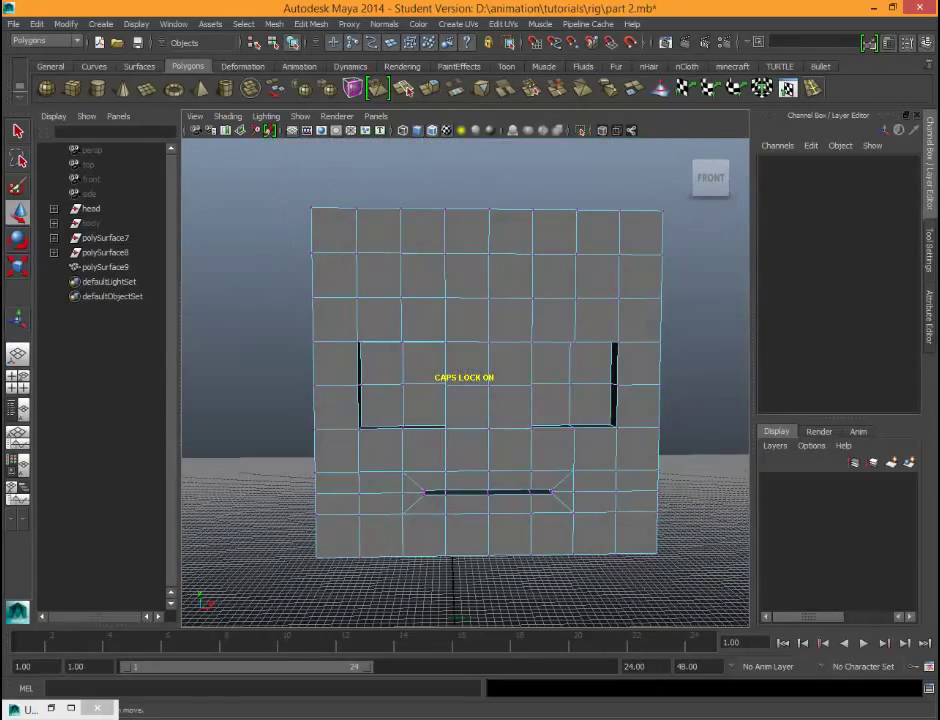
{"action": "mouse_move", "coordinate": [468, 420]}
{"action": "middle_mouse_down", "text": "alt"}
{"action": "mouse_move", "coordinate": [336, 348]}
{"action": "mouse_move", "coordinate": [485, 418]}
{"action": "middle_mouse_up", "text": "alt"}
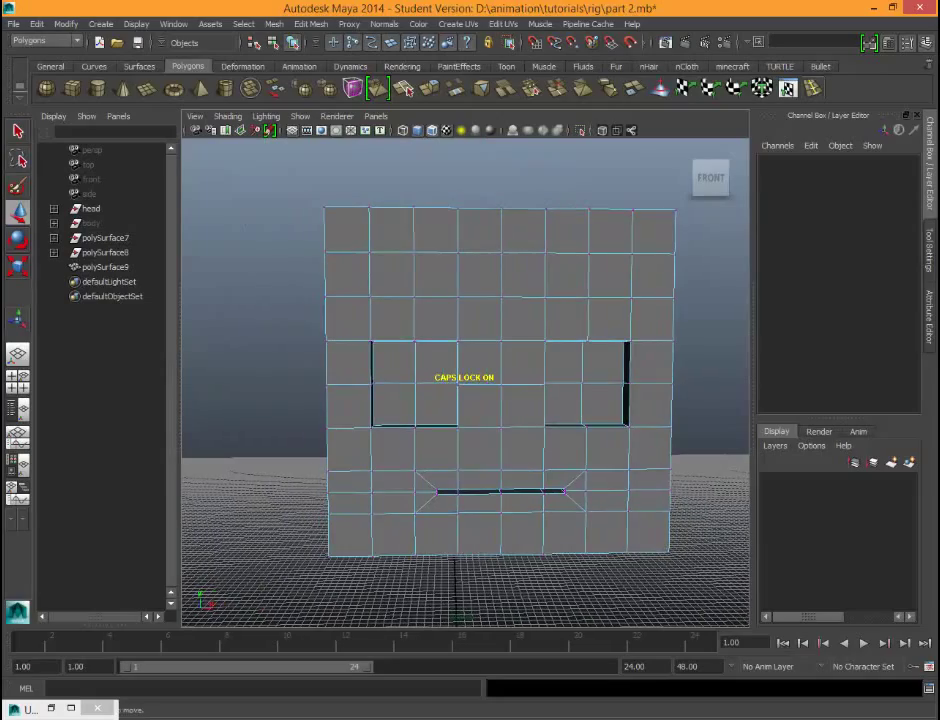
{"action": "left_click_drag", "start_coordinate": [485, 418], "coordinate": [480, 388], "text": "alt"}
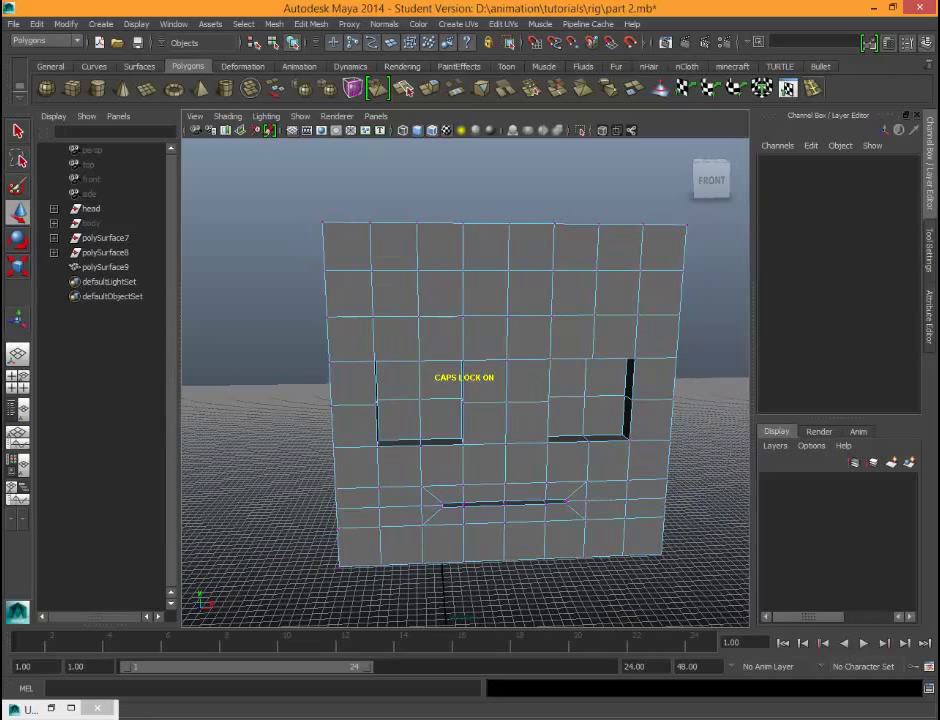
Step: Return the head mesh to object mode and delete the construction history of all objects in the scene
{"action": "right_click_drag", "start_coordinate": [510, 388], "coordinate": [570, 372]}
{"action": "left_click", "coordinate": [570, 372]}
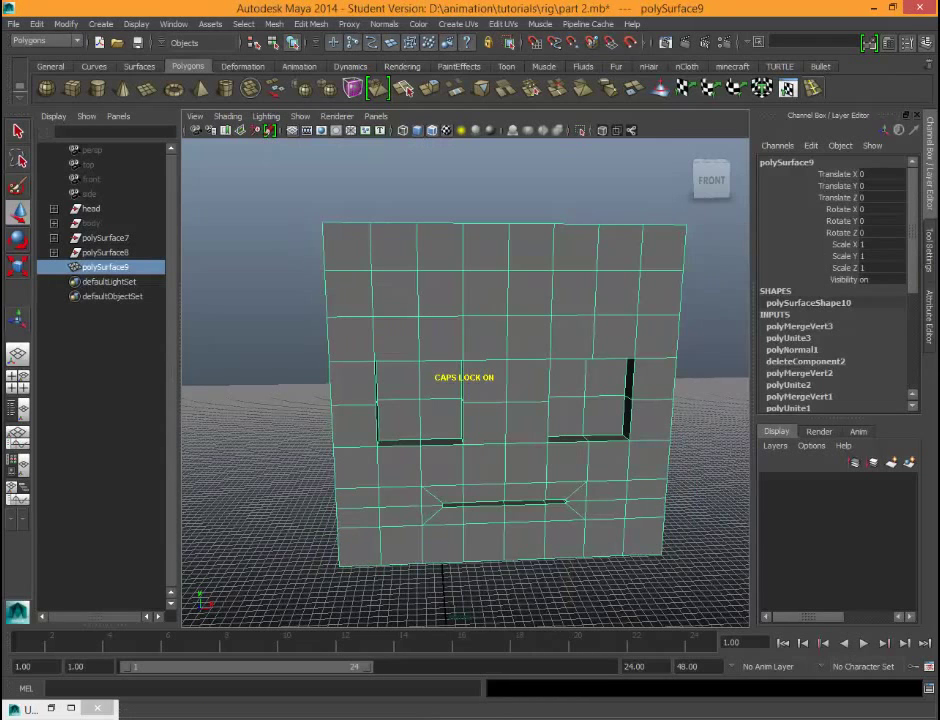
{"action": "left_click", "coordinate": [36, 23]}
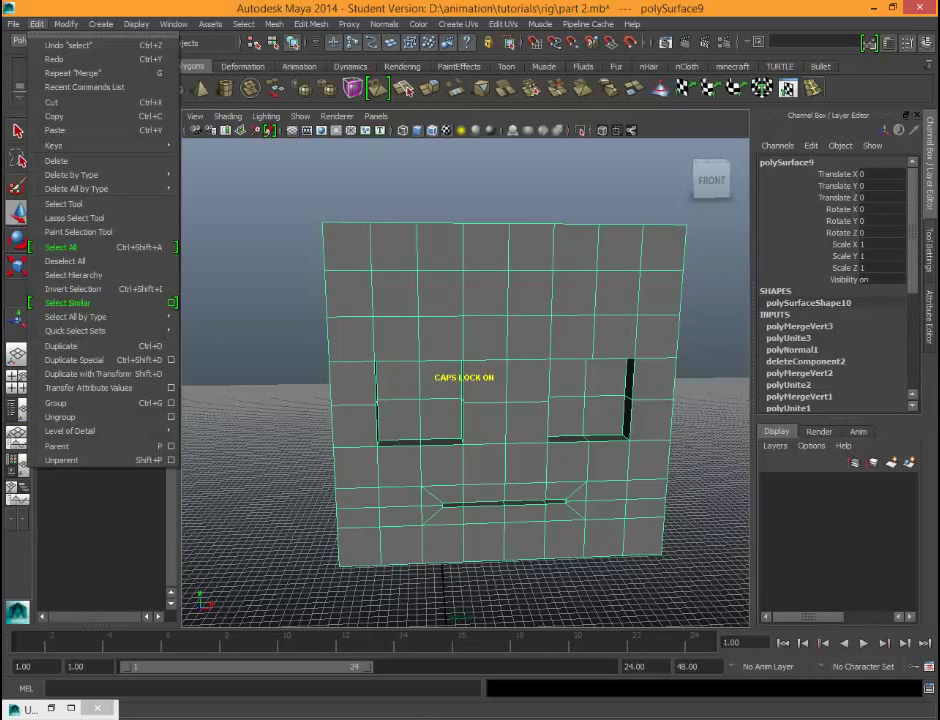
{"action": "mouse_move", "coordinate": [76, 188]}
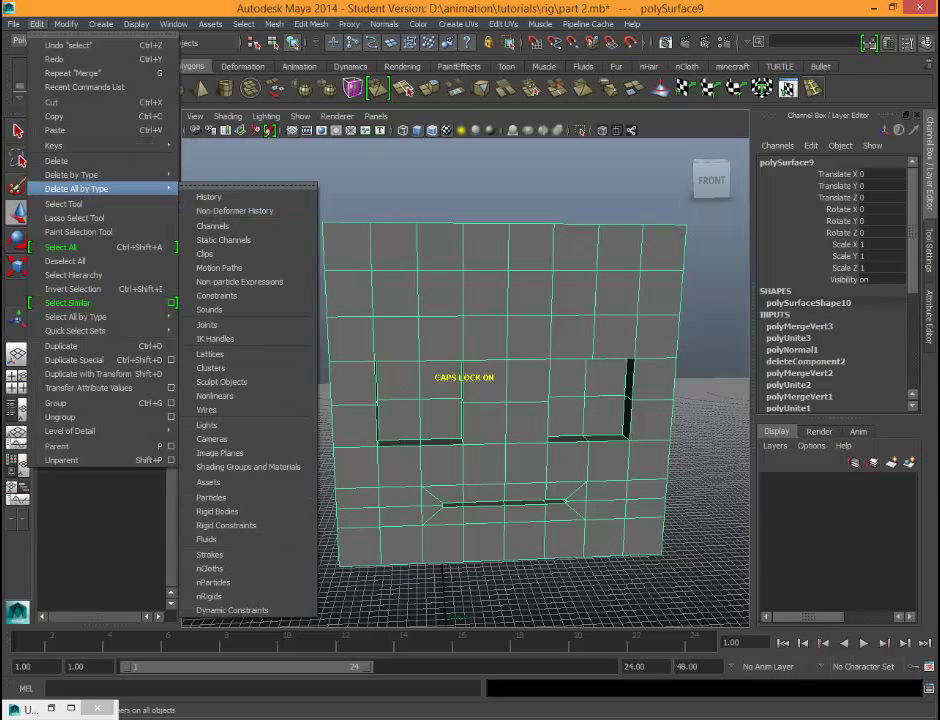
{"action": "left_click", "coordinate": [209, 197]}
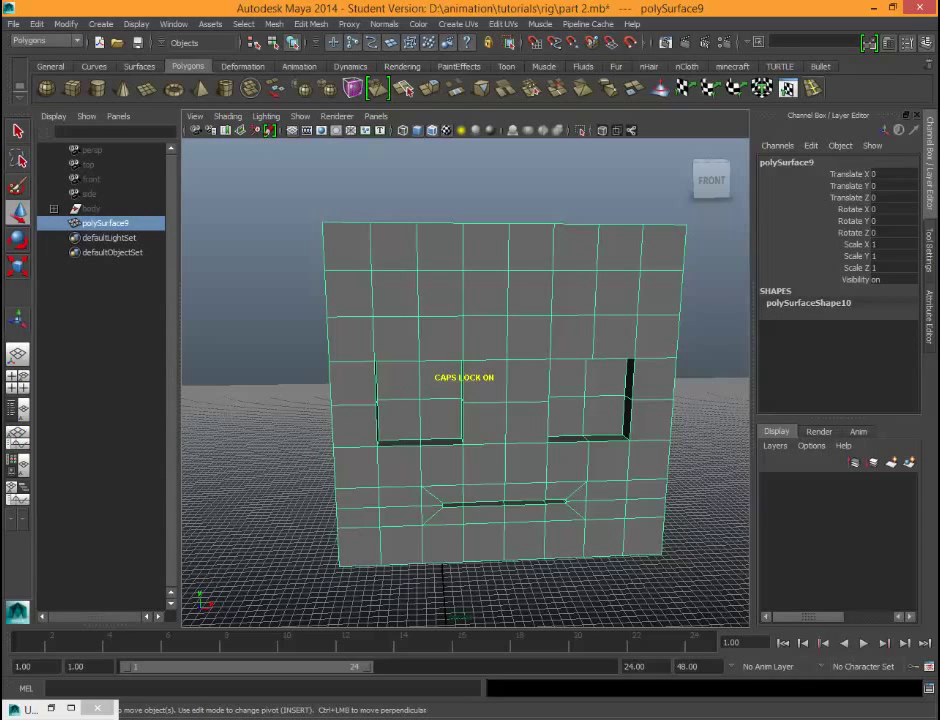
Step: Examine the inside of the head from behind, checking the mouth cavity and the backs of the eye recesses
{"action": "left_click", "coordinate": [91, 209]}
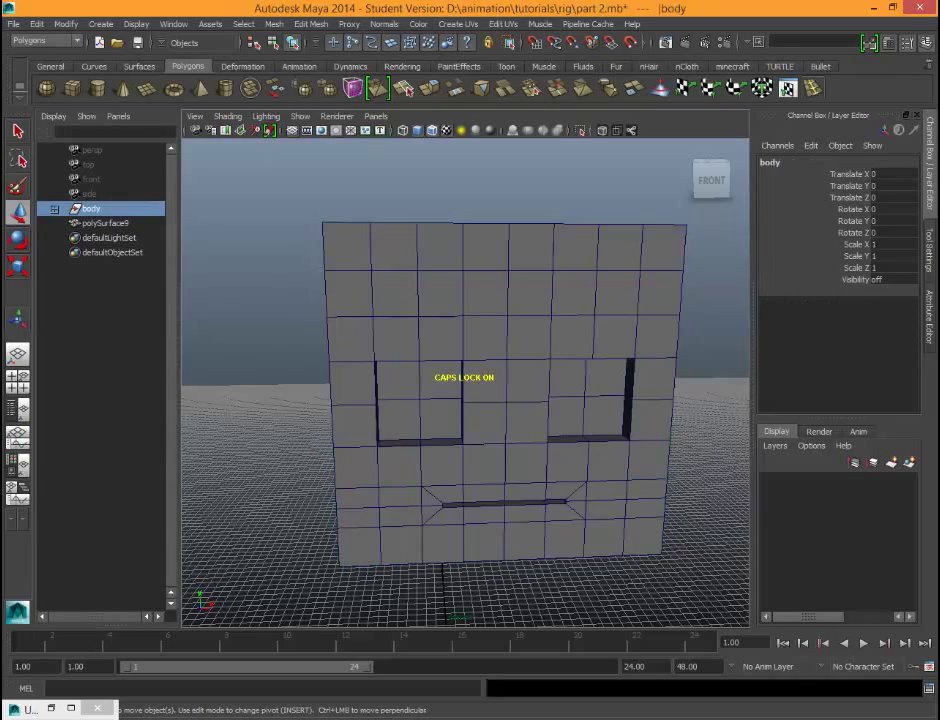
{"action": "left_click_drag", "start_coordinate": [600, 390], "coordinate": [290, 405], "text": "alt"}
{"action": "left_click", "coordinate": [470, 400]}
{"action": "scroll", "coordinate": [465, 380], "scroll_direction": "up", "scroll_amount": 6}
{"action": "scroll", "coordinate": [465, 380], "scroll_direction": "down", "scroll_amount": 3}
{"action": "scroll", "coordinate": [465, 380], "scroll_direction": "down", "scroll_amount": 3}
{"action": "left_click_drag", "start_coordinate": [465, 380], "coordinate": [432, 406], "text": "alt"}
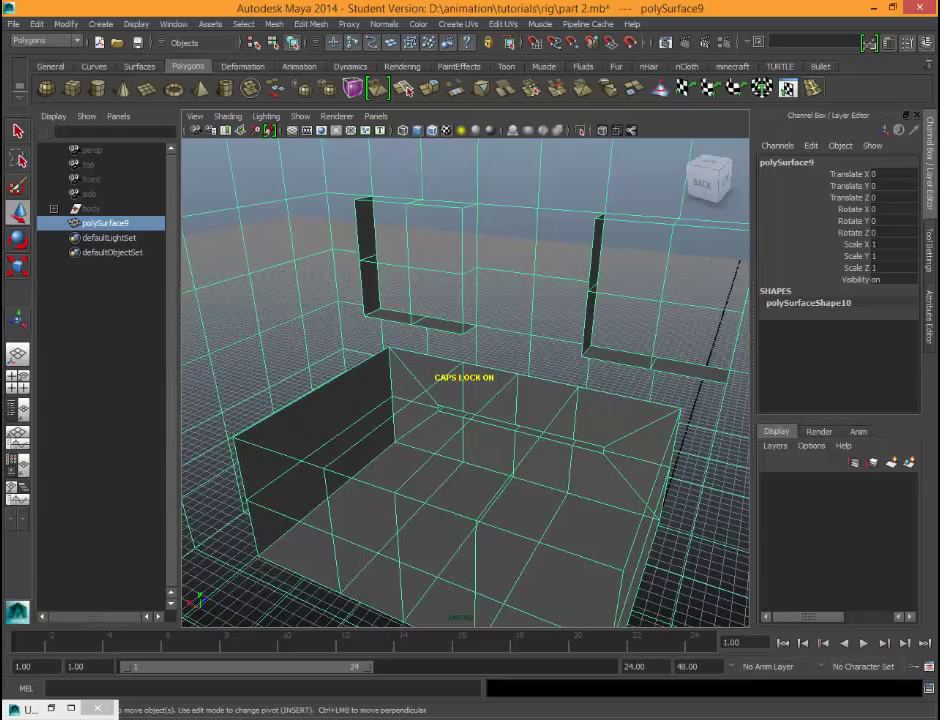
{"action": "left_click_drag", "start_coordinate": [560, 395], "coordinate": [315, 375], "text": "alt"}
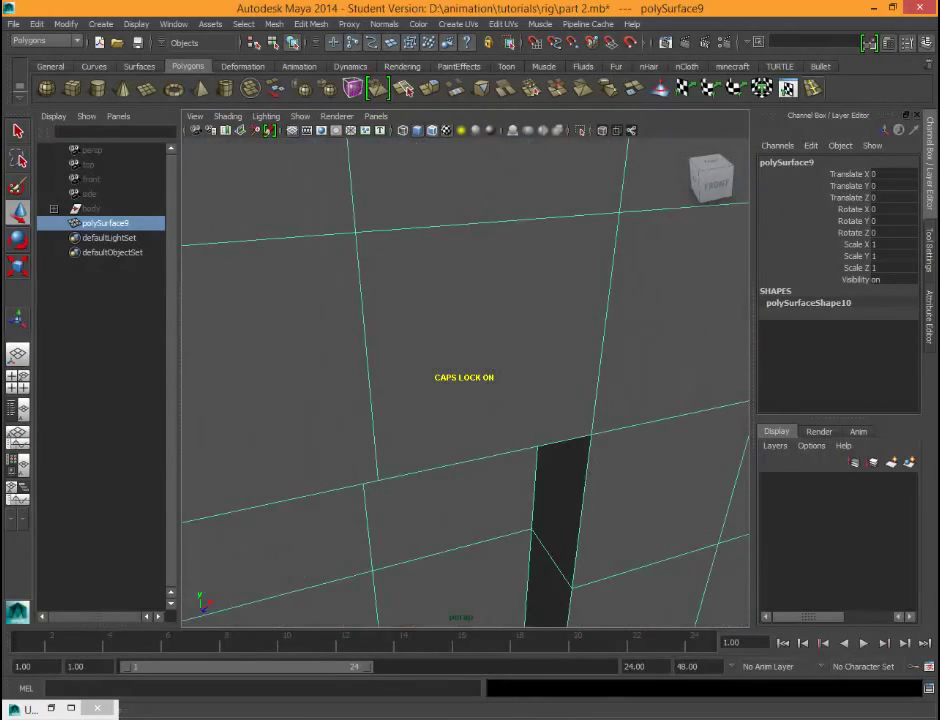
Step: Rename the combined head mesh as Head
{"action": "scroll", "coordinate": [465, 382], "scroll_direction": "down", "scroll_amount": 10}
{"action": "double_click", "coordinate": [826, 303]}
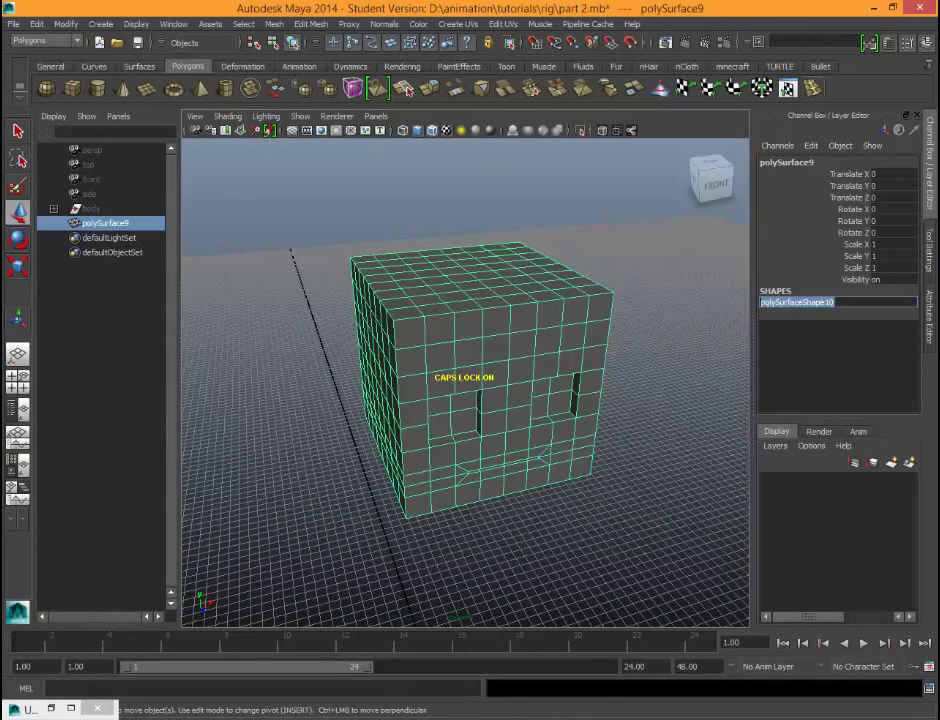
{"action": "left_click", "coordinate": [787, 162]}
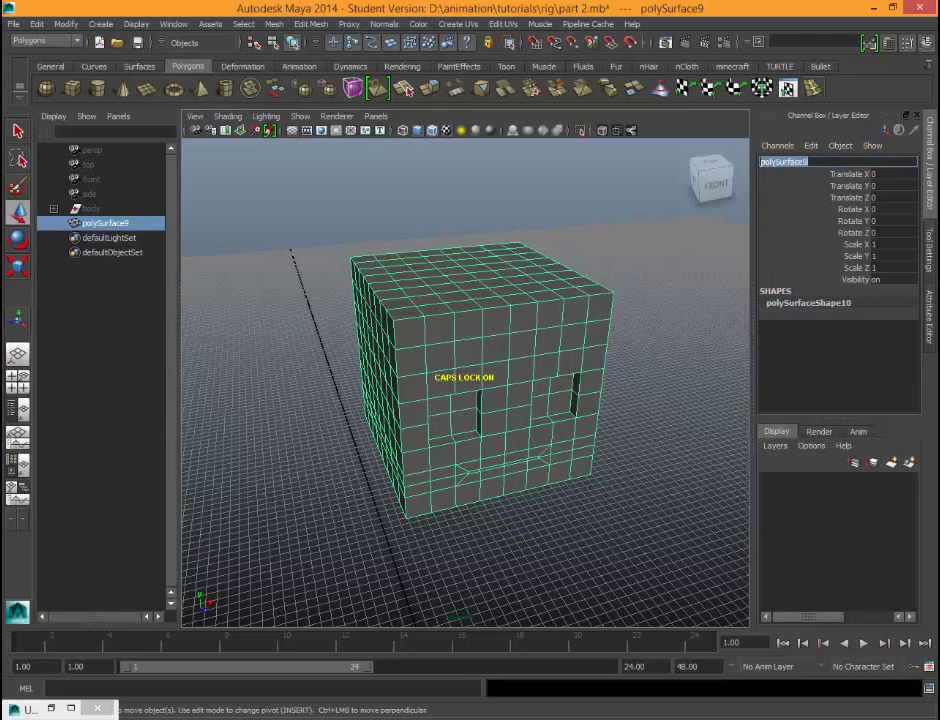
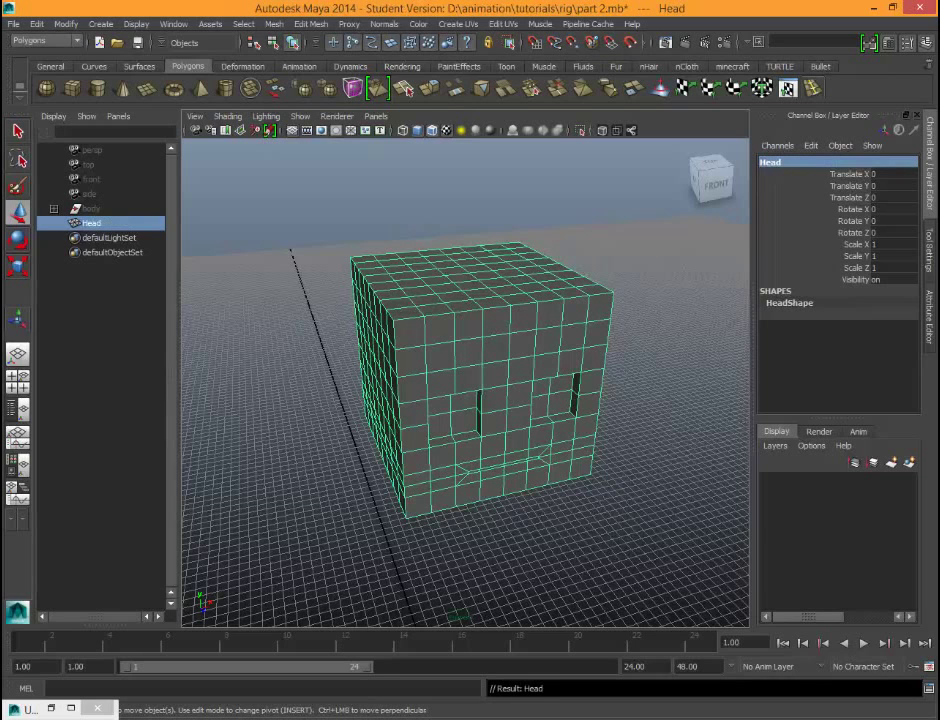
Step: Assign a new Lambert material to the Head mesh
{"action": "left_click", "coordinate": [660, 400]}
{"action": "left_click_drag", "start_coordinate": [640, 400], "coordinate": [580, 360], "text": "alt"}
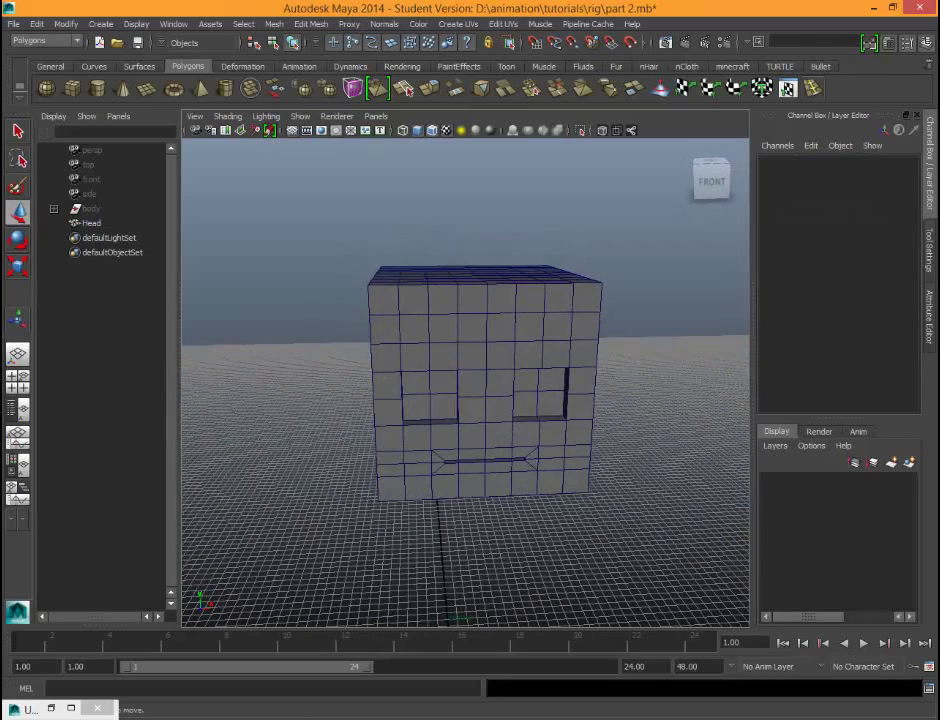
{"action": "left_click", "coordinate": [500, 355]}
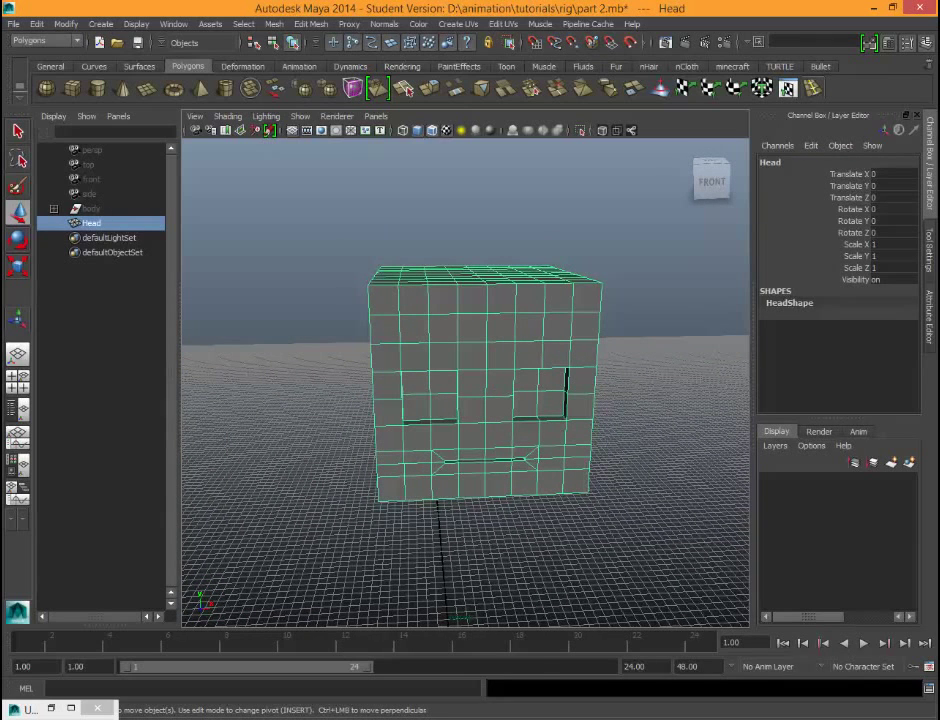
{"action": "right_click", "coordinate": [481, 352]}
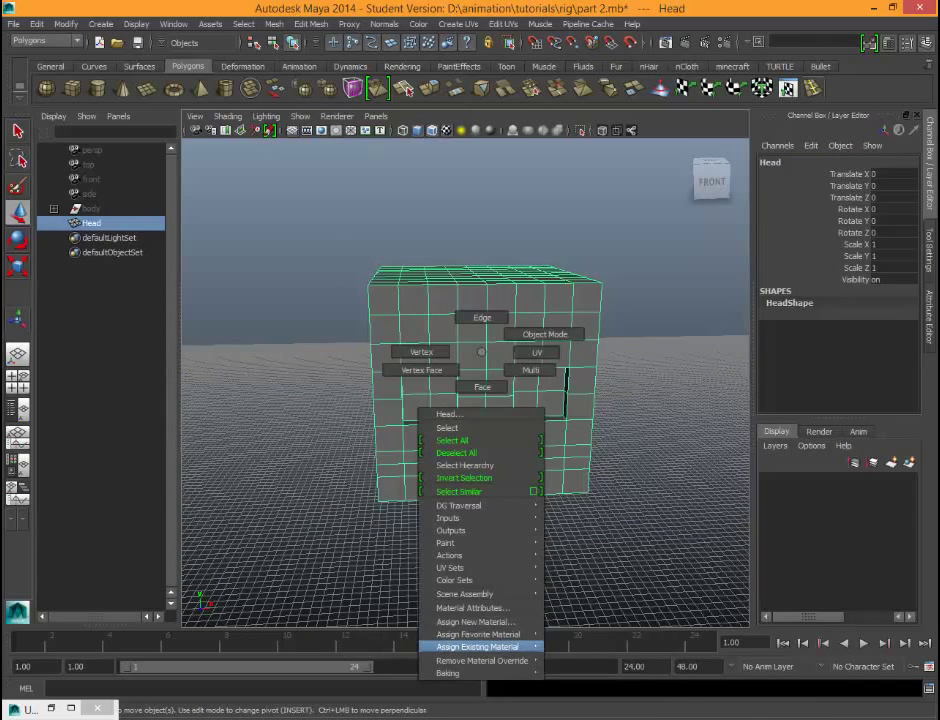
{"action": "left_click", "coordinate": [470, 621]}
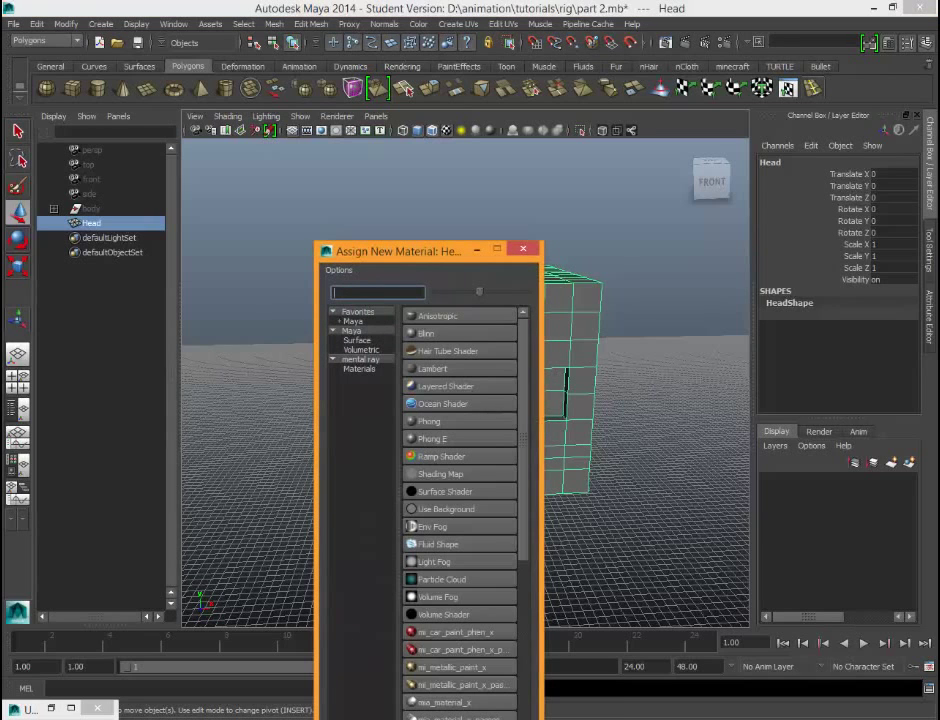
{"action": "left_click", "coordinate": [432, 368]}
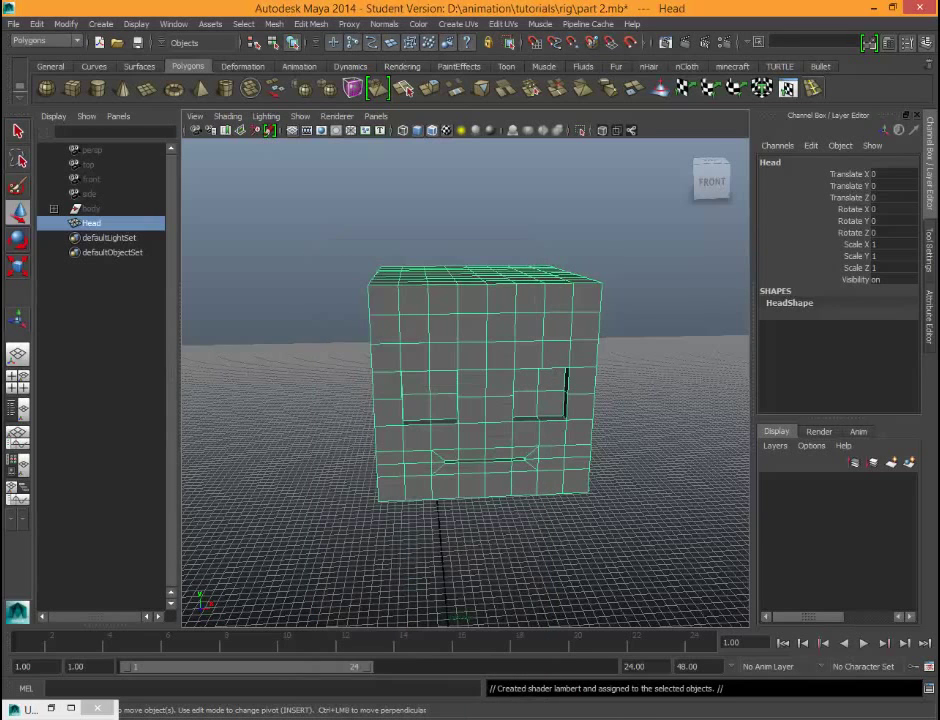
Step: Set the colour of the head's new Lambert material to bright yellow, with saturation and value at 1.000
{"action": "key", "text": "ctrl+a"}
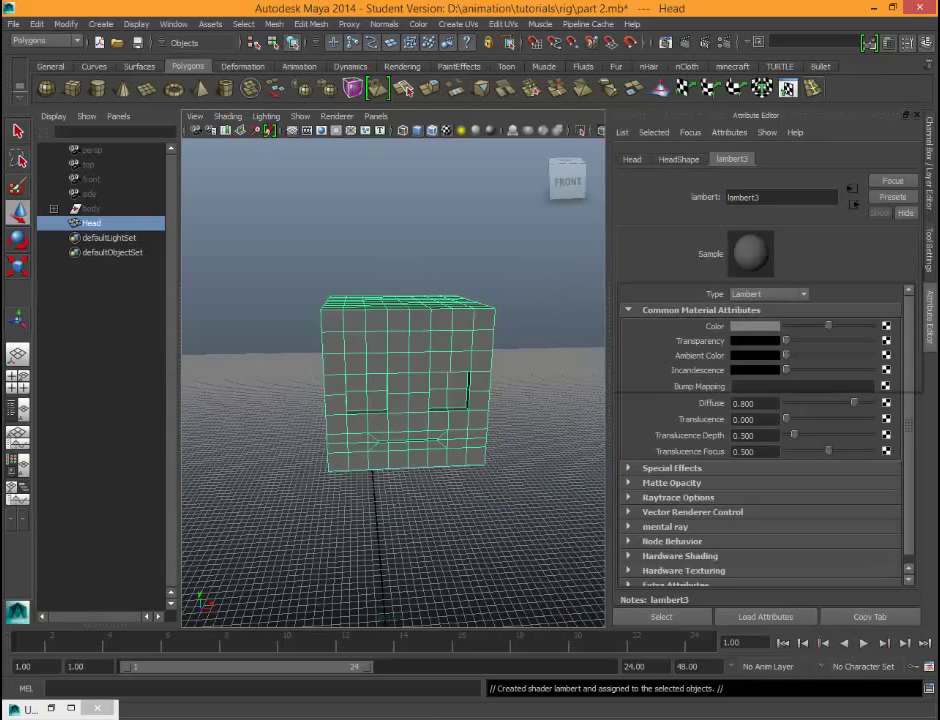
{"action": "left_click", "coordinate": [755, 326]}
{"action": "left_click_drag", "start_coordinate": [673, 346], "coordinate": [808, 364]}
{"action": "left_click_drag", "start_coordinate": [740, 381], "coordinate": [808, 381]}
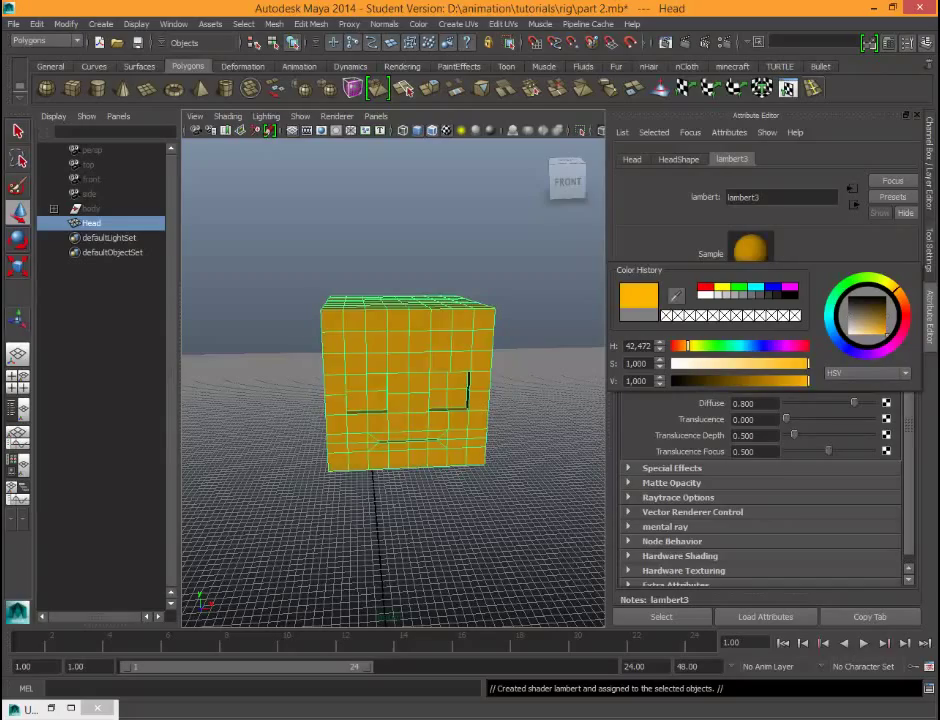
{"action": "left_click_drag", "start_coordinate": [688, 346], "coordinate": [693, 346]}
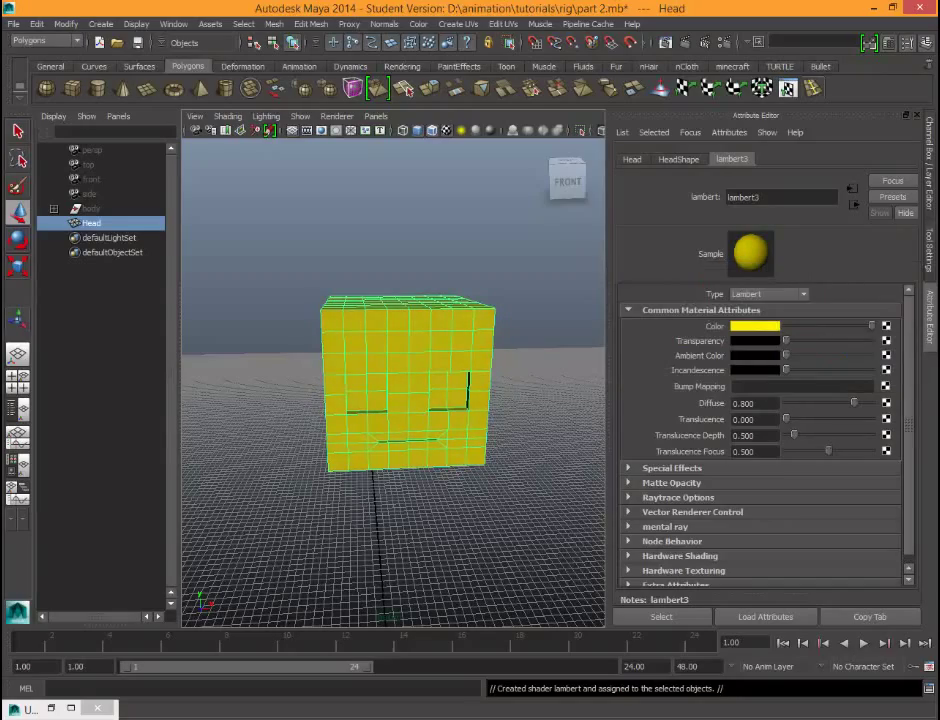
Step: Examine the yellow head's face up close and from a distance, checking the eye recesses and mouth slit
{"action": "left_click_drag", "start_coordinate": [470, 440], "coordinate": [200, 350], "text": "alt"}
{"action": "left_click_drag", "start_coordinate": [400, 380], "coordinate": [422, 486], "text": "alt"}
{"action": "scroll", "coordinate": [422, 400], "scroll_direction": "up", "scroll_amount": 8}
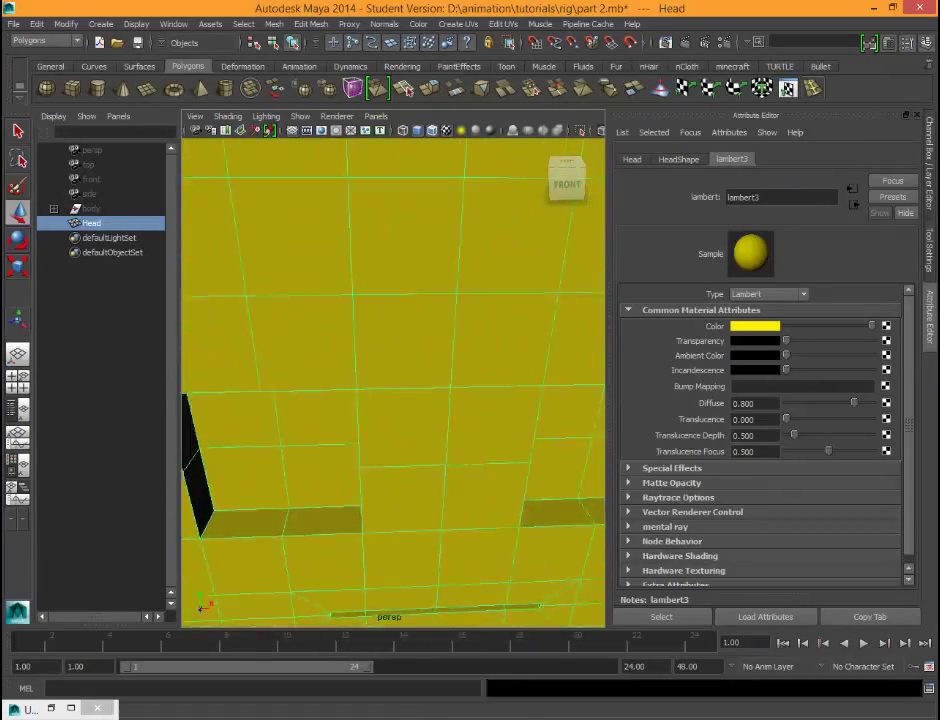
{"action": "scroll", "coordinate": [422, 400], "scroll_direction": "down", "scroll_amount": 8}
{"action": "right_click_drag", "start_coordinate": [422, 400], "coordinate": [445, 400], "text": "alt"}
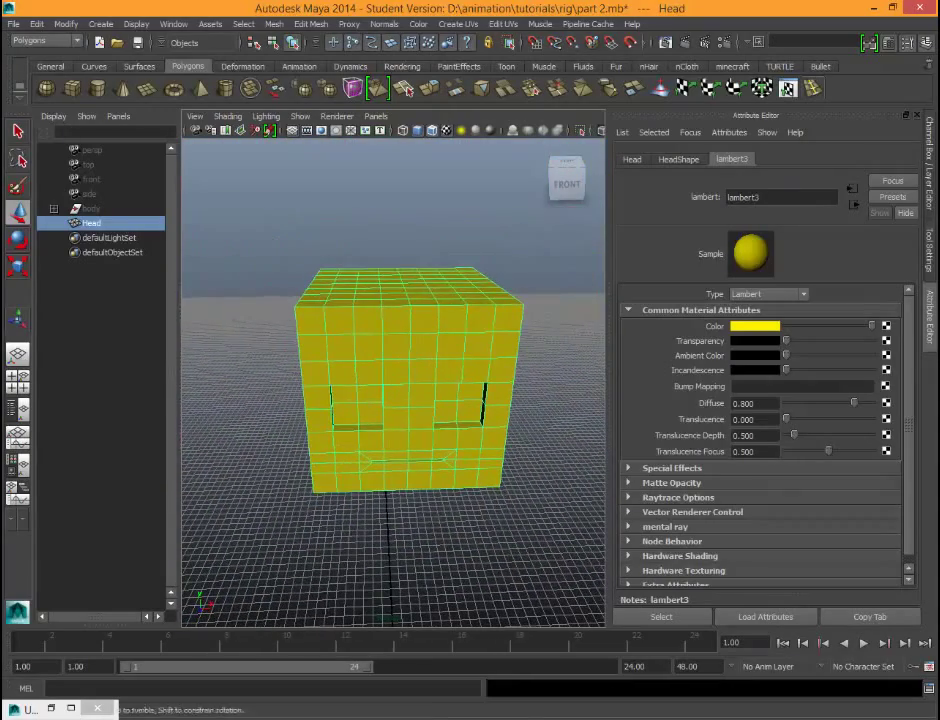
{"action": "left_click_drag", "start_coordinate": [440, 400], "coordinate": [424, 362], "text": "alt"}
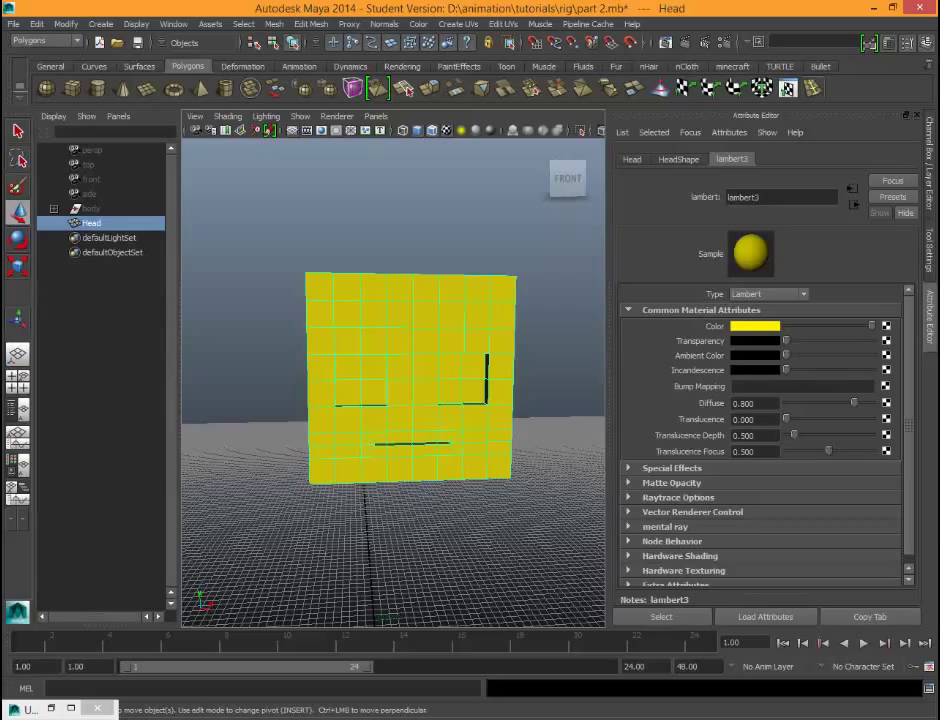
Step: Examine the mouth cavity and eye recess walls from inside the head, and compare them with the front of the face
{"action": "left_click_drag", "start_coordinate": [440, 400], "coordinate": [310, 440], "text": "alt"}
{"action": "scroll", "coordinate": [393, 382], "scroll_direction": "up", "scroll_amount": 6}
{"action": "key", "text": "w"}
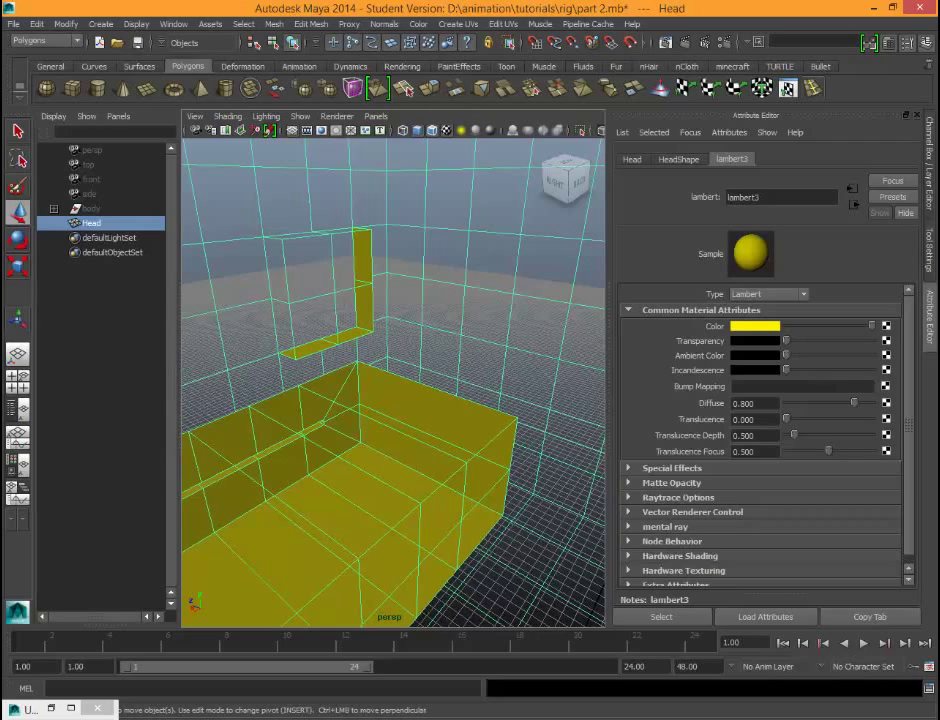
{"action": "left_click_drag", "start_coordinate": [320, 430], "coordinate": [450, 395], "text": "alt"}
{"action": "scroll", "coordinate": [393, 382], "scroll_direction": "down", "scroll_amount": 6}
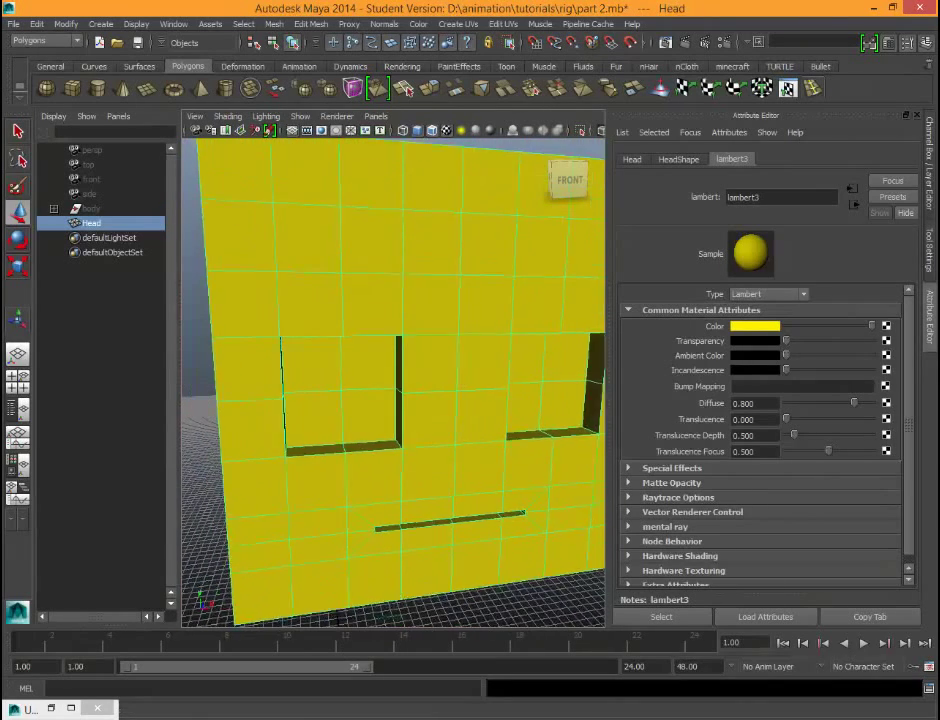
{"action": "scroll", "coordinate": [393, 382], "scroll_direction": "down", "scroll_amount": 1}
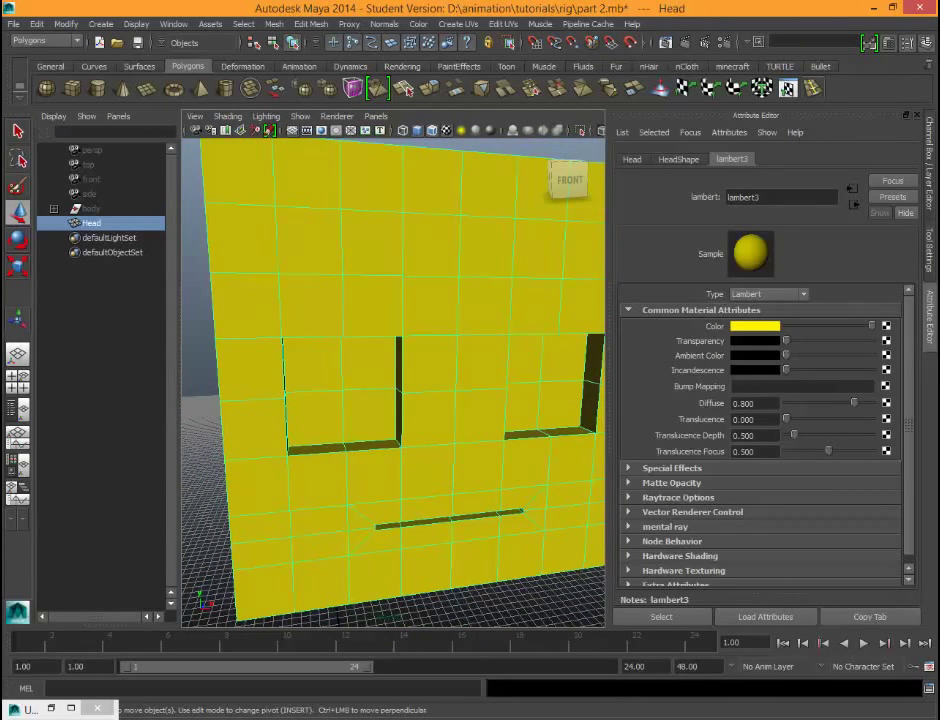
{"action": "scroll", "coordinate": [393, 382], "scroll_direction": "down", "scroll_amount": 4}
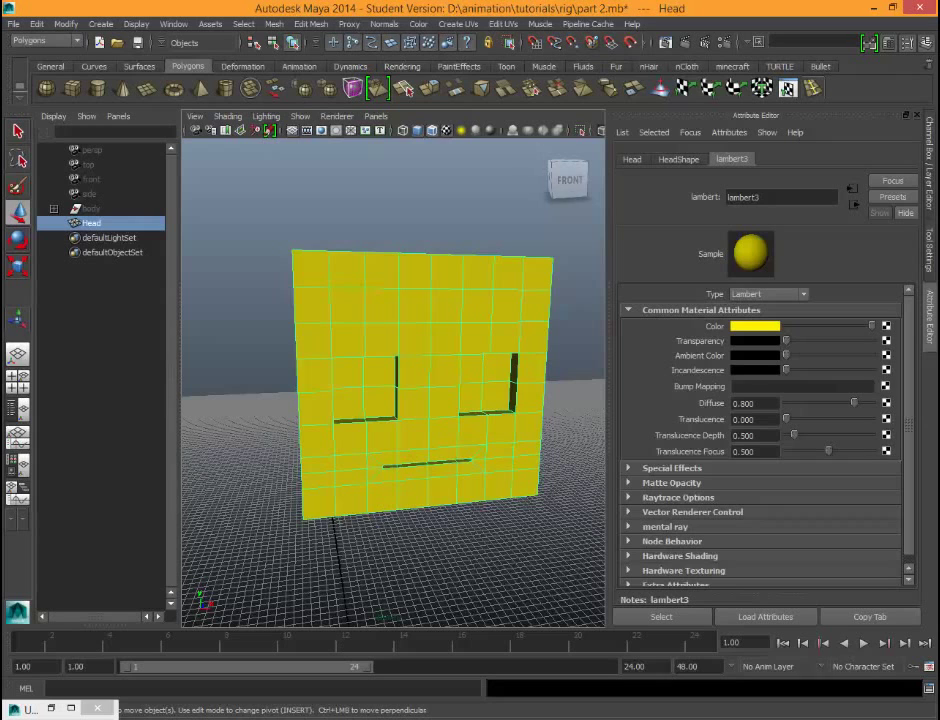
{"action": "left_click_drag", "start_coordinate": [430, 340], "coordinate": [390, 338], "text": "alt"}
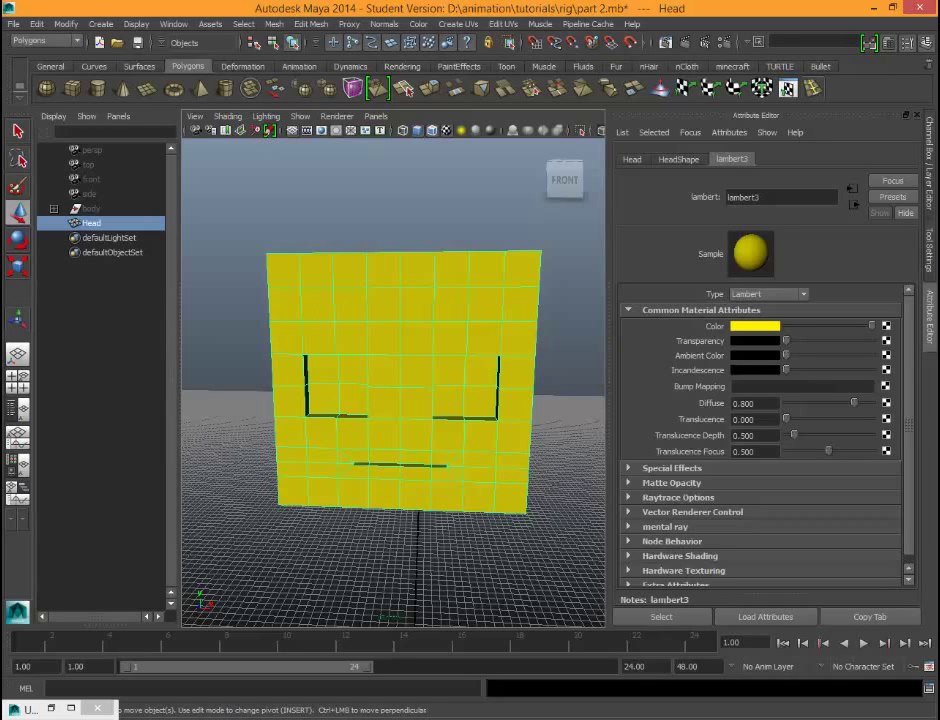
{"action": "left_click_drag", "start_coordinate": [400, 400], "coordinate": [376, 403], "text": "alt"}
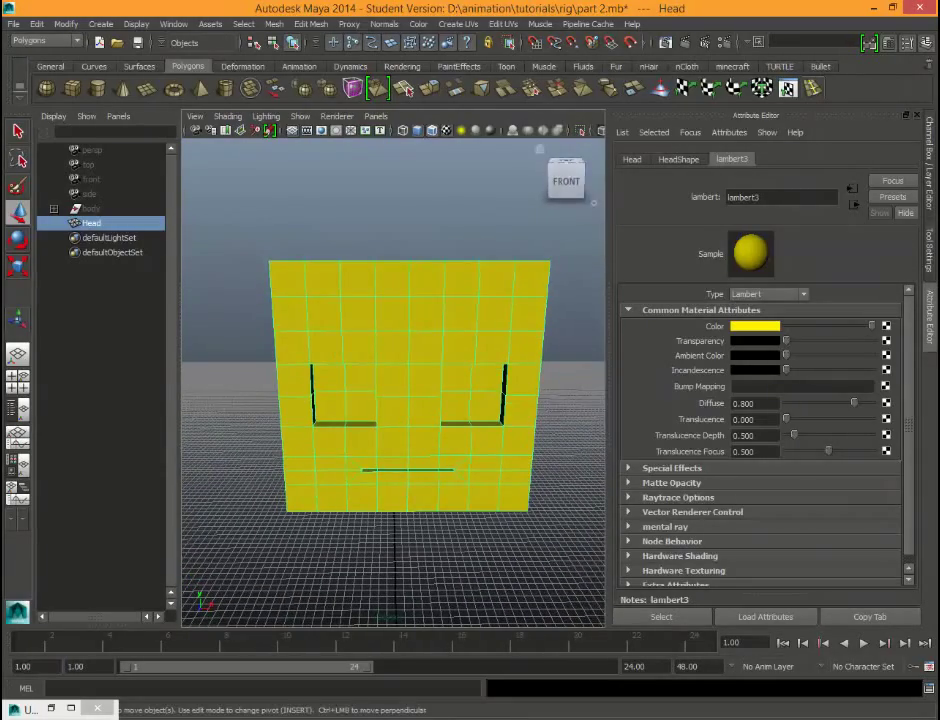
Step: Show the head's transform channels instead of the material attributes and examine the face from the front
{"action": "left_click", "coordinate": [930, 166]}
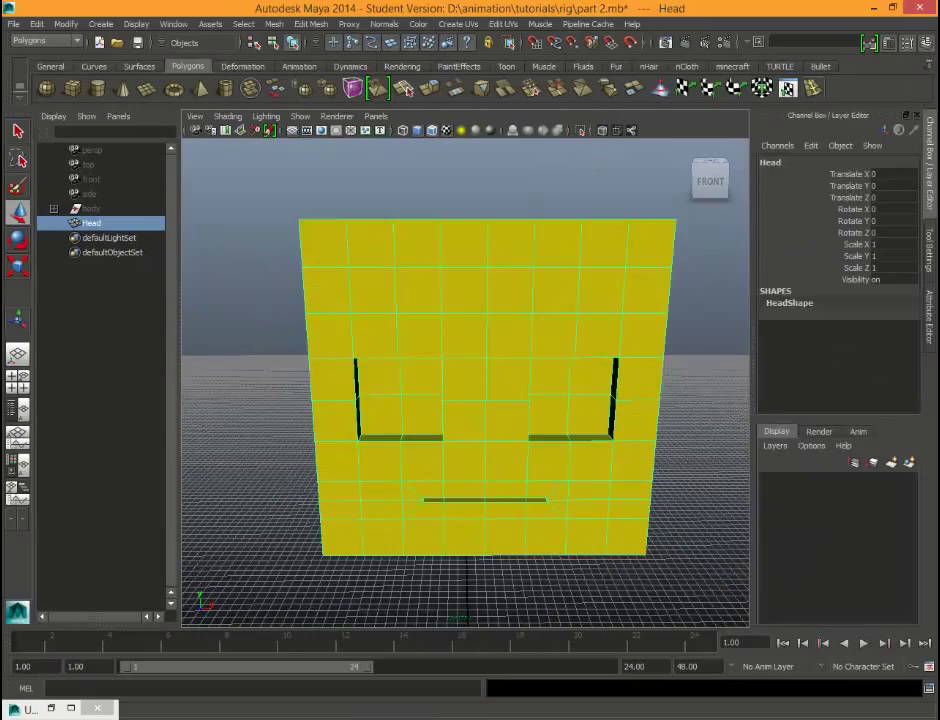
{"action": "left_click_drag", "start_coordinate": [410, 380], "coordinate": [630, 405], "text": "alt"}
{"action": "left_click_drag", "start_coordinate": [460, 330], "coordinate": [642, 292], "text": "alt"}
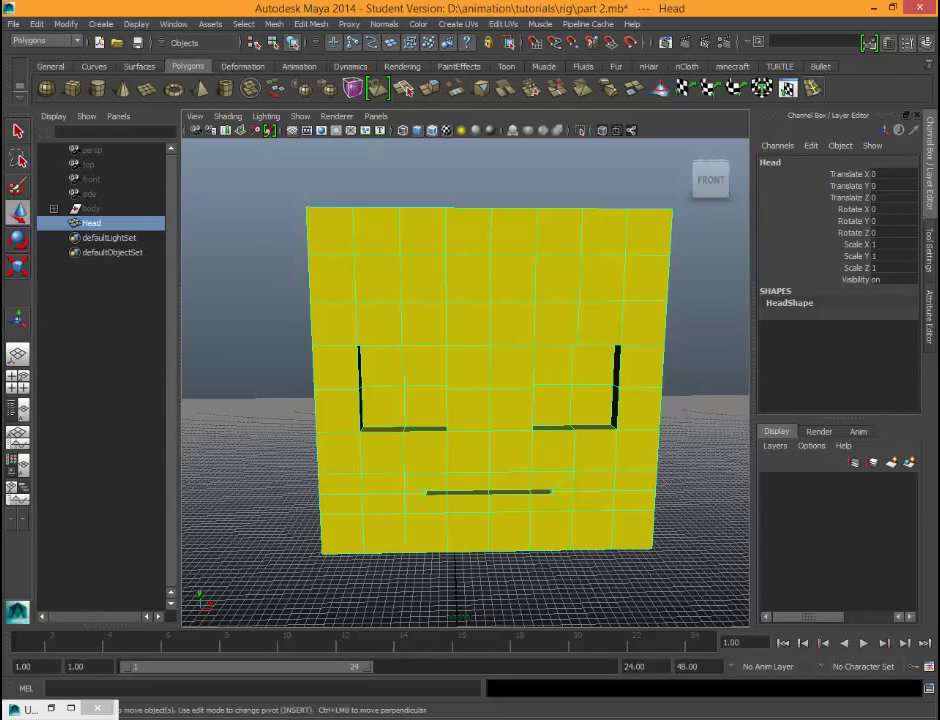
{"action": "mouse_move", "coordinate": [480, 380]}
{"action": "middle_mouse_down", "text": "alt"}
{"action": "mouse_move", "coordinate": [476, 337]}
{"action": "mouse_move", "coordinate": [496, 382]}
{"action": "middle_mouse_up", "text": "alt"}
{"action": "mouse_move", "coordinate": [496, 382]}
{"action": "left_mouse_down", "text": "alt"}
{"action": "mouse_move", "coordinate": [498, 391]}
{"action": "mouse_move", "coordinate": [488, 385]}
{"action": "left_mouse_up", "text": "alt"}
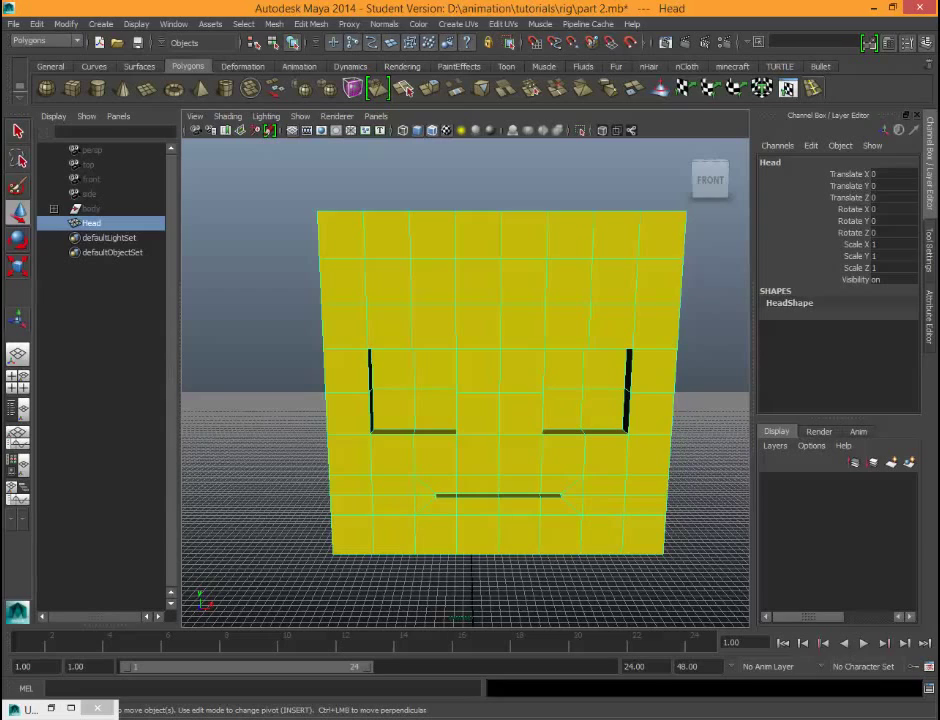